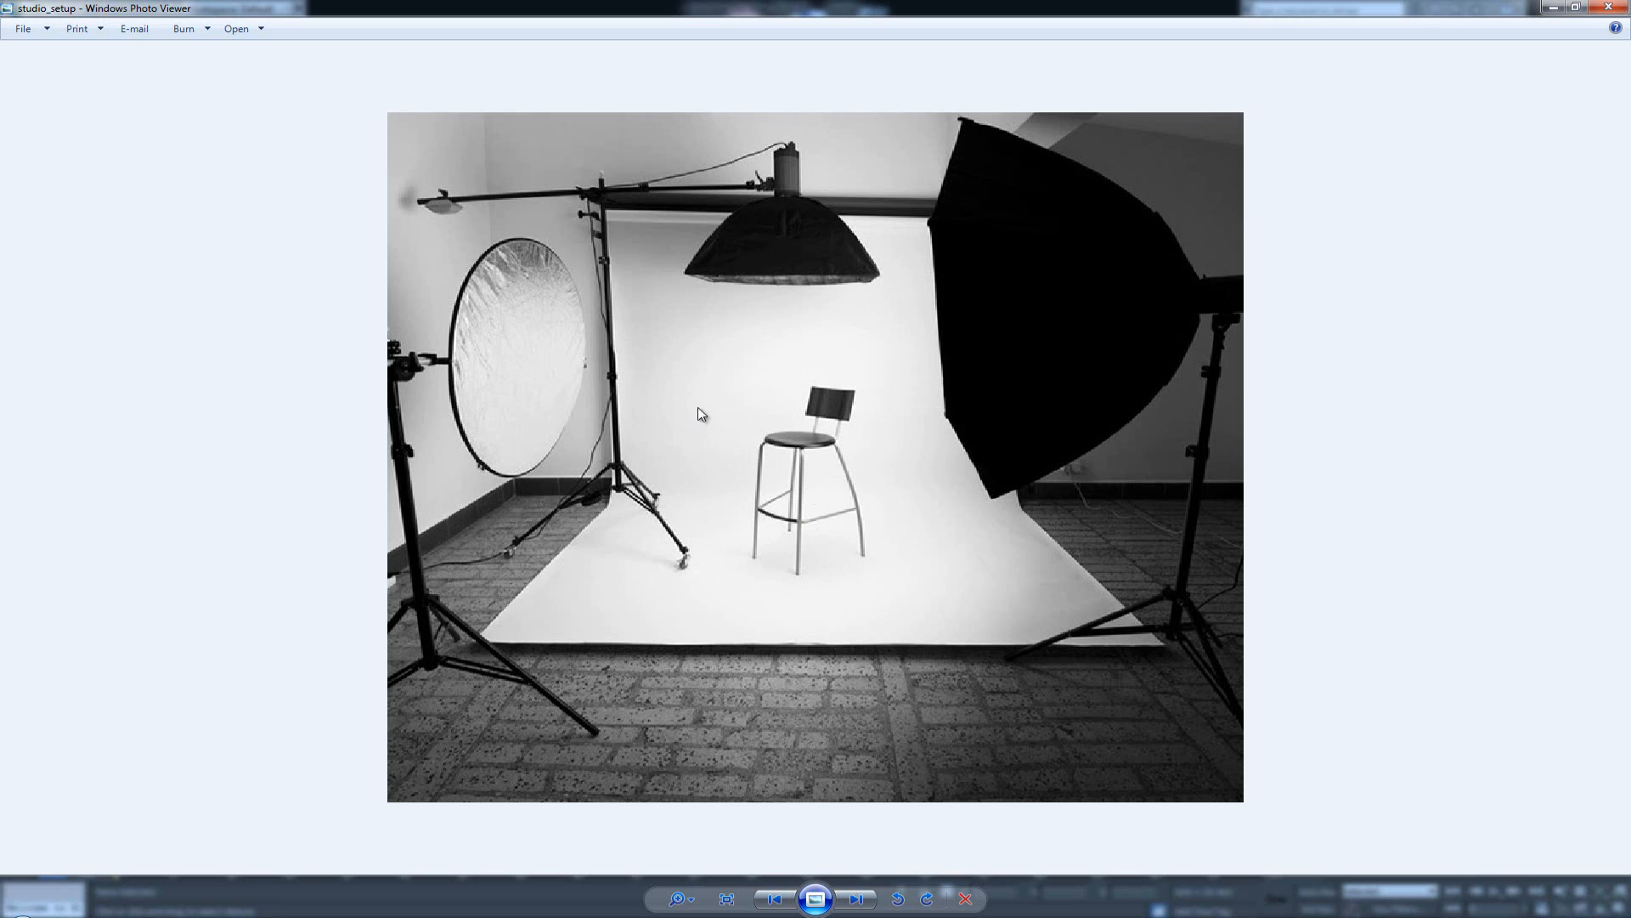
- Look through the studio lighting reference photos, including the 3 Point Lighting Set-Up diagram, and return to 3ds Max
key(Right)
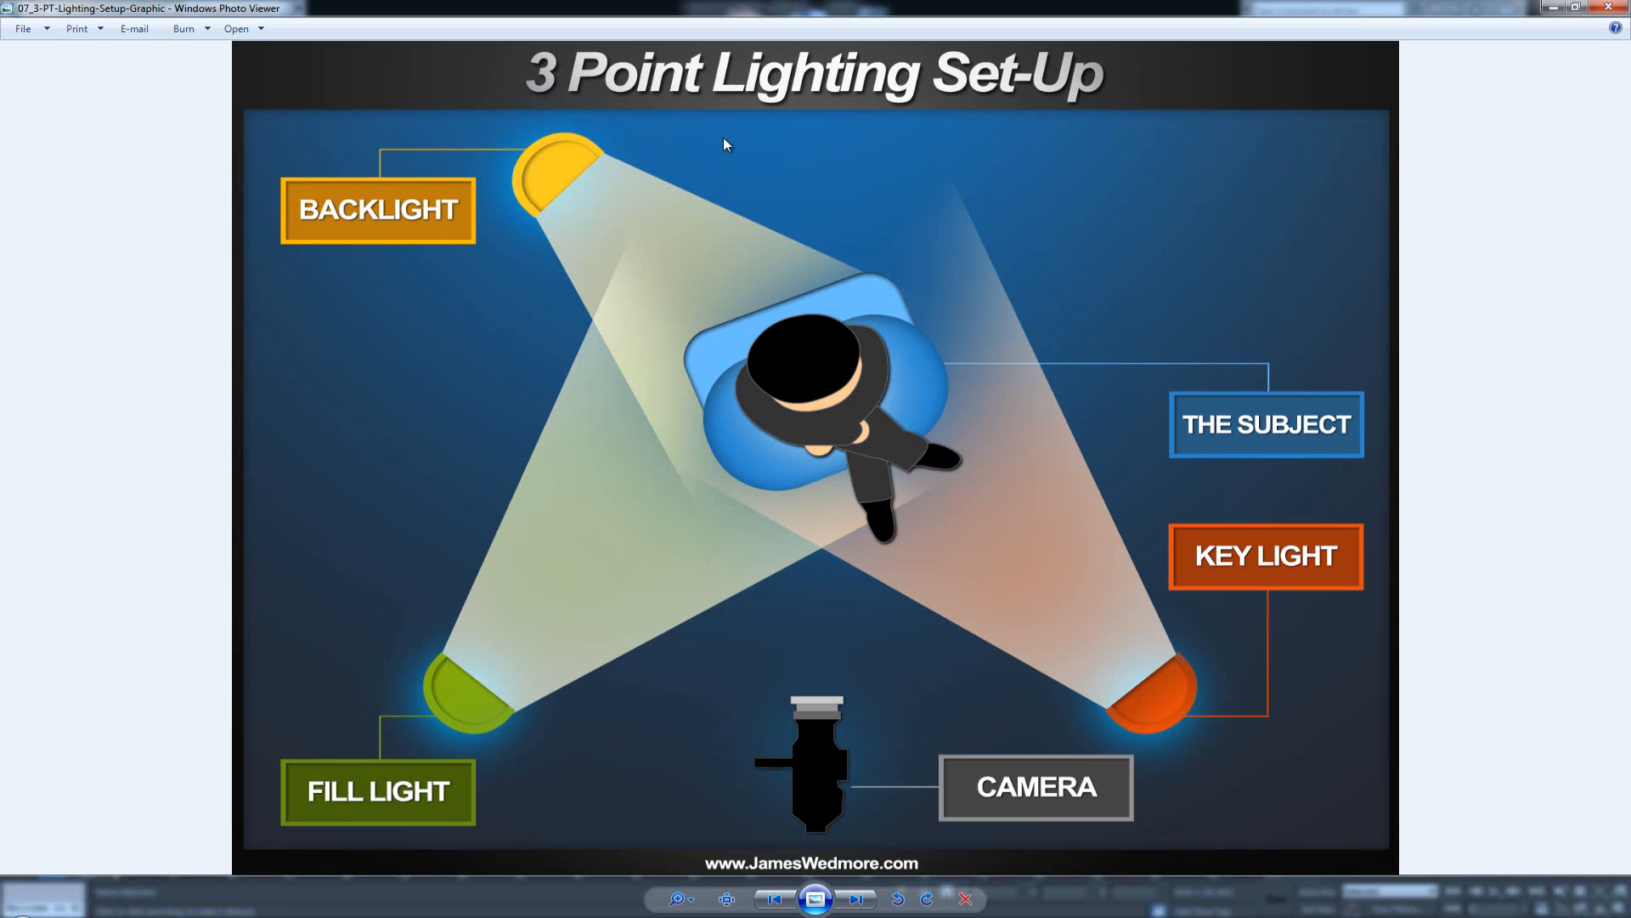
key(Right)
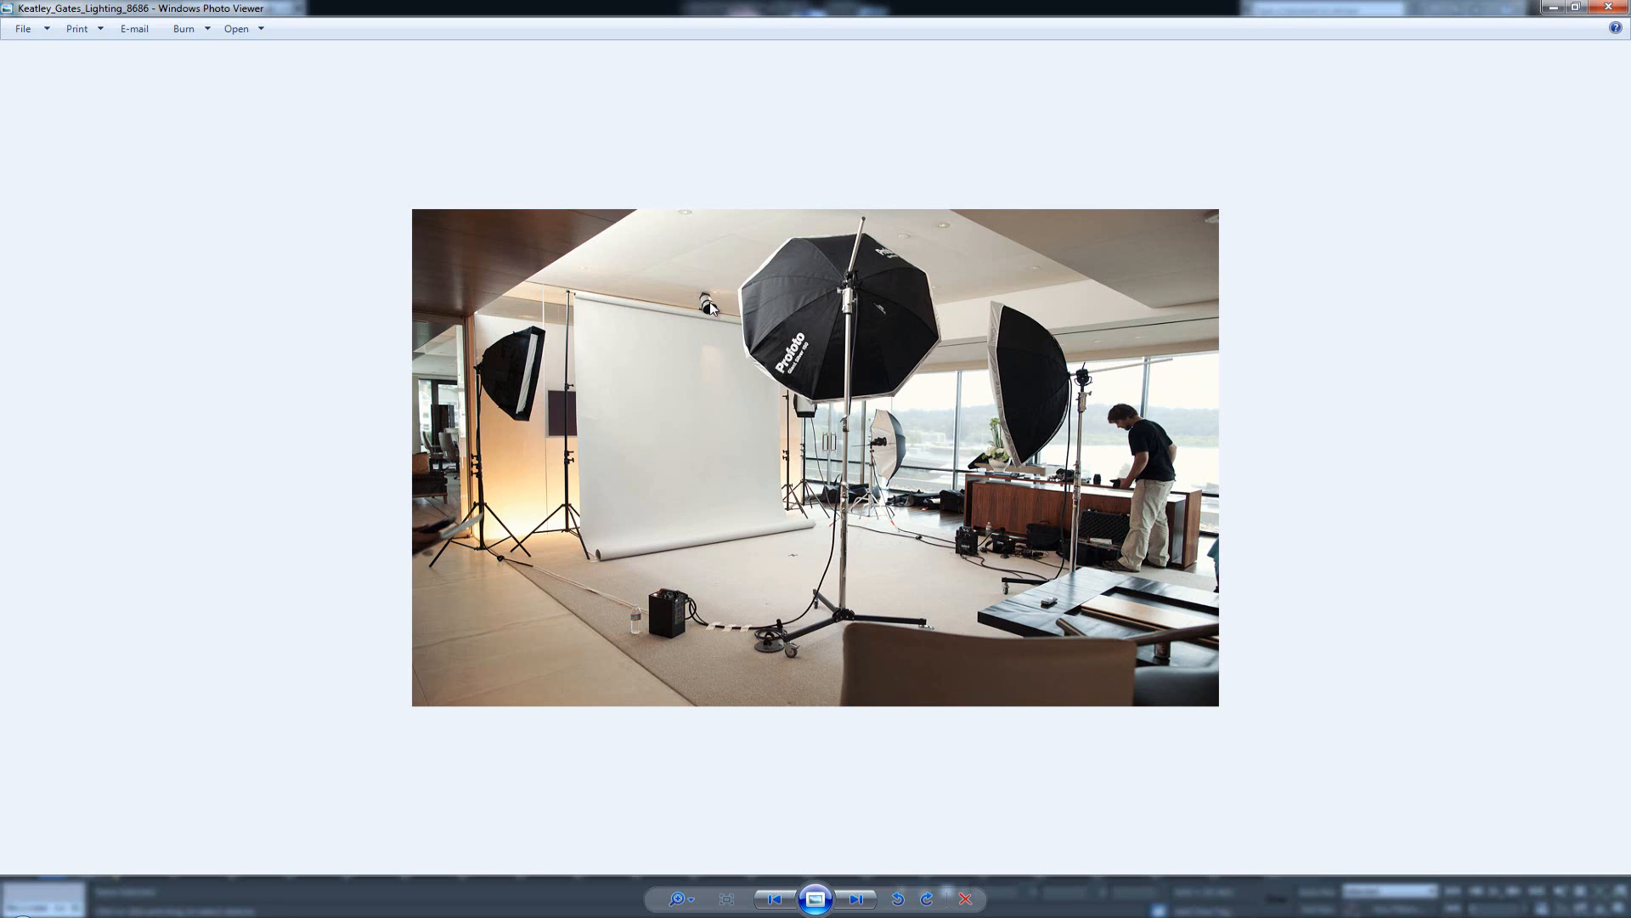
key(Right)
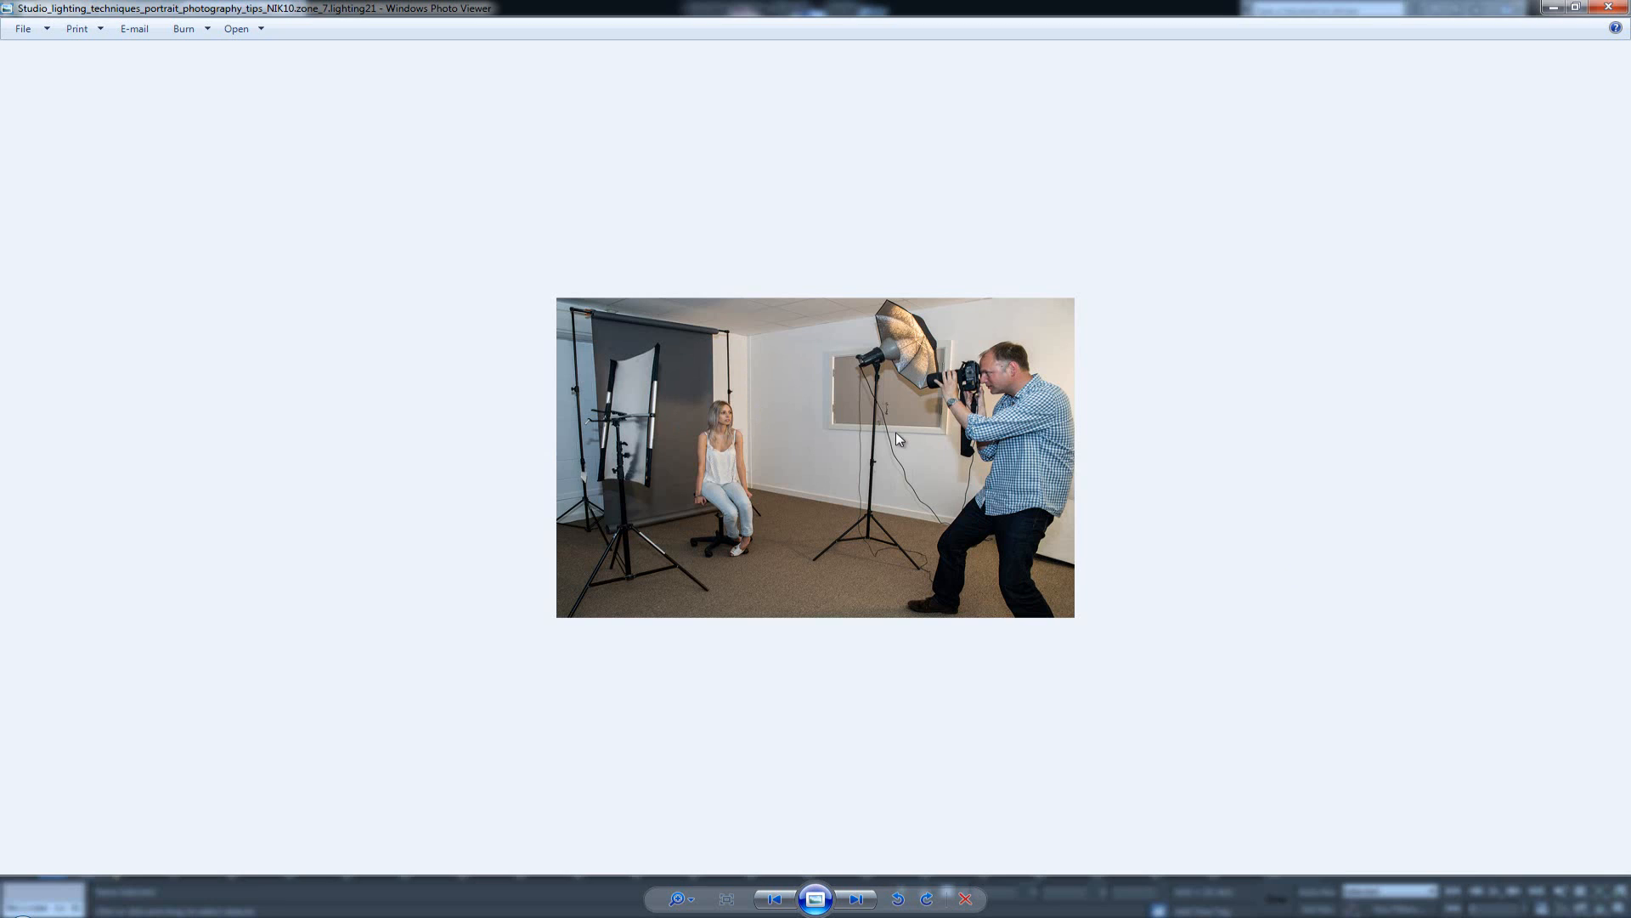
click(1620, 10)
click(1624, 9)
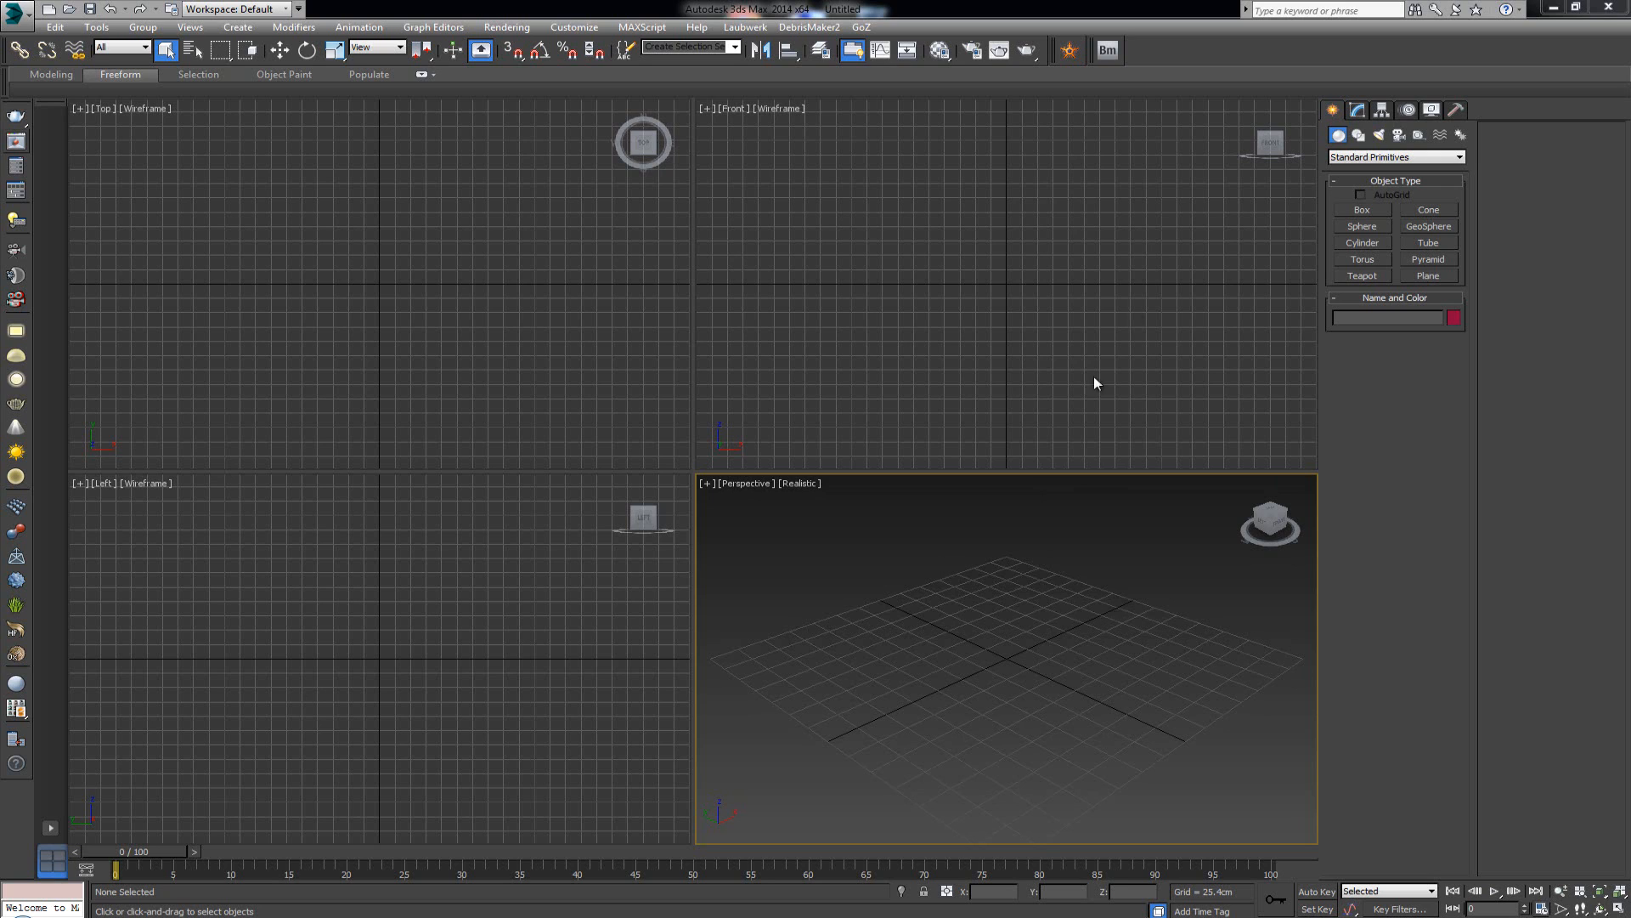
- Create a teapot with a radius of about 80 cm at the centre of the grid in the Perspective view
click(1362, 276)
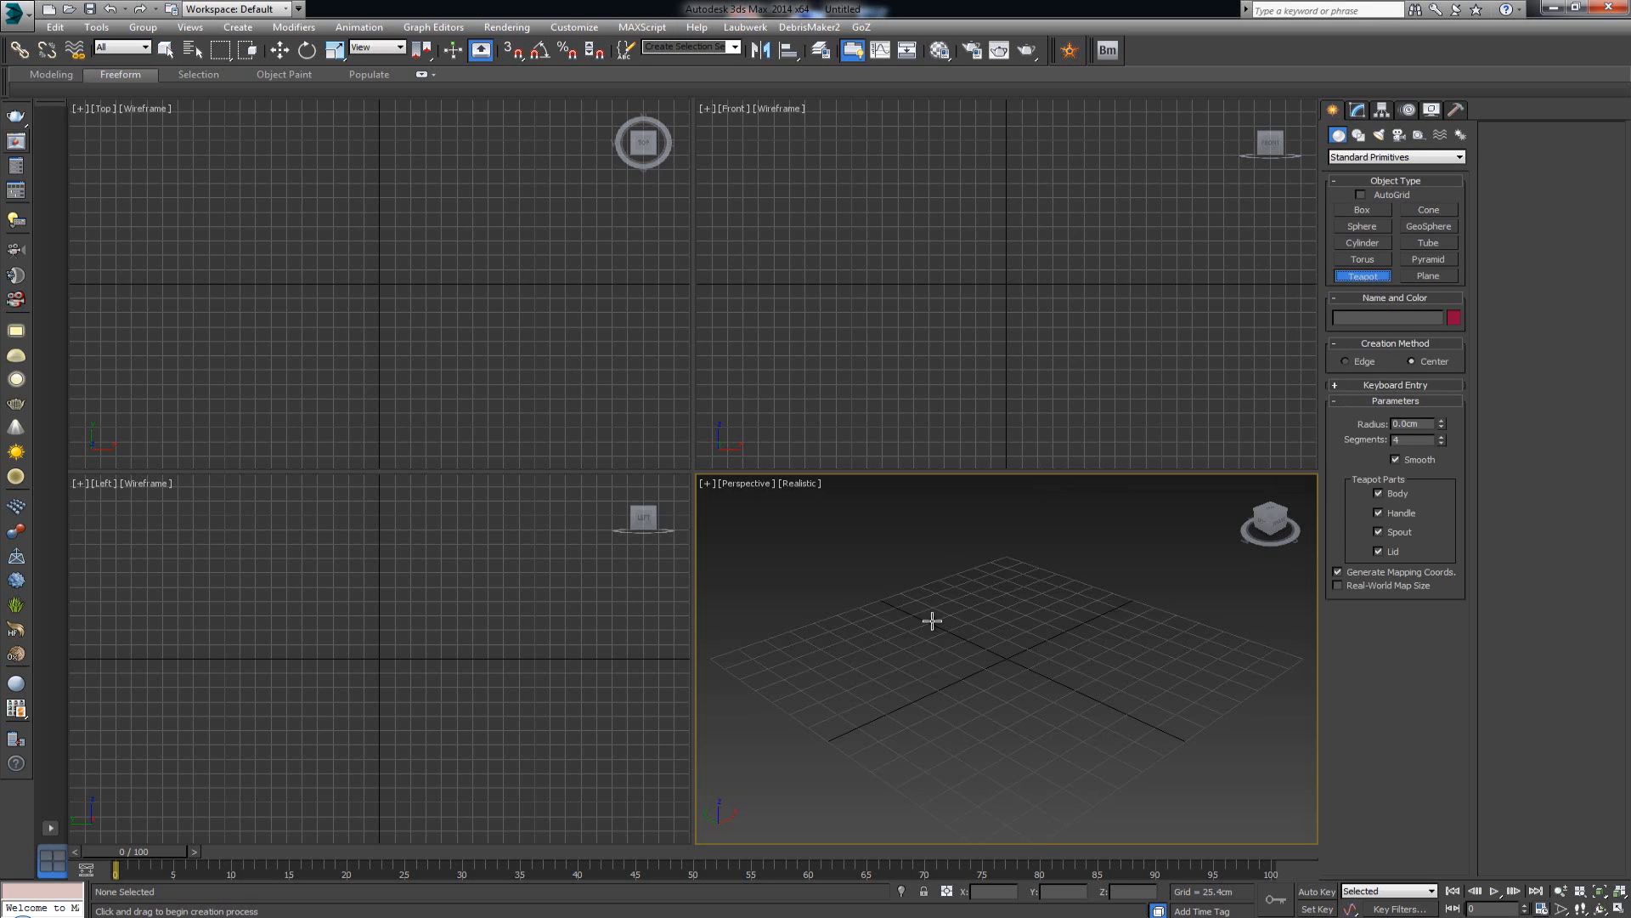
drag(1006, 659, 1006, 621)
right_click(1006, 621)
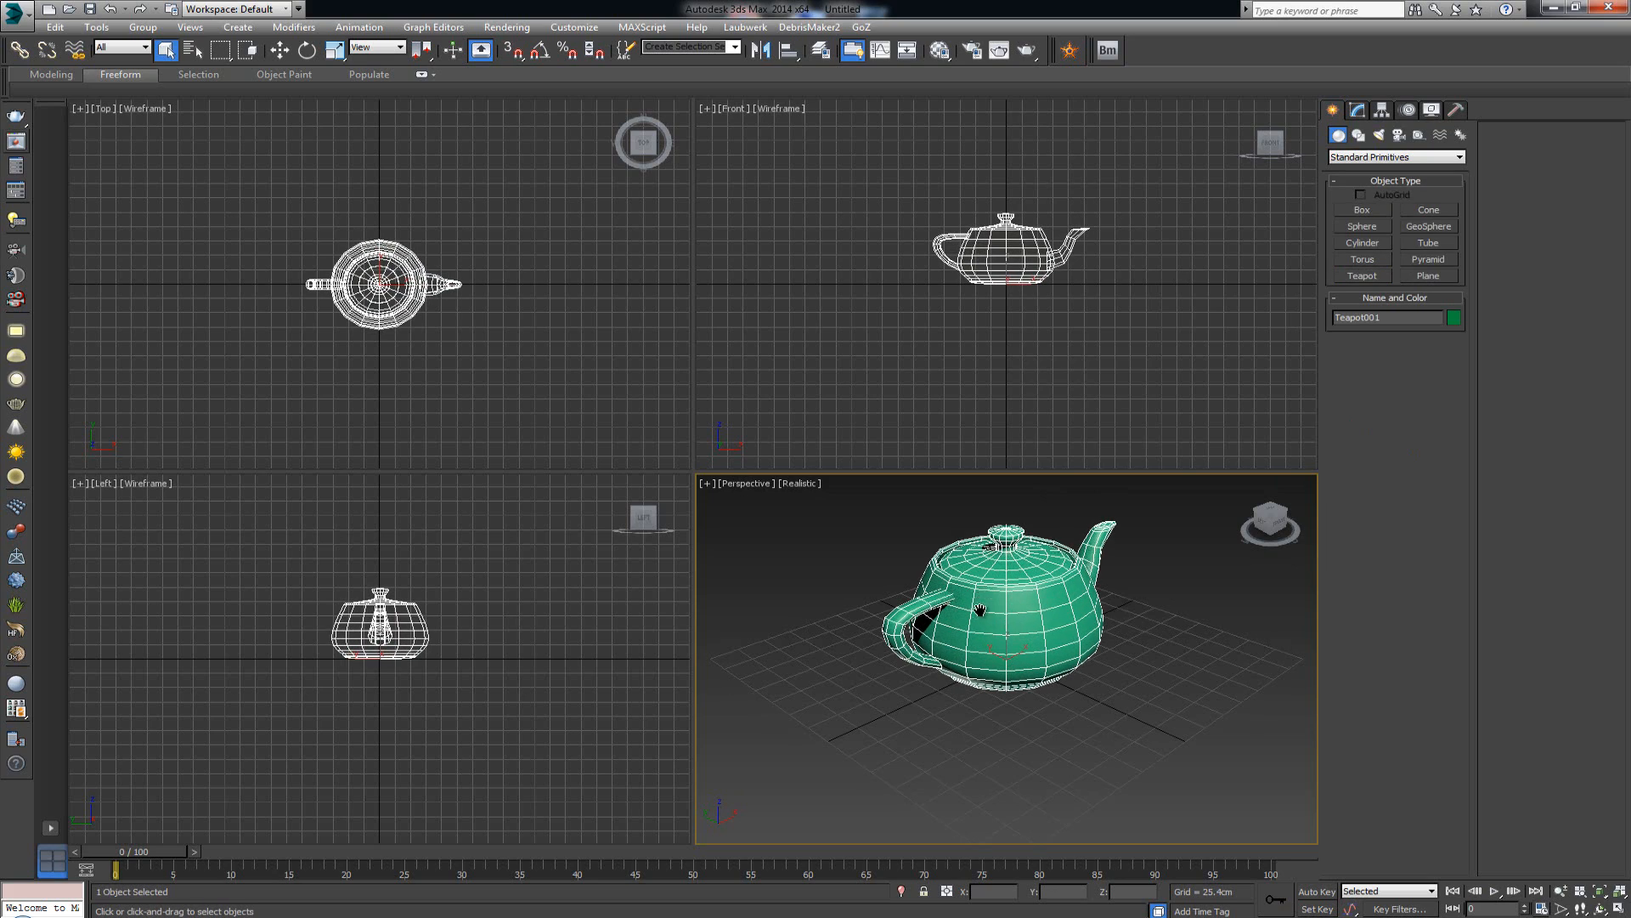
middle_drag(982, 578, 980, 621)
key(alt+w)
alt+middle_drag(822, 544, 738, 487)
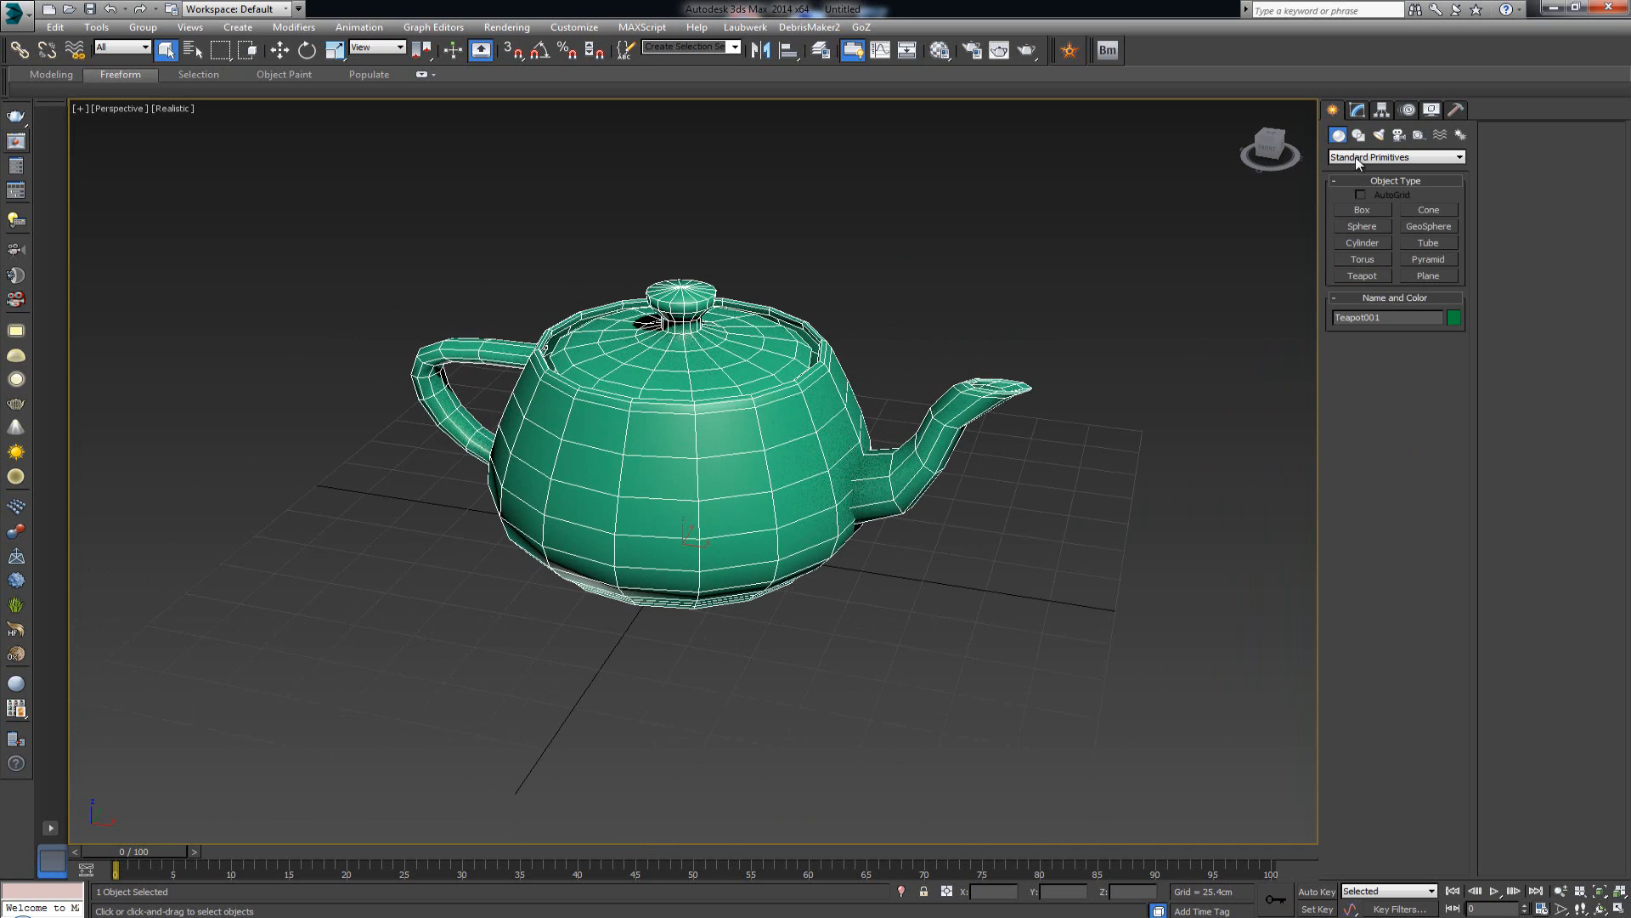
- Set the teapot's segments to 12 and deselect it
click(1357, 110)
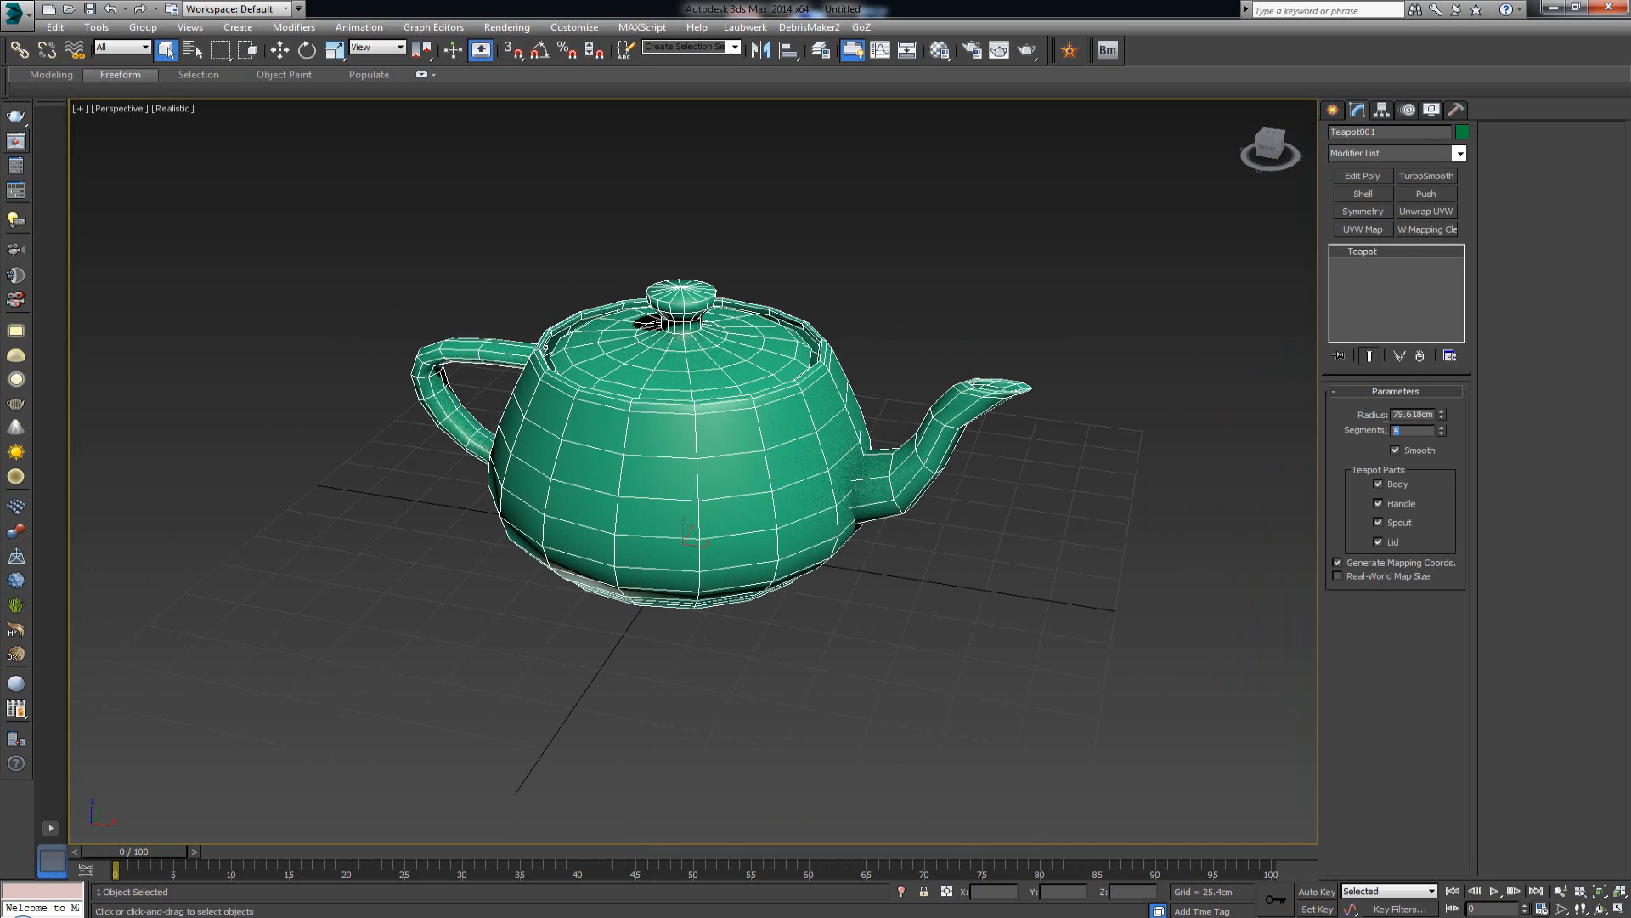
text(12)
key(Return)
right_click(769, 308)
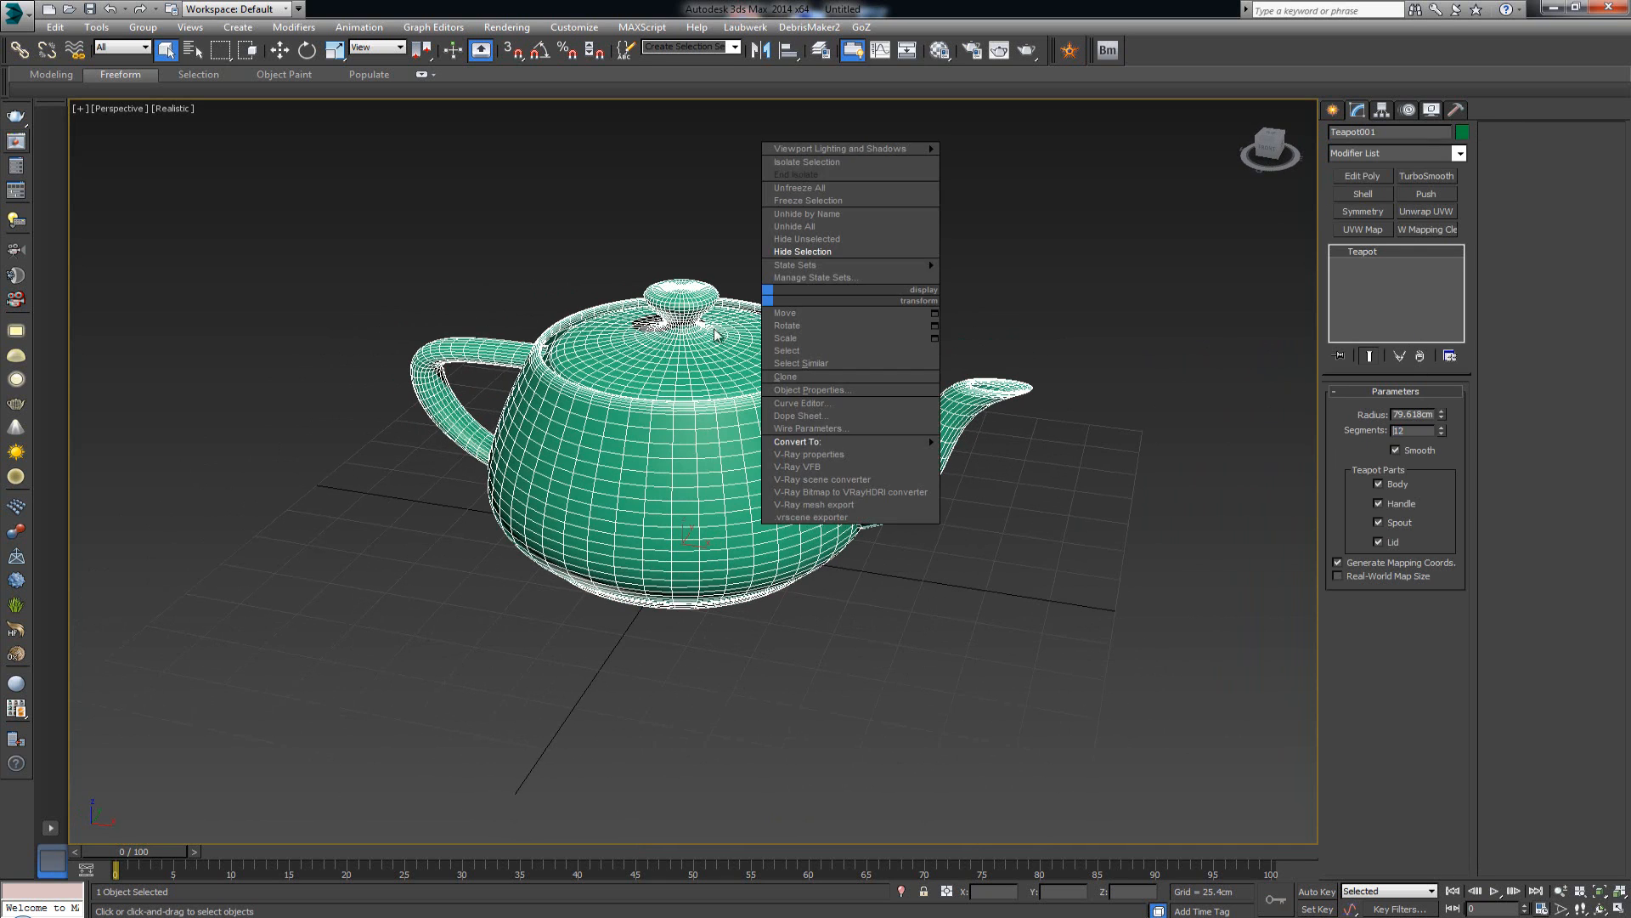
click(896, 236)
alt+middle_drag(661, 428, 706, 408)
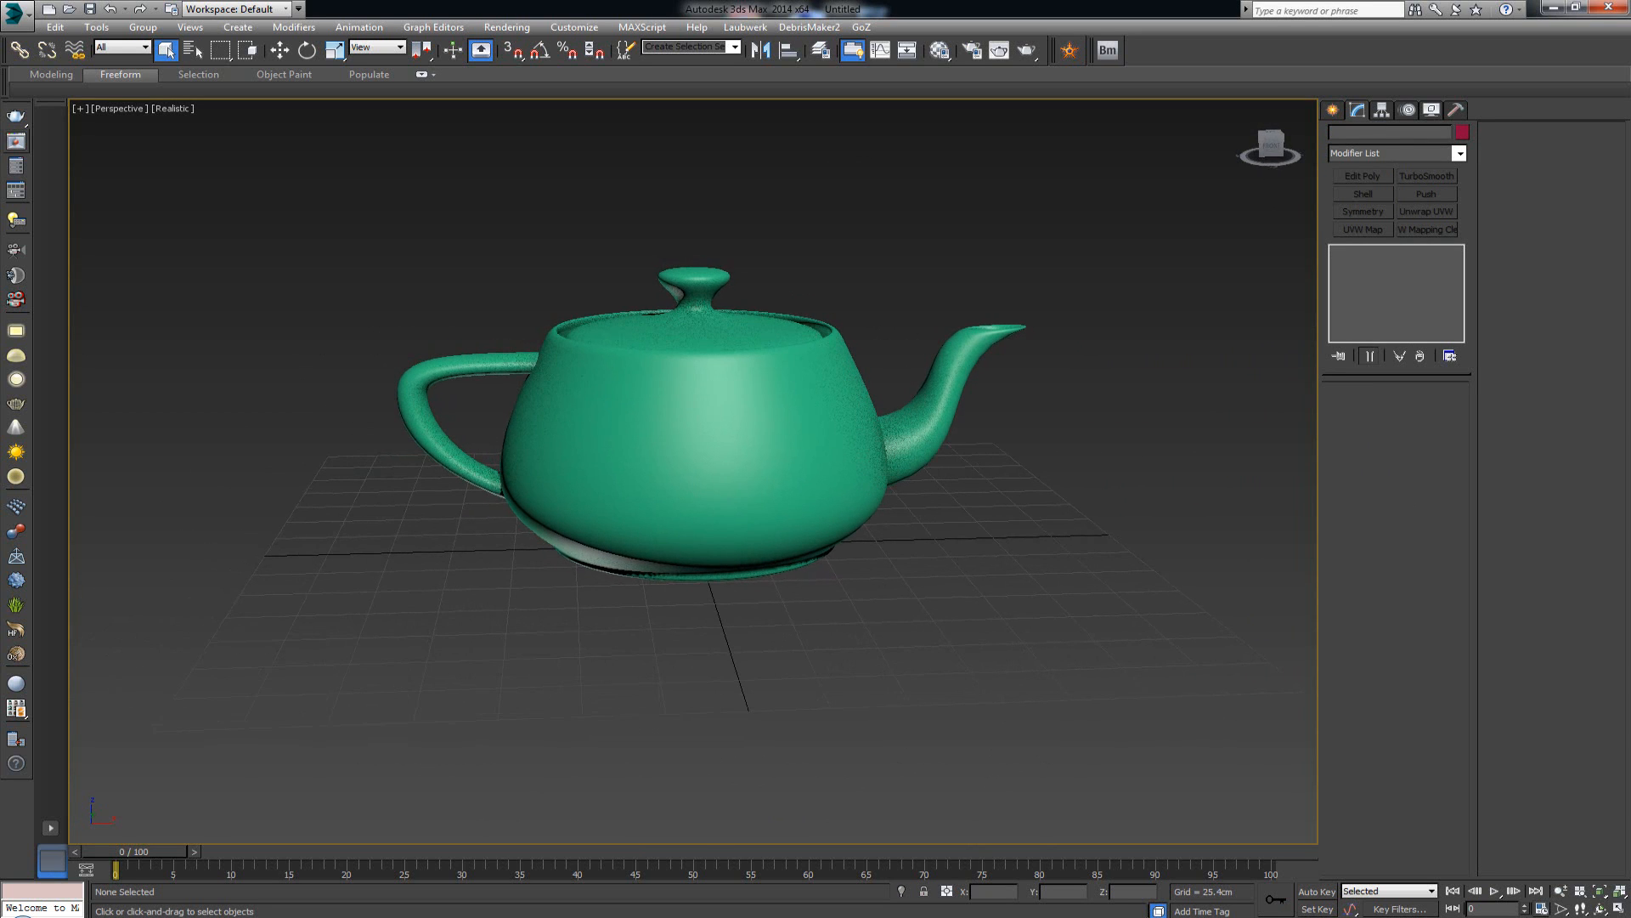
- Check the studio reference photo, and draw a rectangle spline about 708 by 503 cm around the teapot in the Front view, resting on the ground line
key(alt+Tab)
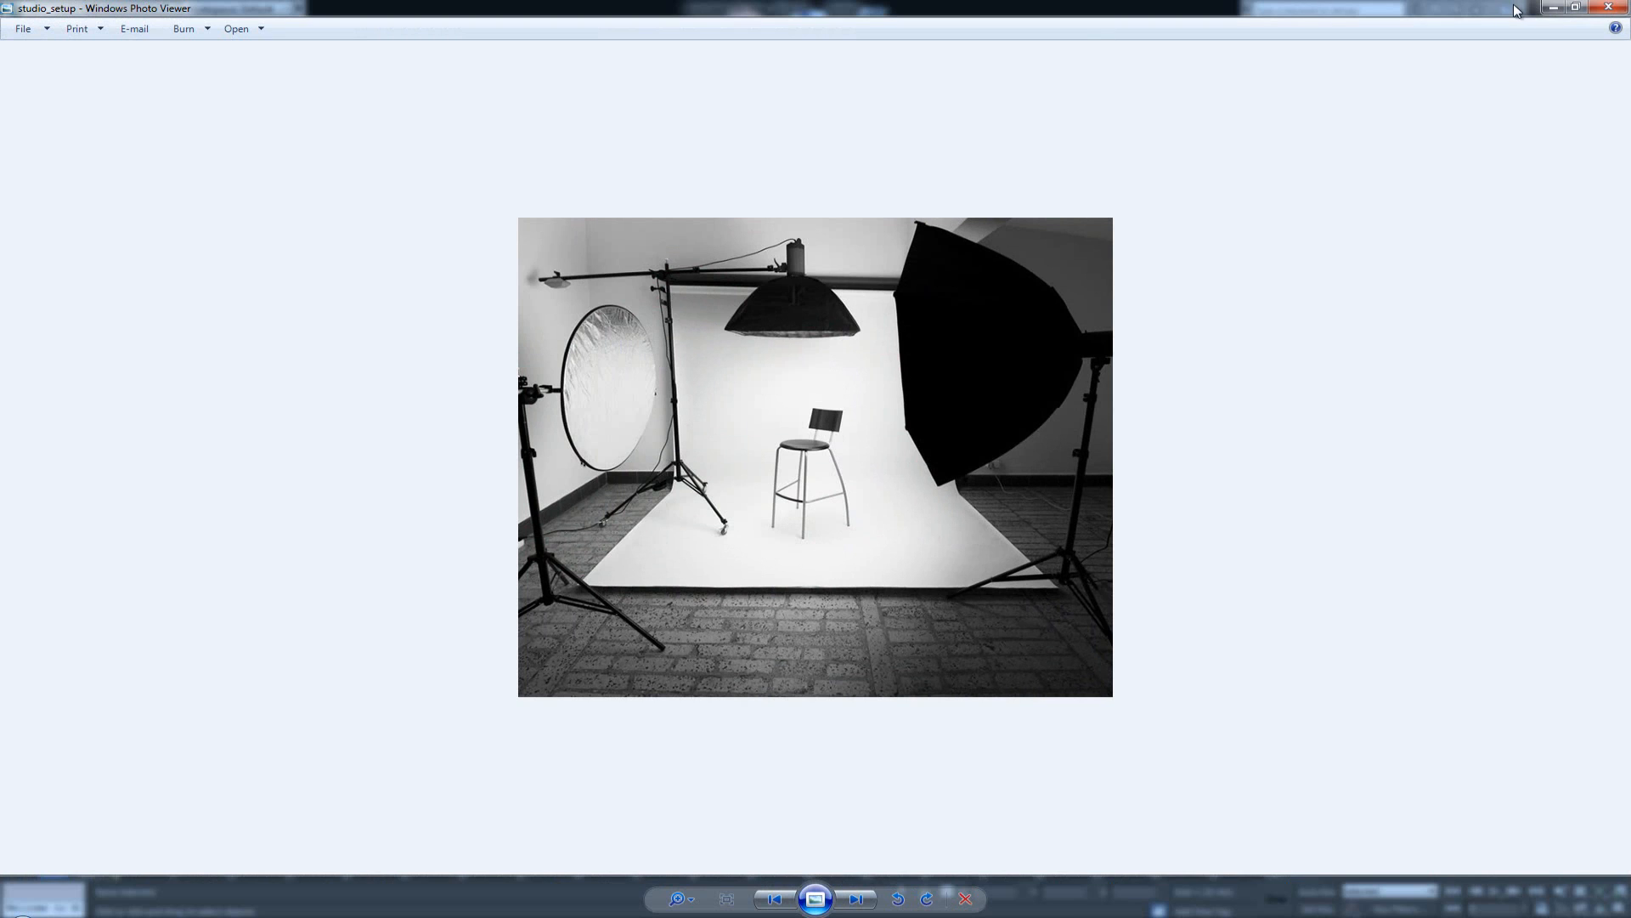
click(1553, 7)
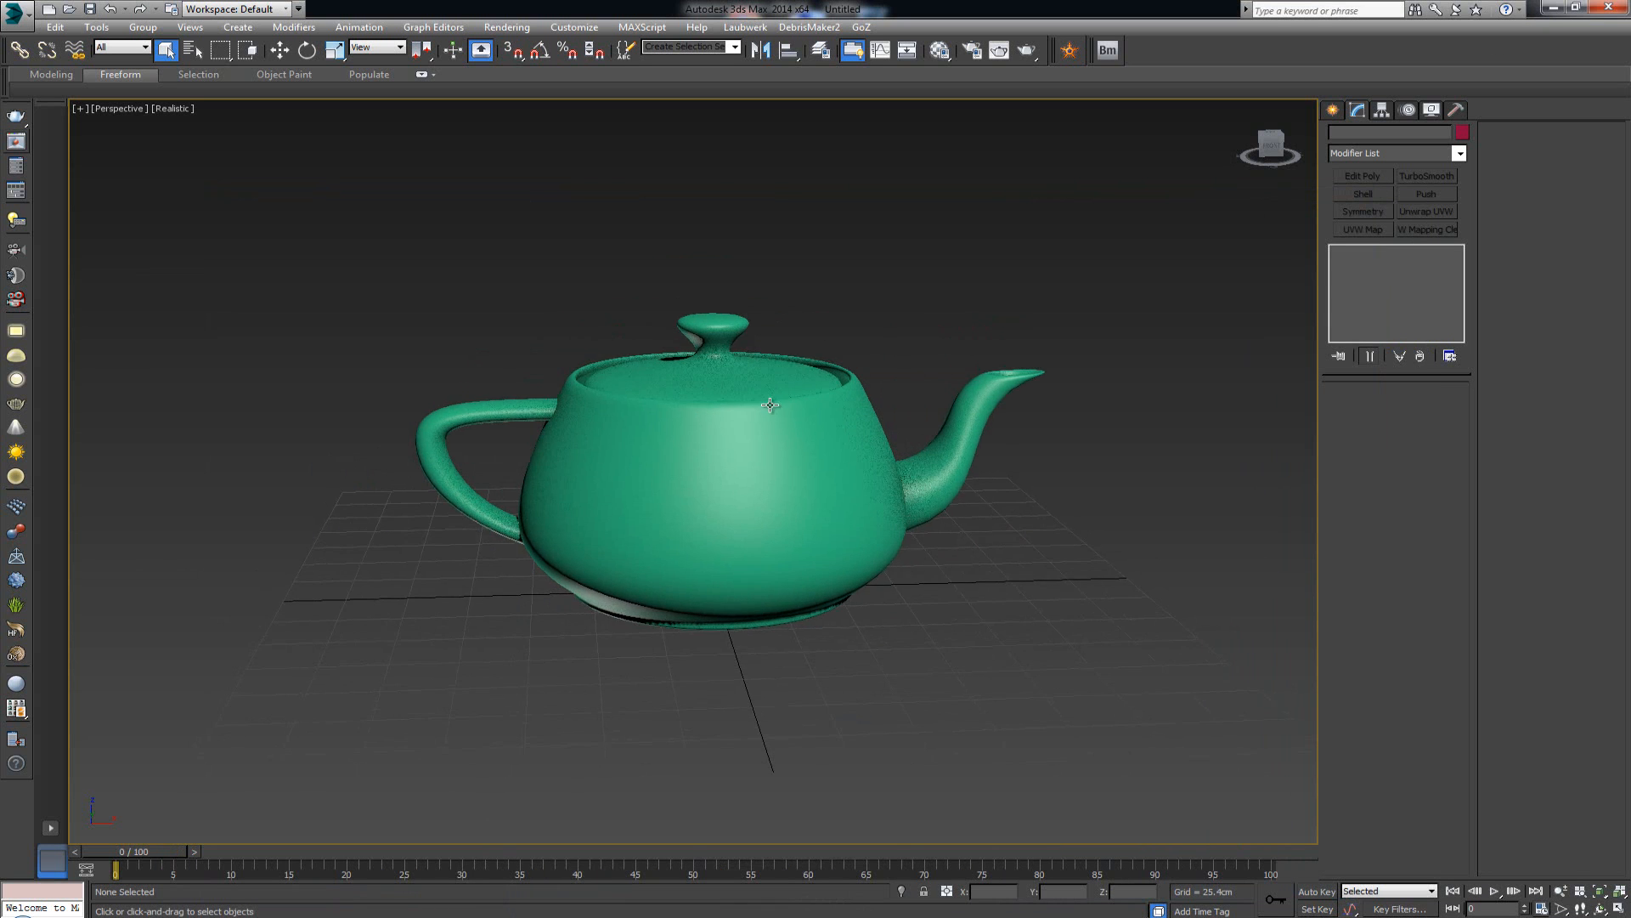
key(alt+w)
middle_drag(943, 251, 957, 379)
key(alt+w)
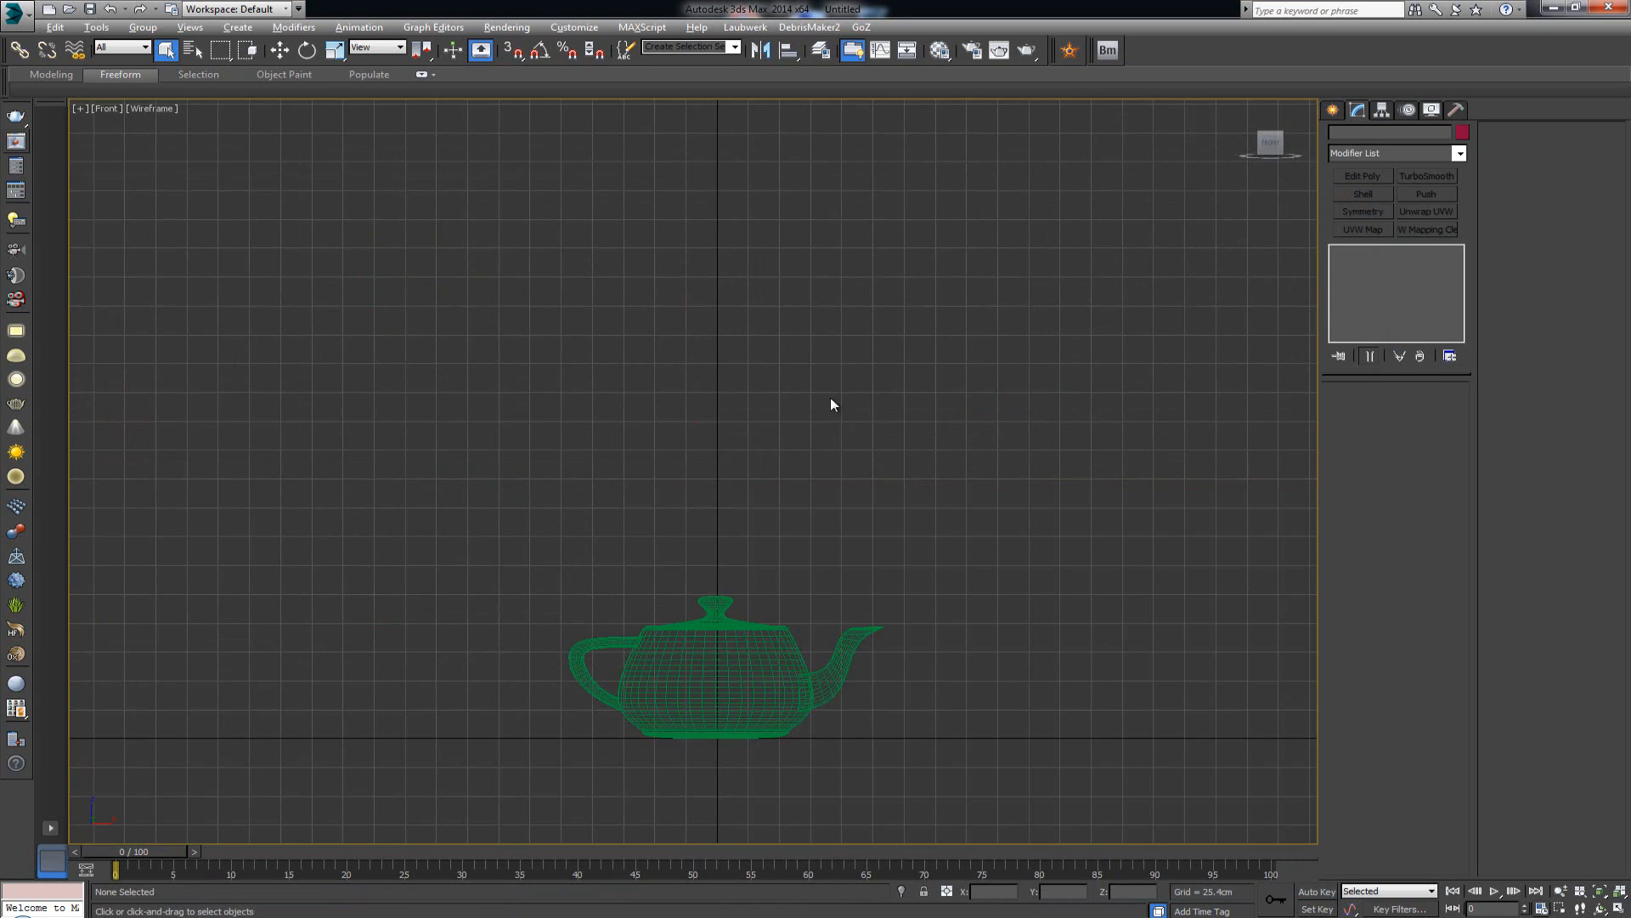
scroll(901, 434, down, 2)
click(1331, 112)
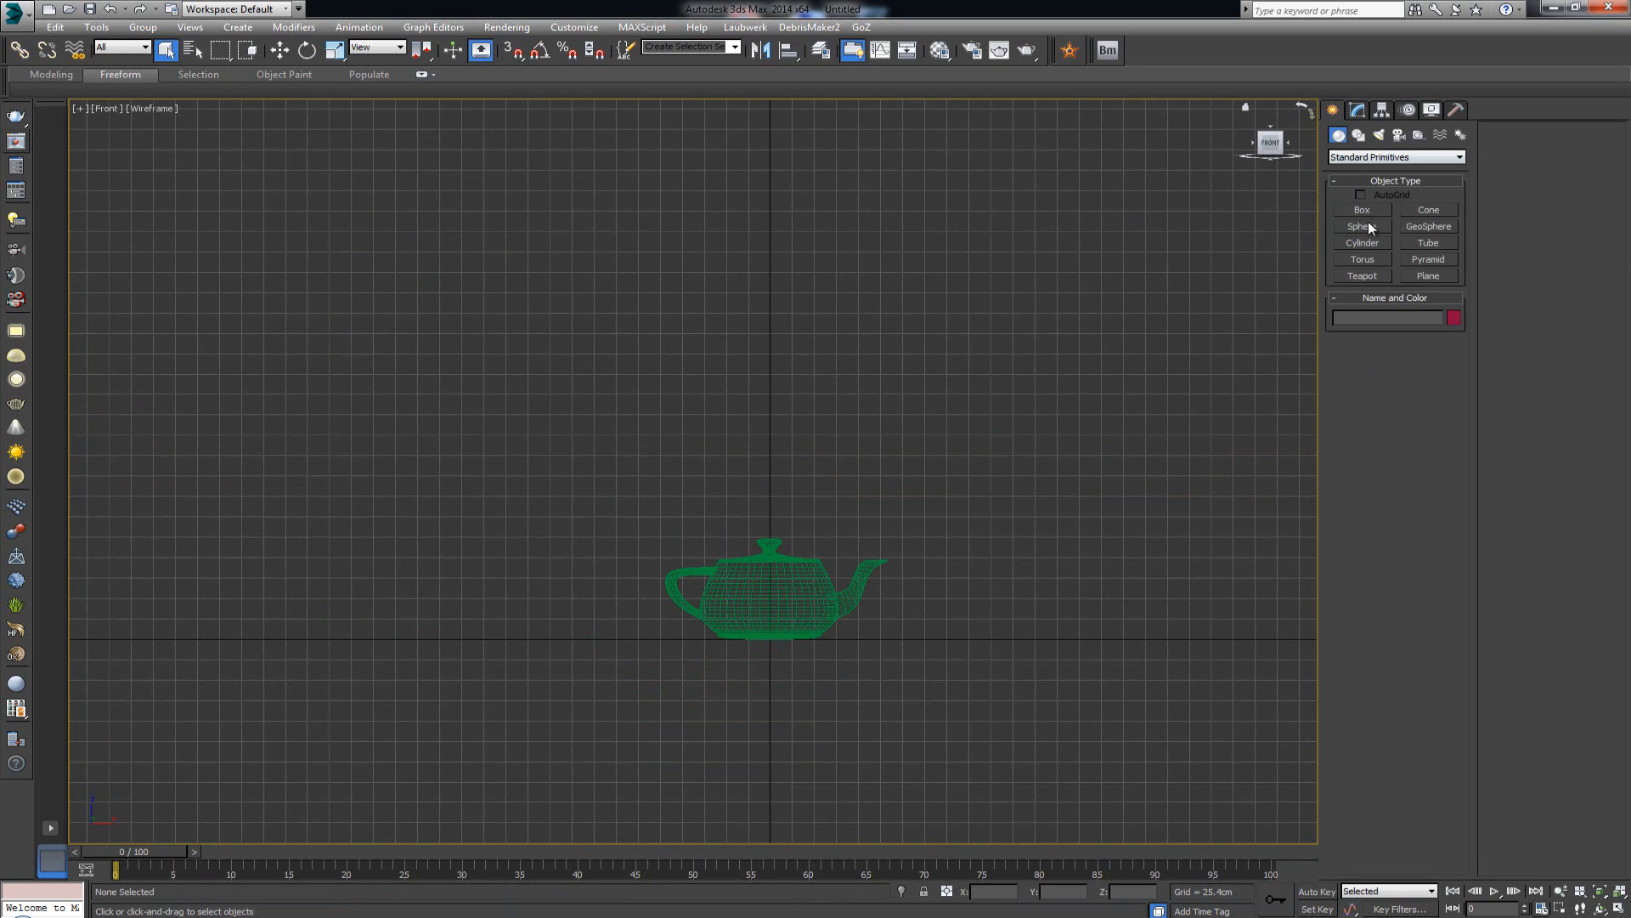
click(1359, 136)
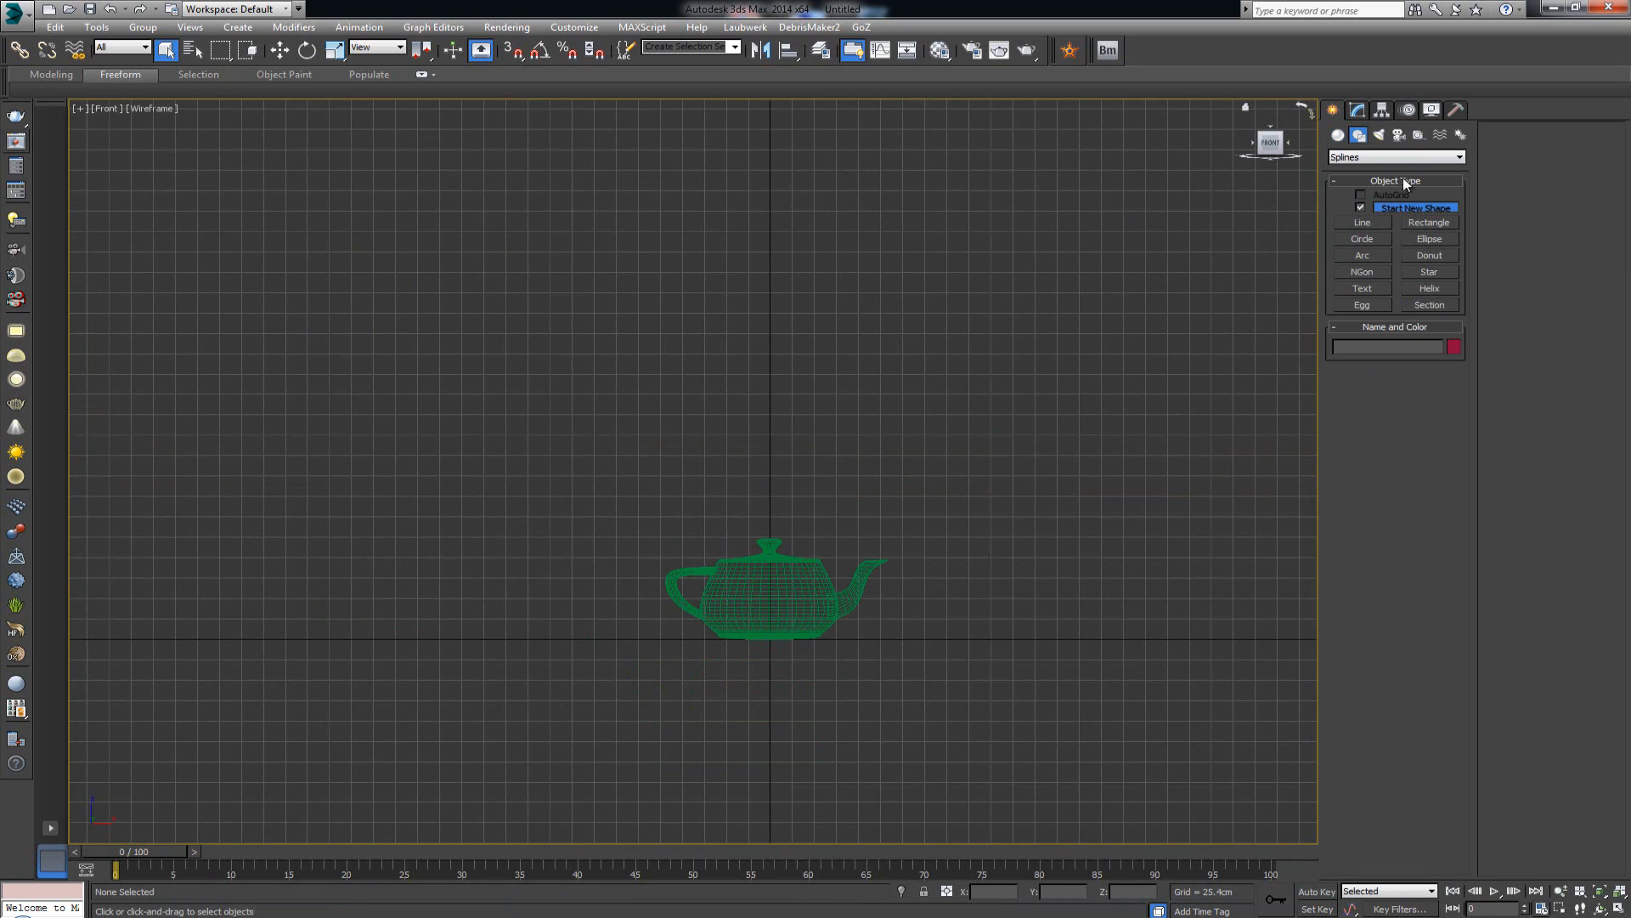
click(1429, 223)
middle_drag(701, 280, 679, 280)
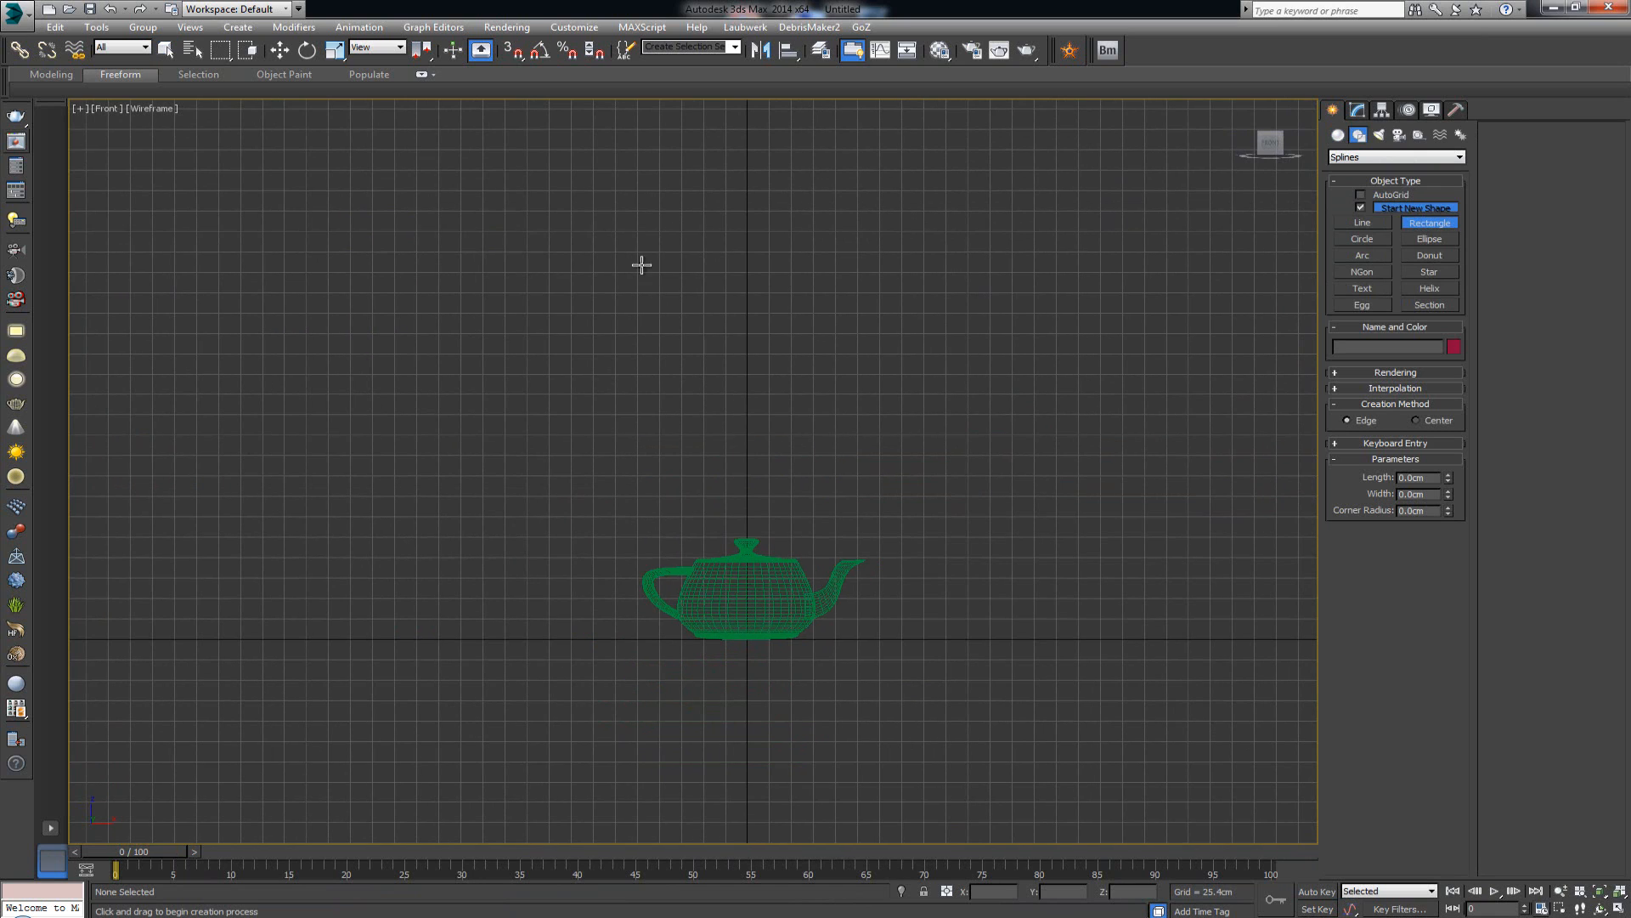
drag(365, 235, 979, 639)
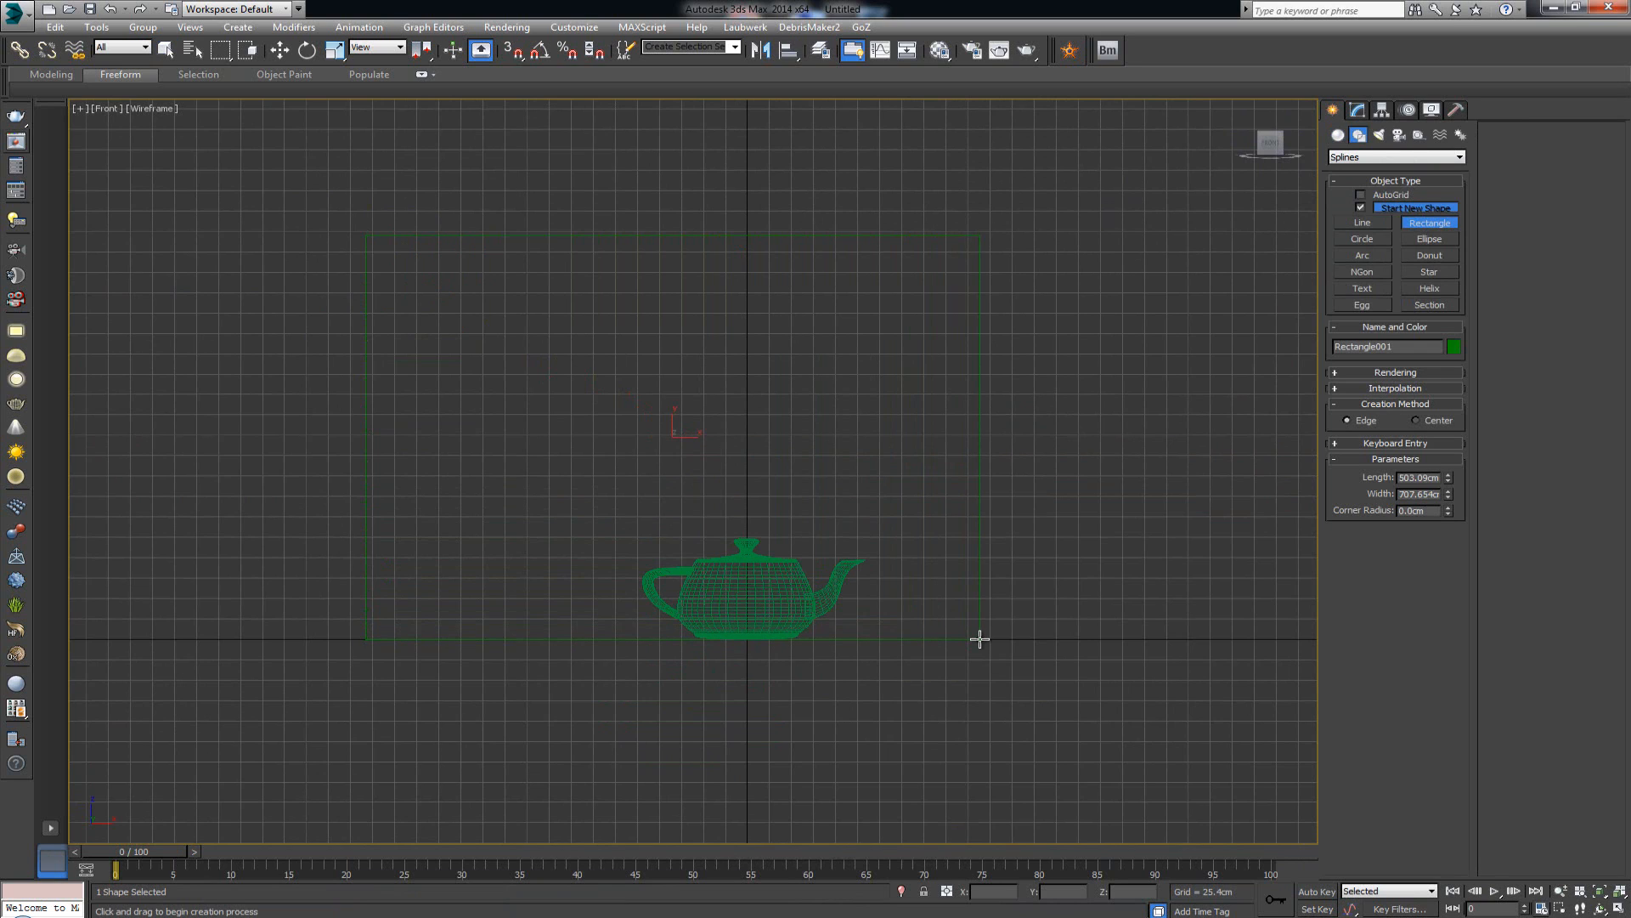
right_click(720, 326)
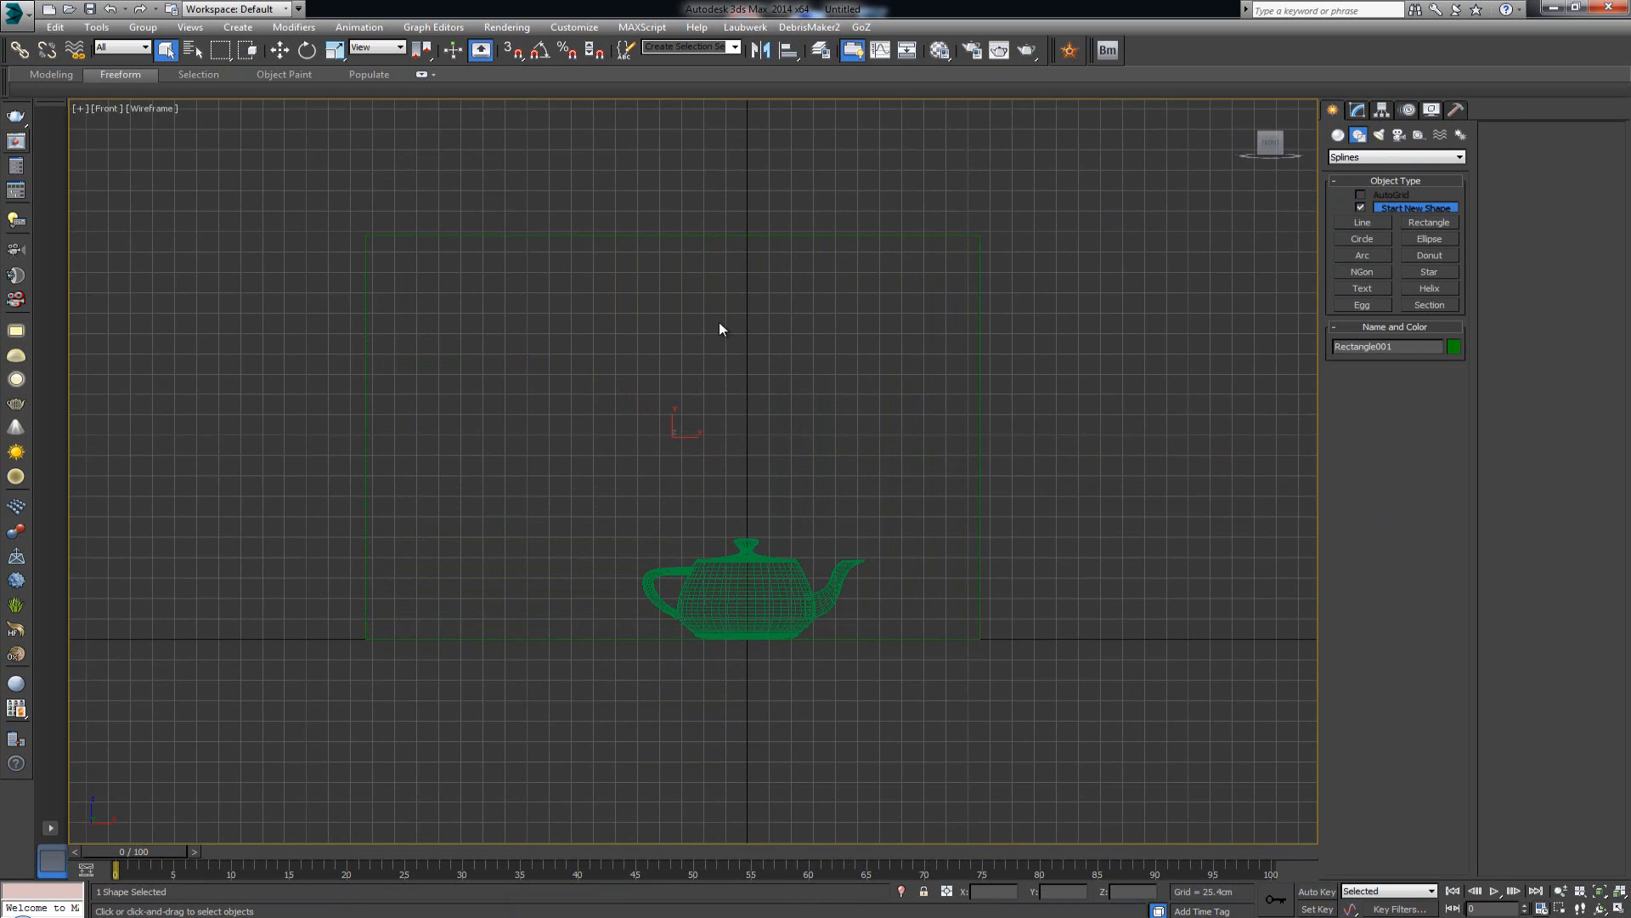
- Convert the rectangle to an editable spline and delete its vertical segment on the spout side
right_click(874, 282)
mouse_move(966, 426)
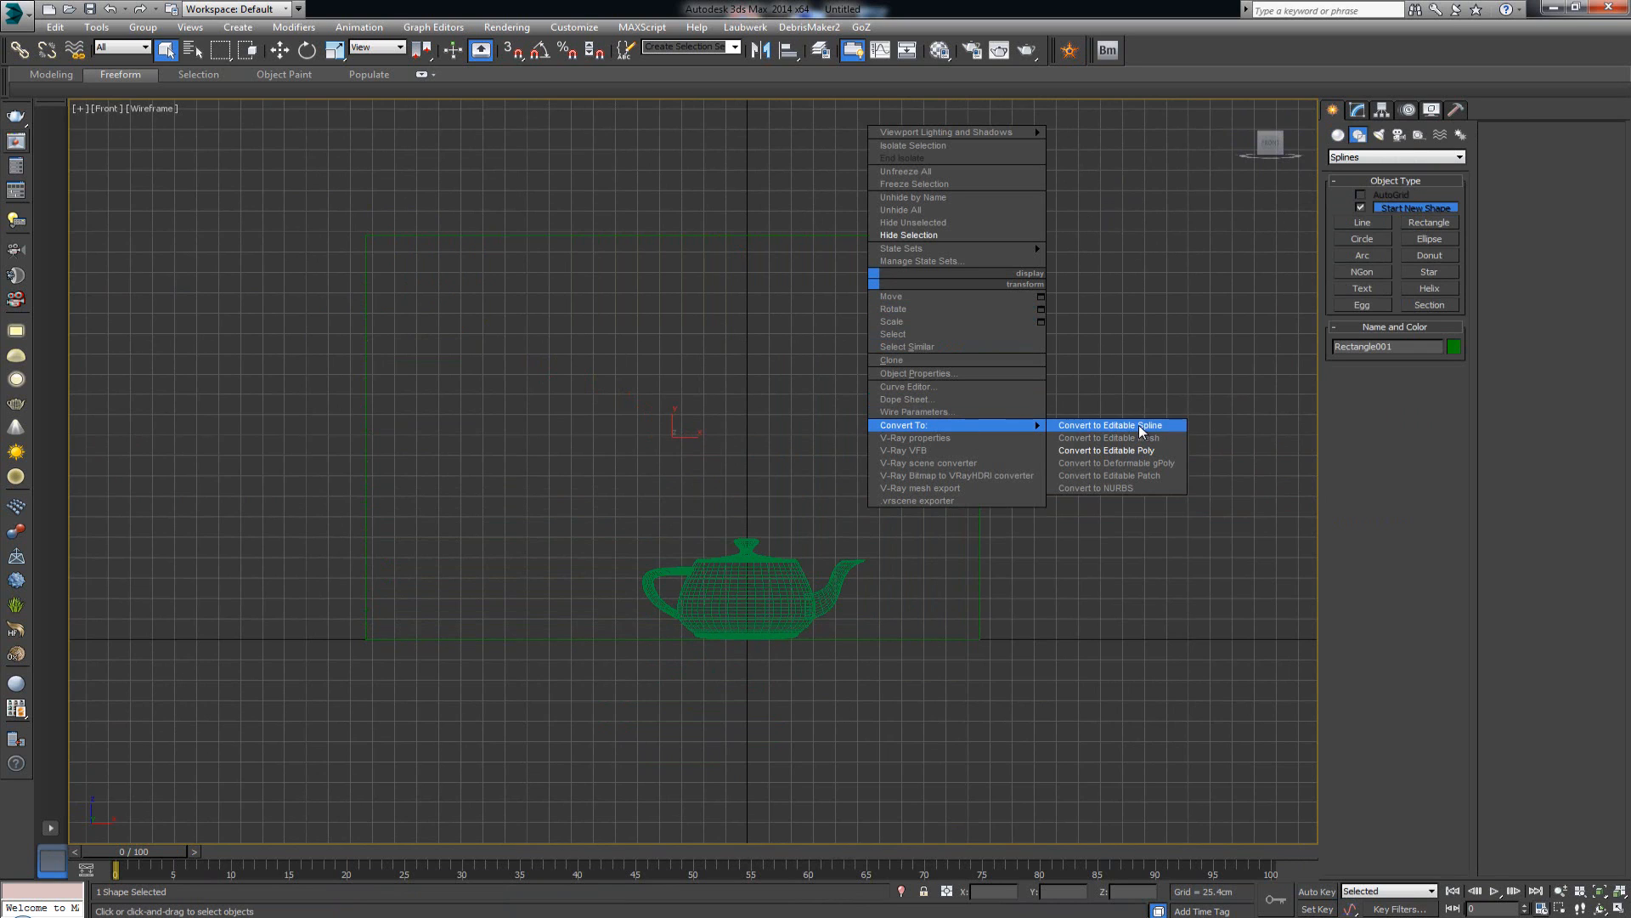
click(1139, 425)
click(980, 433)
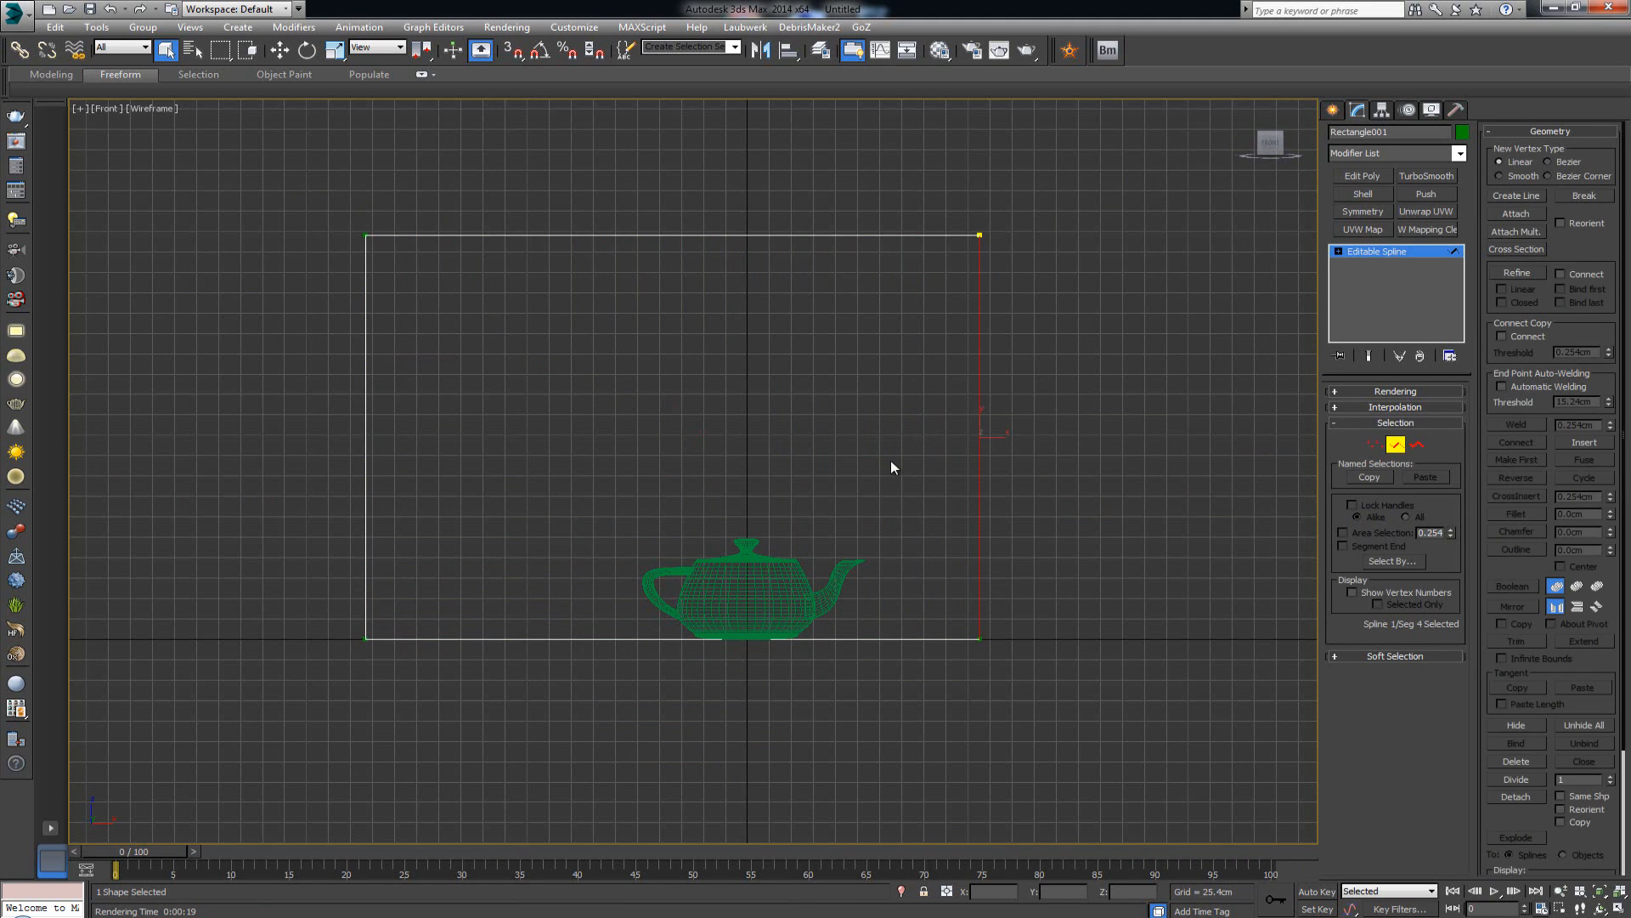
click(980, 397)
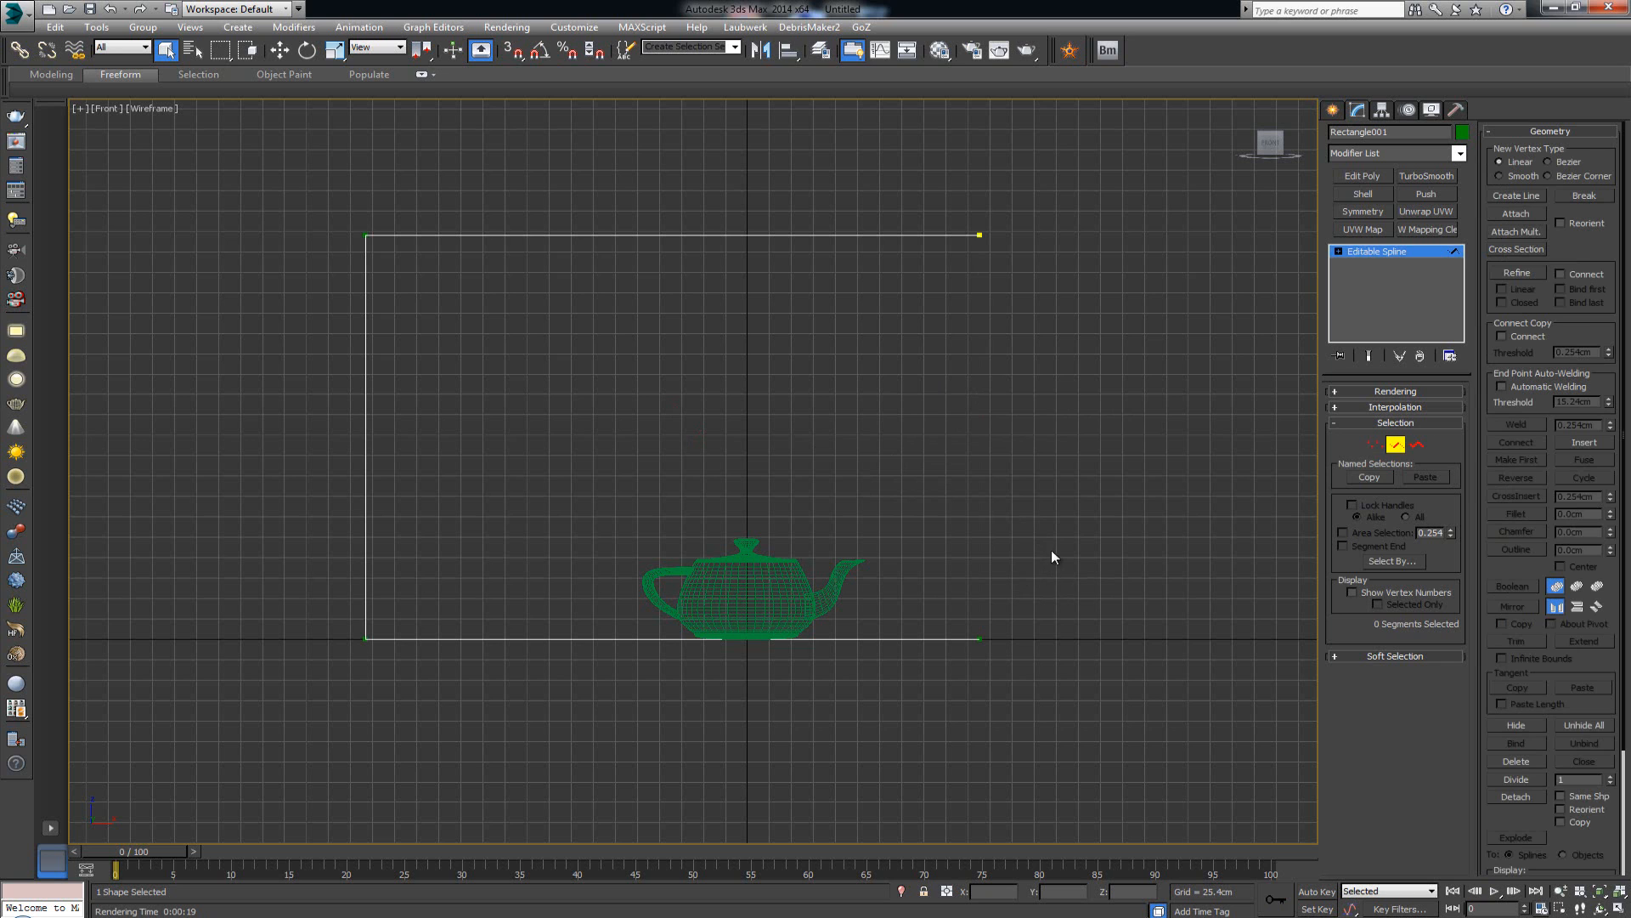
- Switch the spline to vertex editing and examine its two lower vertices around the teapot in the Perspective view
key(1)
drag(1109, 546, 178, 680)
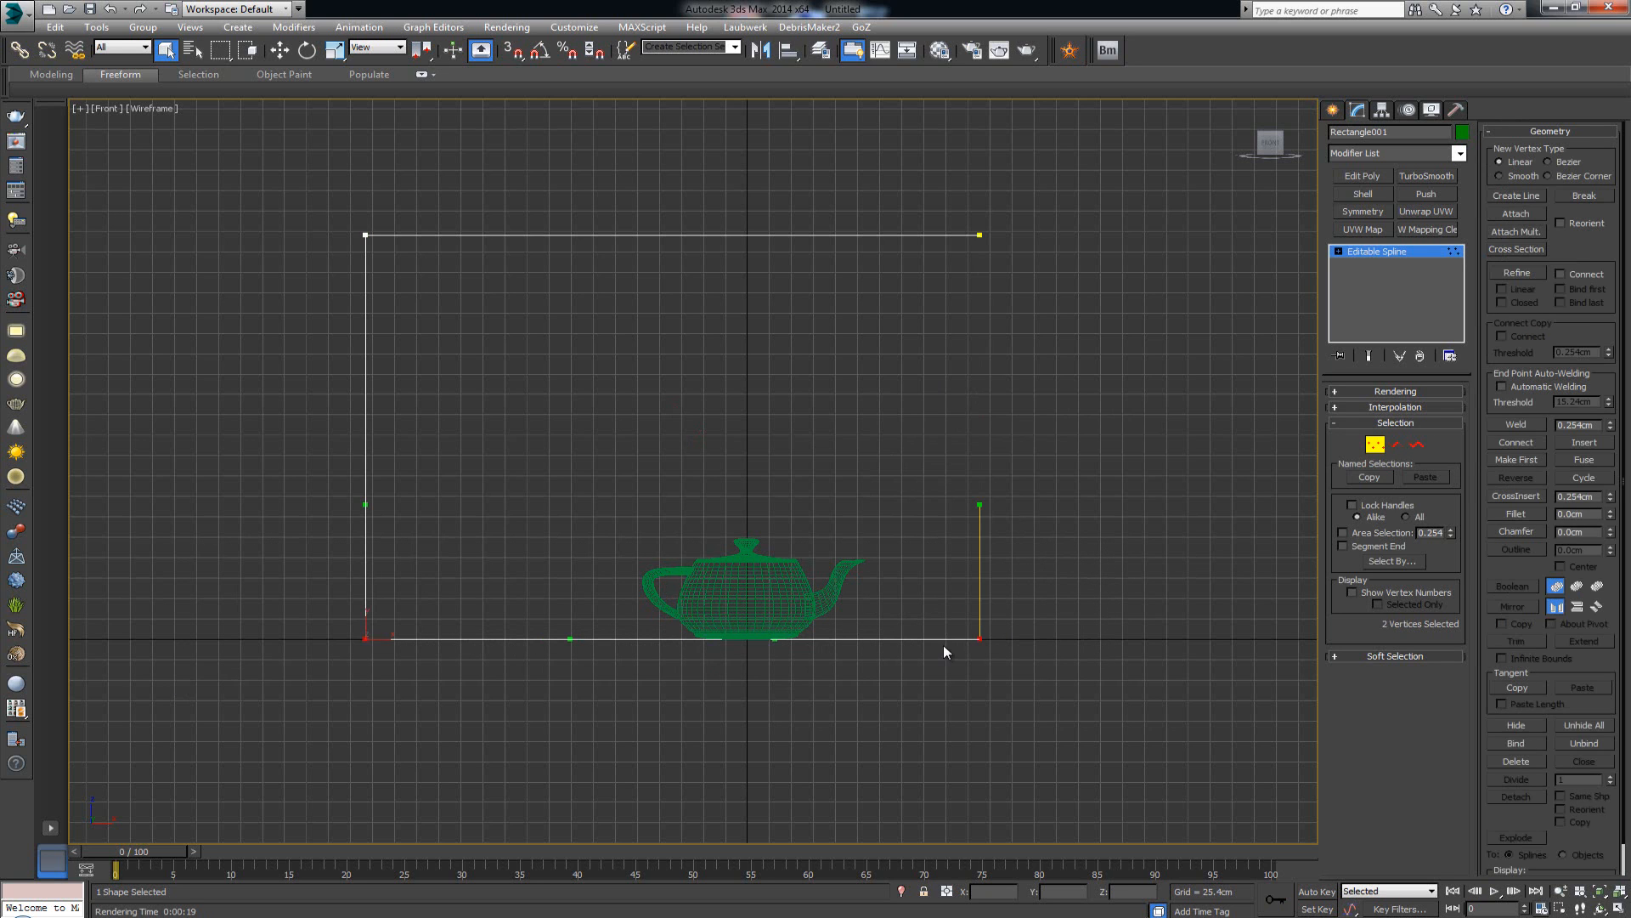
key(alt+w)
right_click(984, 741)
key(alt+w)
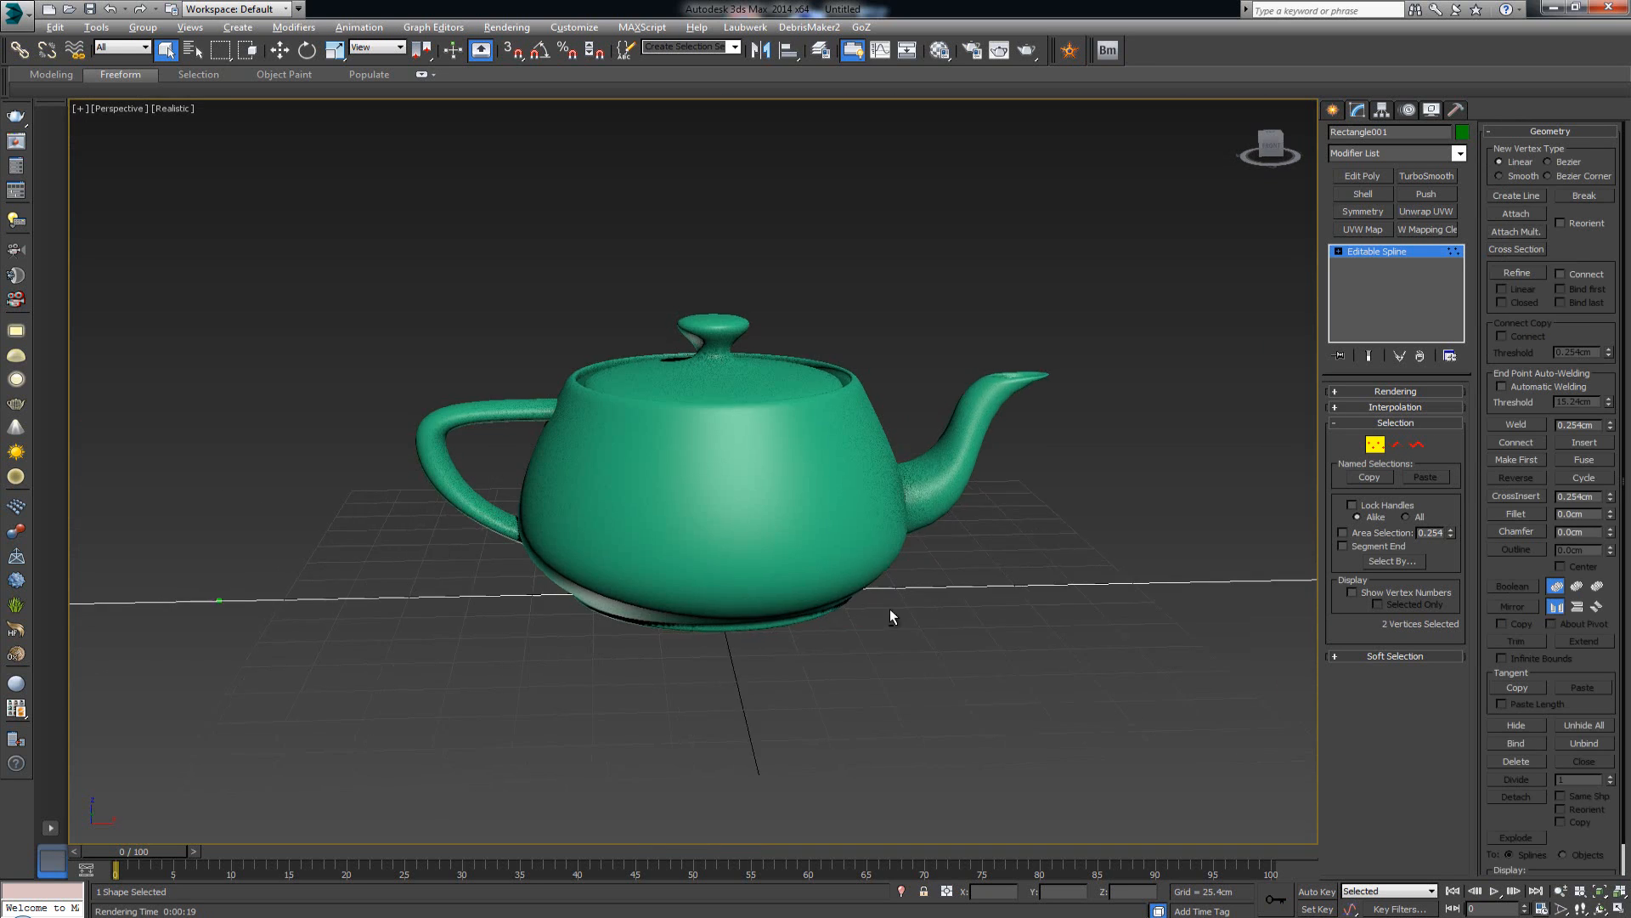
alt+middle_drag(890, 608, 831, 613)
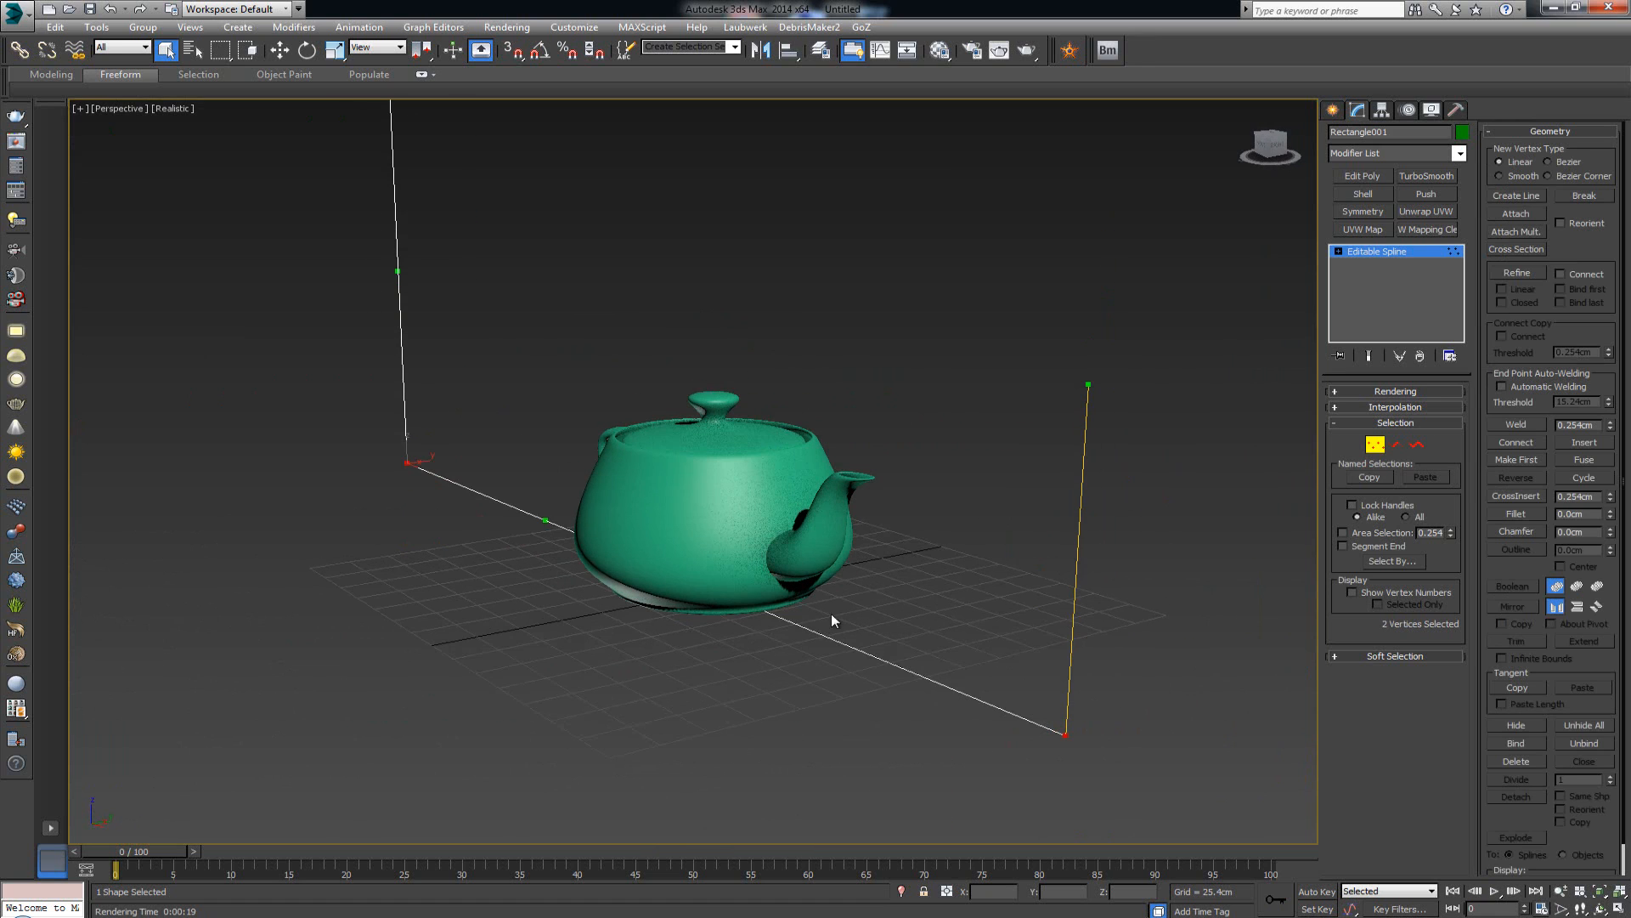
click(279, 50)
drag(356, 406, 461, 487)
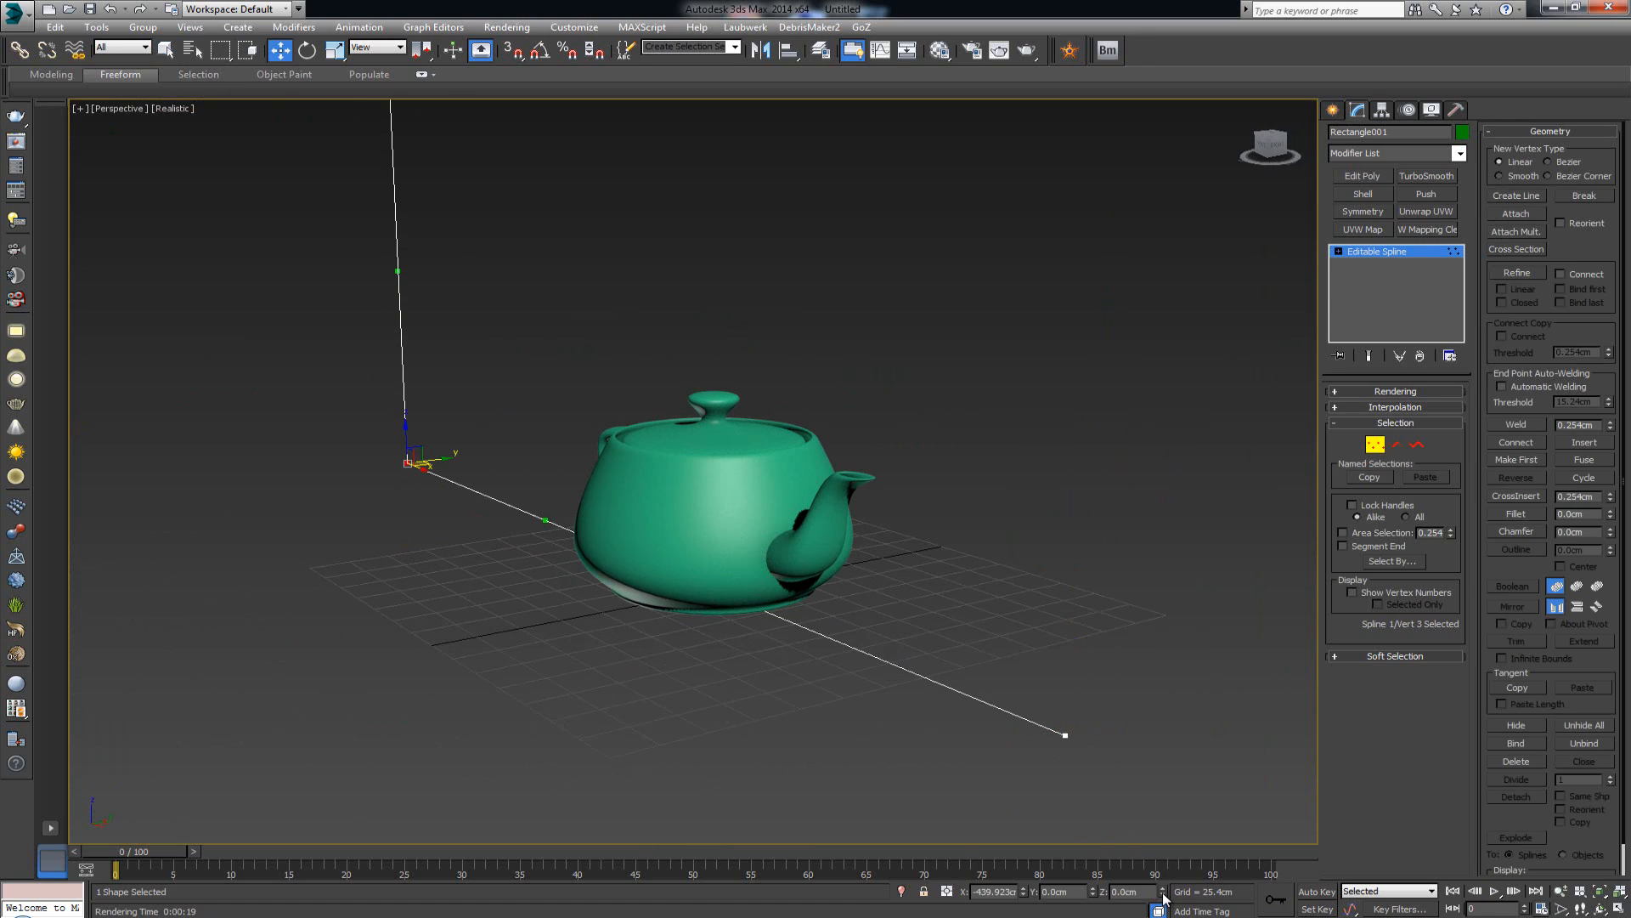
click(1066, 735)
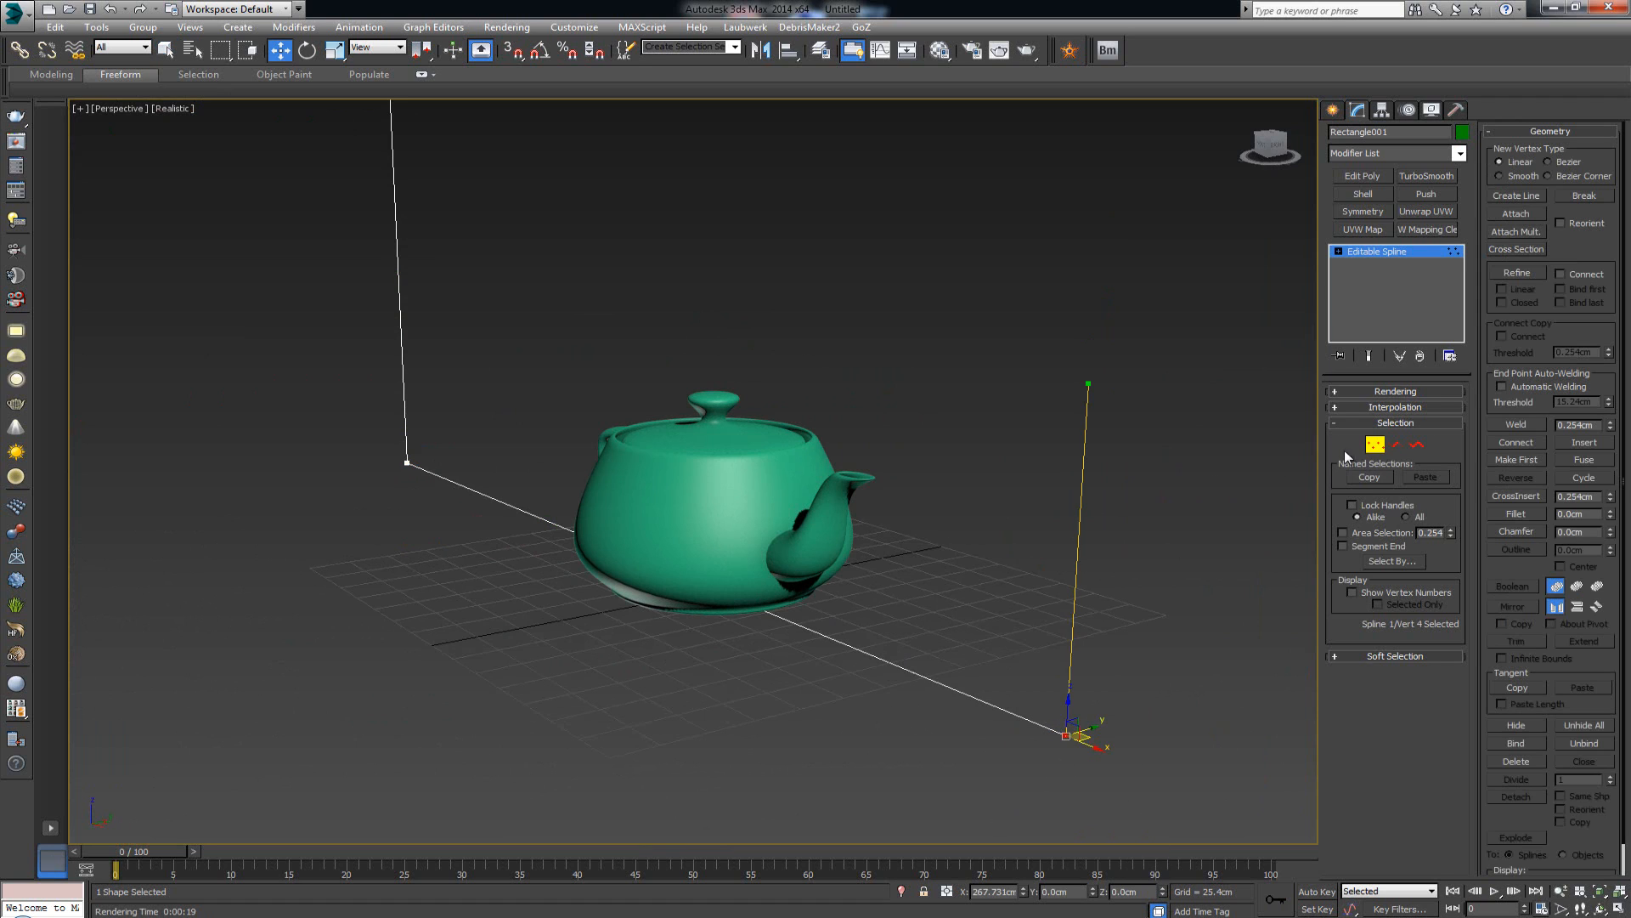
click(407, 463)
scroll(437, 509, down, 8)
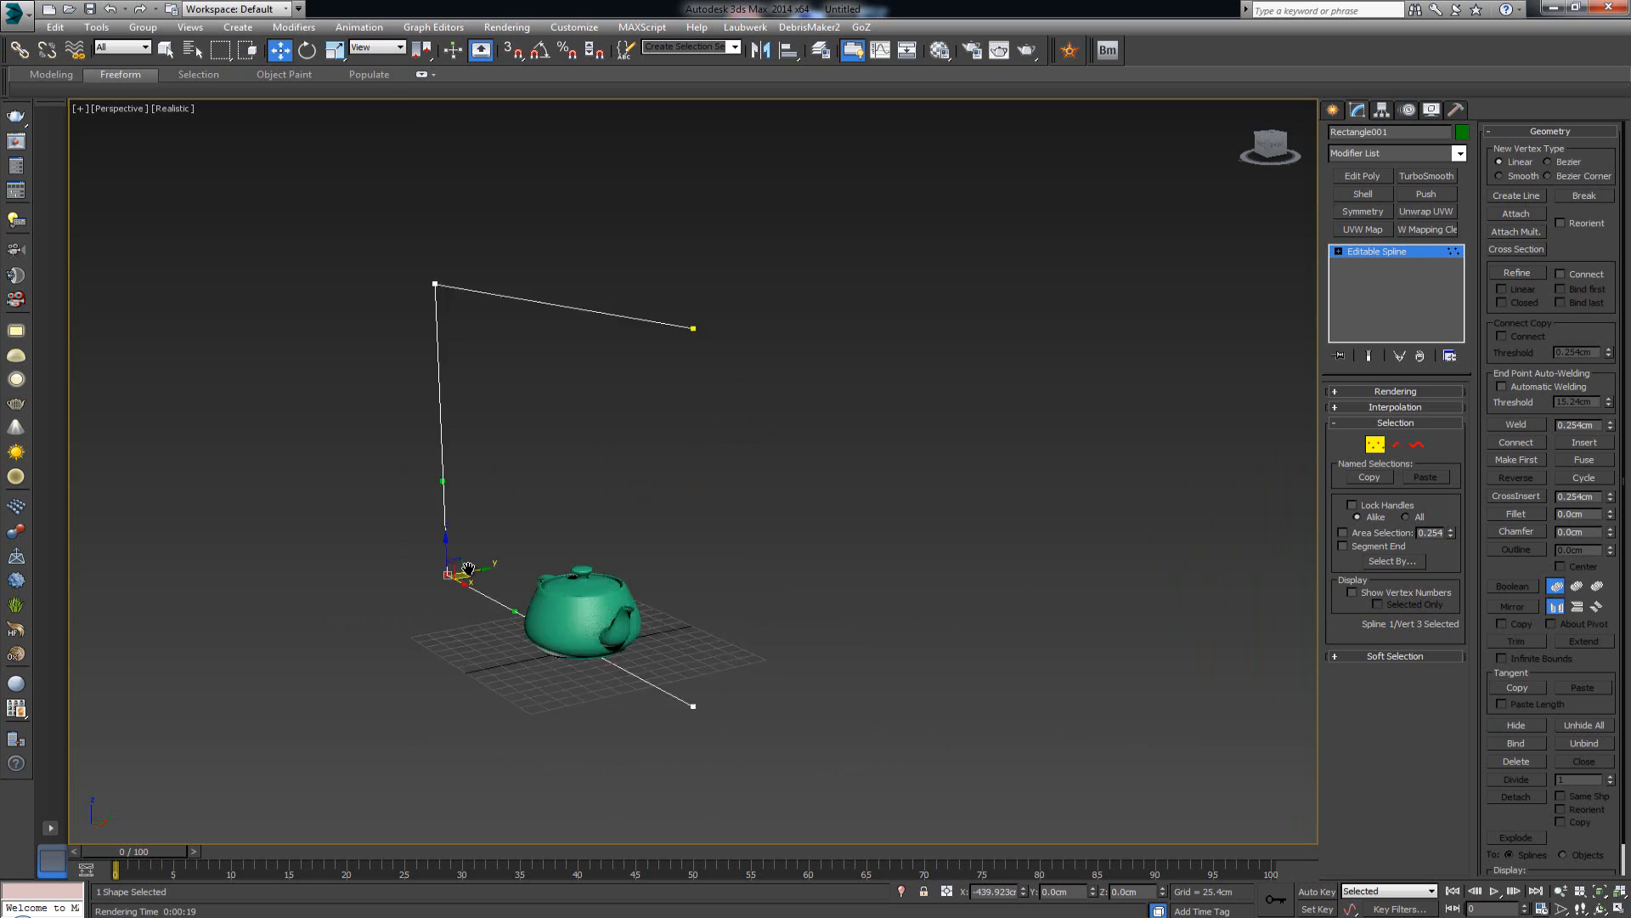
- Fillet the spline's two corners on the closed side in the Front view and compare the curve with the studio reference photo
drag(396, 356, 482, 646)
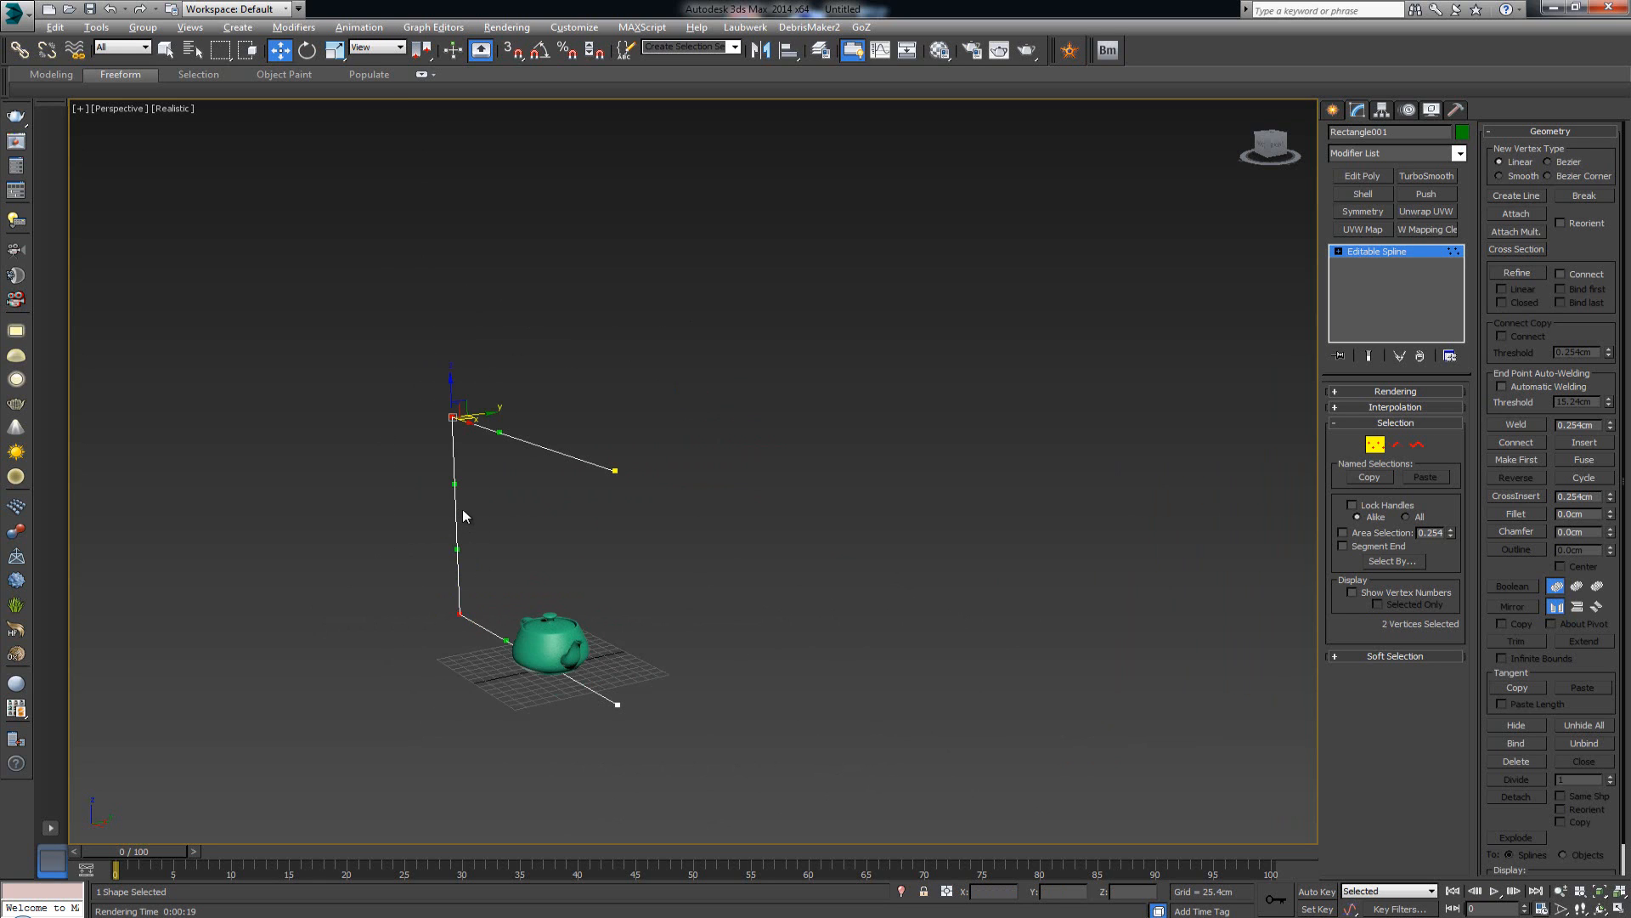
alt+middle_drag(467, 515, 503, 520)
key(alt+w)
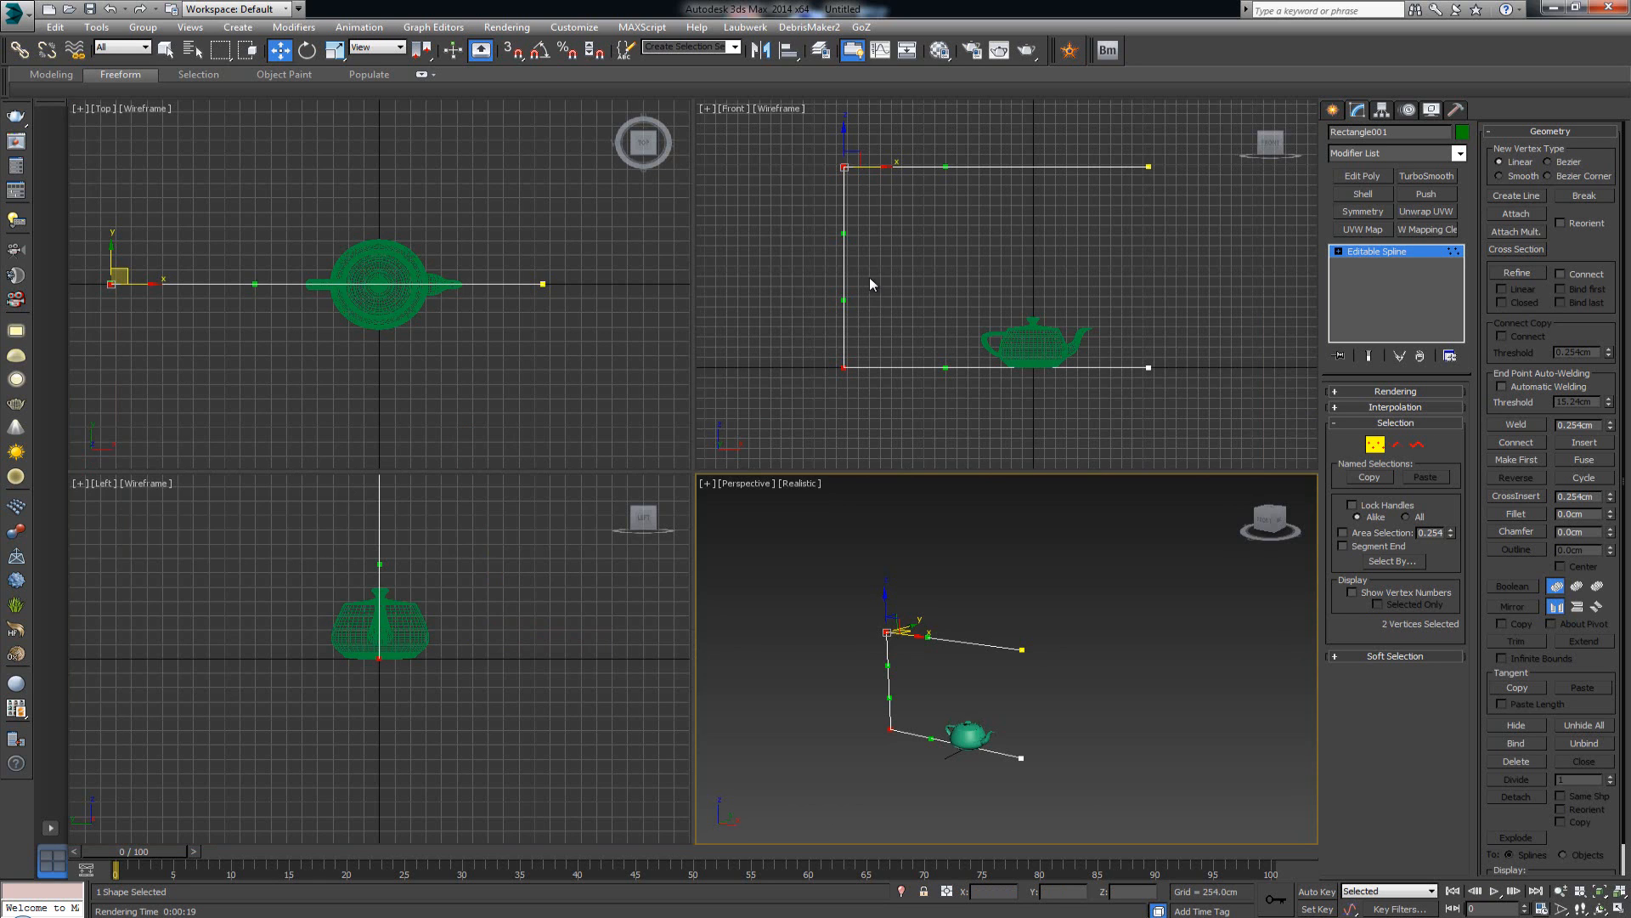
key(alt+w)
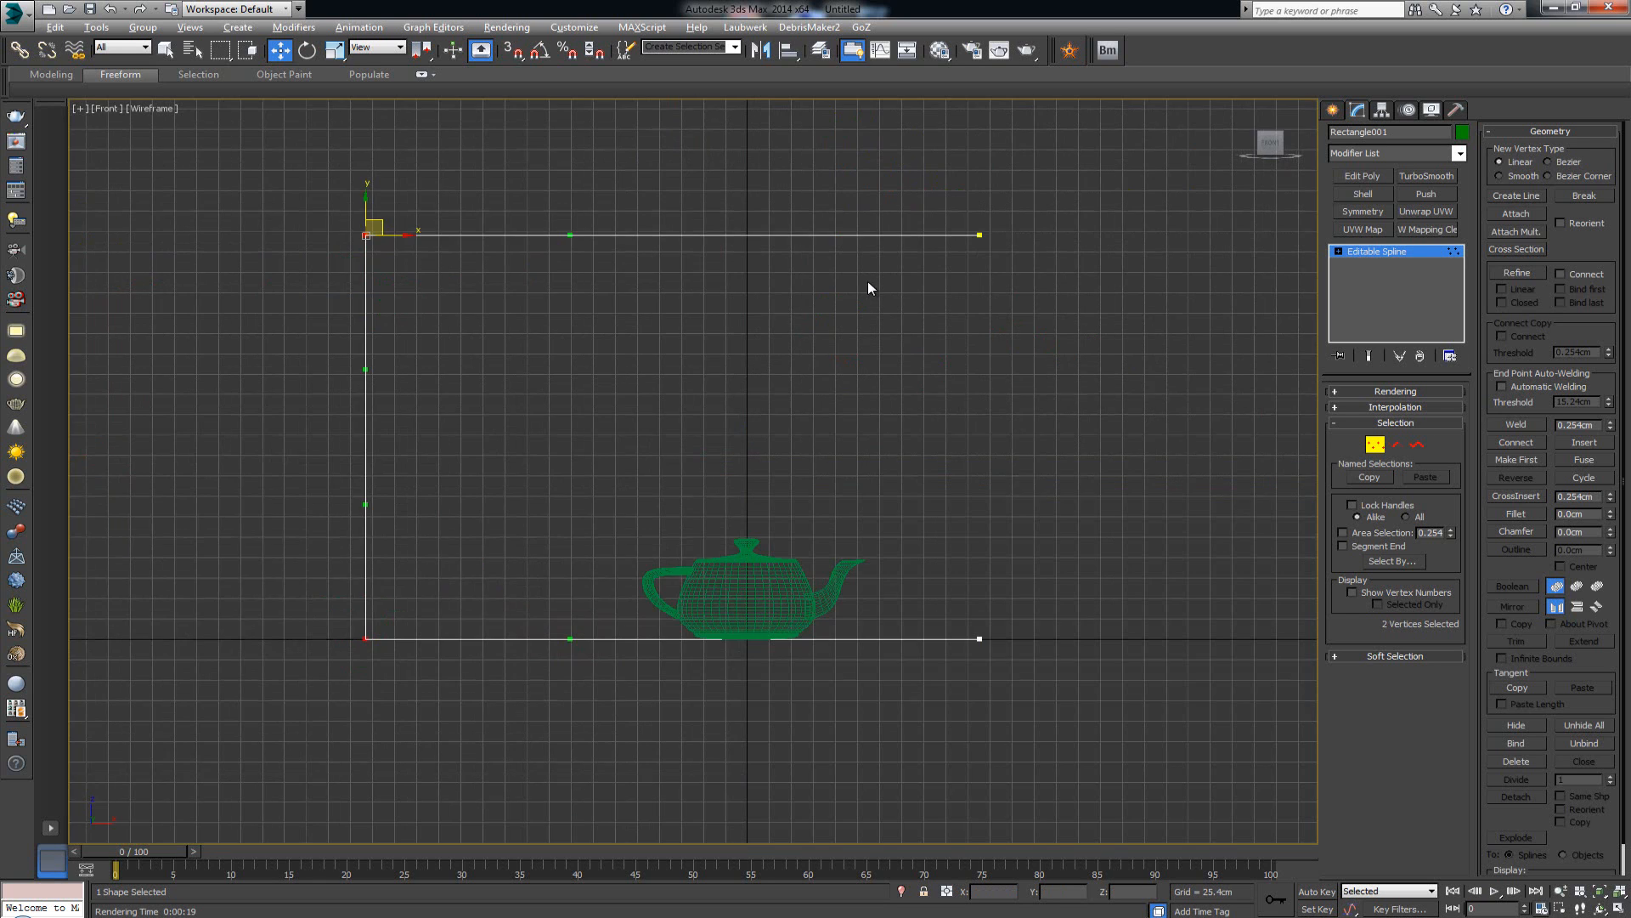
click(1526, 511)
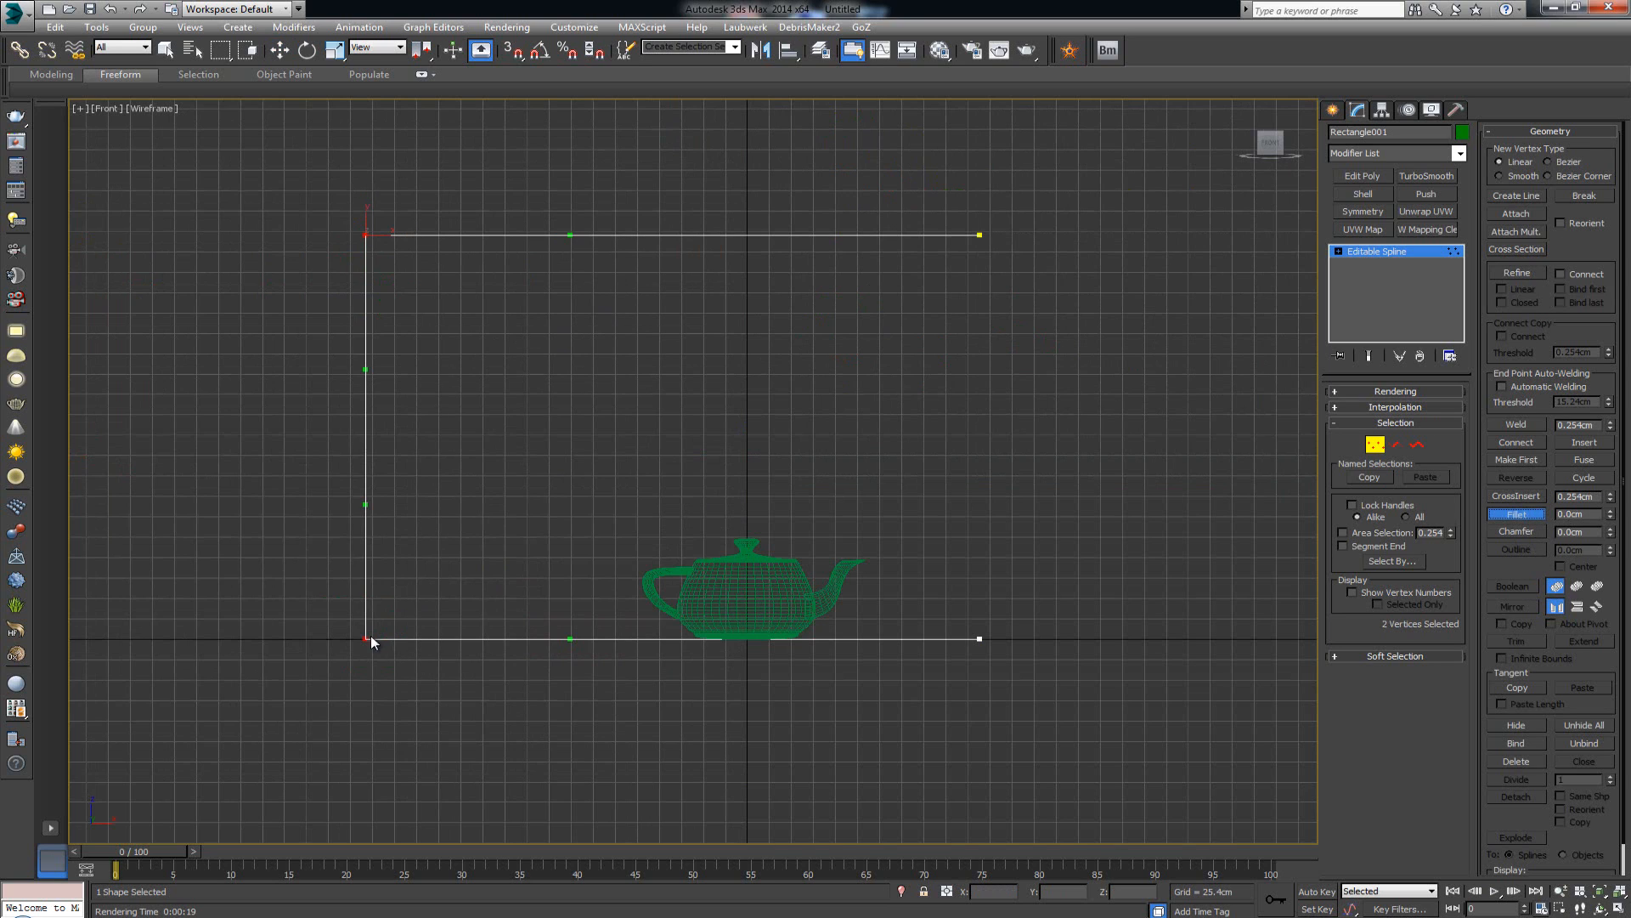
mouse_move(370, 639)
mouse_down()
mouse_move(374, 593)
mouse_move(376, 610)
mouse_up()
key(alt+Tab)
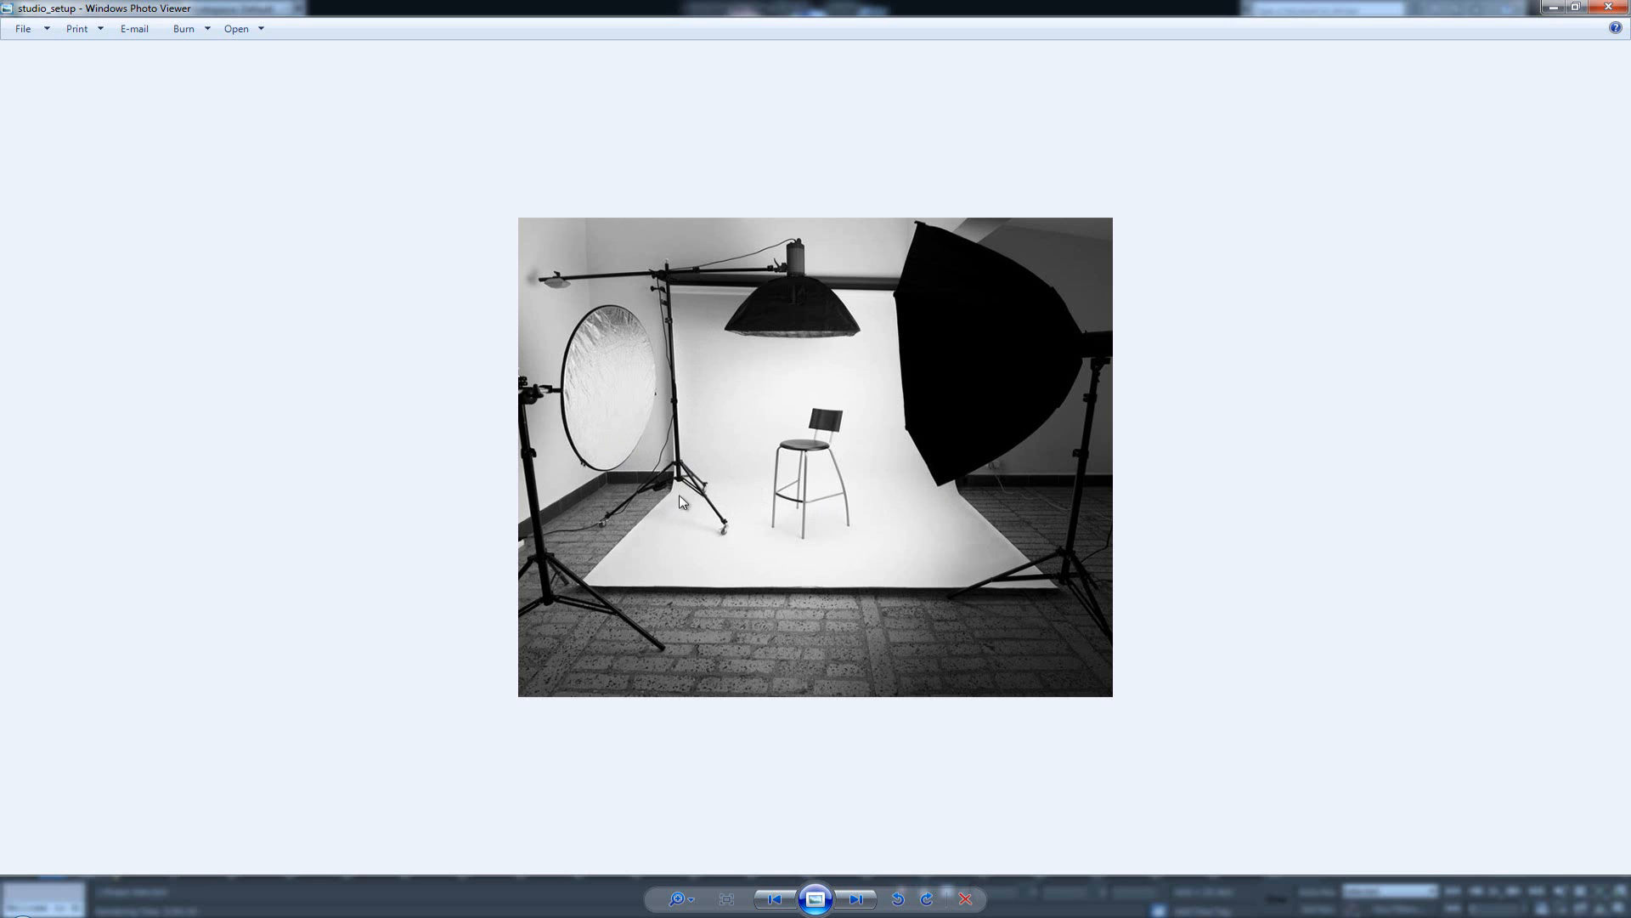
click(1609, 6)
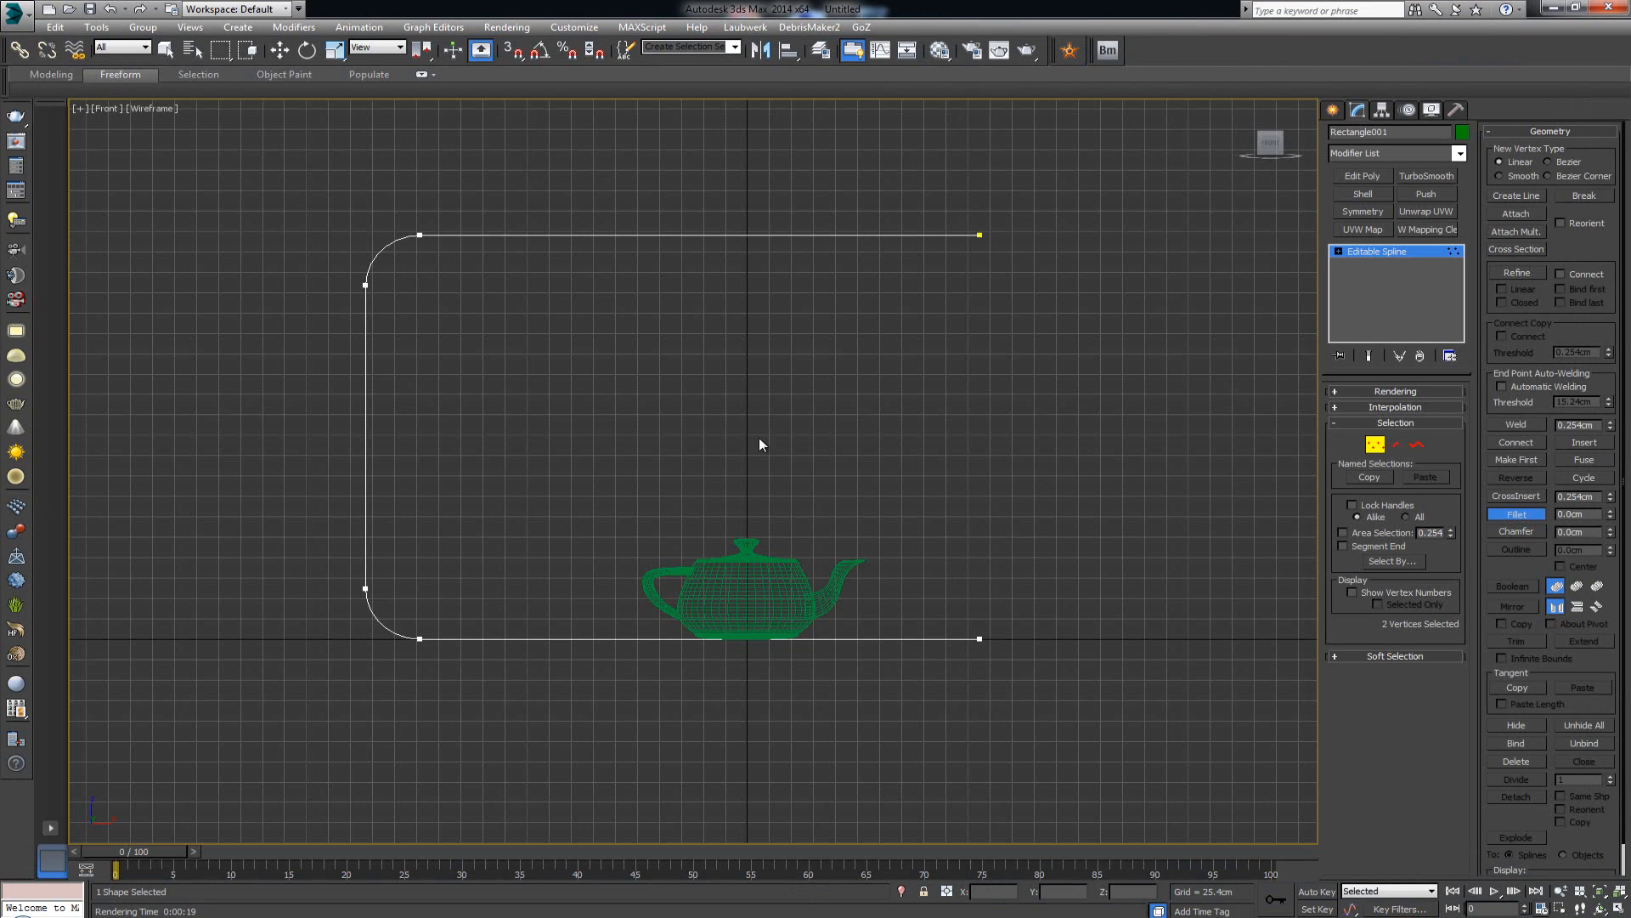
- Extrude the open rounded spline by about 720 cm to form the studio backdrop surface
click(1374, 443)
click(1381, 155)
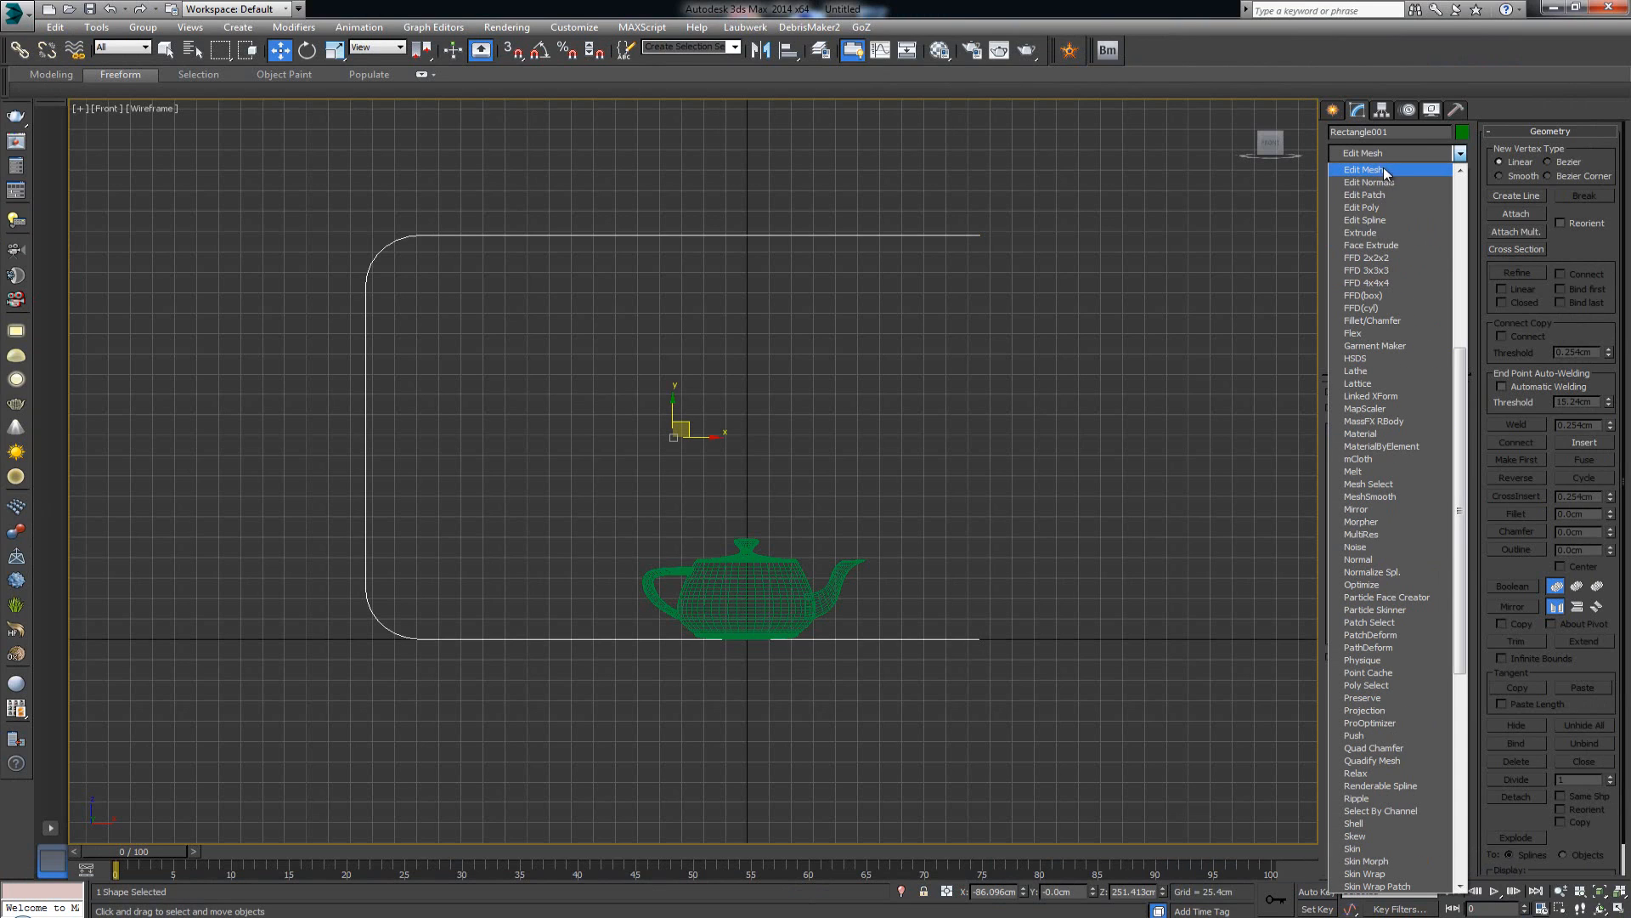
click(1380, 232)
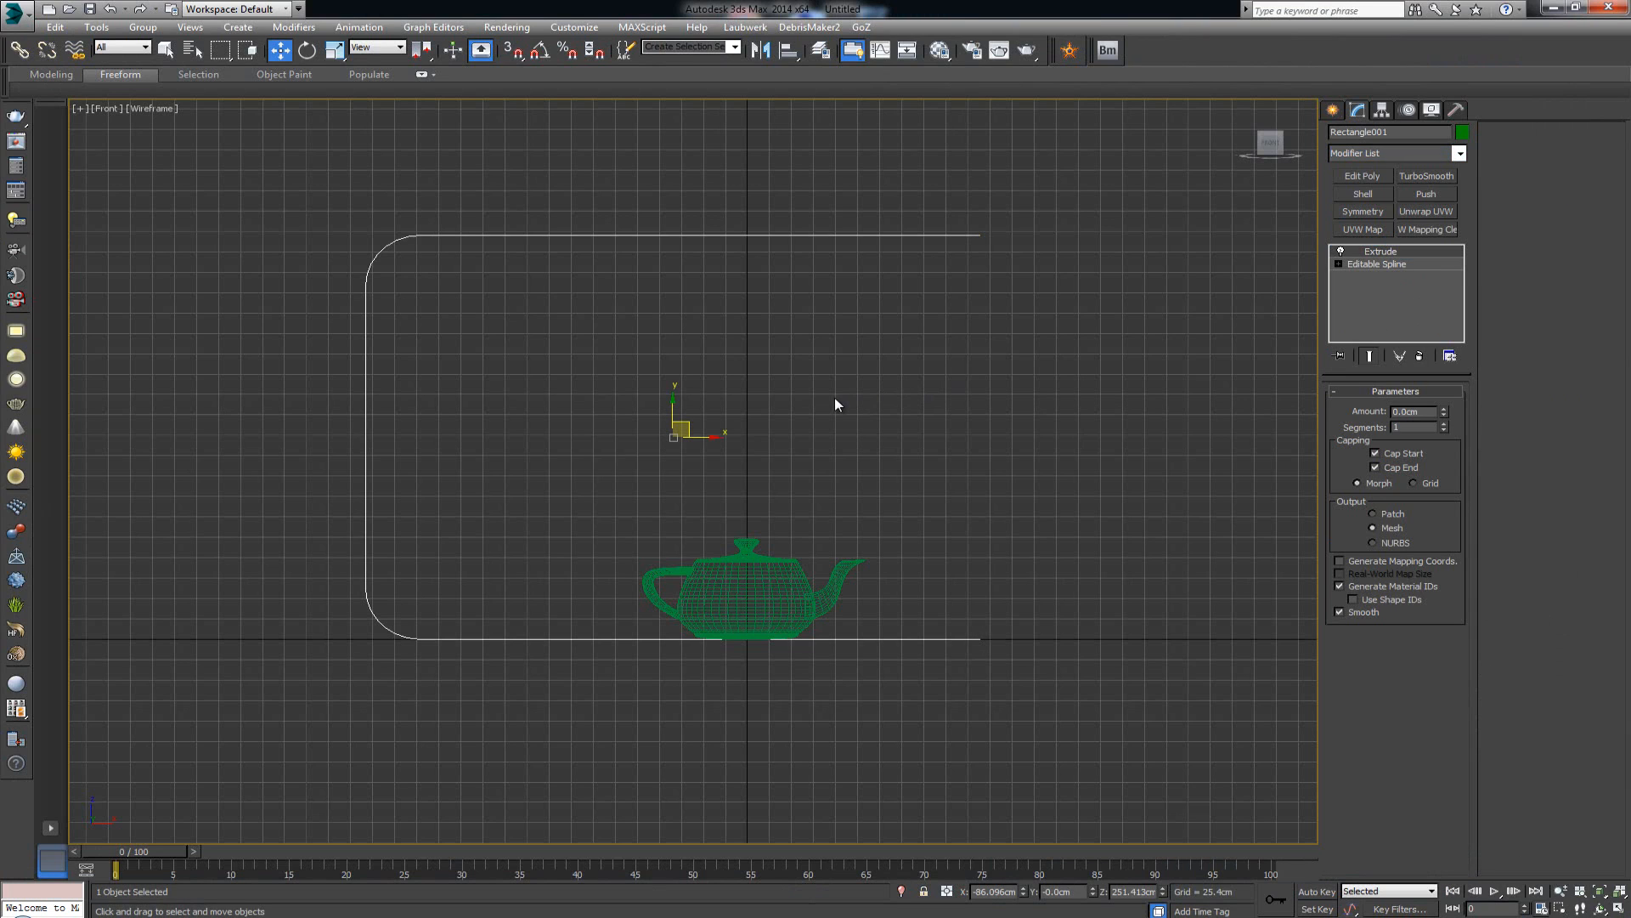
key(alt+w)
middle_click(962, 559)
key(alt+w)
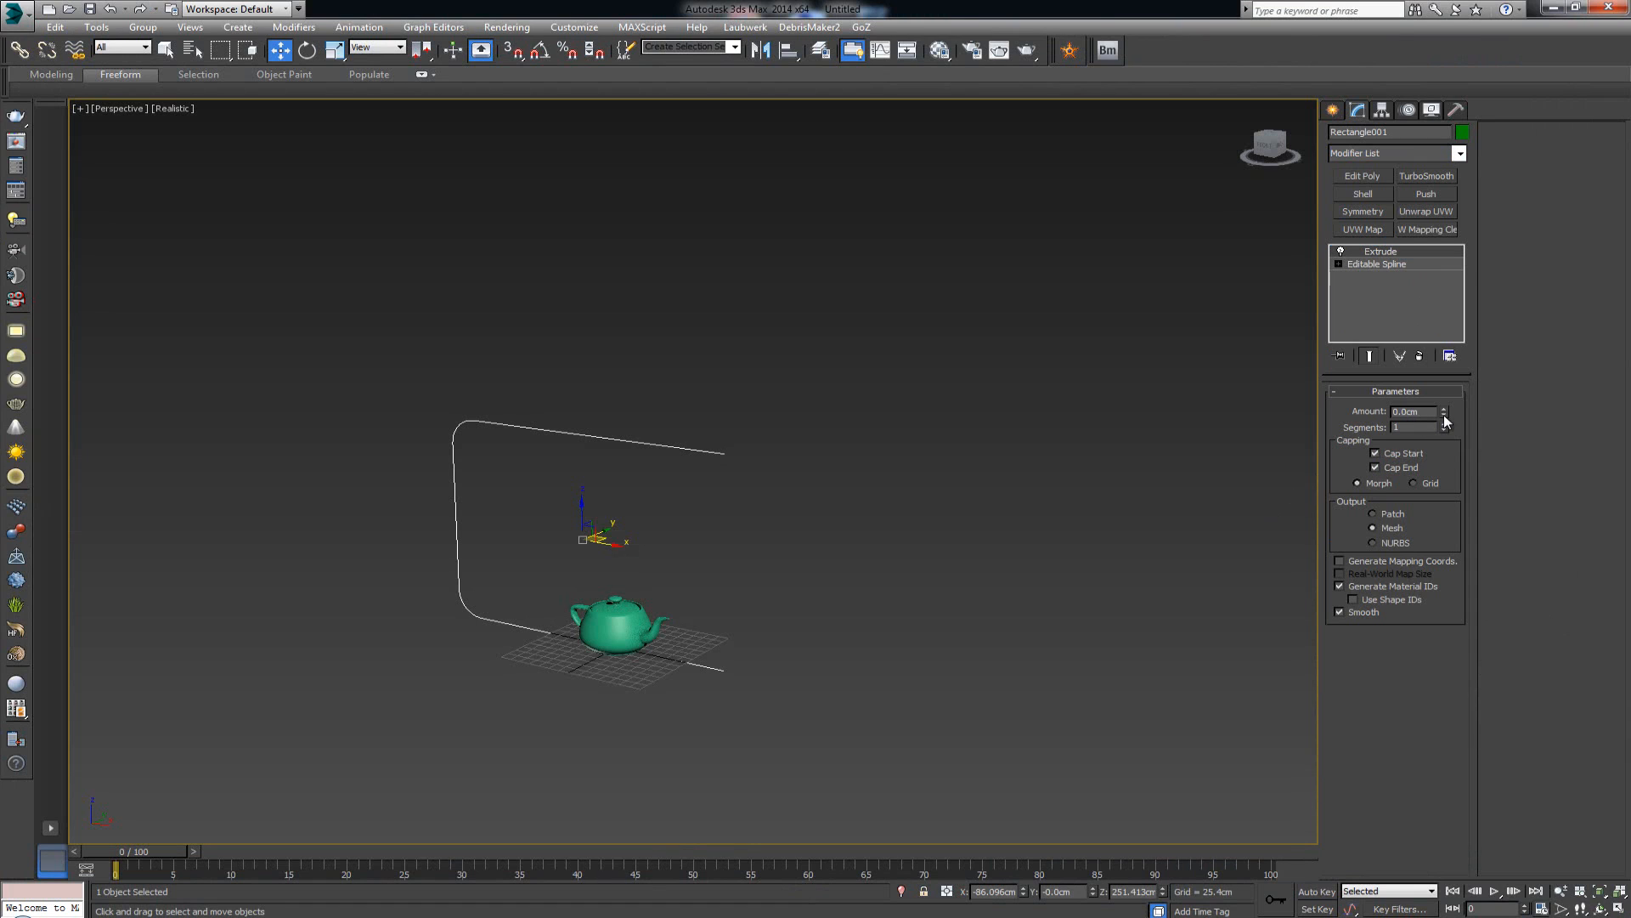
drag(1445, 414, 1445, 312)
alt+middle_drag(585, 730, 517, 730)
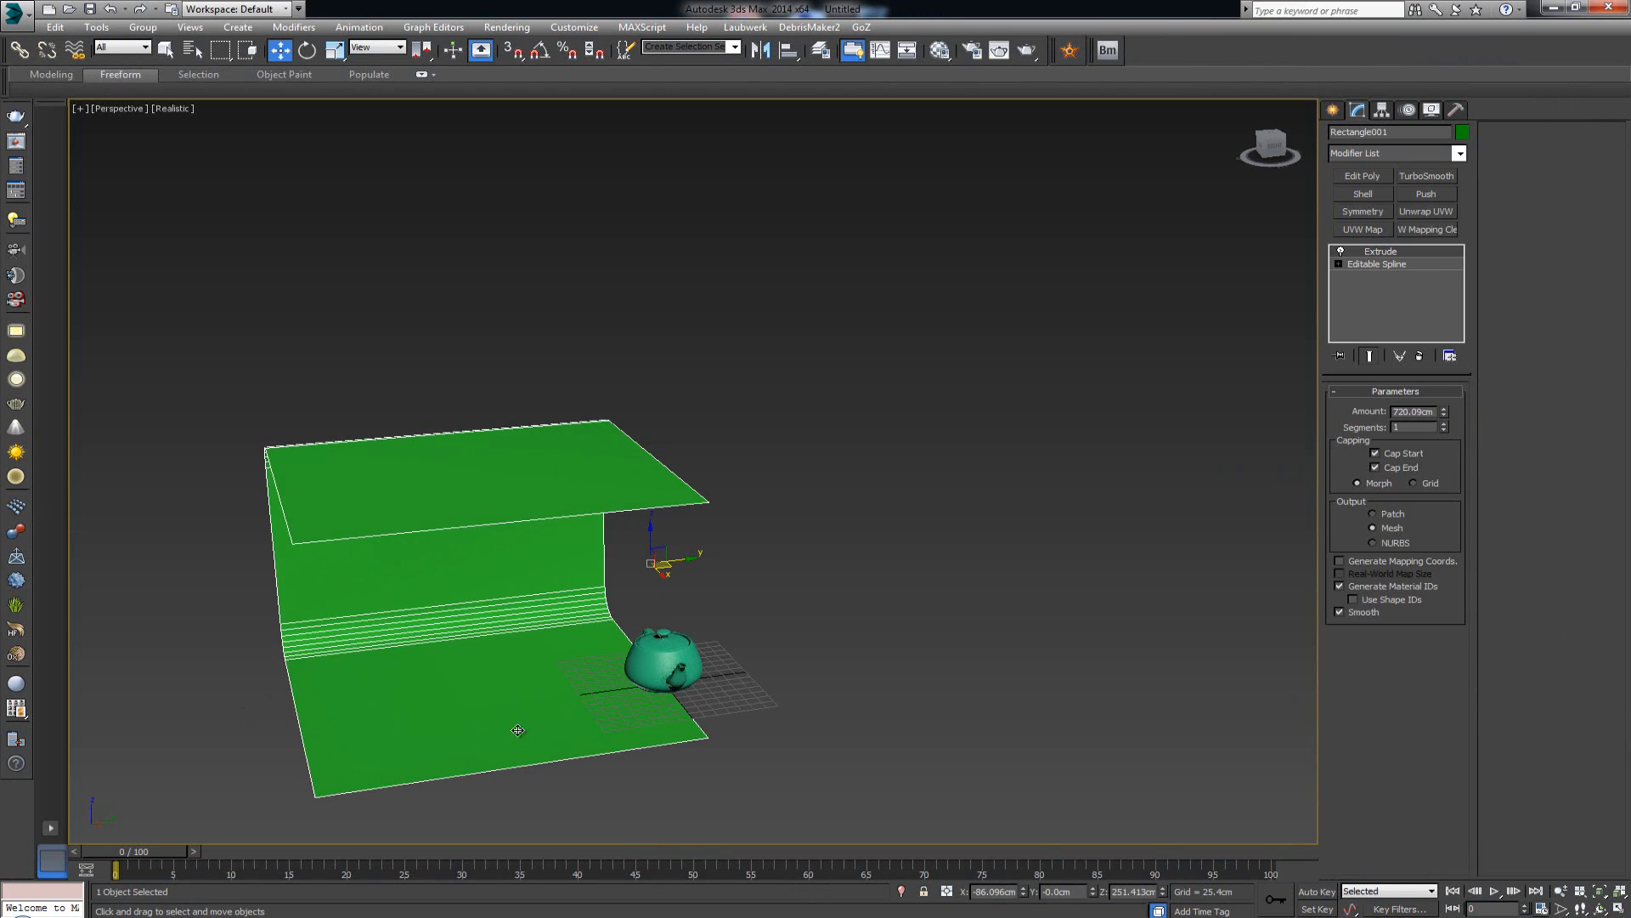
- Move the backdrop along the Y axis to about 366 cm so the teapot sits near the middle of its floor
drag(678, 560, 837, 561)
alt+middle_drag(837, 561, 765, 620)
scroll(723, 600, up, 5)
scroll(735, 599, up, 4)
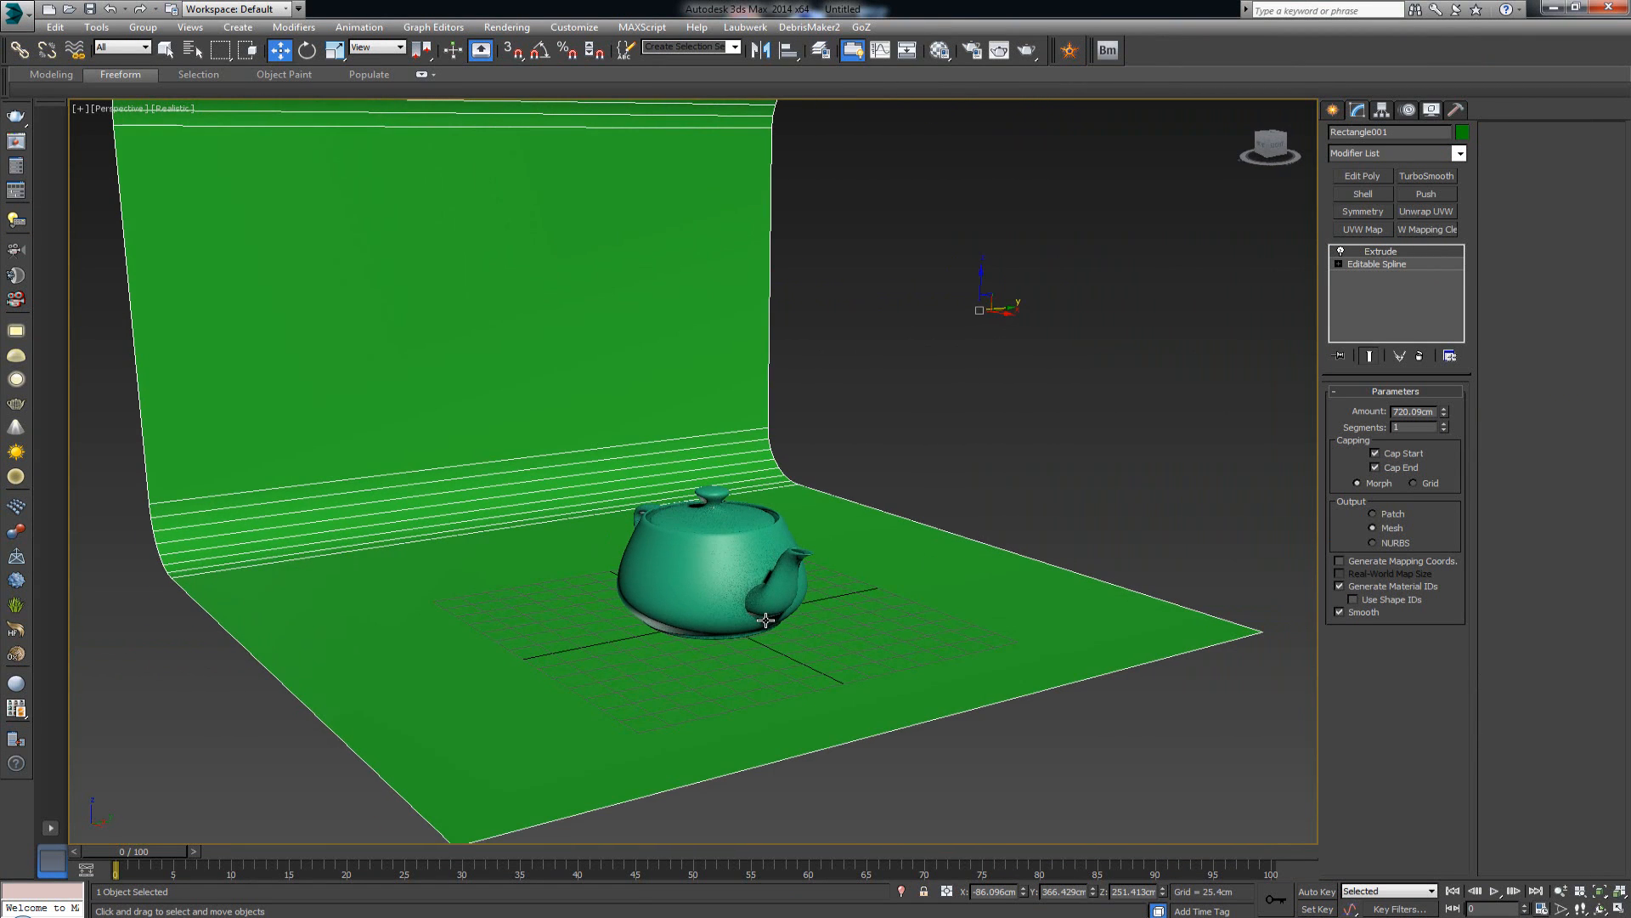
- Set the Perspective viewport's display style to Shaded
click(174, 117)
click(204, 144)
middle_drag(416, 276, 510, 377)
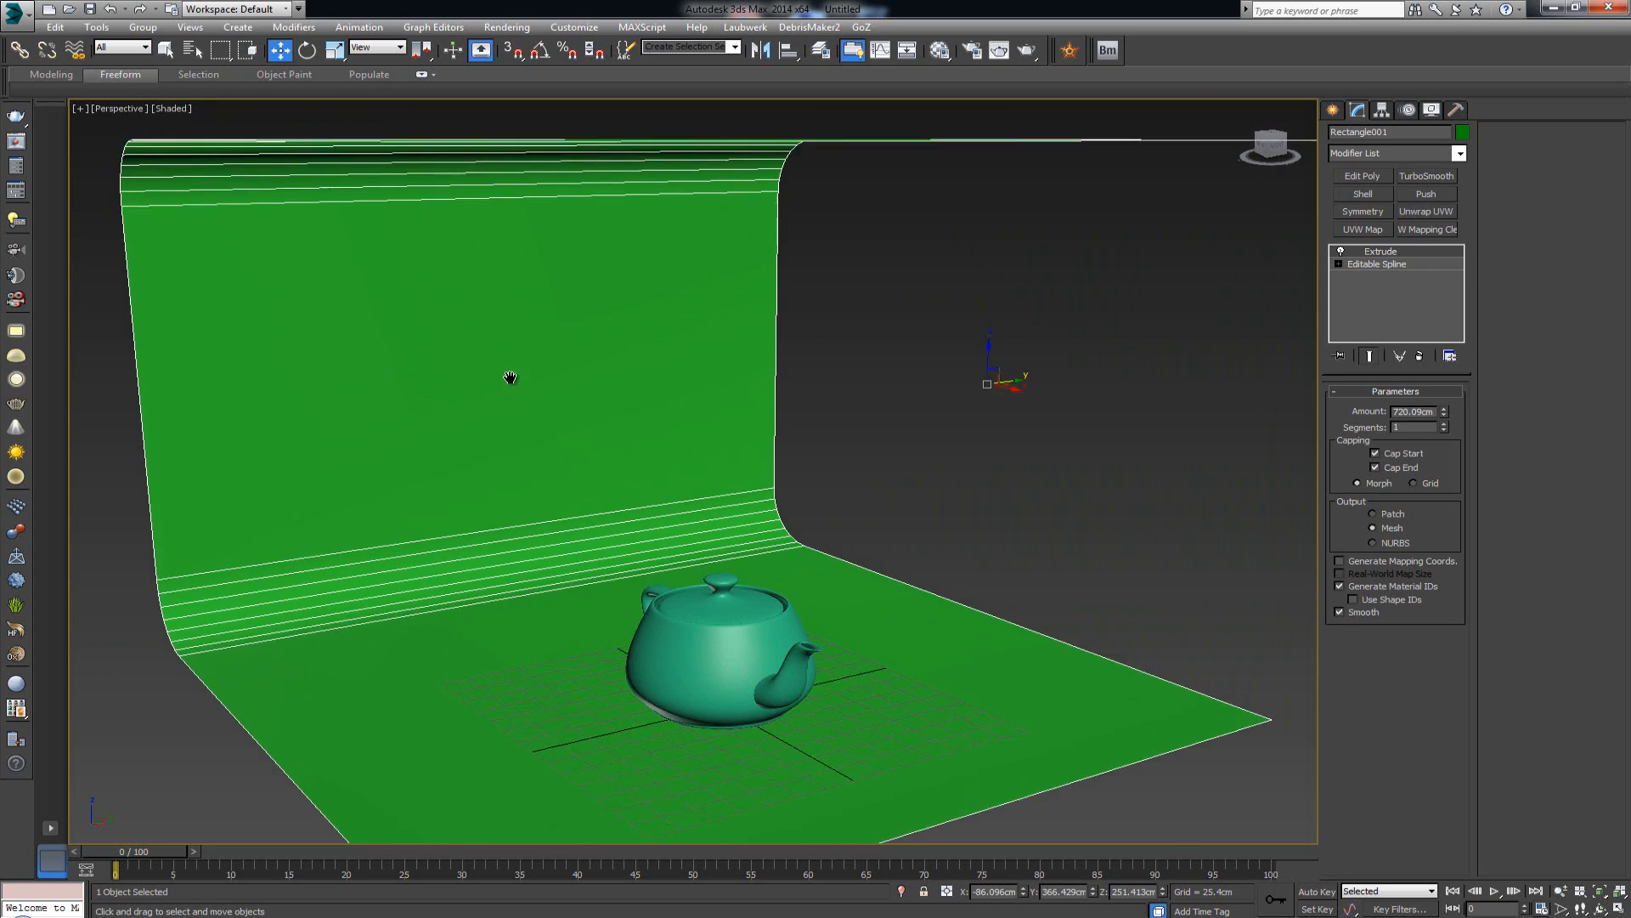
scroll(515, 419, down, 3)
- Convert the backdrop to an editable poly, select its whole surface as an element and flip the normals
right_click(718, 451)
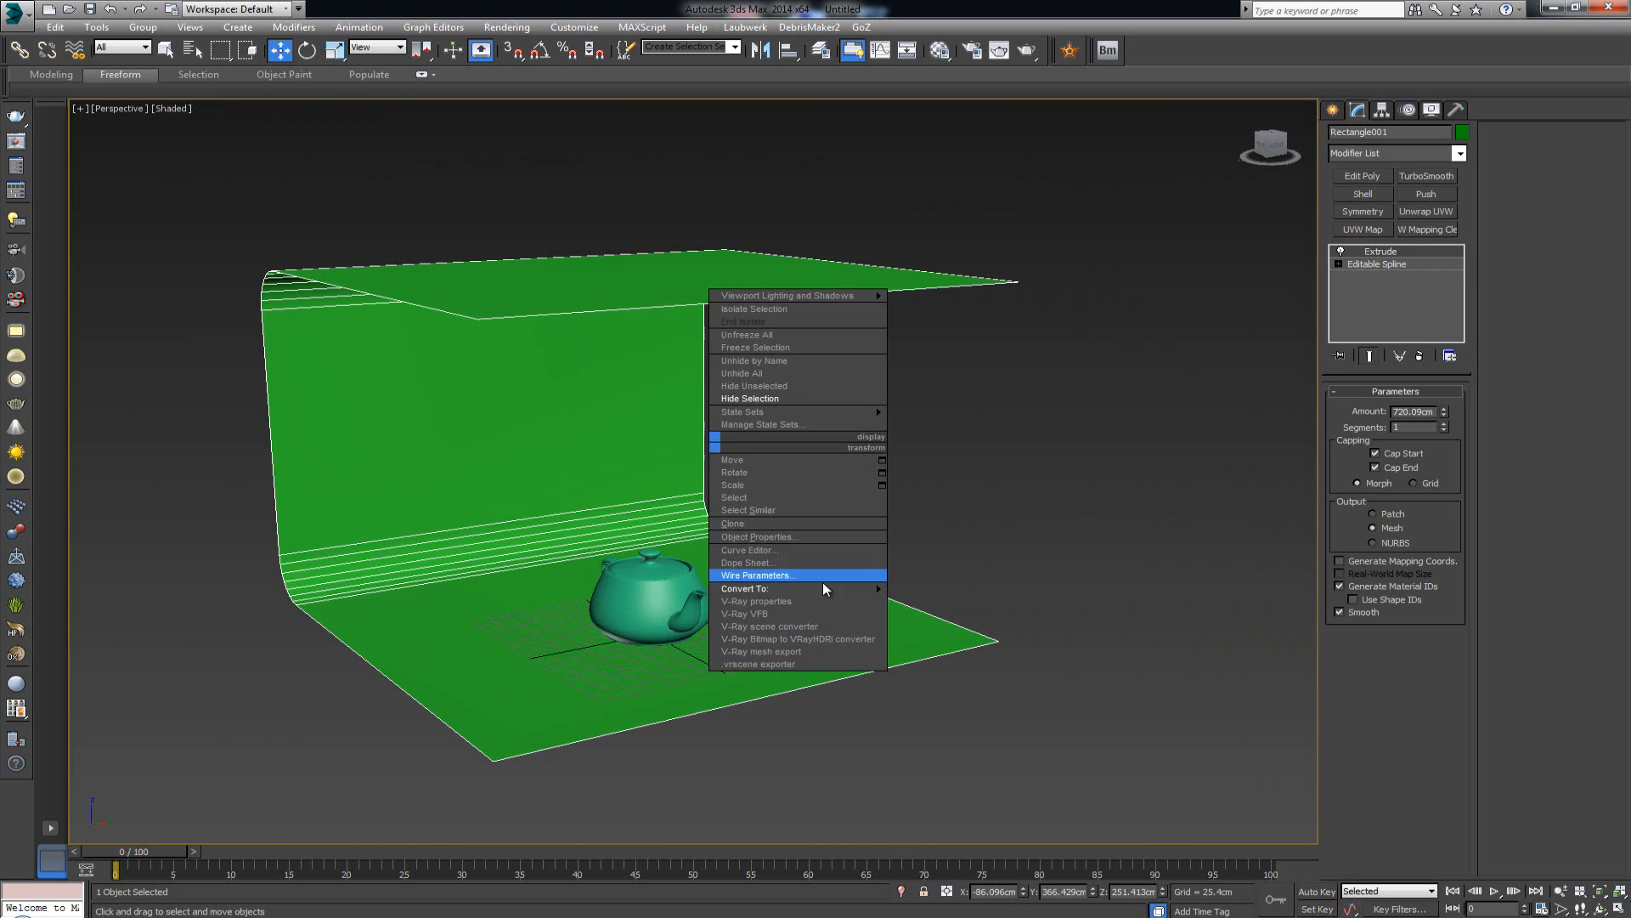
mouse_move(829, 589)
click(925, 605)
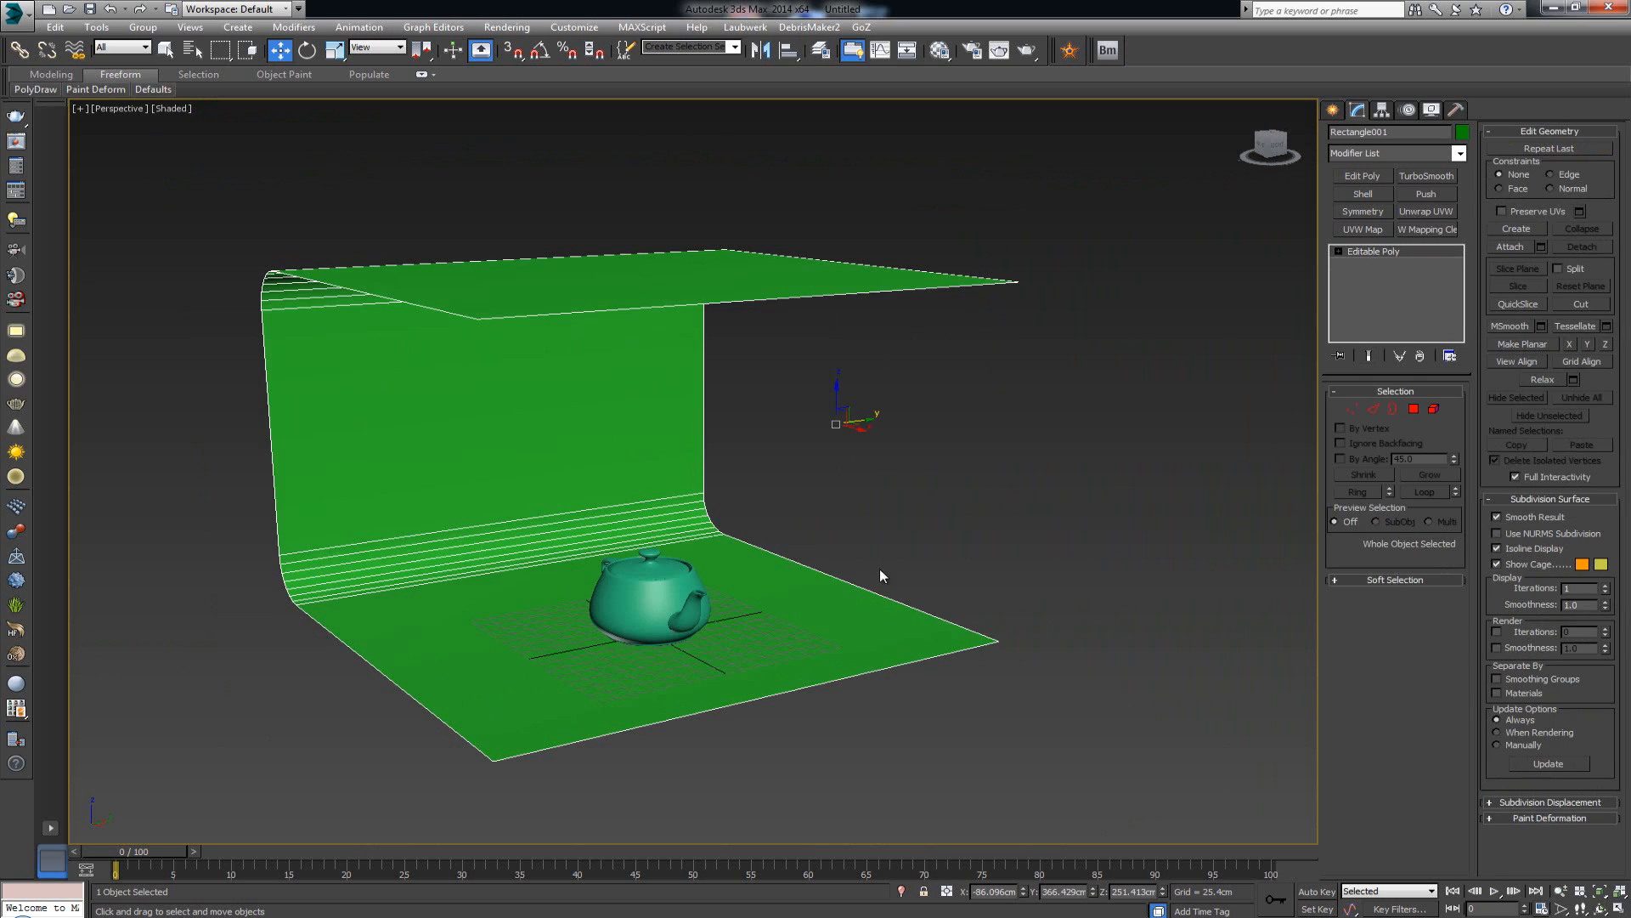
alt+middle_drag(884, 572, 807, 563)
click(1433, 408)
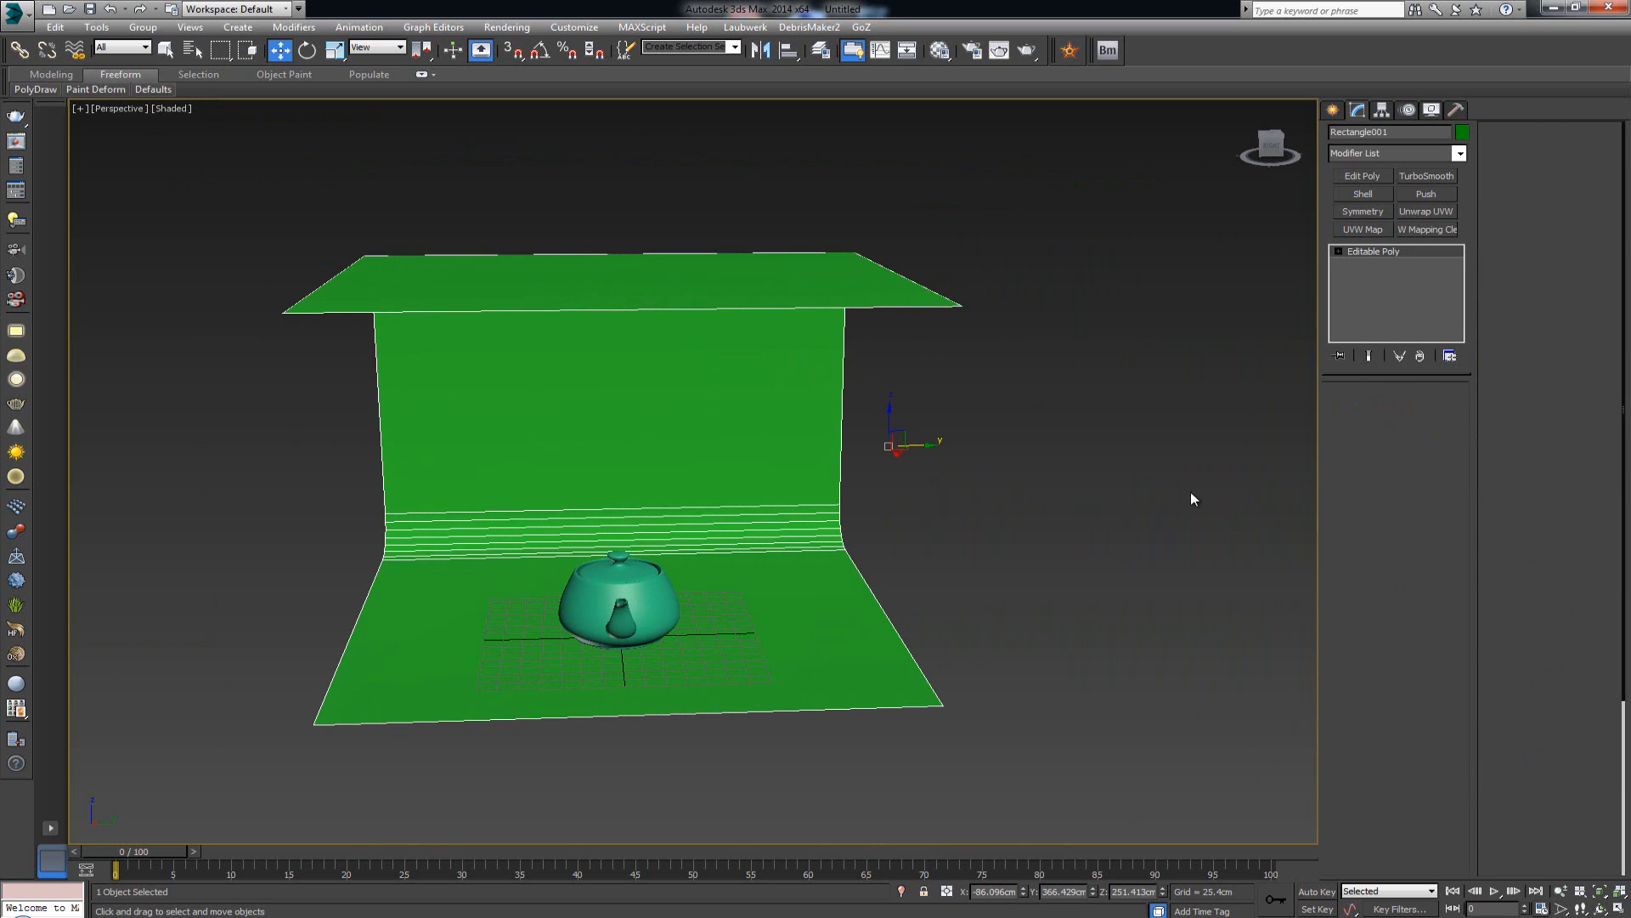
click(733, 601)
alt+middle_drag(602, 610, 632, 583)
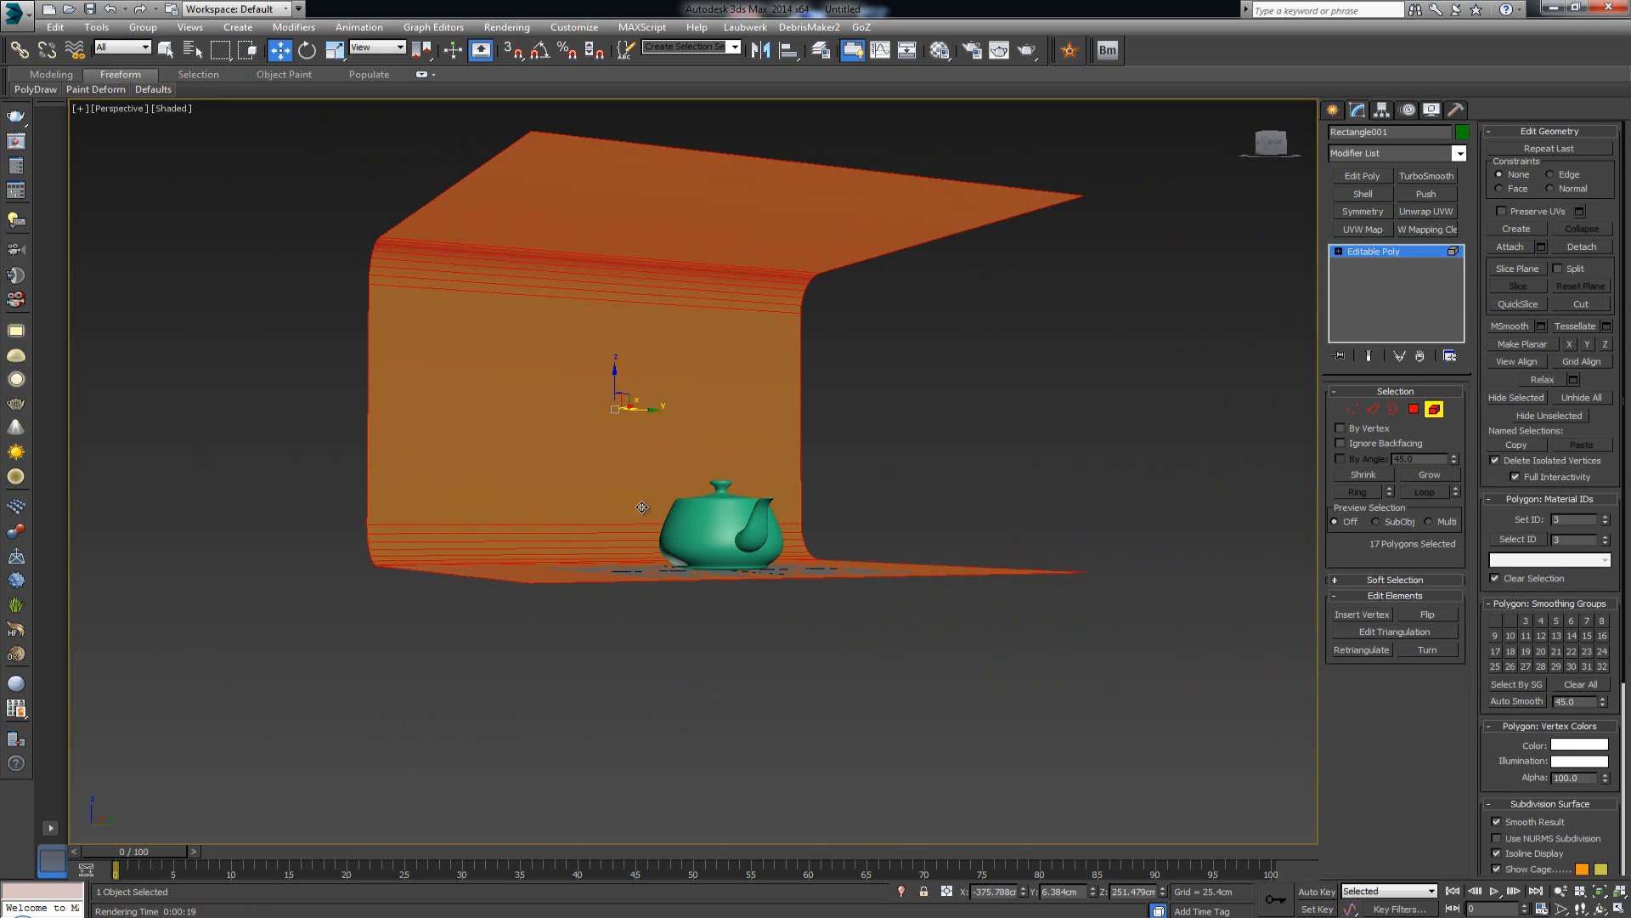
click(1428, 614)
alt+middle_drag(909, 510, 883, 511)
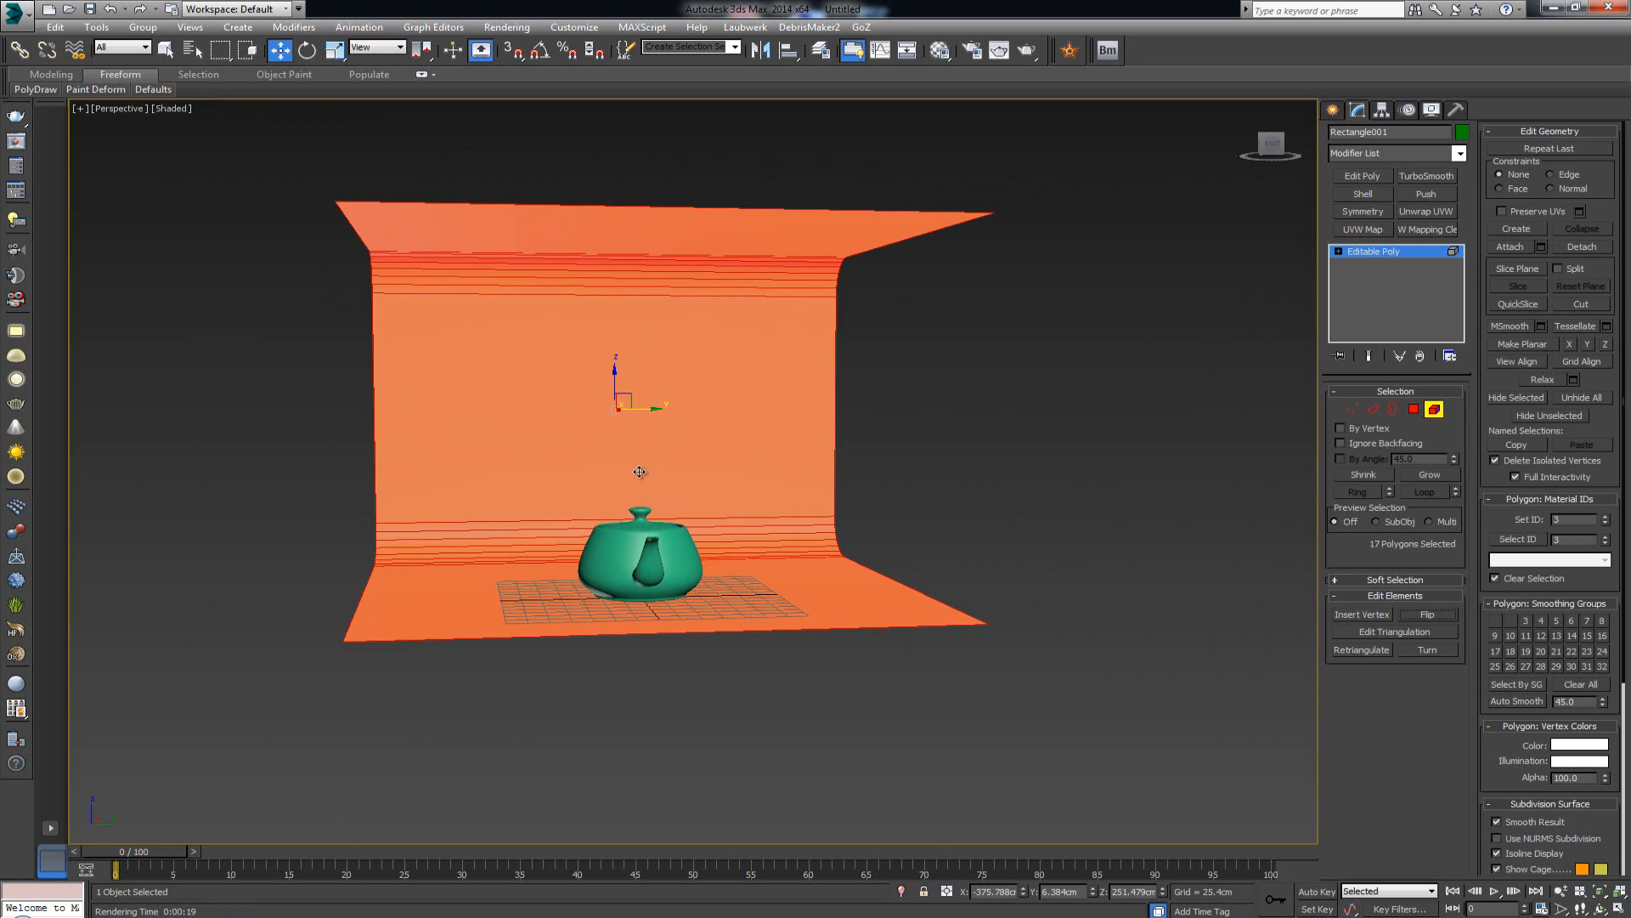
- Widen the backdrop by moving its two rows of end vertices outward along Y, to about 508 cm and -462 cm
key(1)
drag(760, 671, 774, 646)
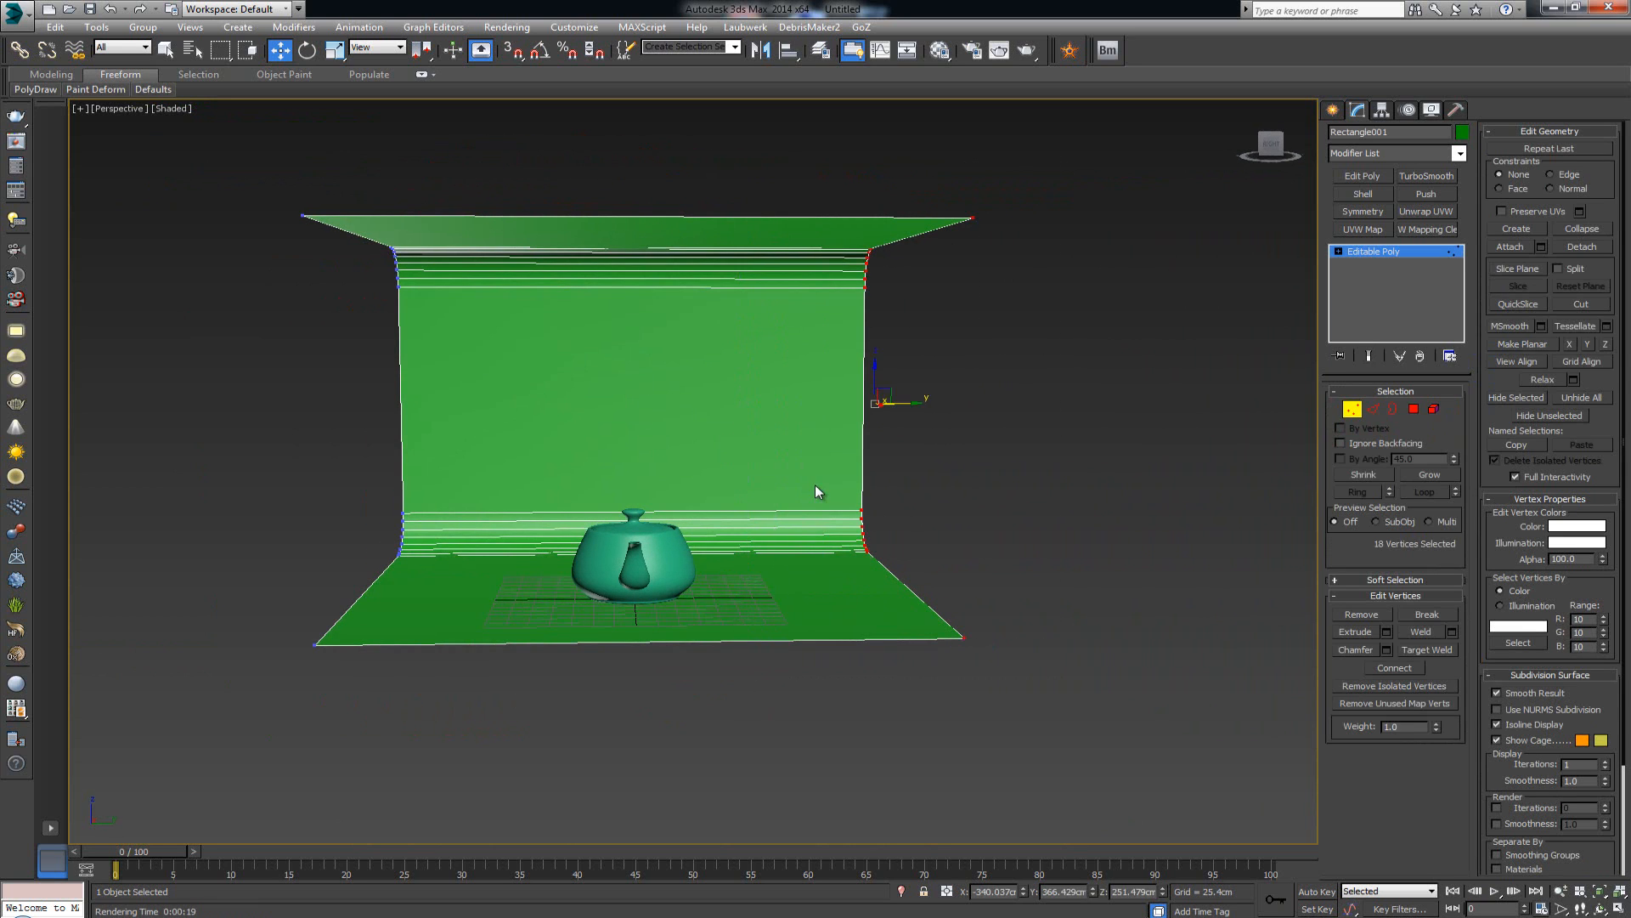
drag(916, 403, 1009, 402)
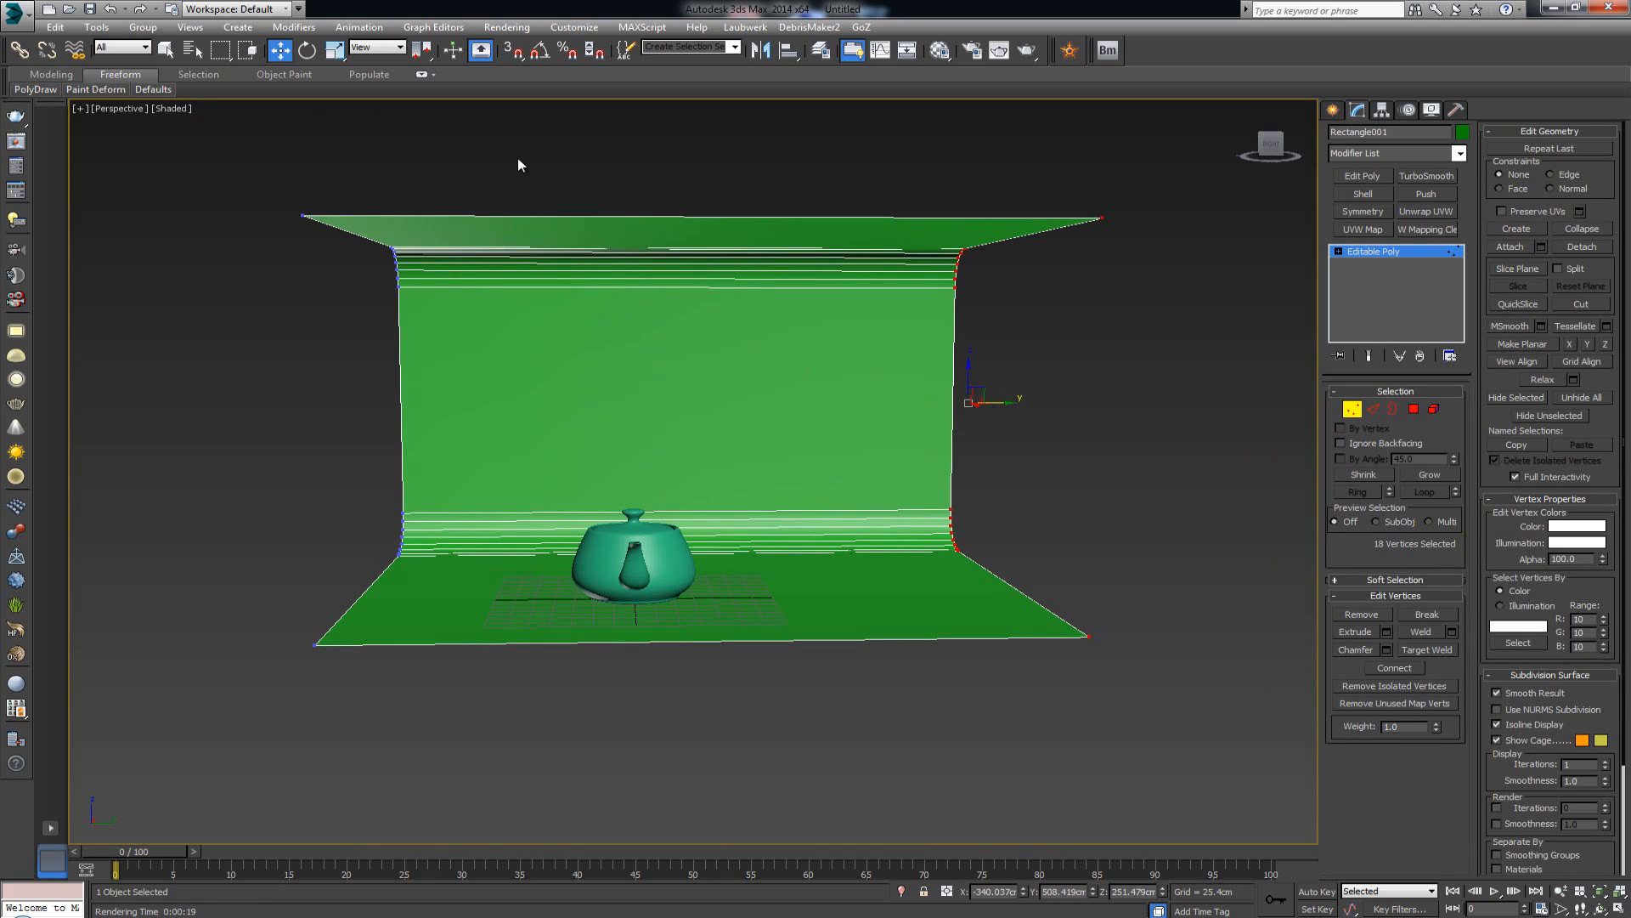
drag(165, 732, 166, 729)
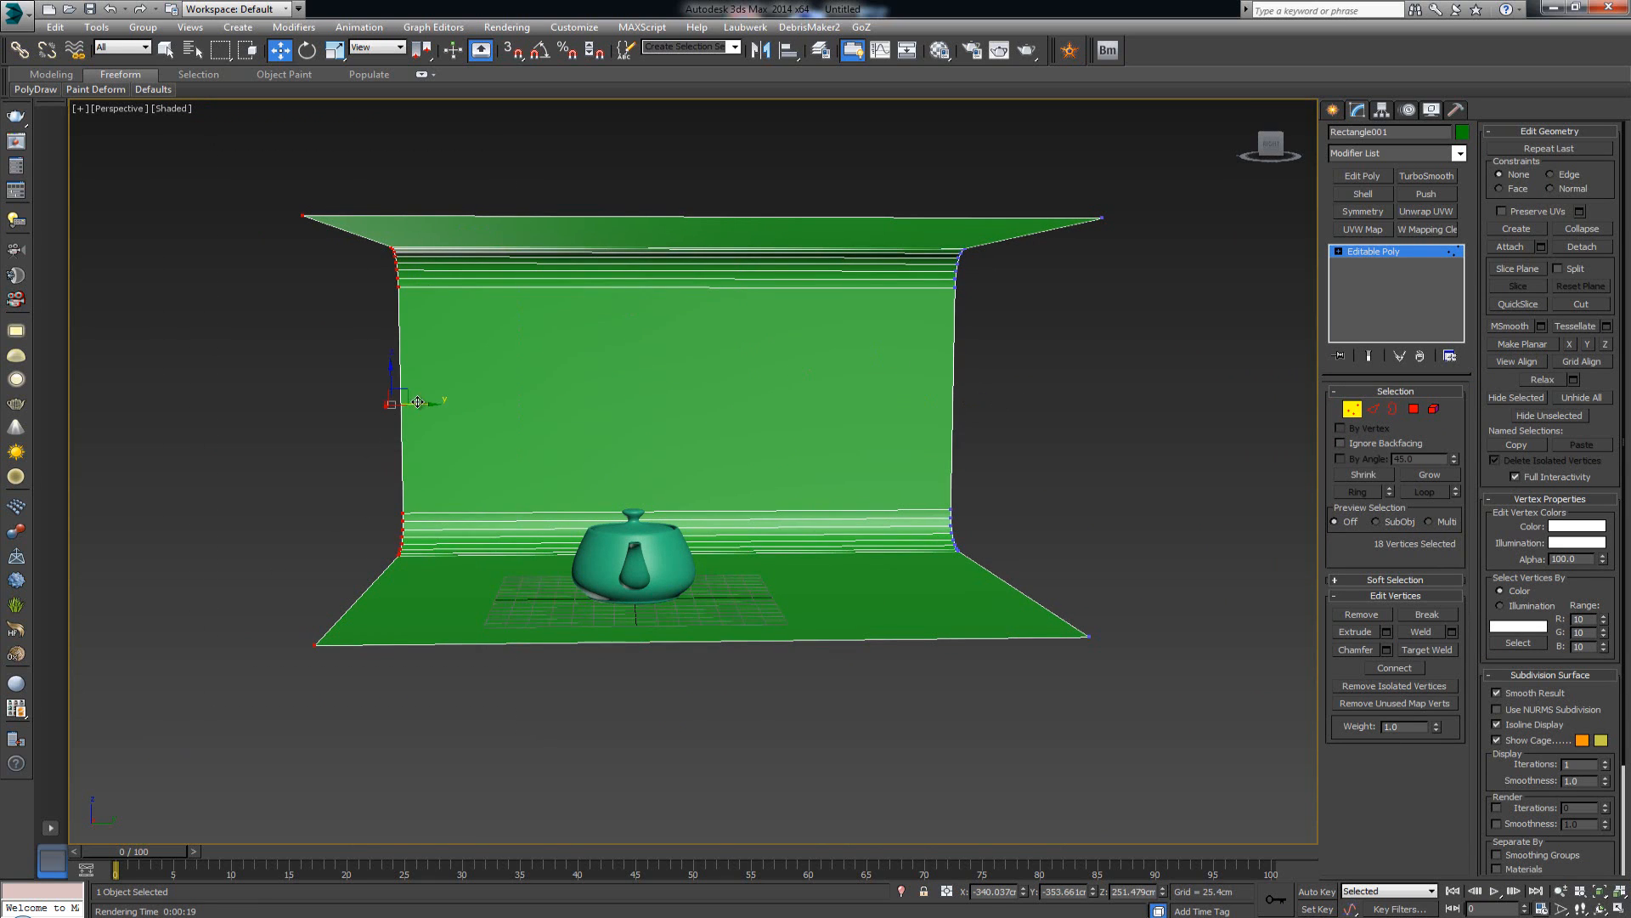
drag(417, 402, 344, 403)
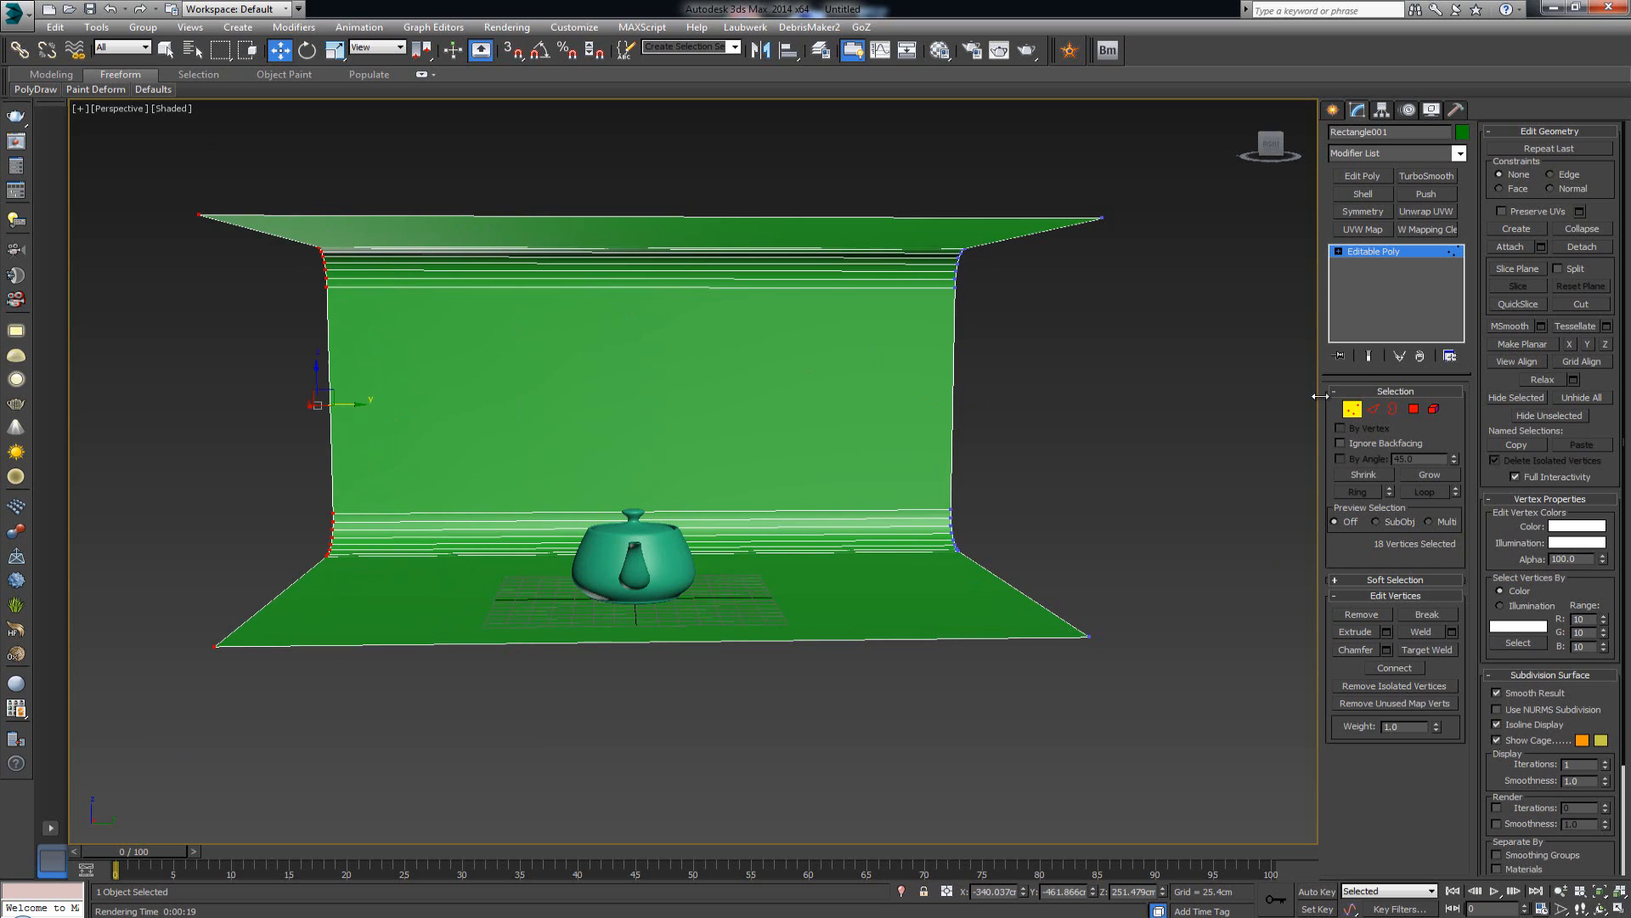
click(1352, 410)
- Shift the whole backdrop about -35 cm along Y to centre it on the teapot, and deselect it
alt+middle_drag(904, 379, 602, 495)
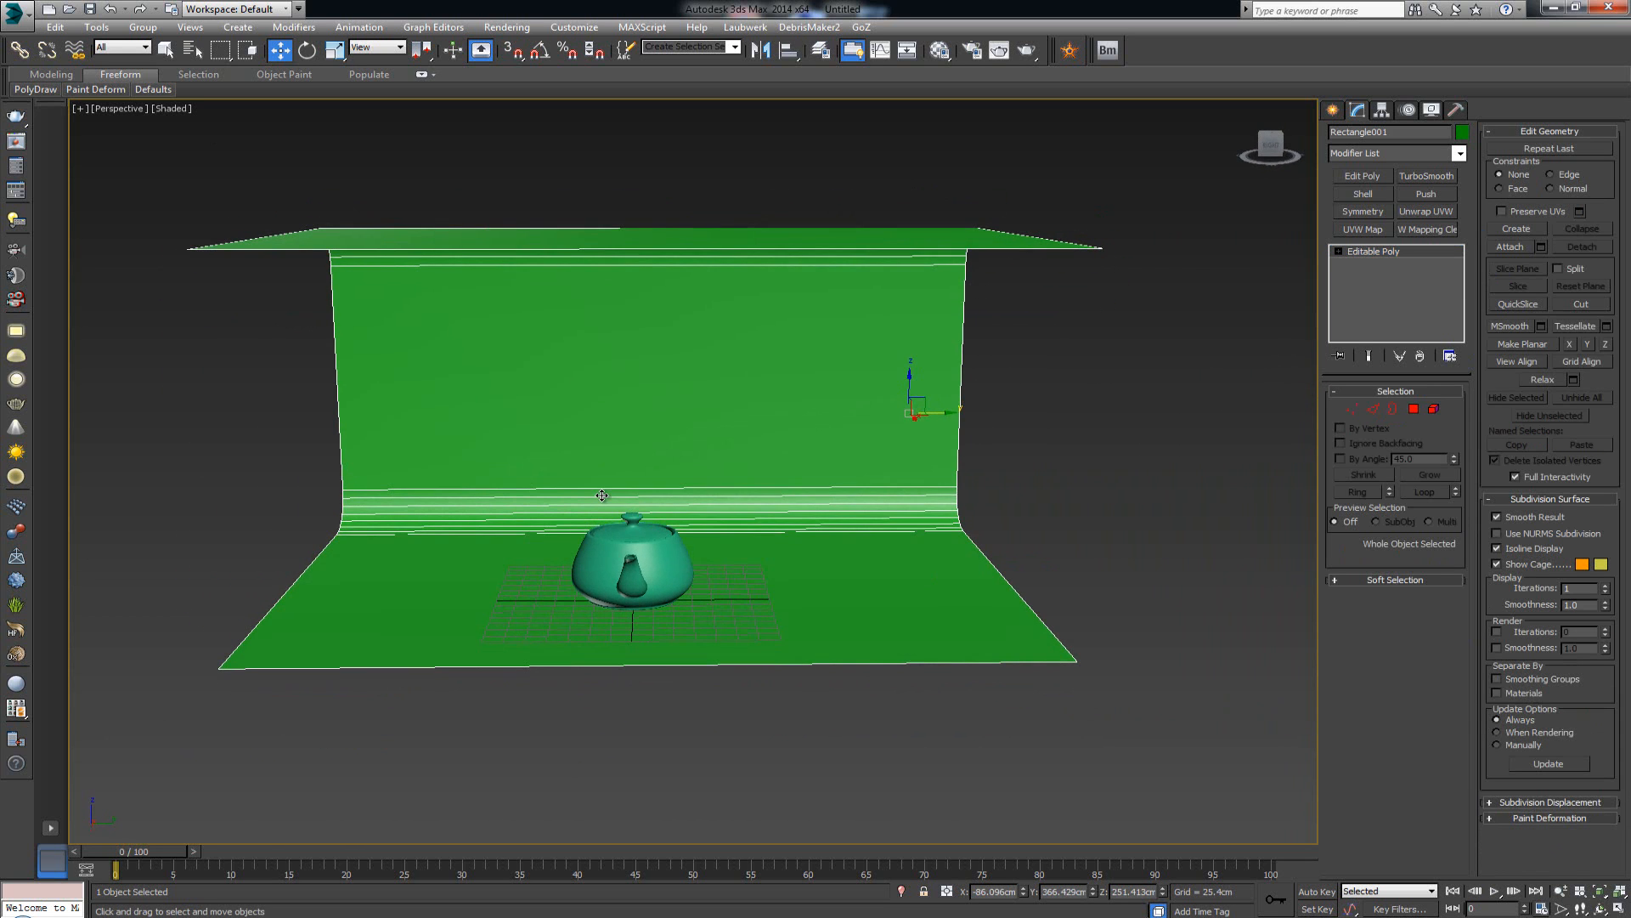
mouse_move(945, 413)
mouse_down()
mouse_move(881, 414)
mouse_move(913, 414)
mouse_up()
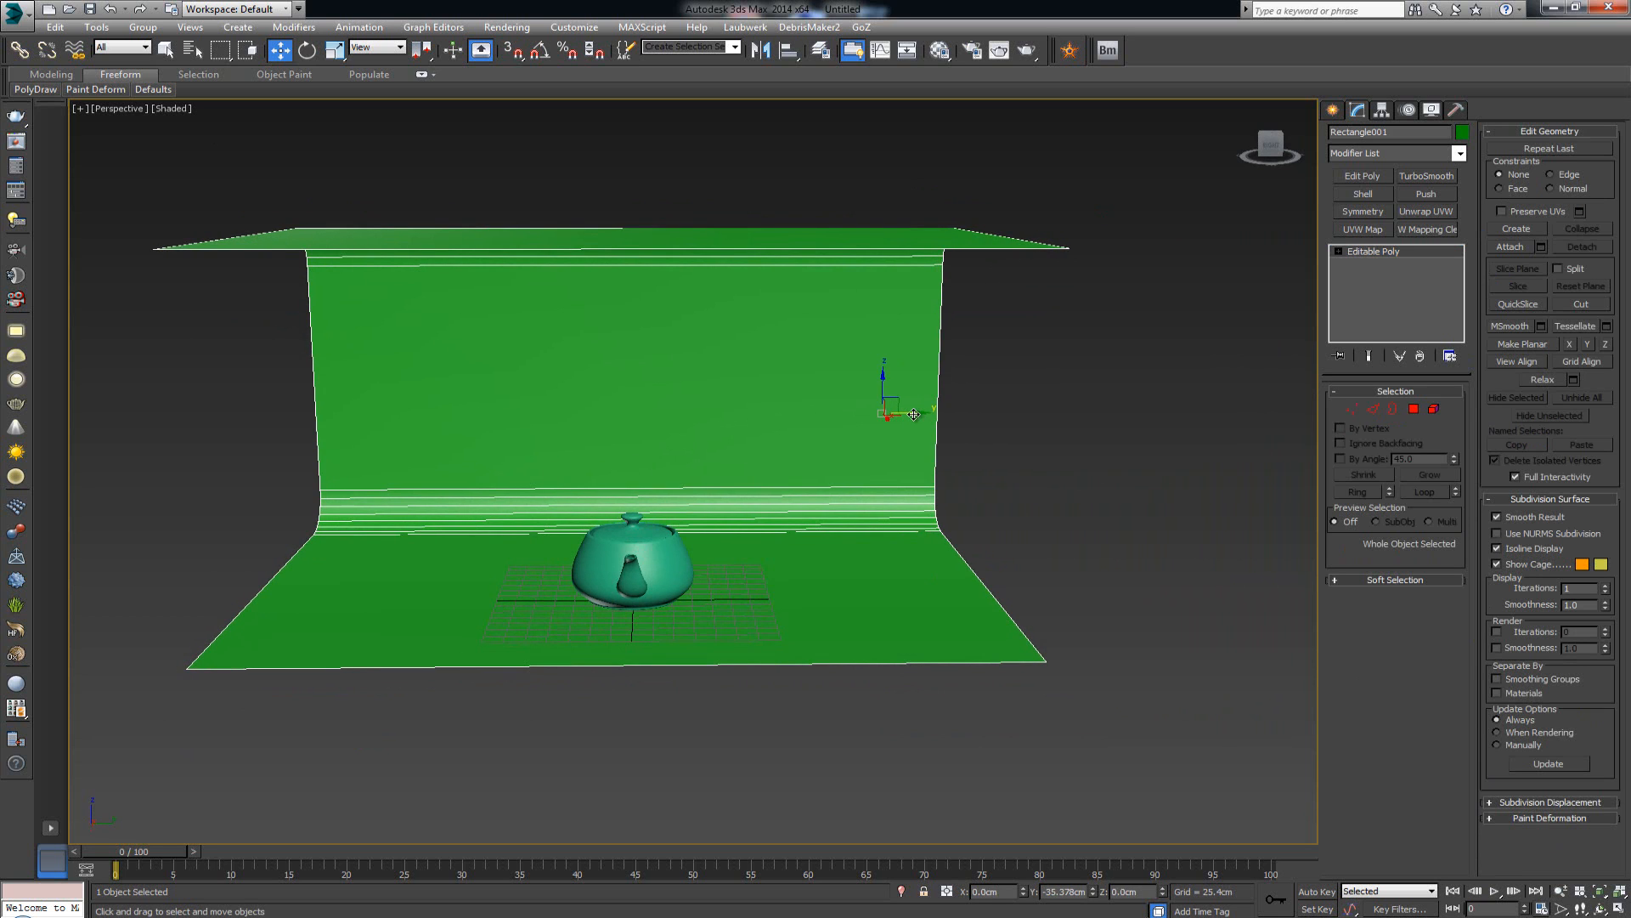
click(1059, 514)
- Frame the teapot from its spout side against the backdrop and create a targeted VRayPhysicalCamera aimed at it
alt+middle_drag(764, 532, 853, 510)
scroll(803, 487, up, 5)
scroll(845, 510, up, 3)
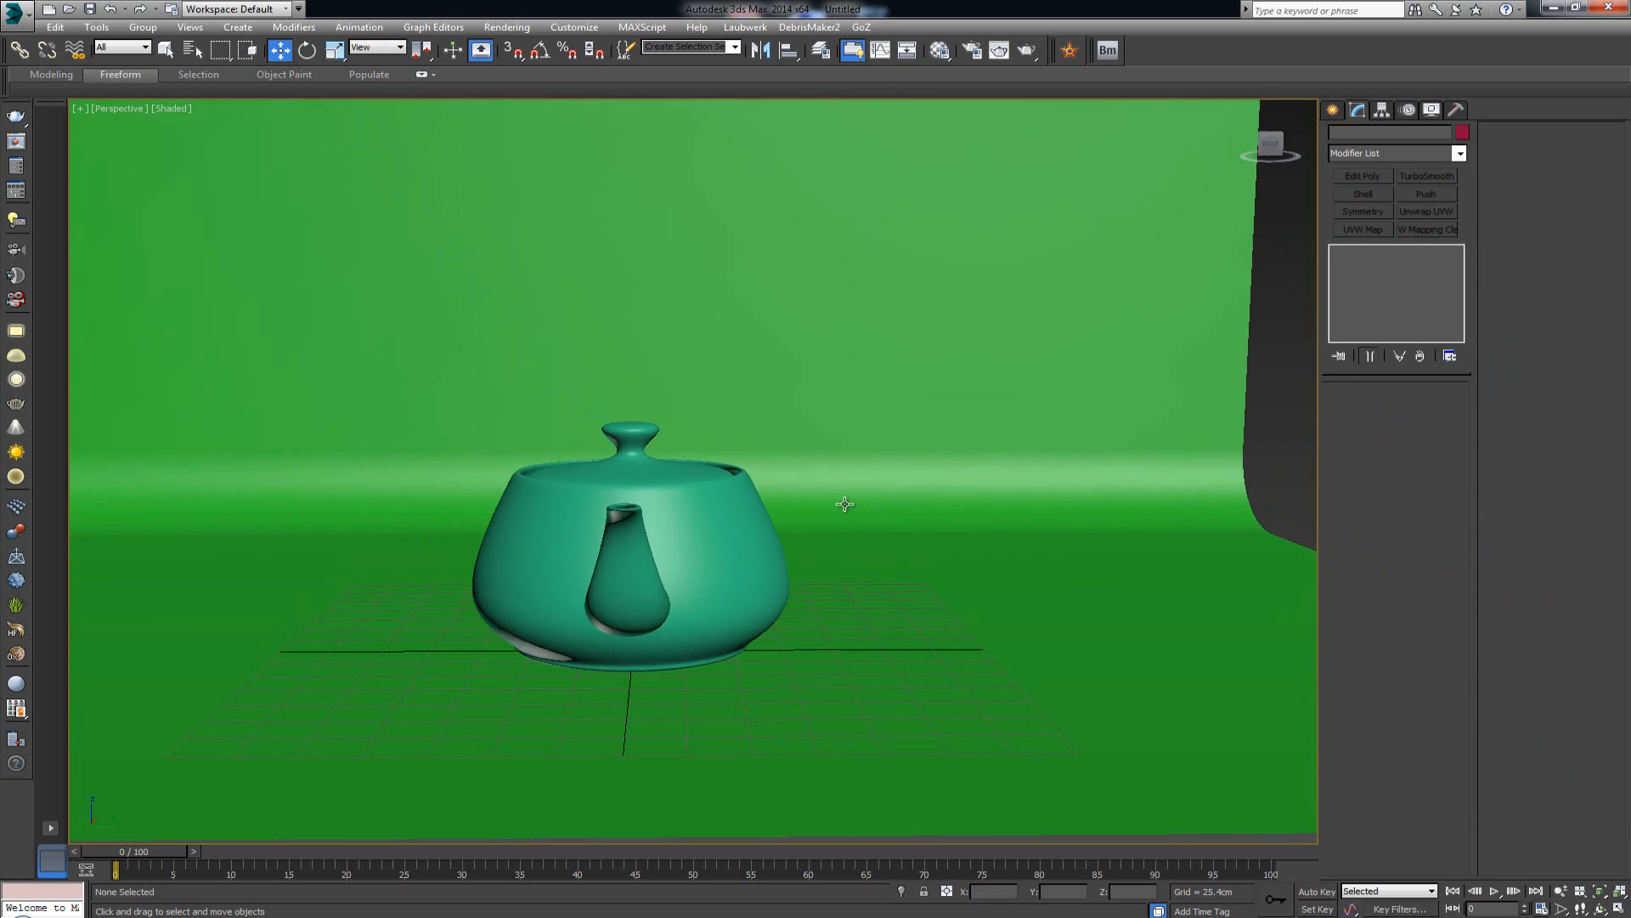
middle_drag(729, 471, 776, 491)
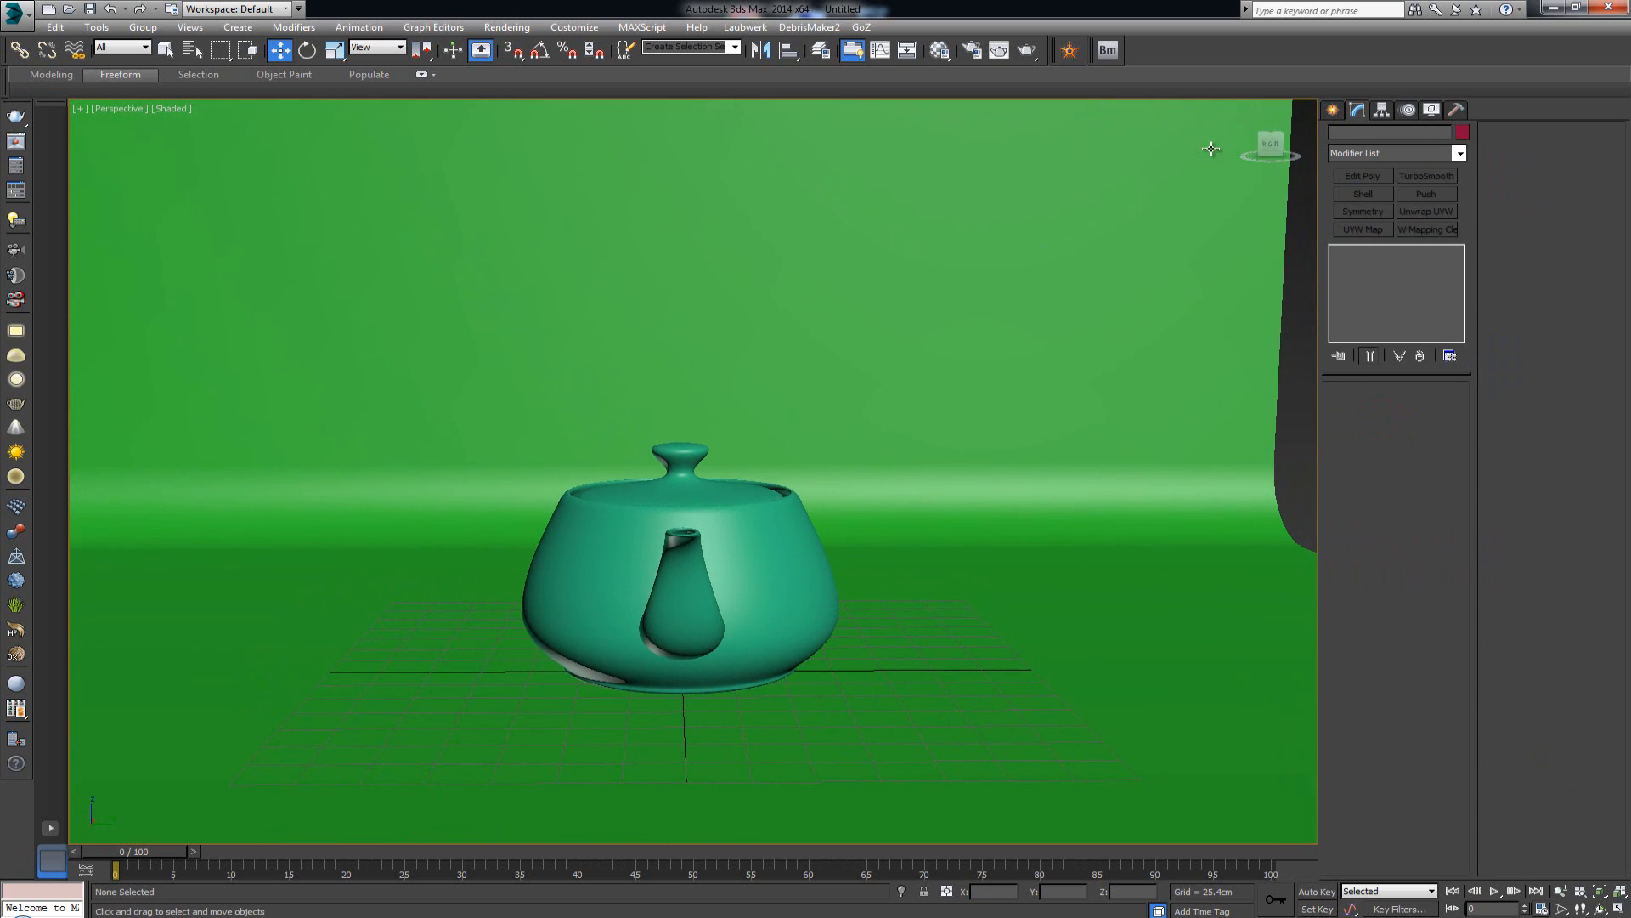
click(1332, 110)
click(1399, 134)
click(1397, 156)
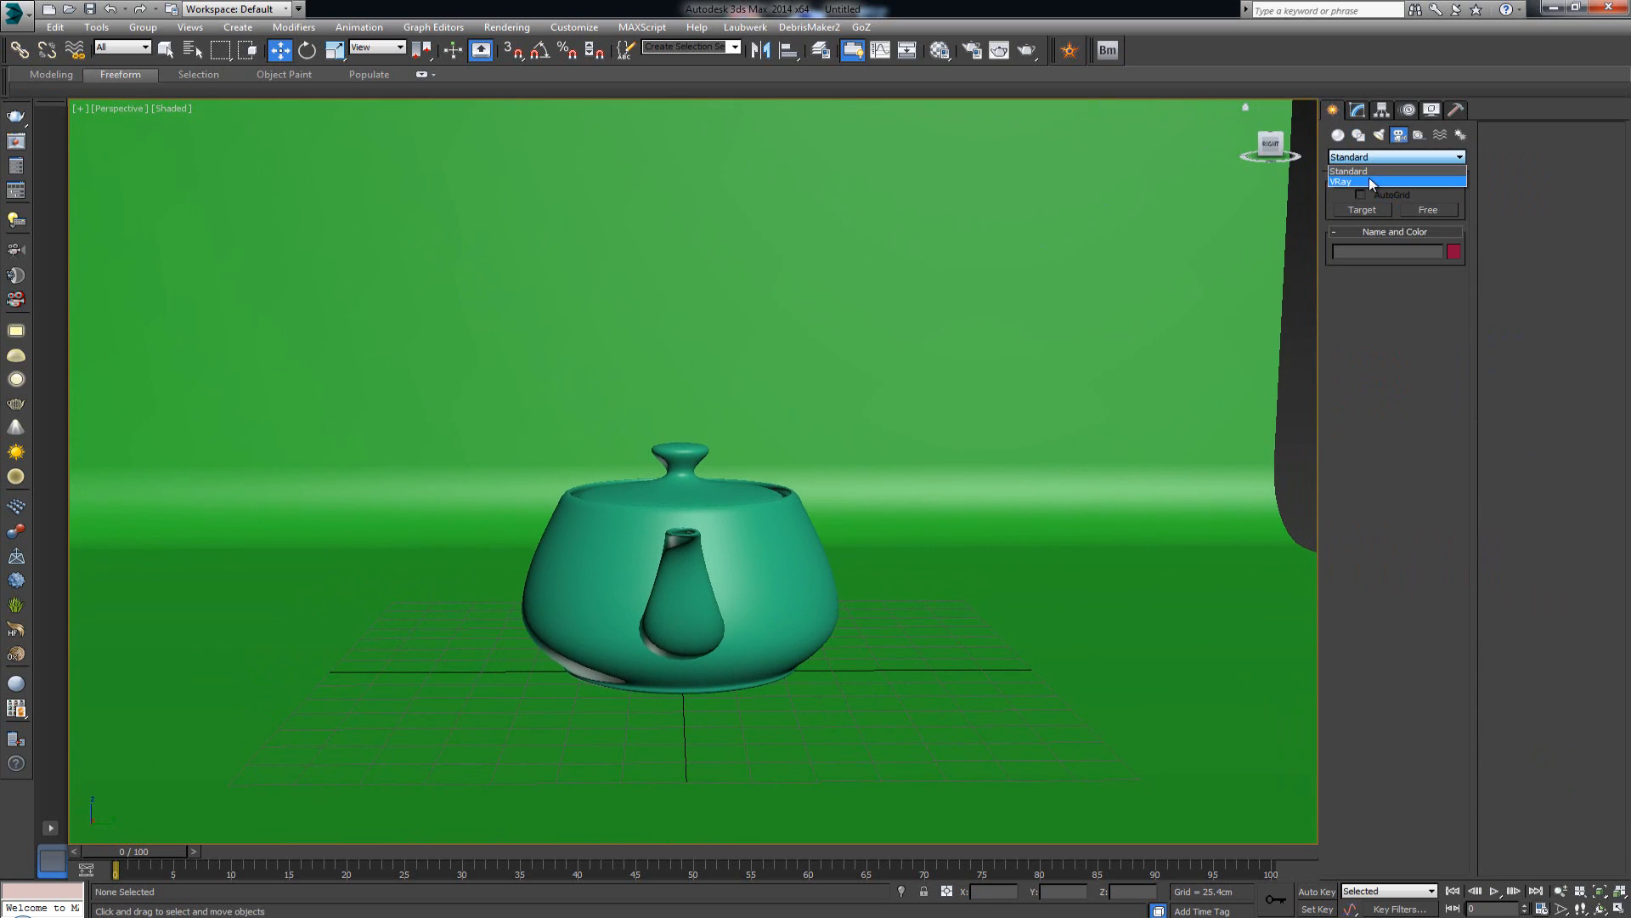
click(1369, 182)
click(1430, 210)
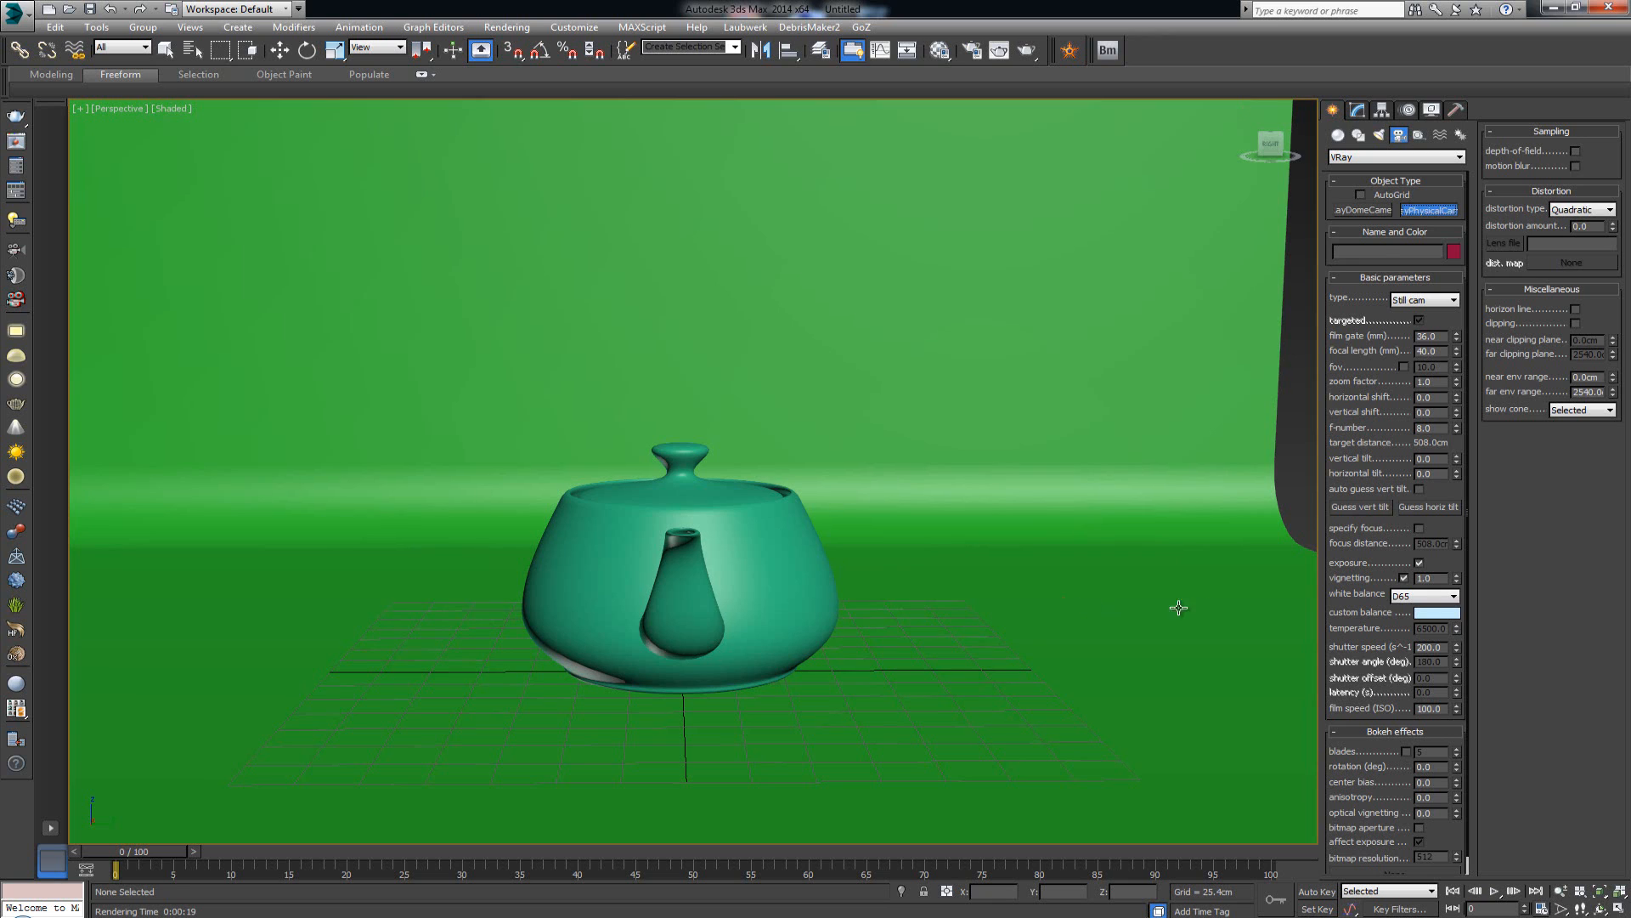
drag(1179, 607, 760, 595)
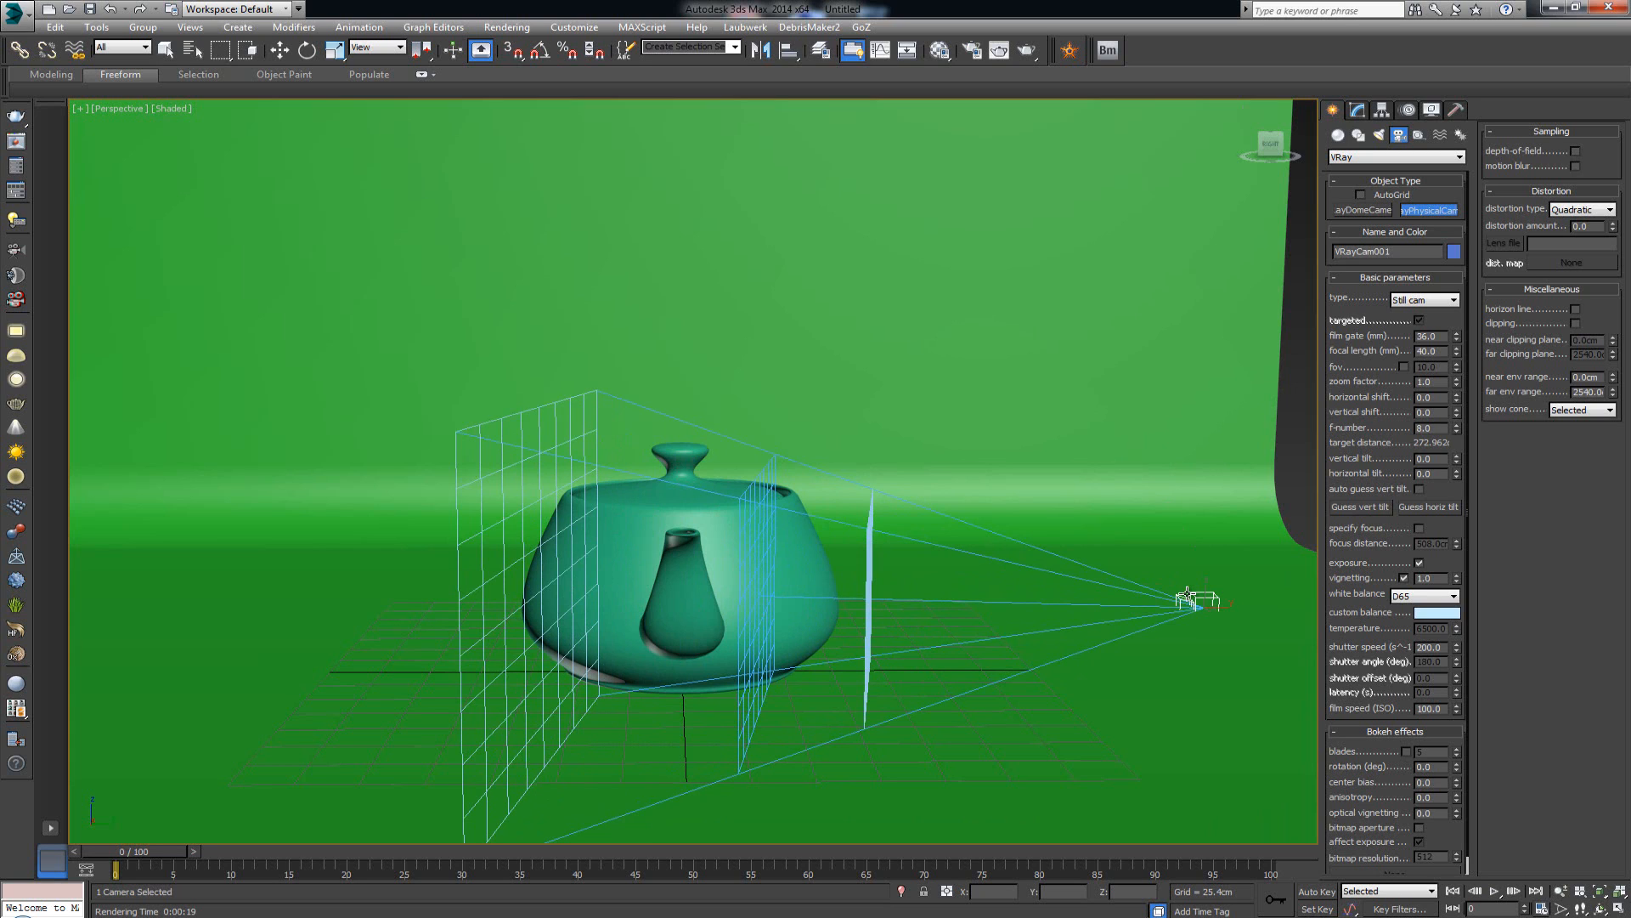
- Match the V-Ray camera to the Perspective view, look through it, and dolly and pan it for a closer teapot framing
key(ctrl+c)
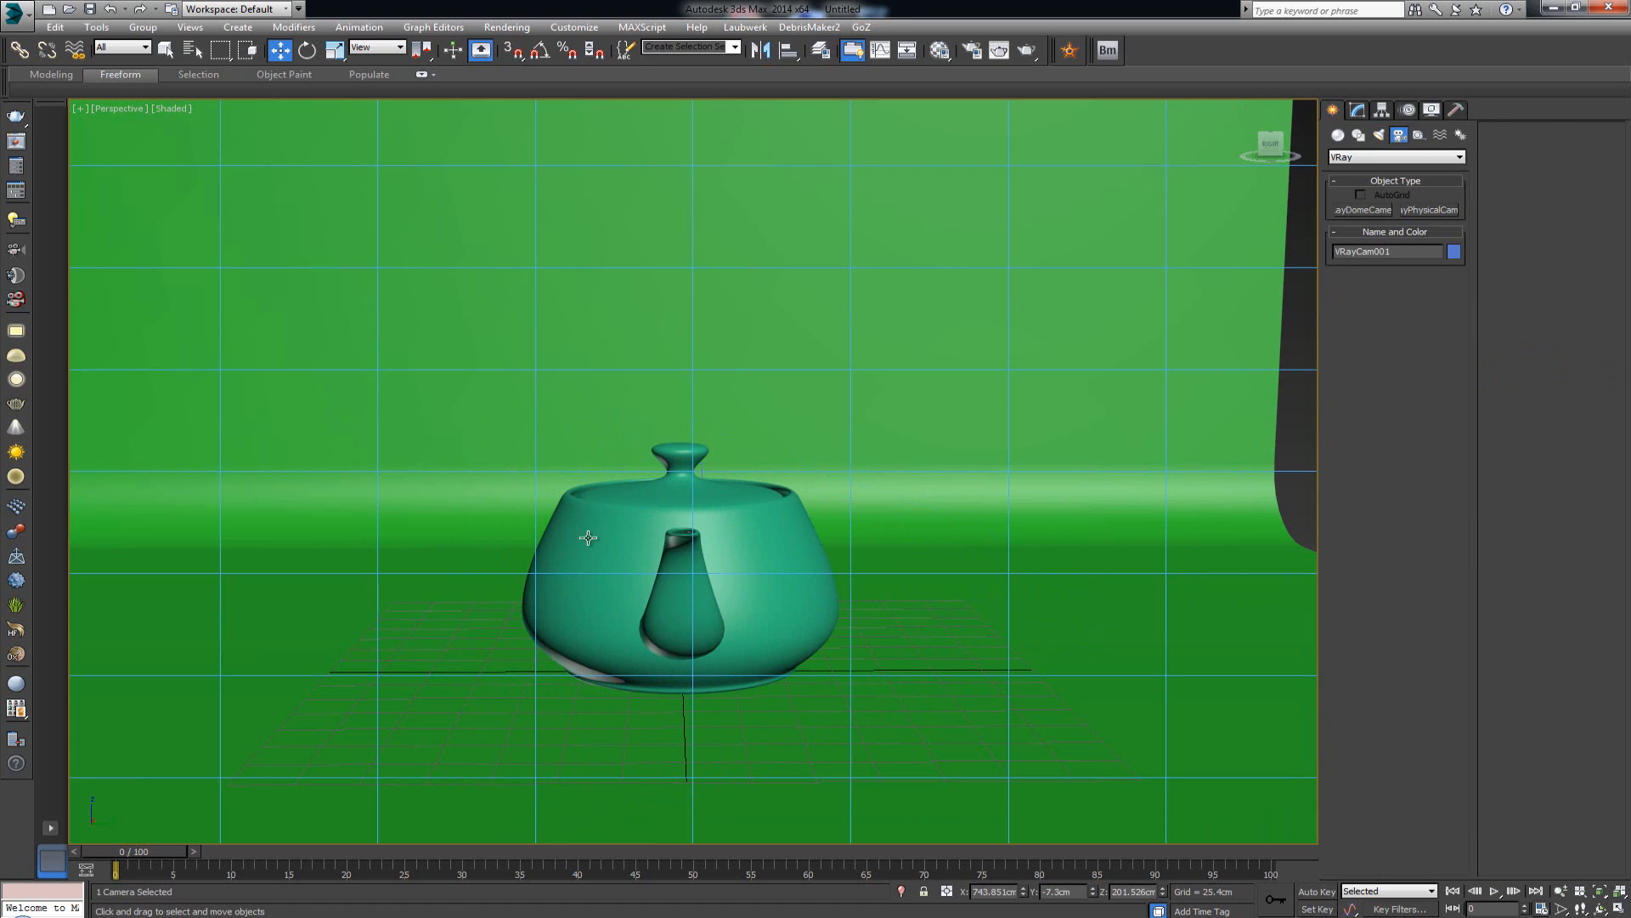
key(c)
middle_drag(711, 500, 722, 483)
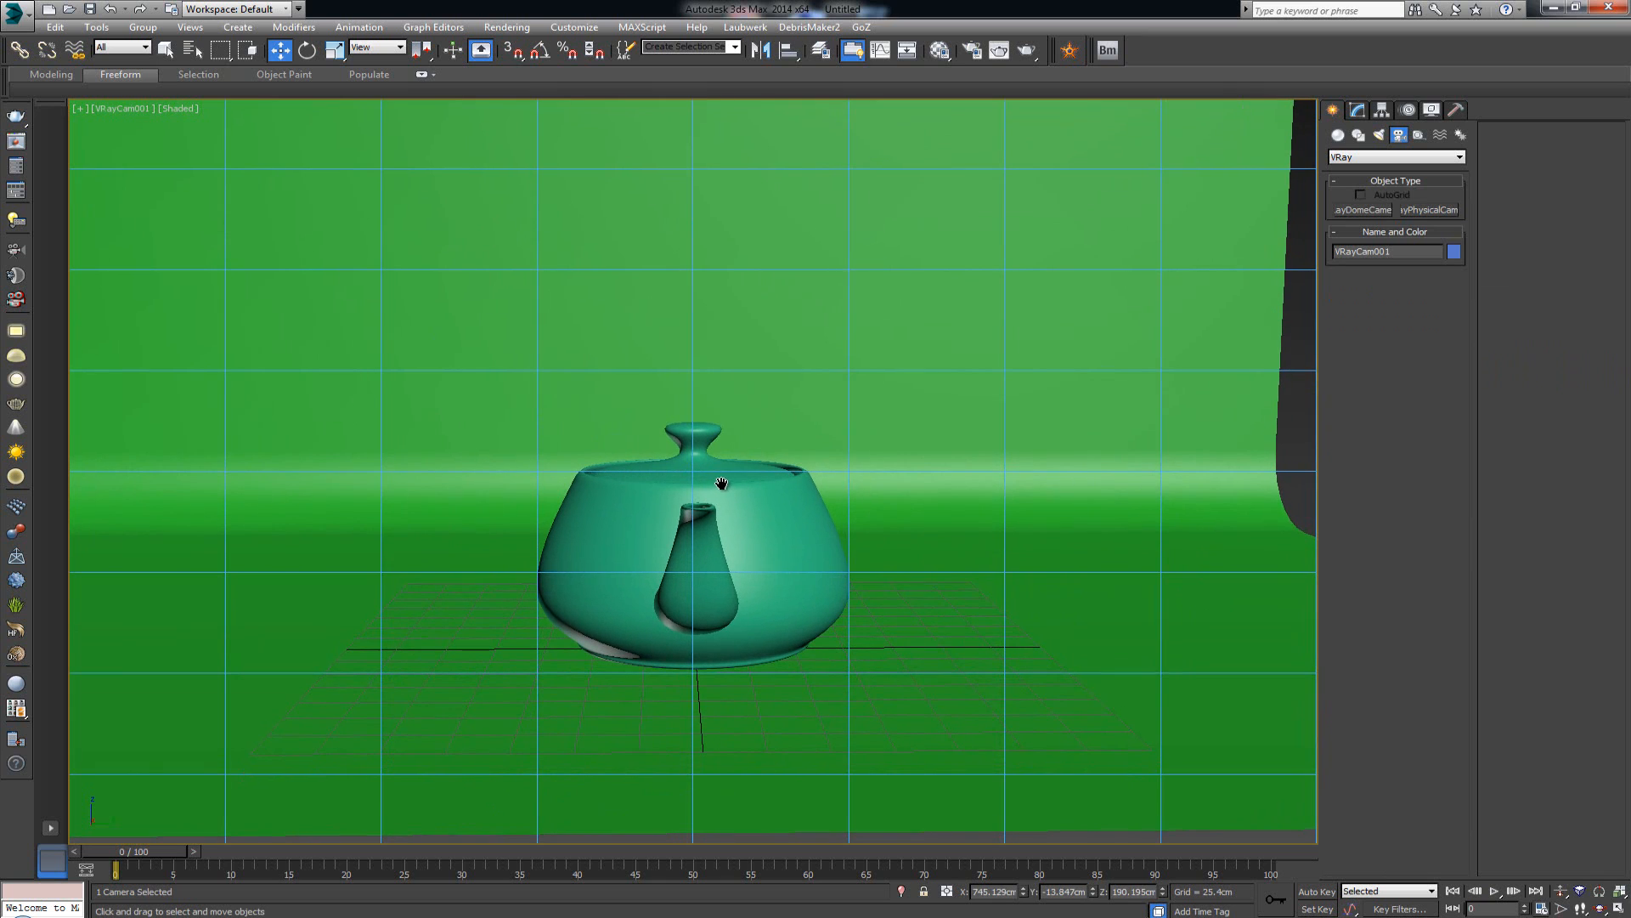
click(1561, 891)
drag(924, 593, 922, 575)
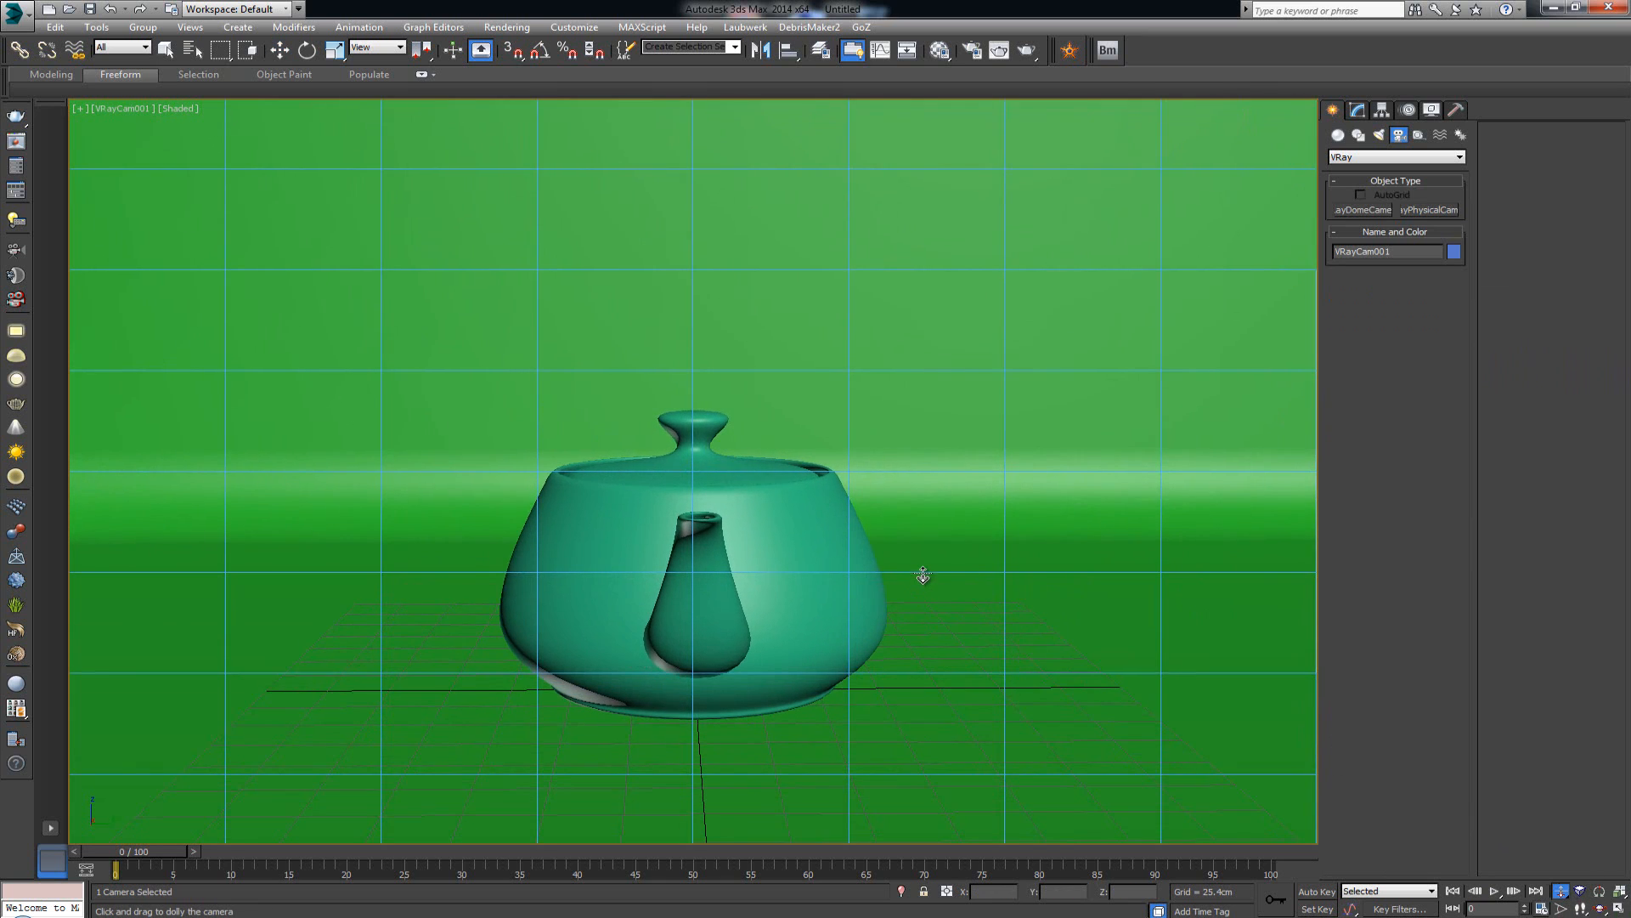
middle_drag(884, 565, 879, 552)
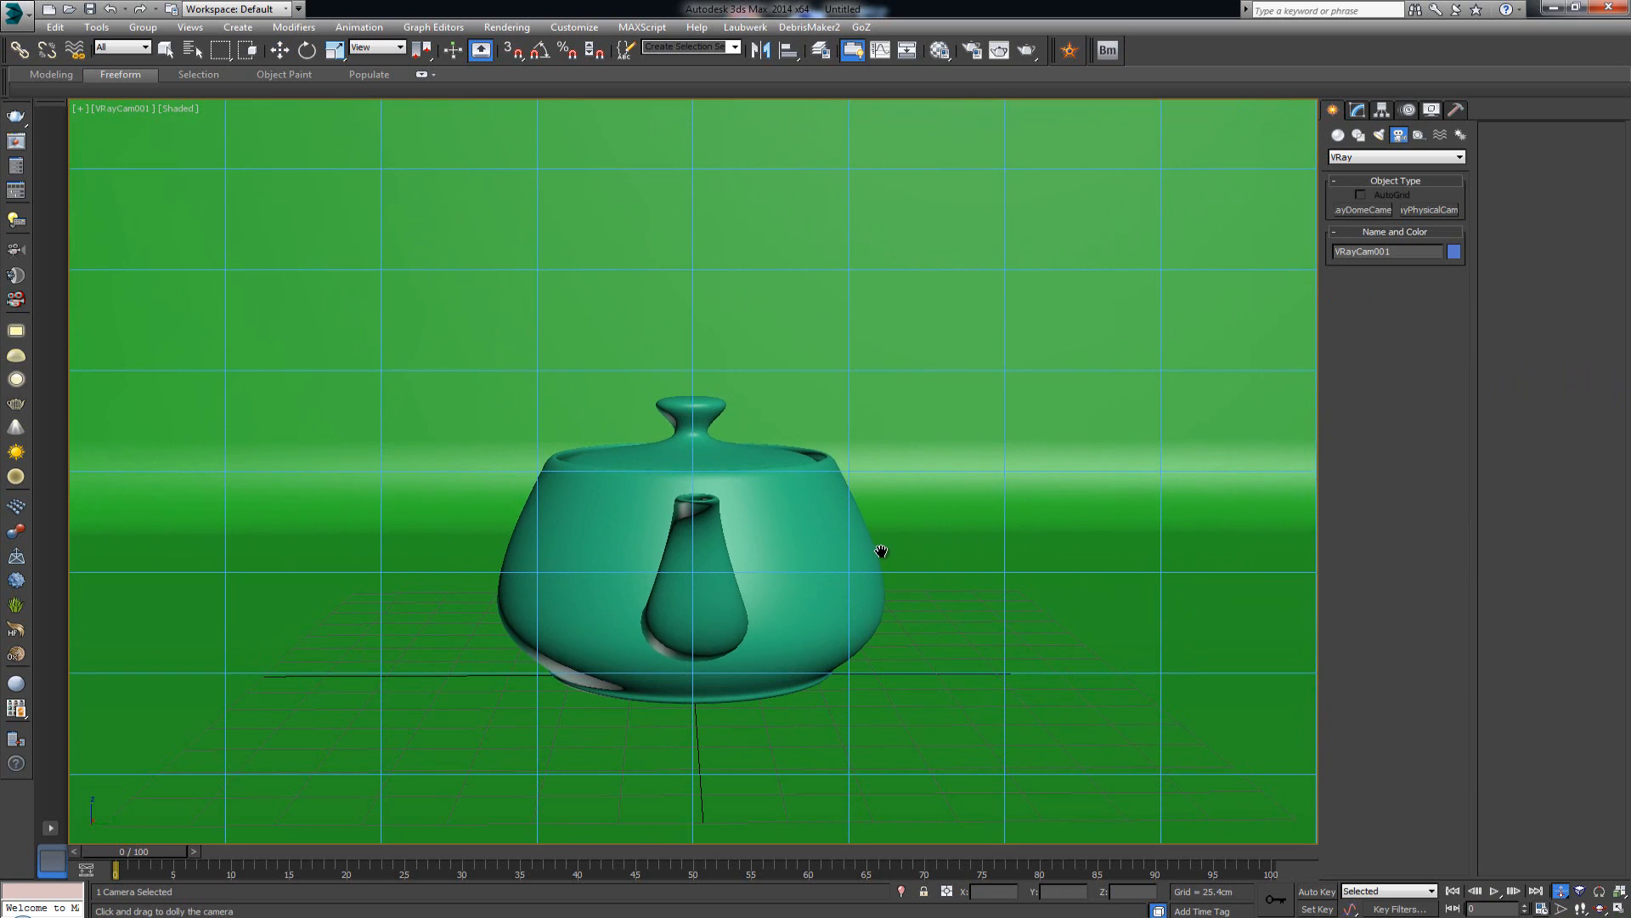
key(w)
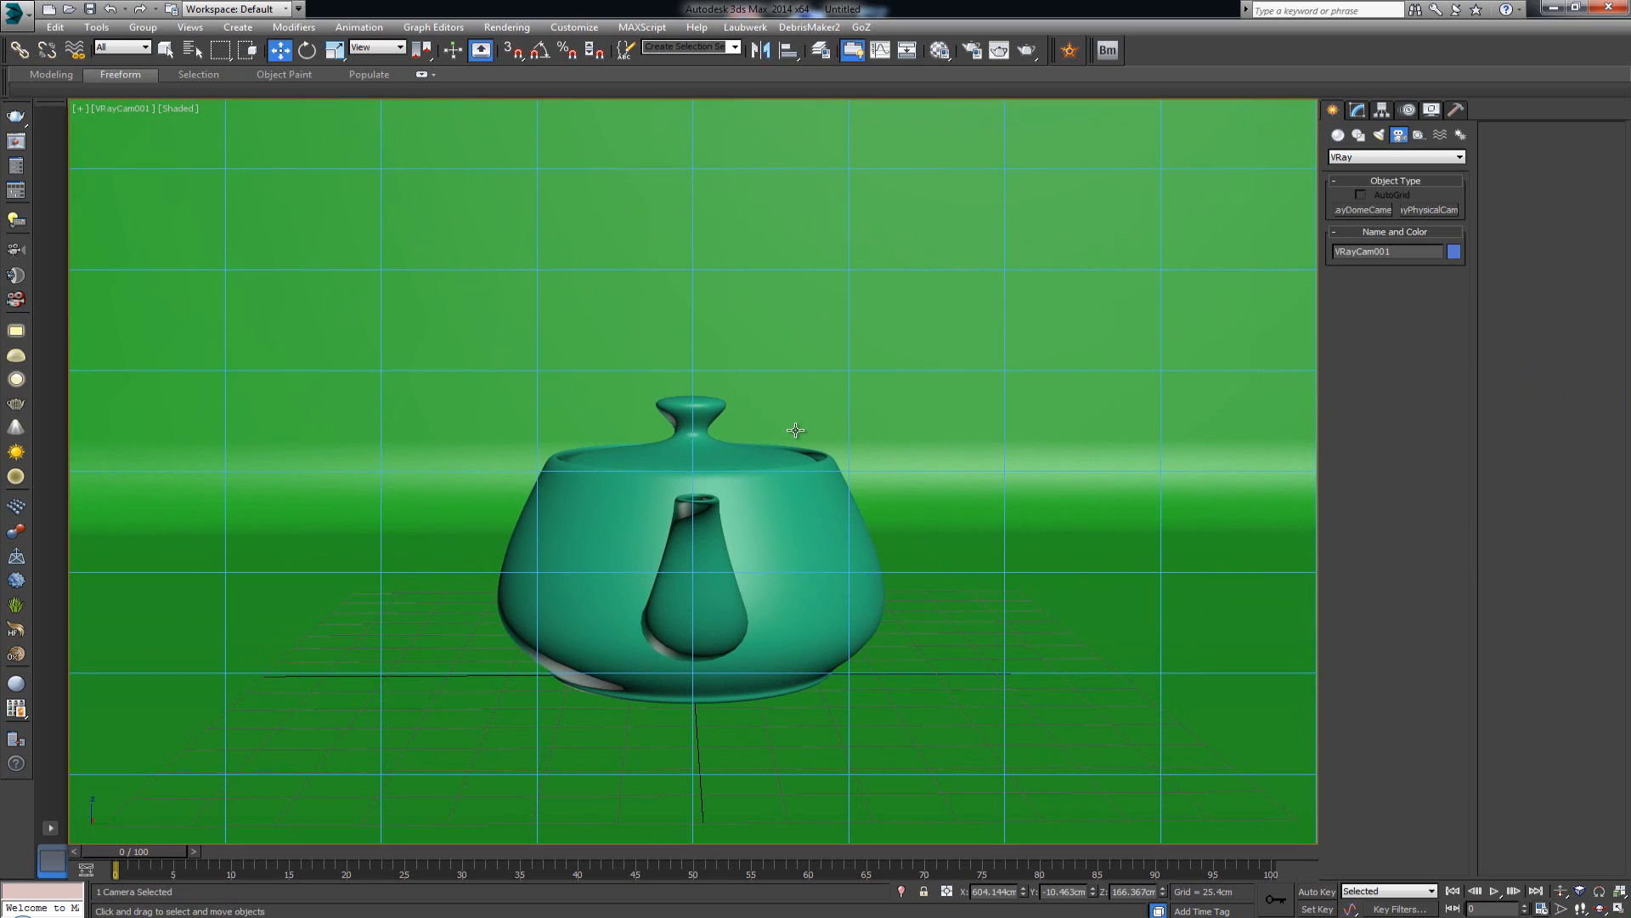
- Show the safe frame in the camera view and set the render output size to 1000 by 1000 pixels
key(shift+f)
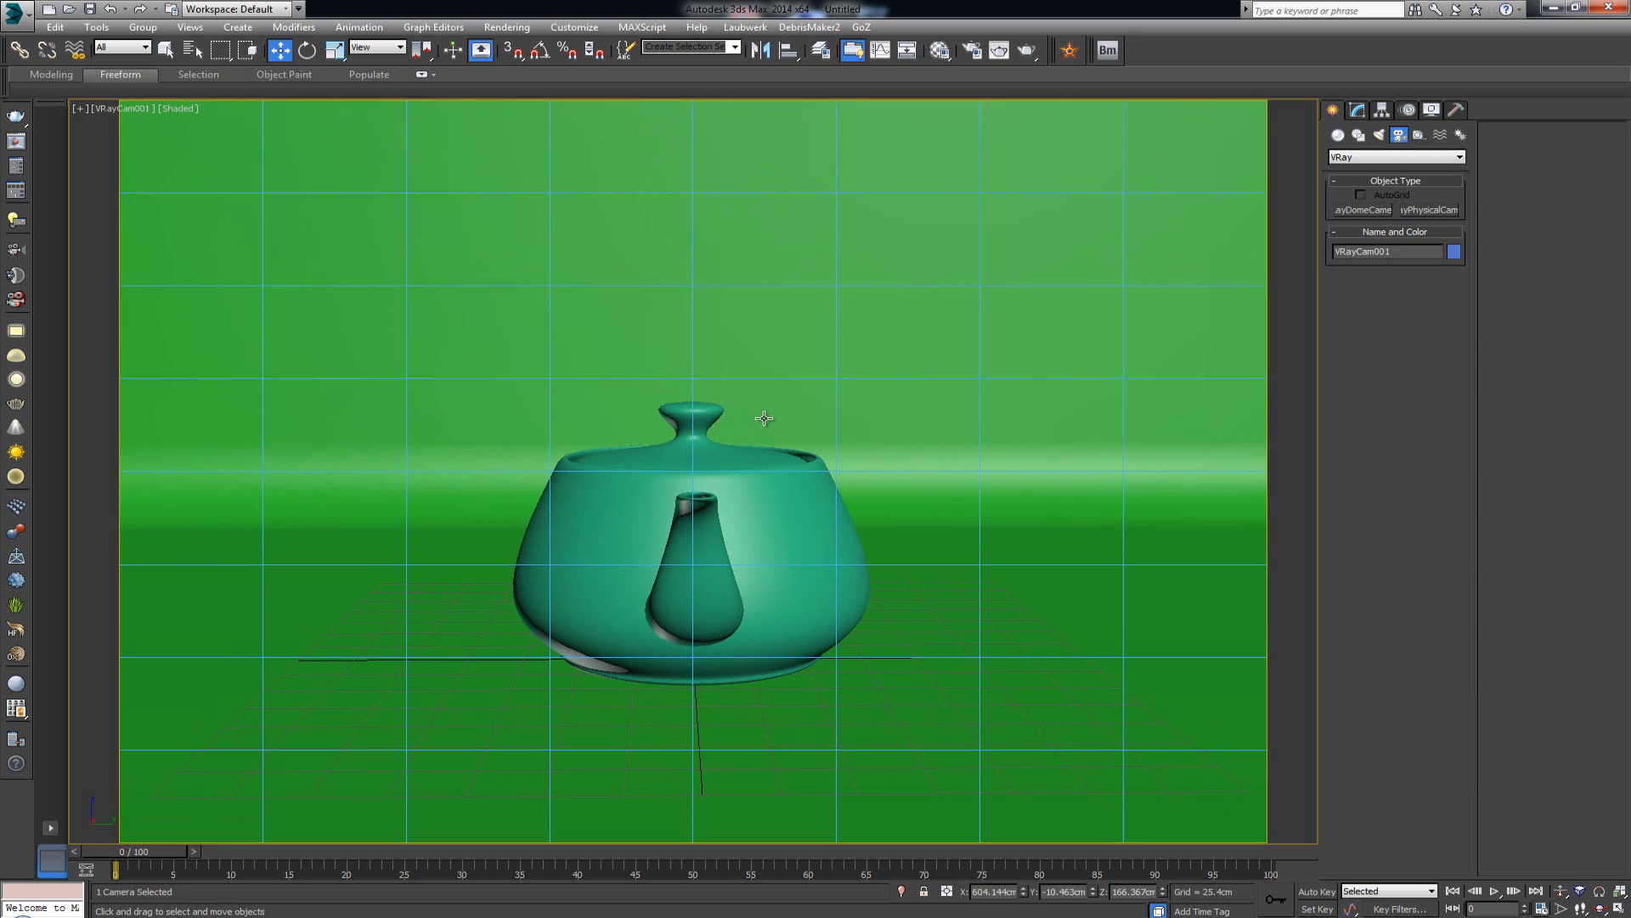
key(F10)
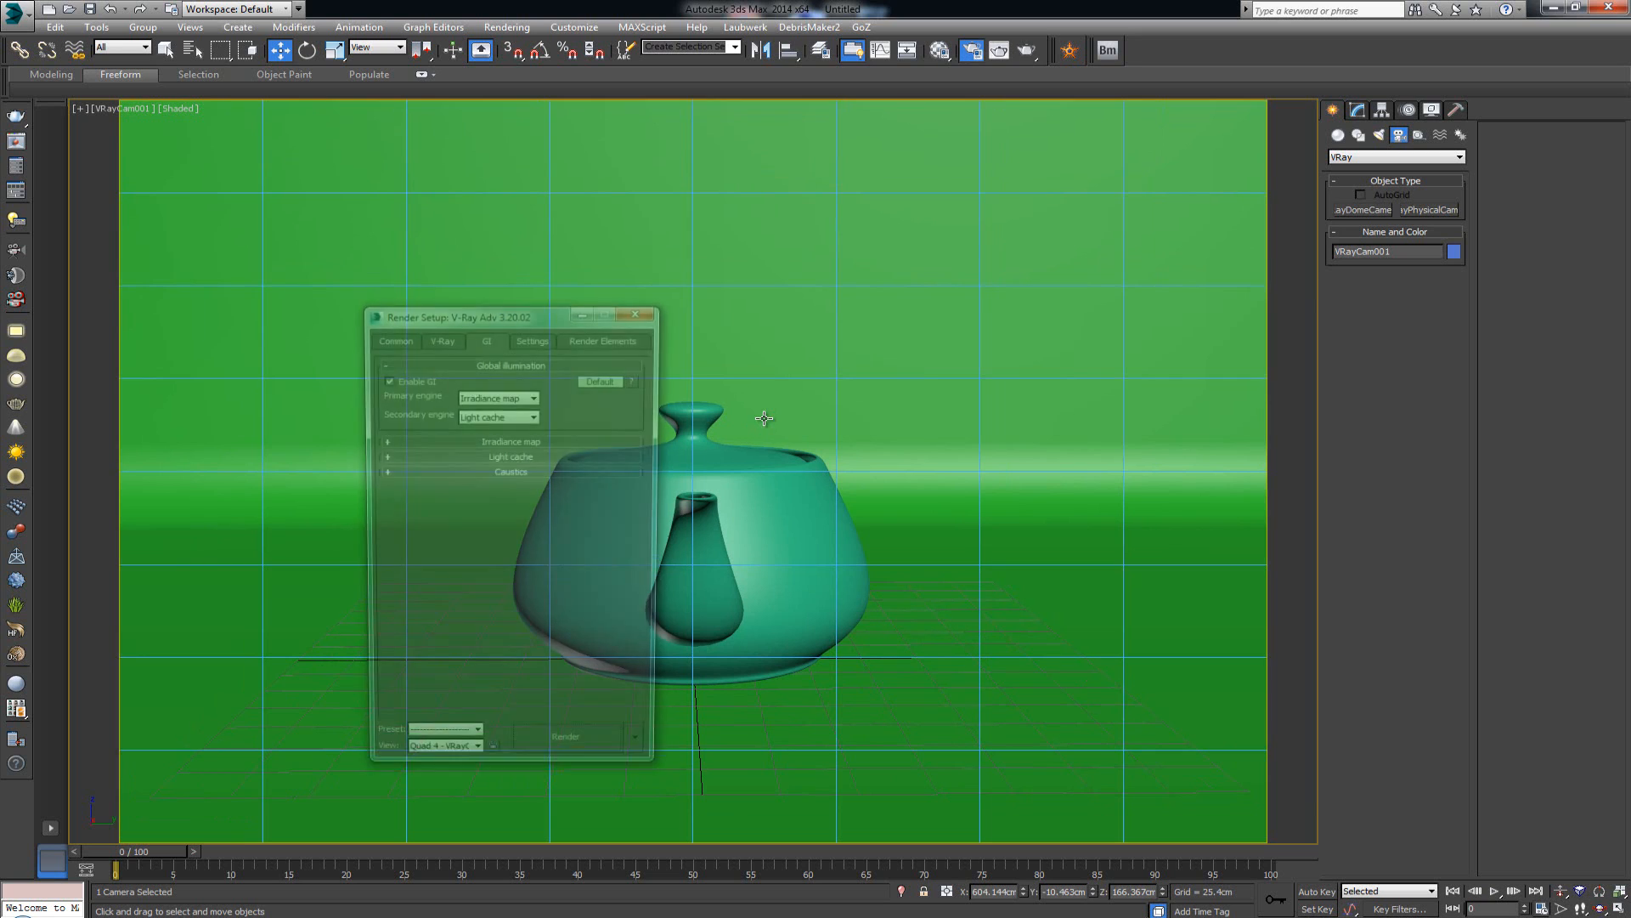
click(391, 337)
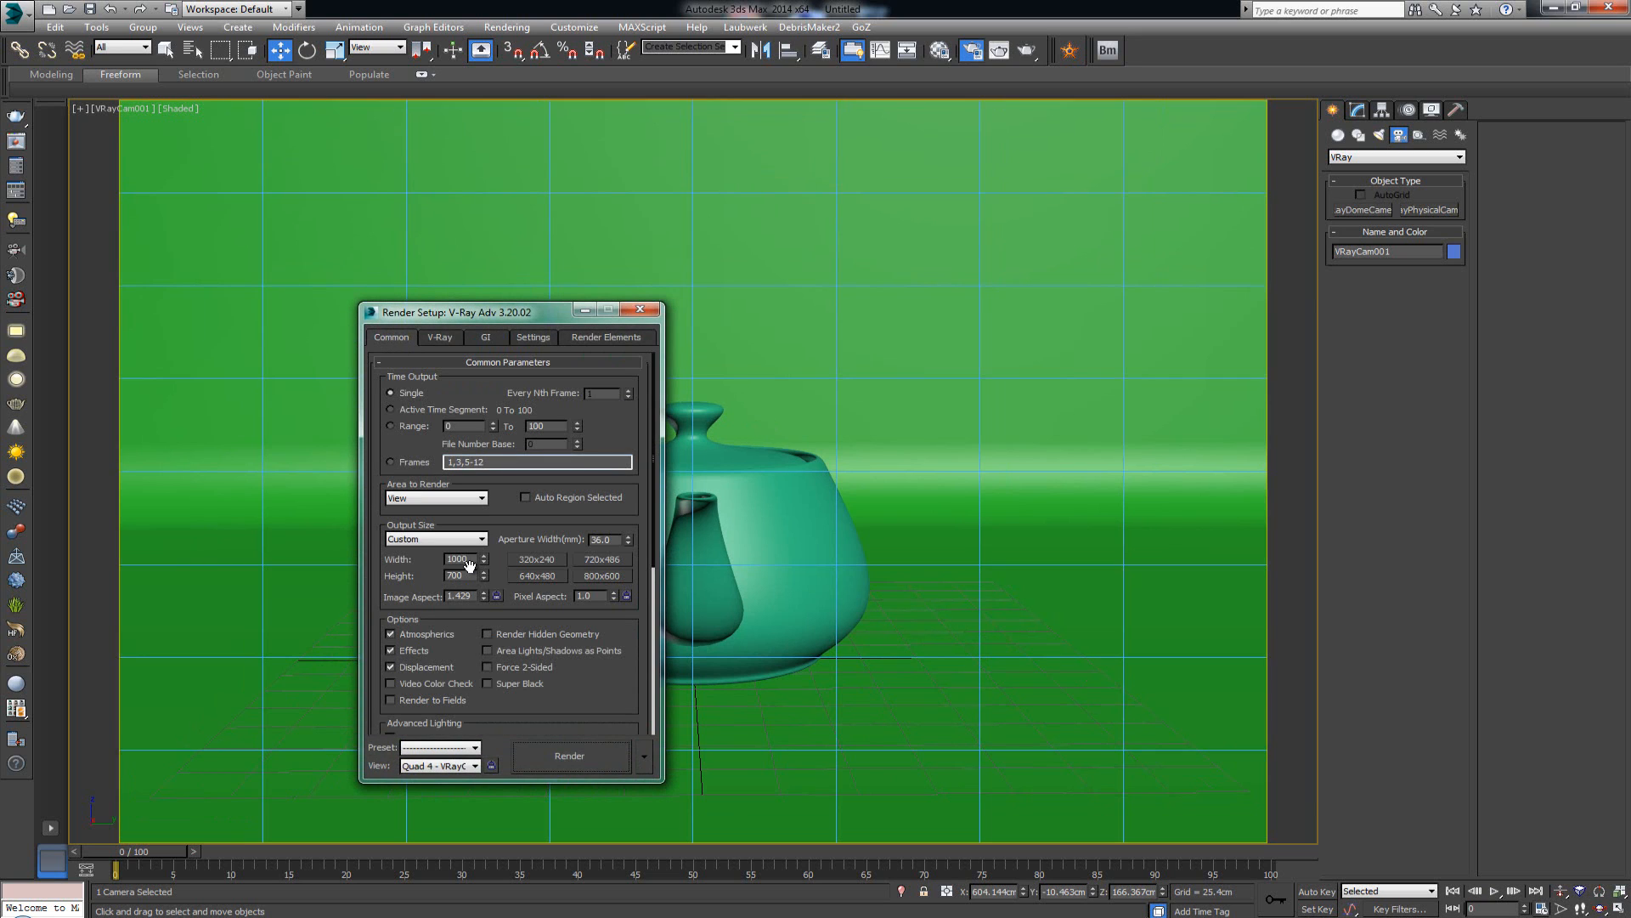
drag(469, 562, 436, 558)
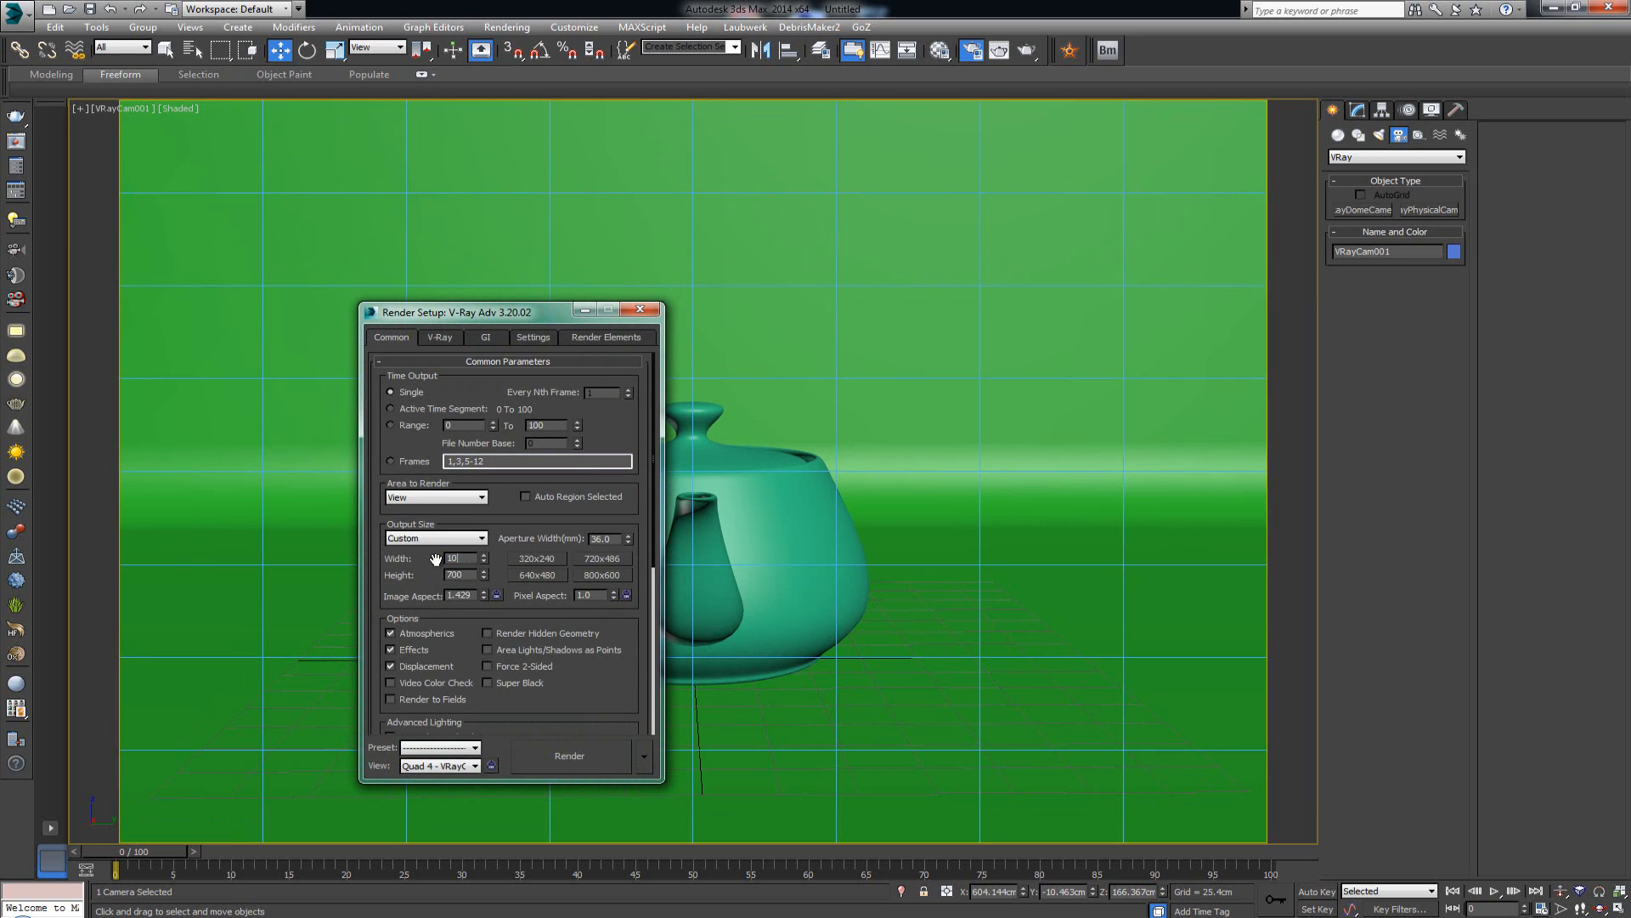
text(1000)
key(Return)
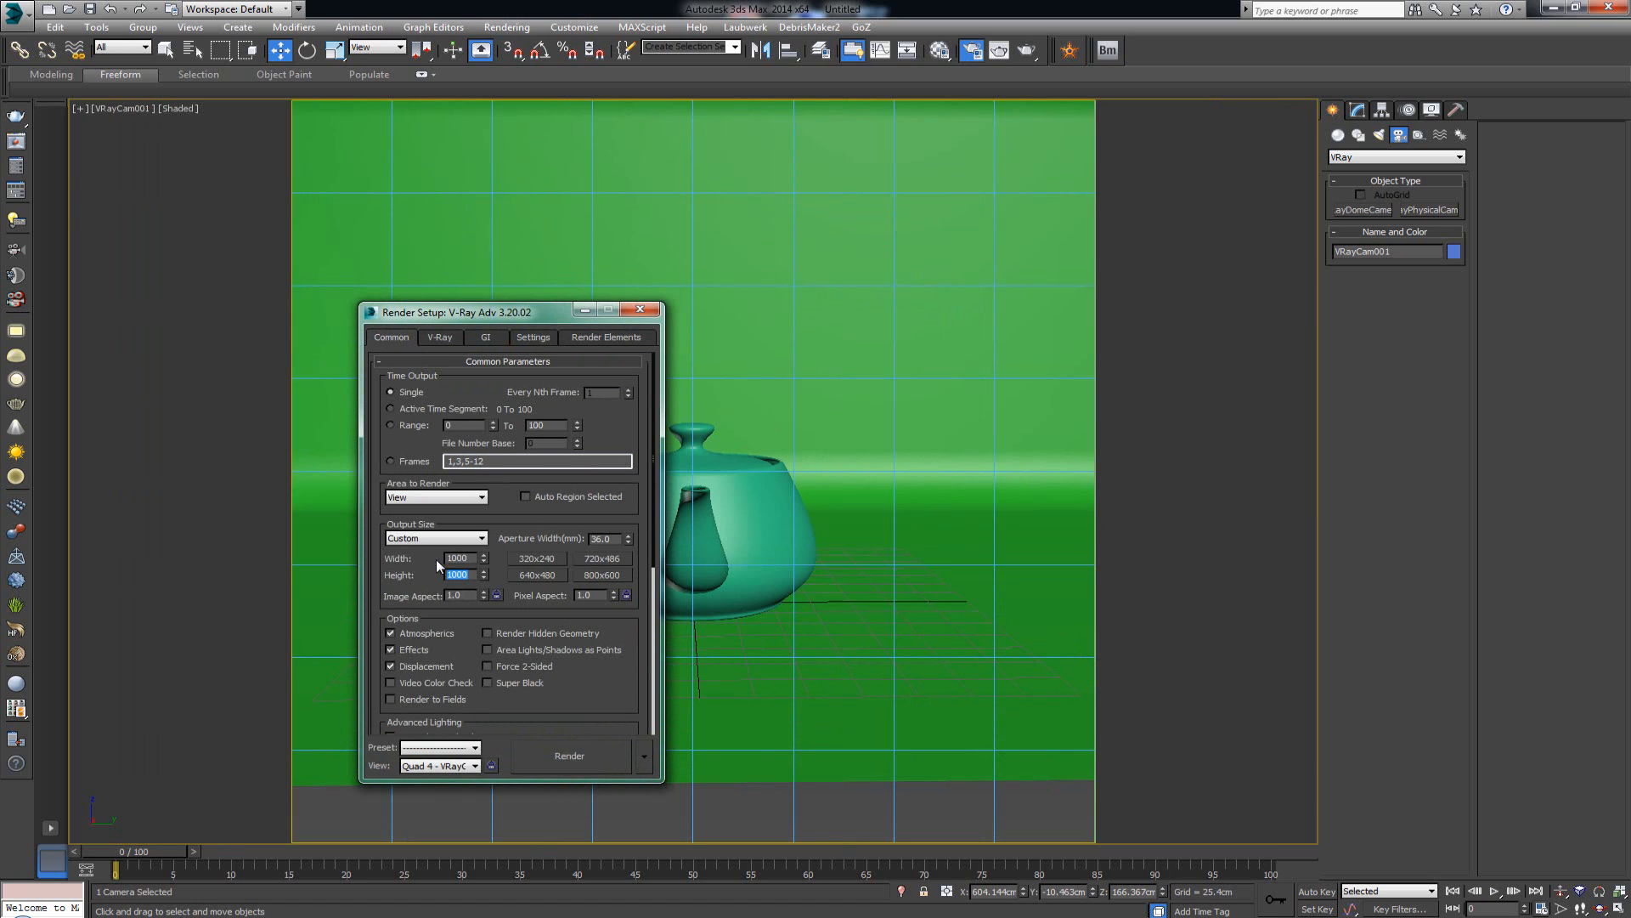
click(638, 311)
- Pan the camera up to a height of about 198 cm to lower the teapot in the frame, and show all four viewports
mouse_move(685, 412)
middle_down()
mouse_move(692, 441)
mouse_move(679, 433)
middle_up()
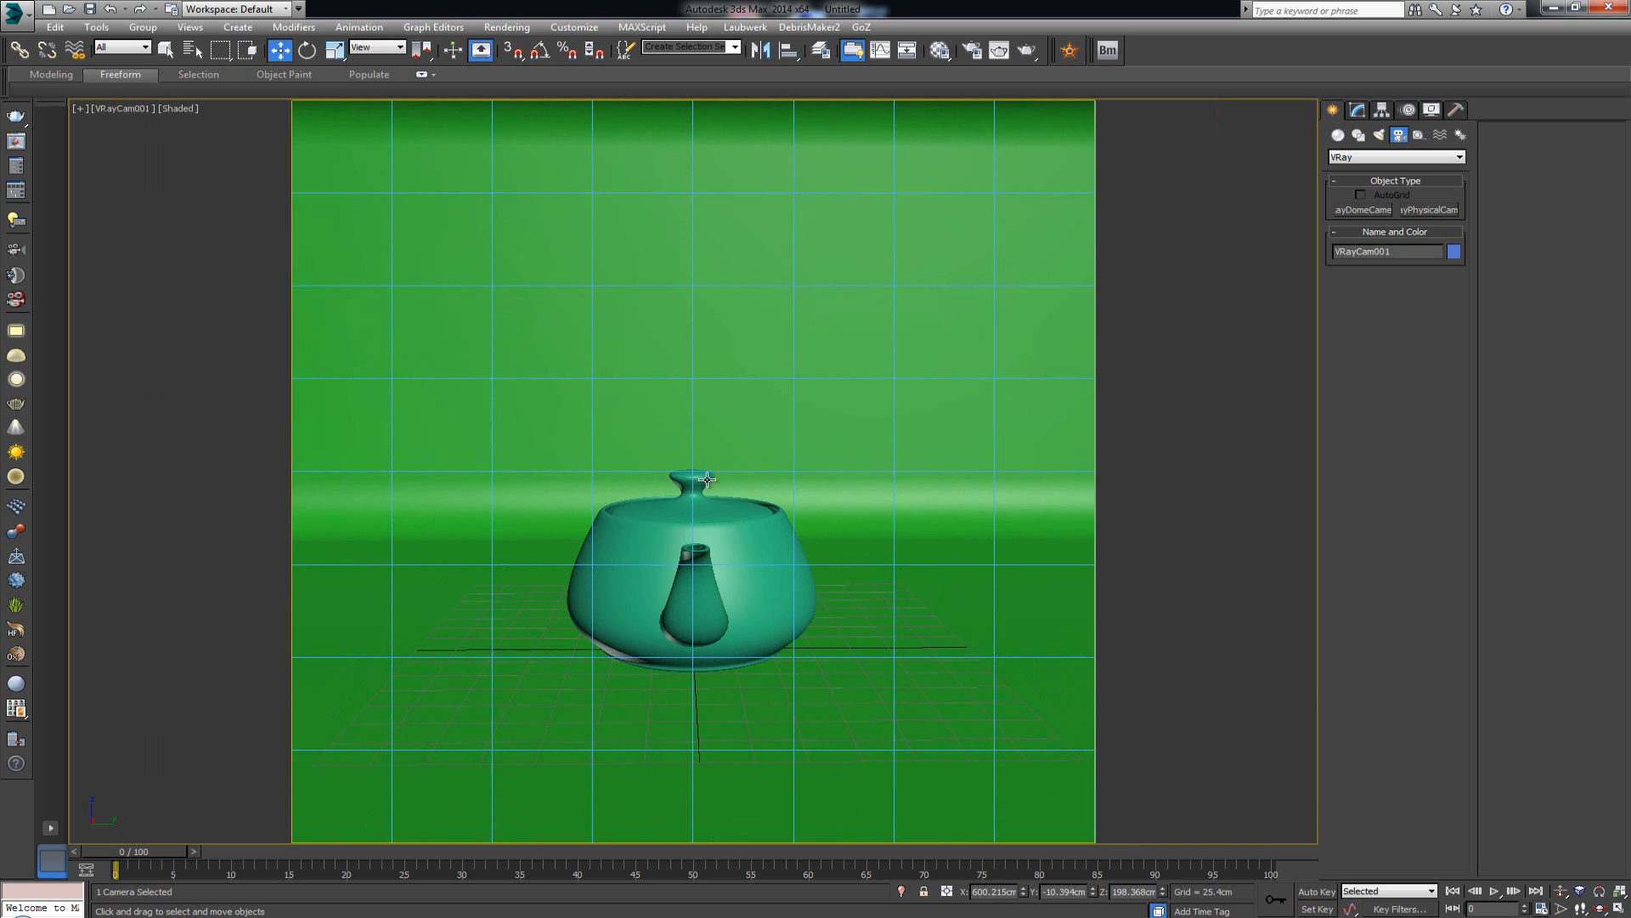
right_click(707, 480)
right_click(706, 480)
key(alt+w)
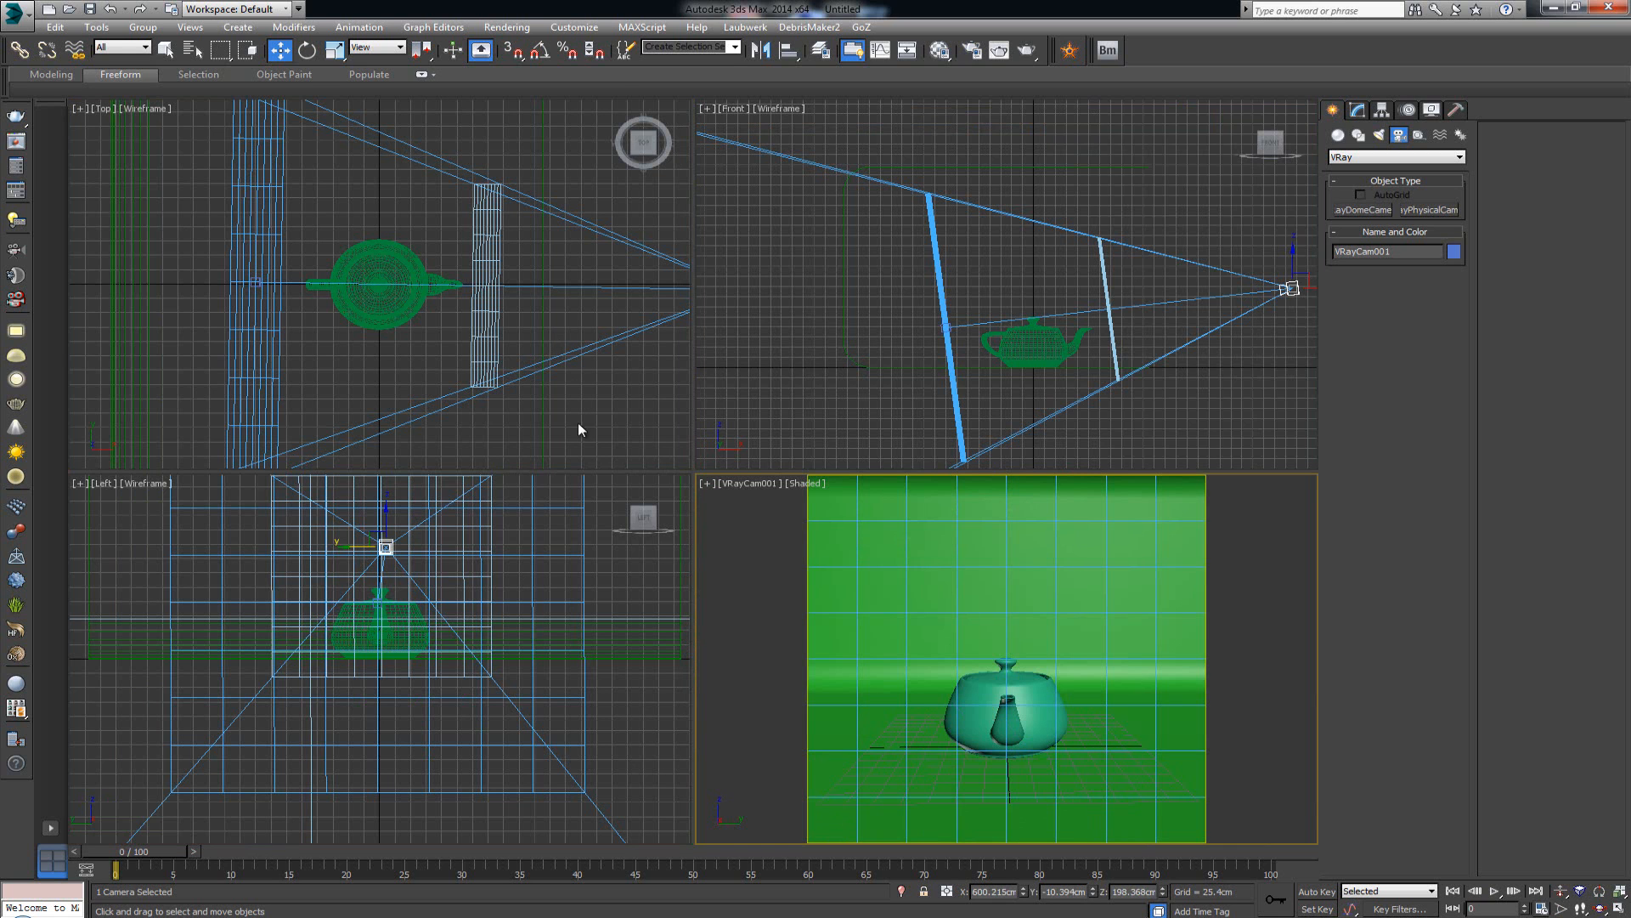
scroll(1050, 306, up, 4)
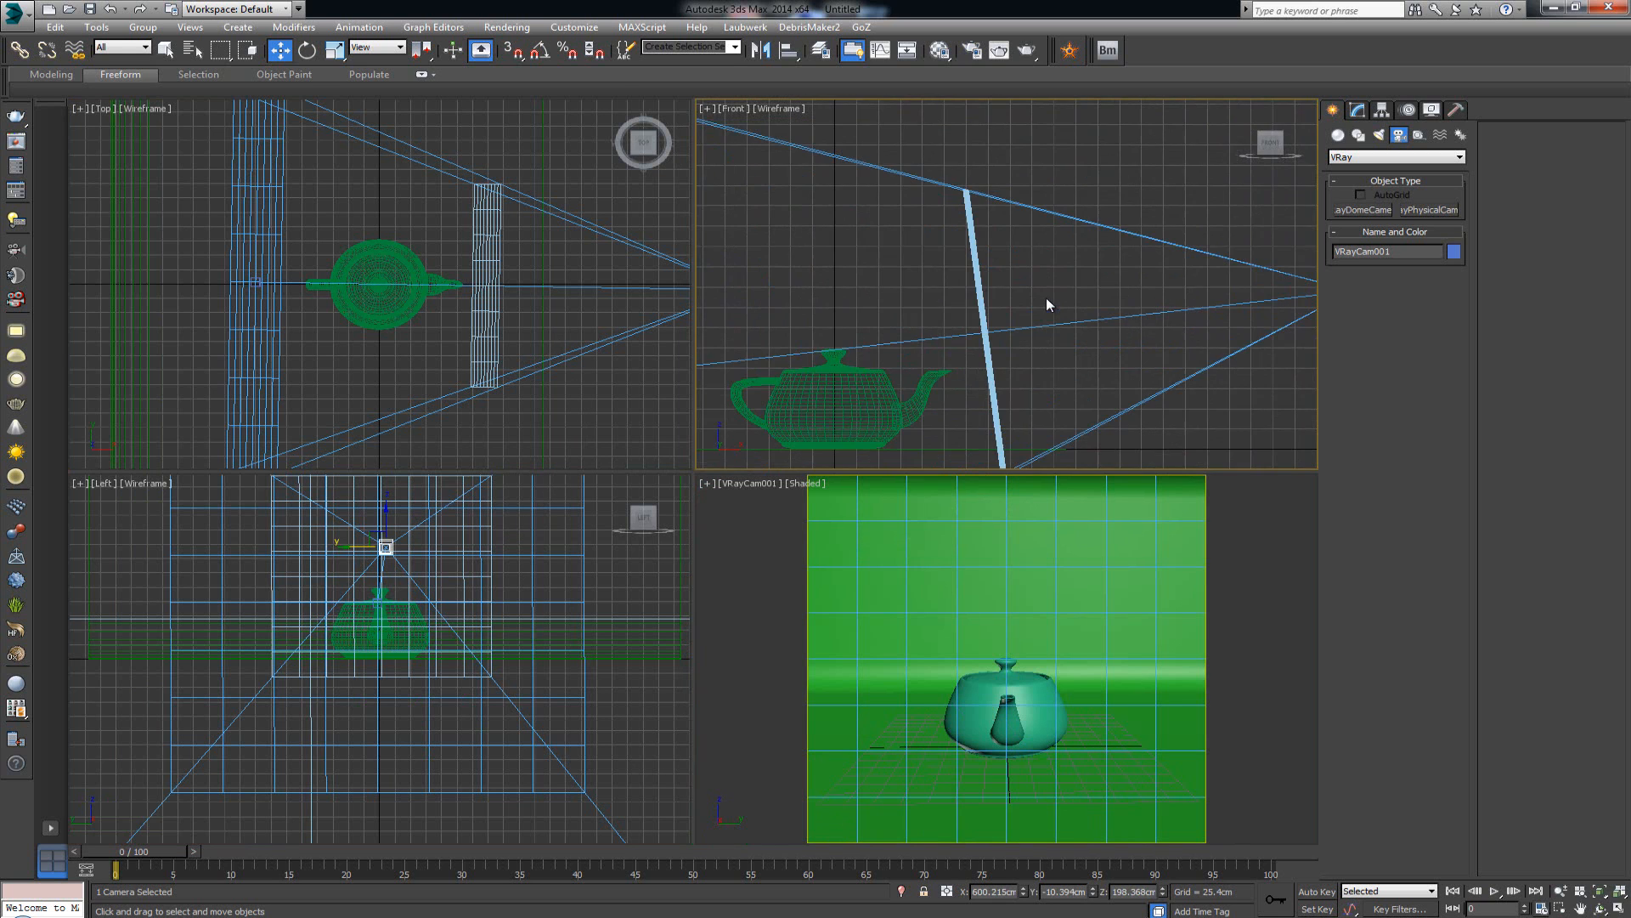
- Try to match the V-Ray camera's Y position to its target's value of 3.631 cm, and undo the attempt
key(alt+w)
scroll(980, 311, down, 2)
scroll(949, 282, down, 2)
click(497, 440)
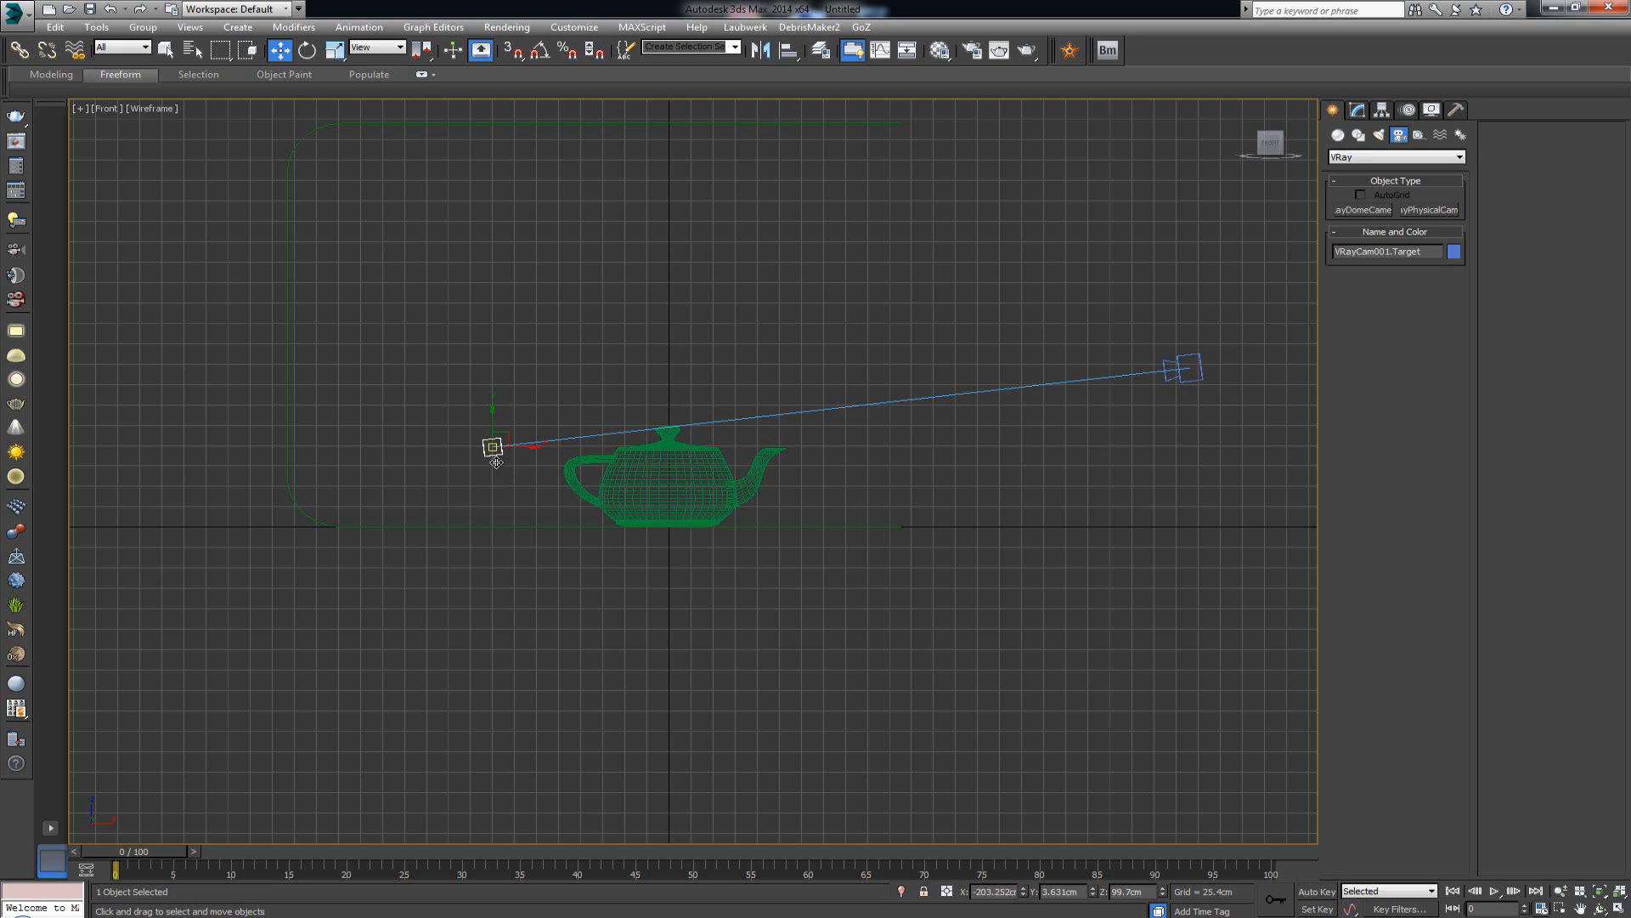
double_click(1079, 892)
click(1198, 382)
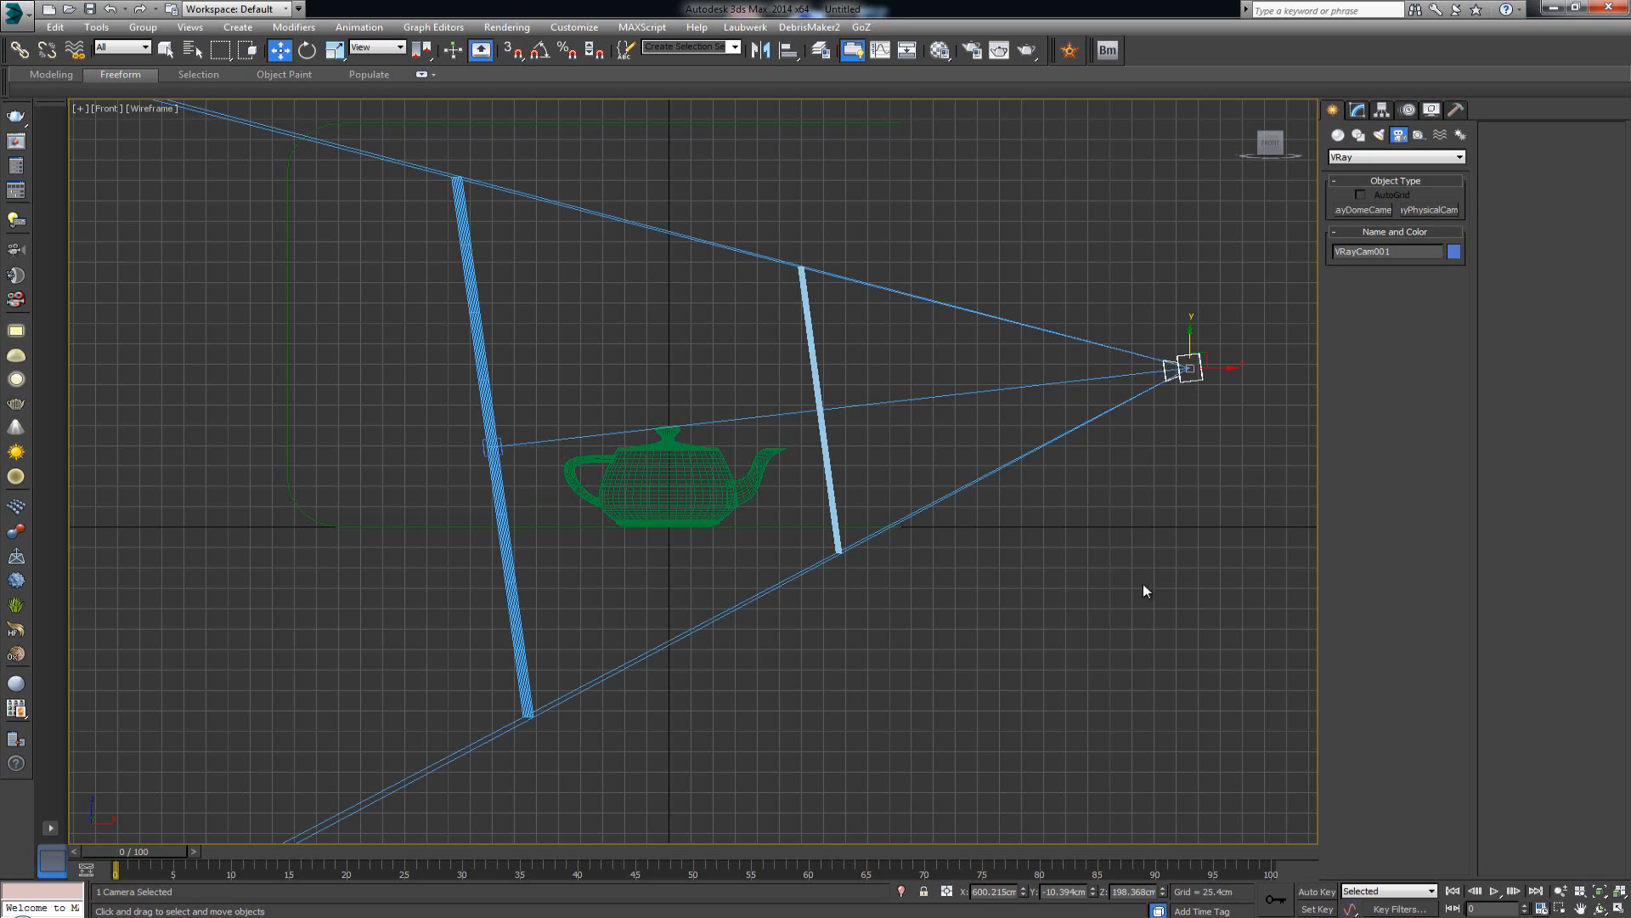
drag(1046, 890, 1091, 890)
key(ctrl+v)
key(Return)
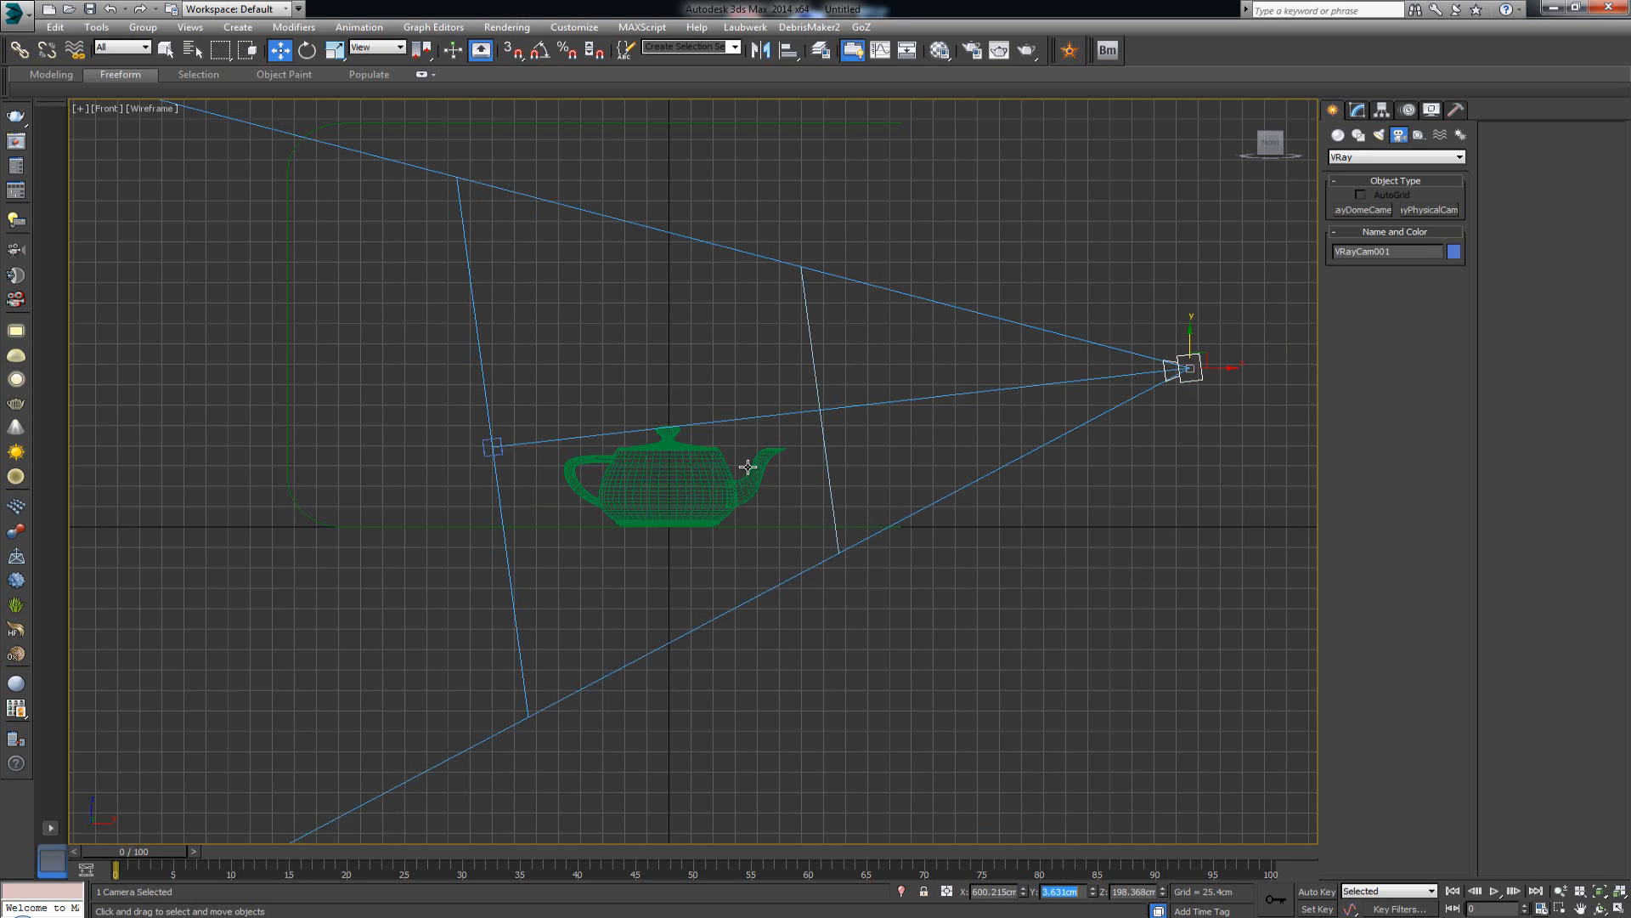
key(ctrl+z)
key(ctrl+z)
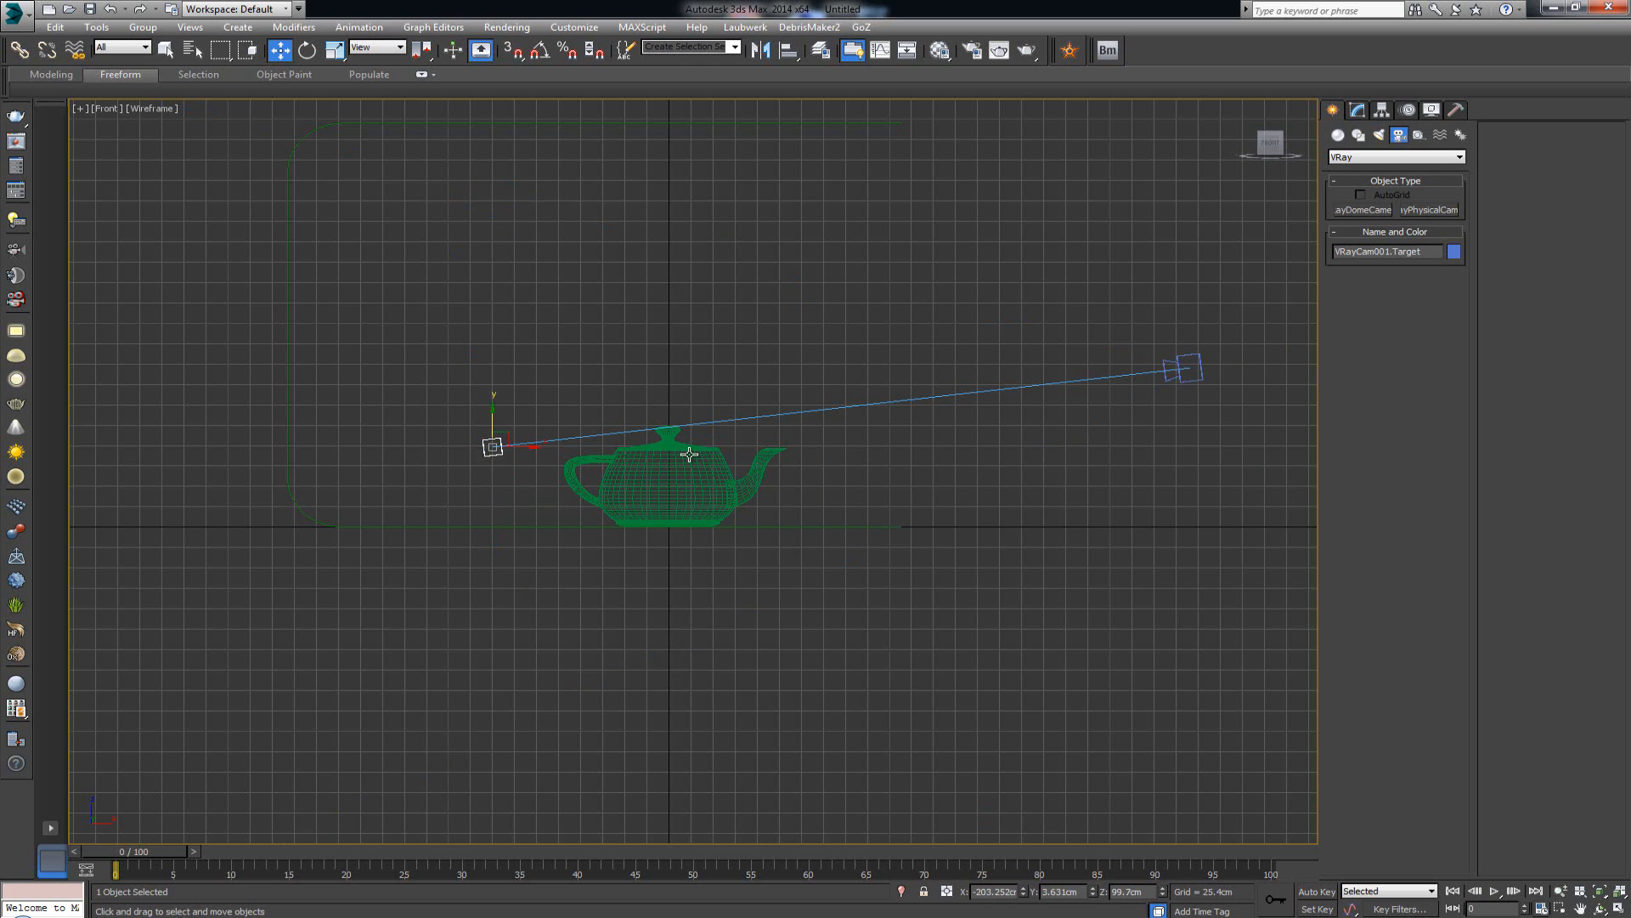
- Copy the camera target's height to the V-Ray camera, setting its Z position to 99.7 cm so it looks level
key(alt+w)
right_click(992, 770)
key(alt+w)
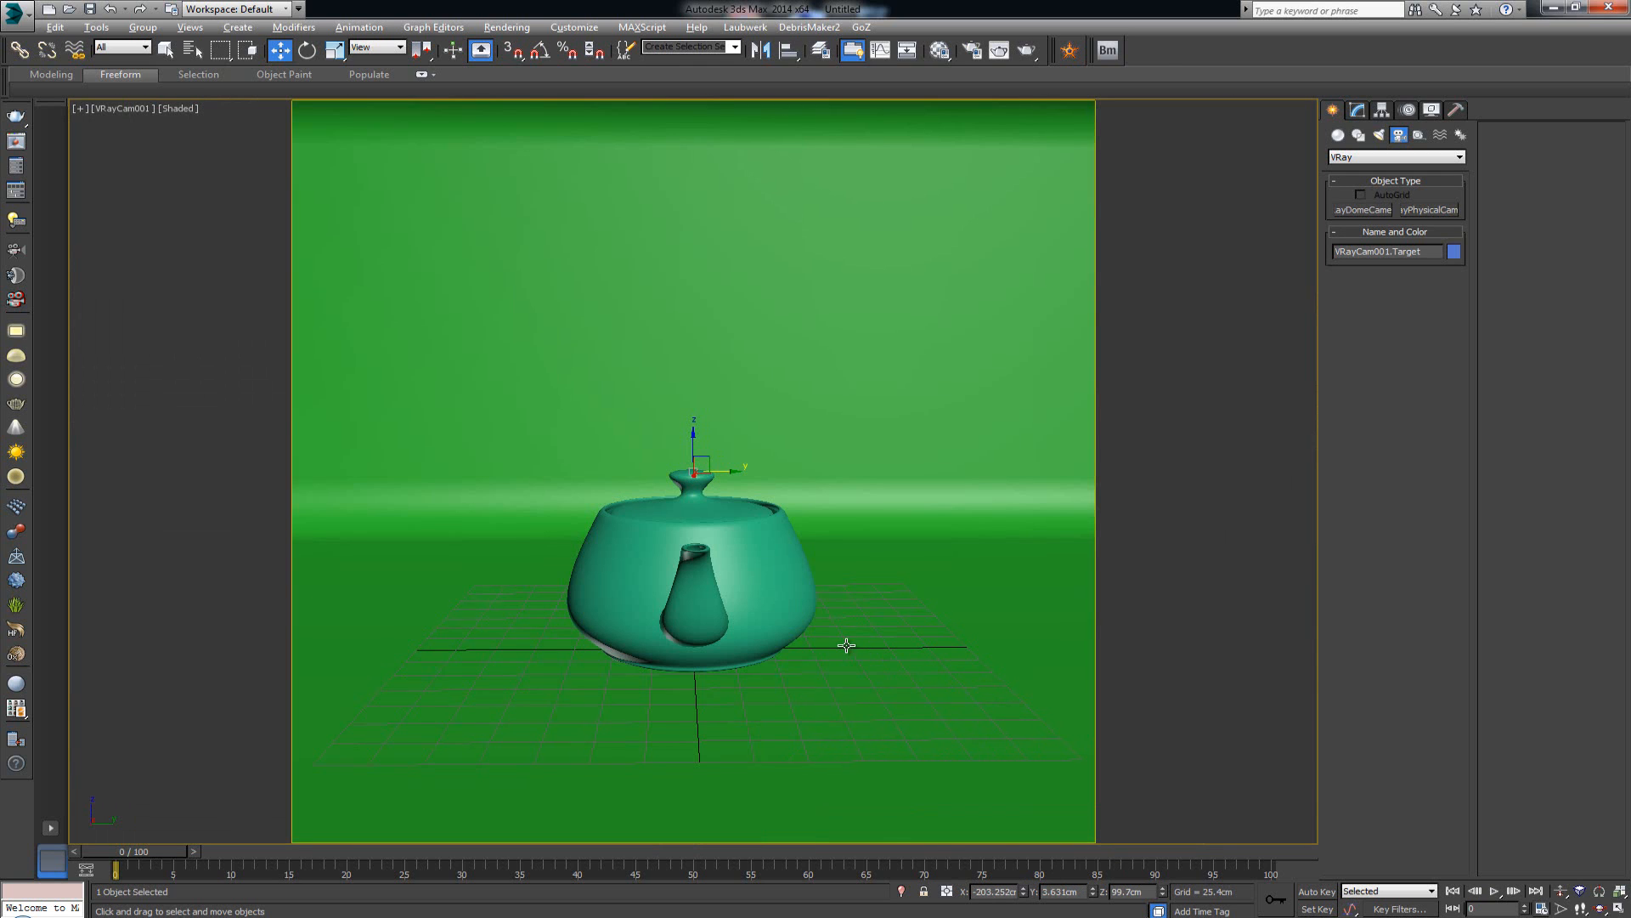
scroll(833, 613, down, 3)
alt+middle_drag(823, 613, 916, 623)
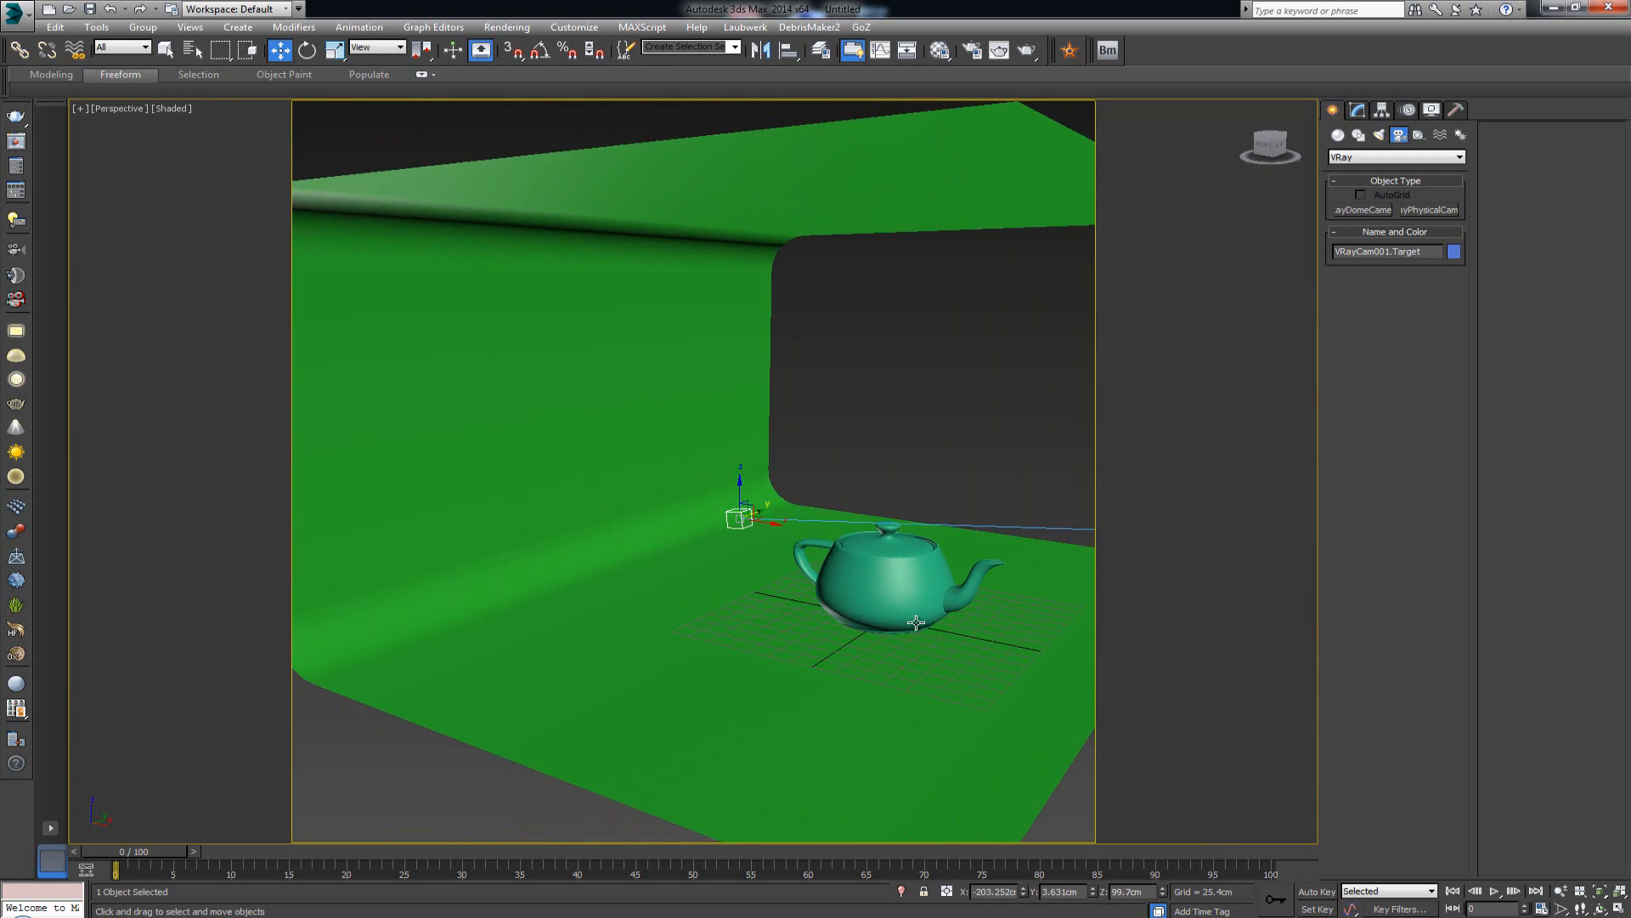
double_click(1144, 894)
scroll(844, 717, down, 6)
middle_drag(961, 655, 878, 644)
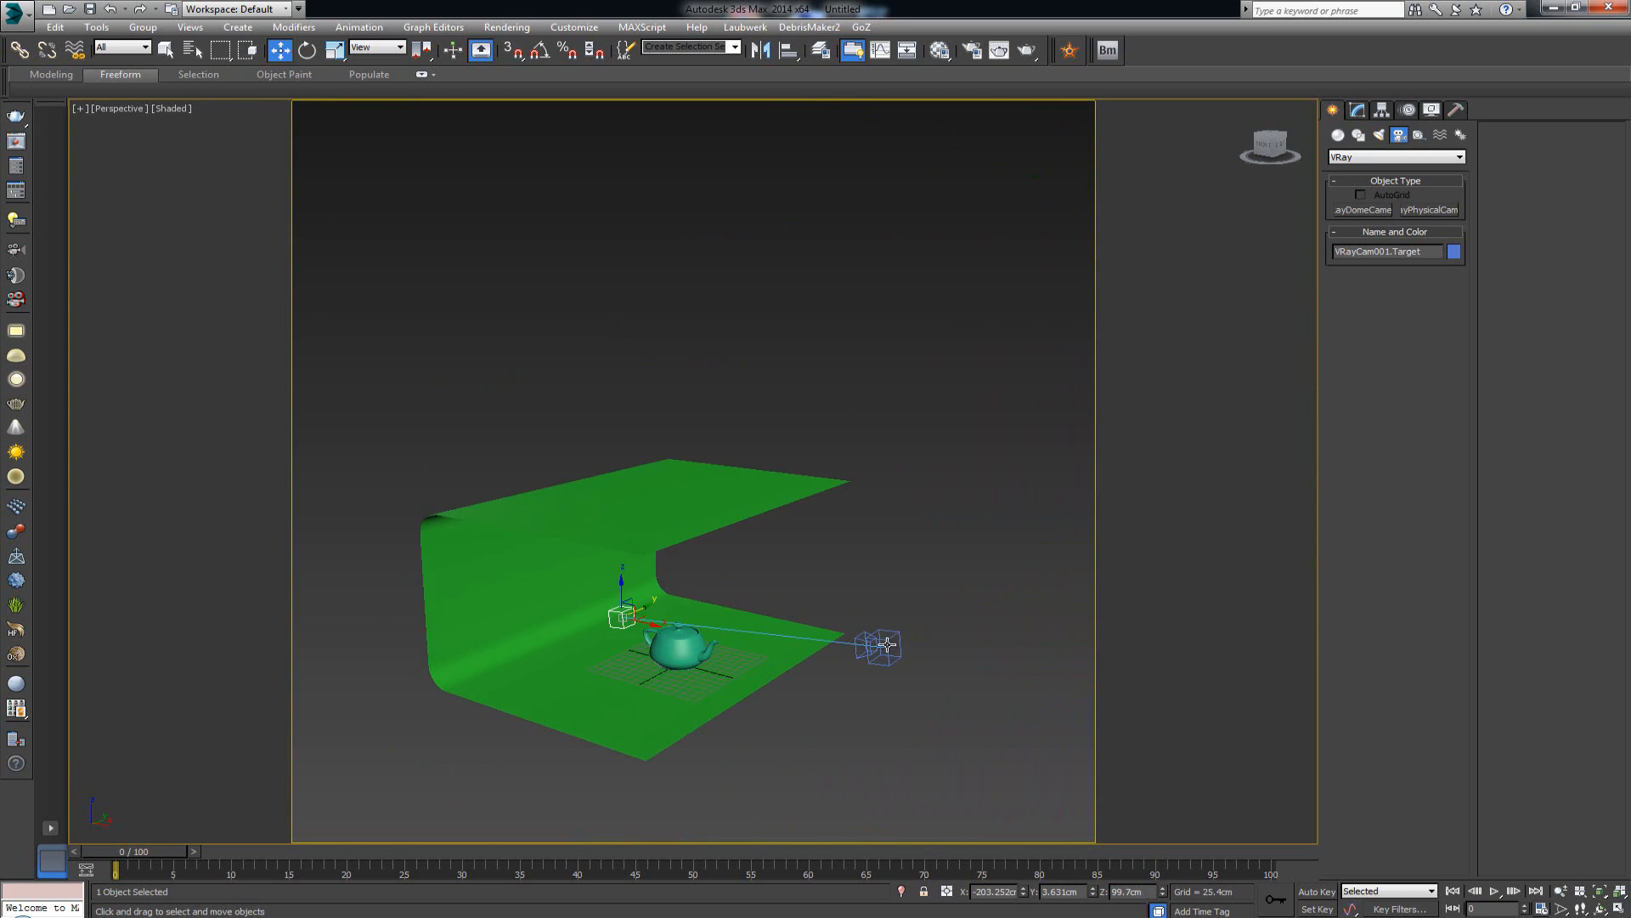
click(897, 654)
click(884, 649)
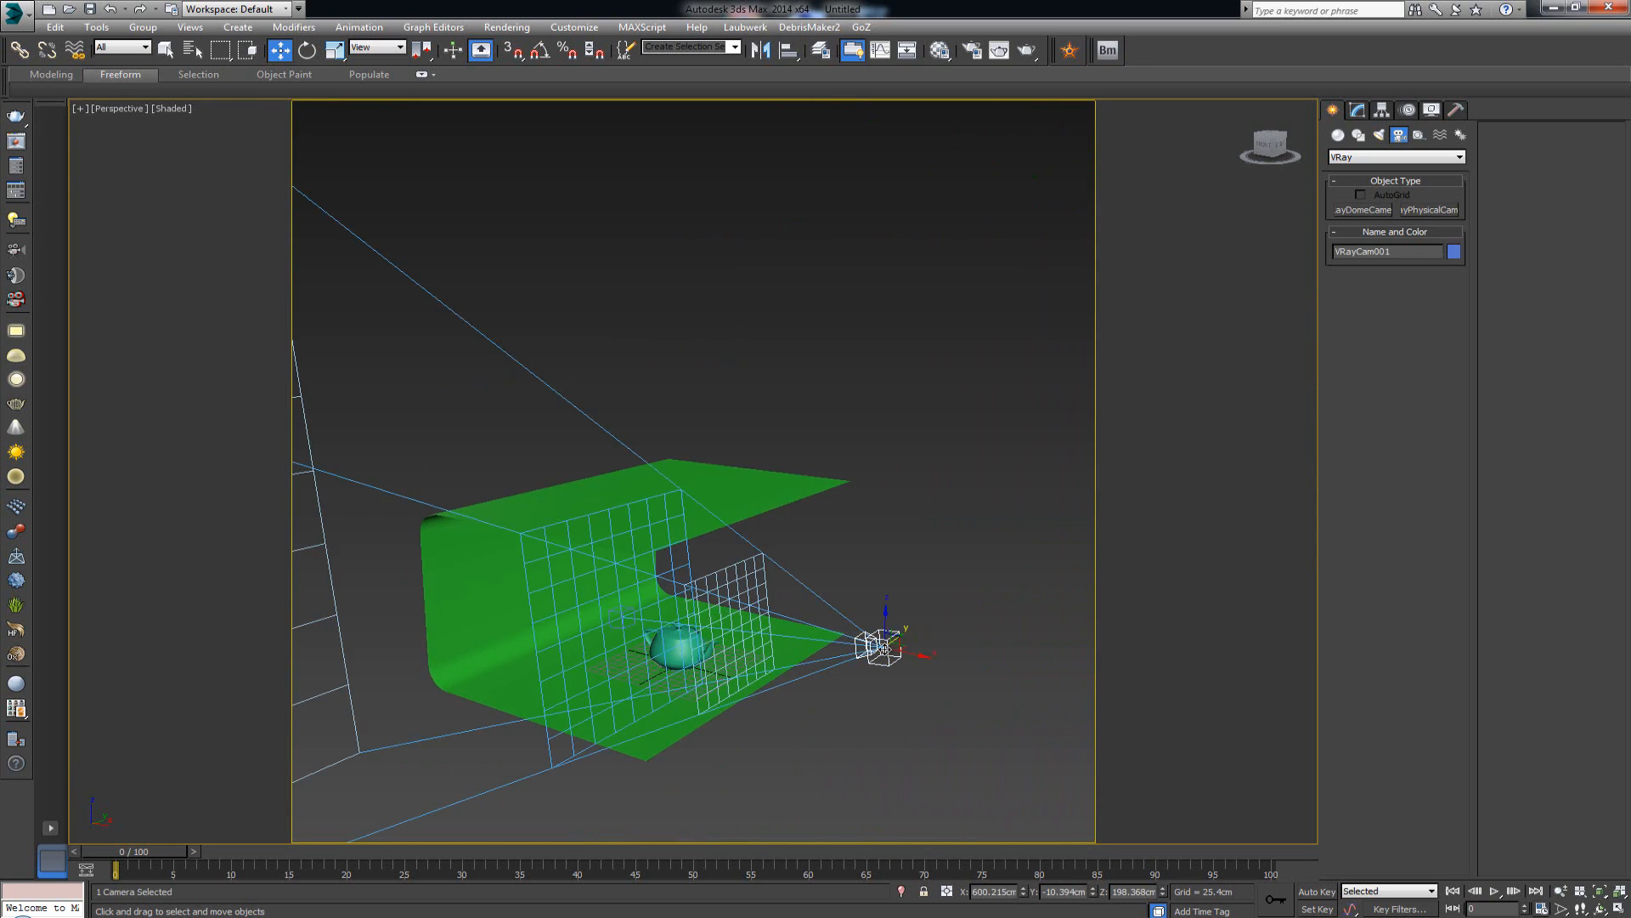
double_click(1115, 892)
key(ctrl+v)
key(Return)
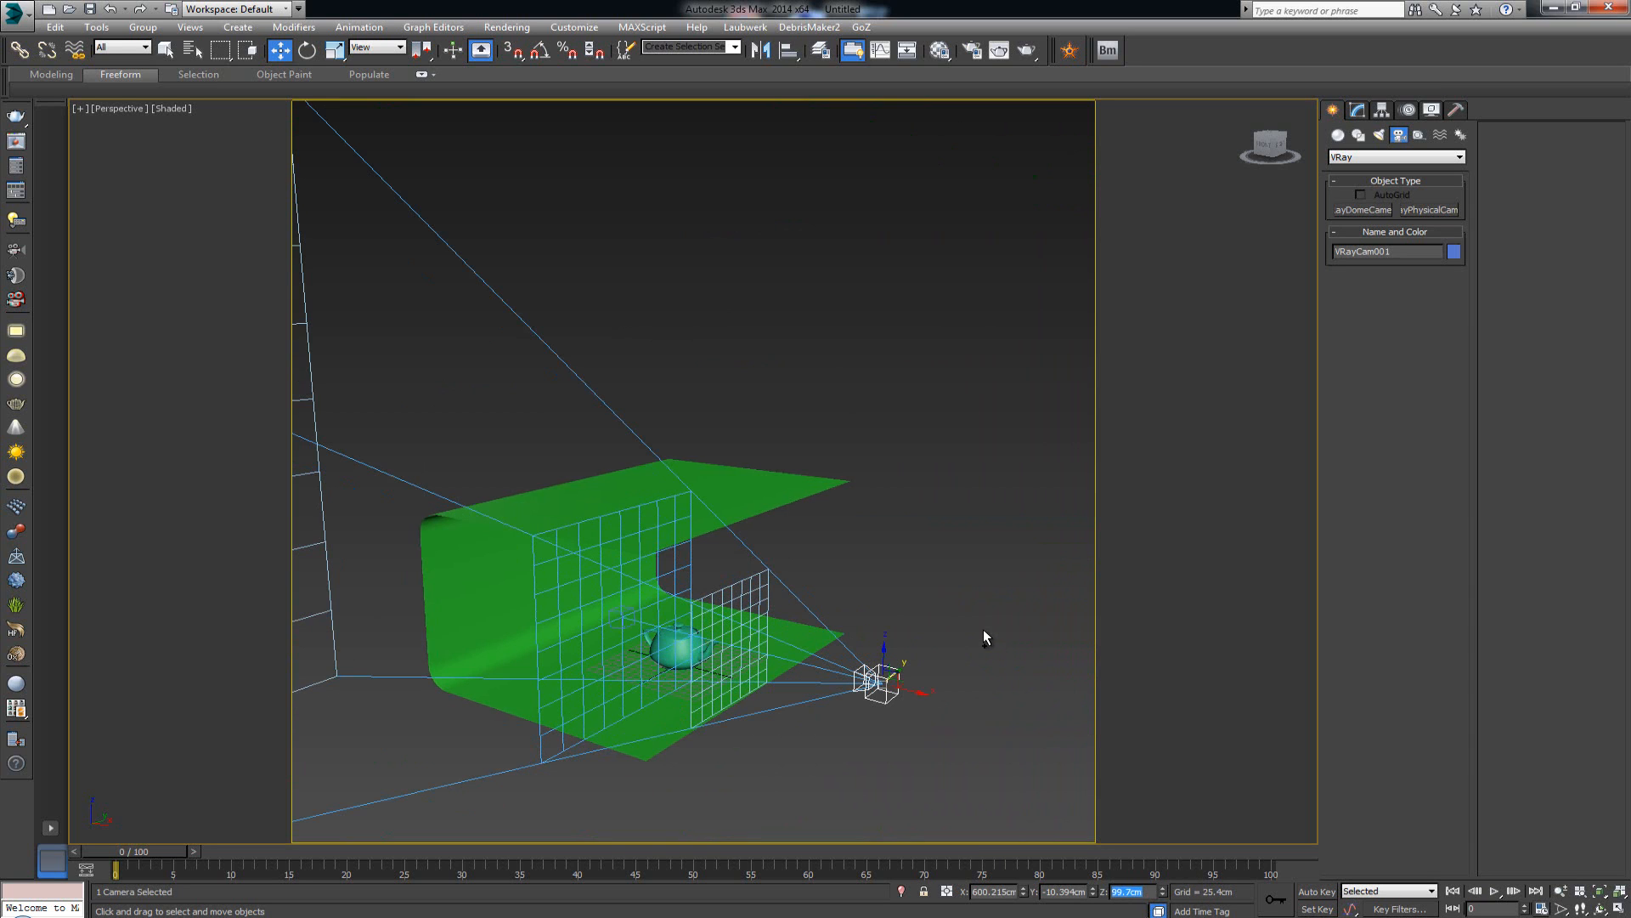
- Look through the V-Ray camera, dolly in closer and pan so the teapot sits in the lower half, and show all four viewports
click(635, 625)
key(c)
middle_drag(680, 560, 679, 619)
click(1561, 891)
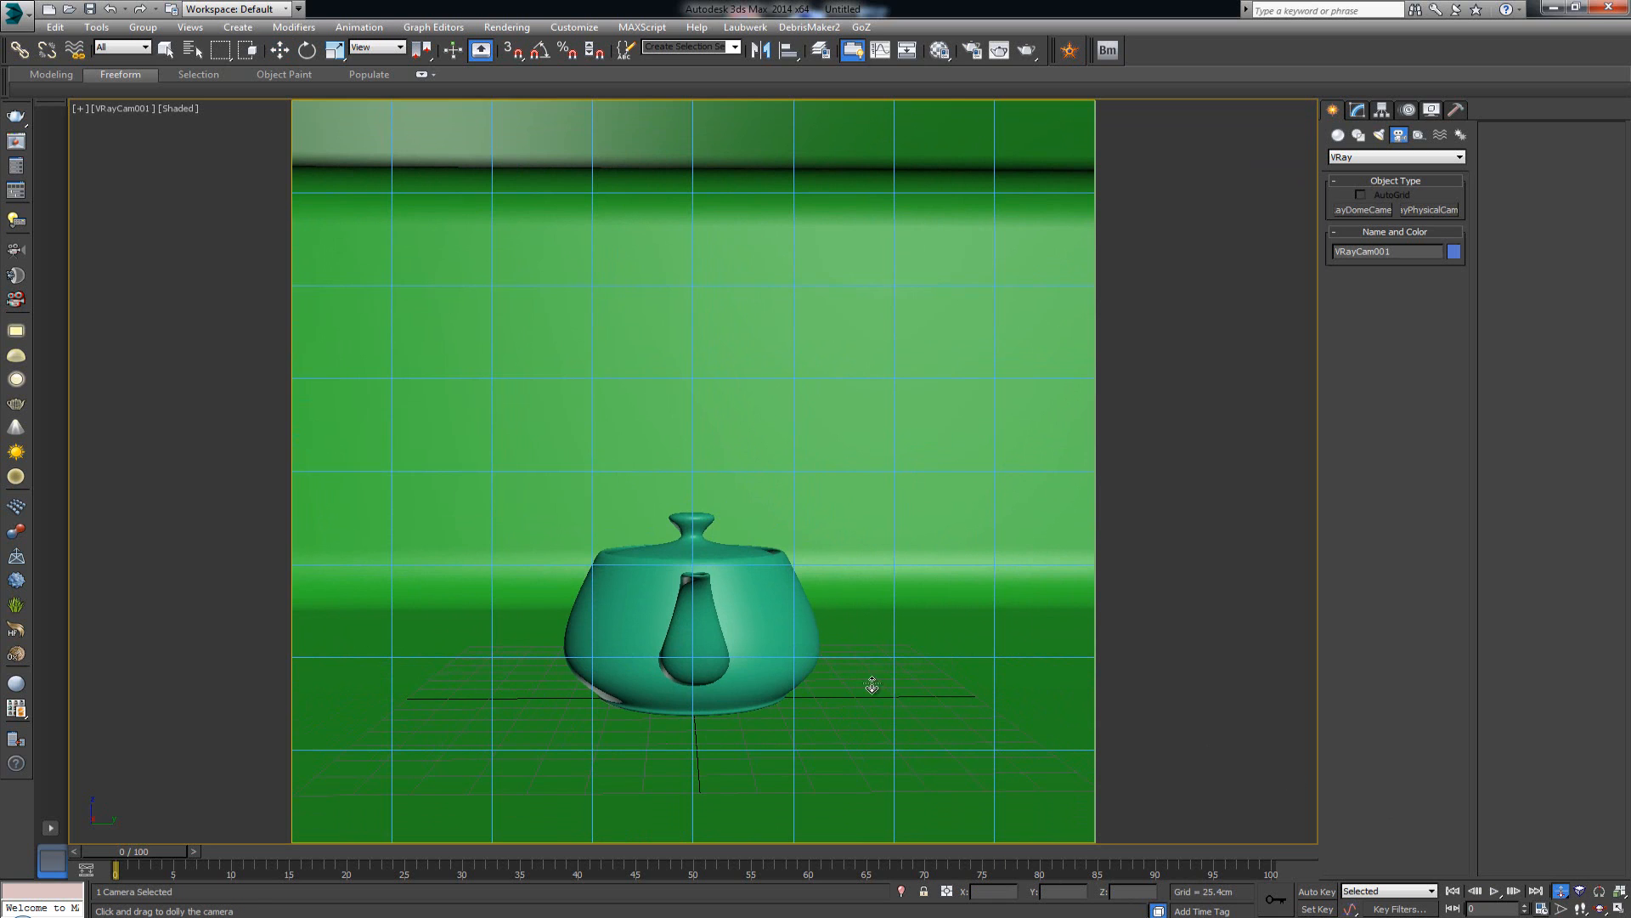
drag(749, 646, 751, 625)
middle_drag(751, 631, 748, 590)
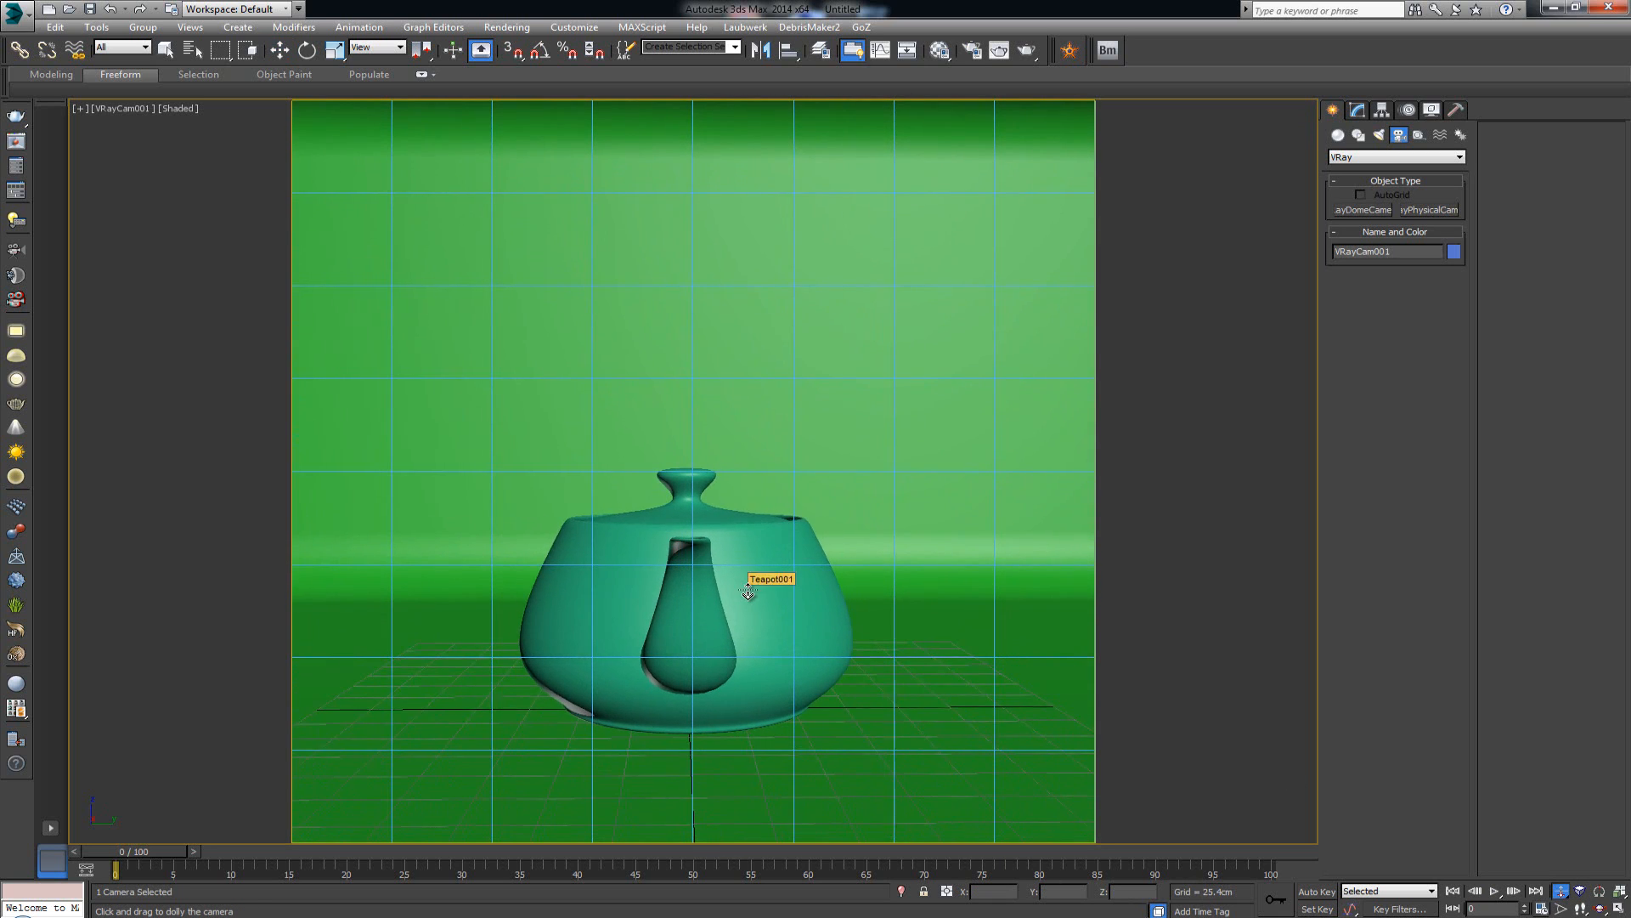
key(w)
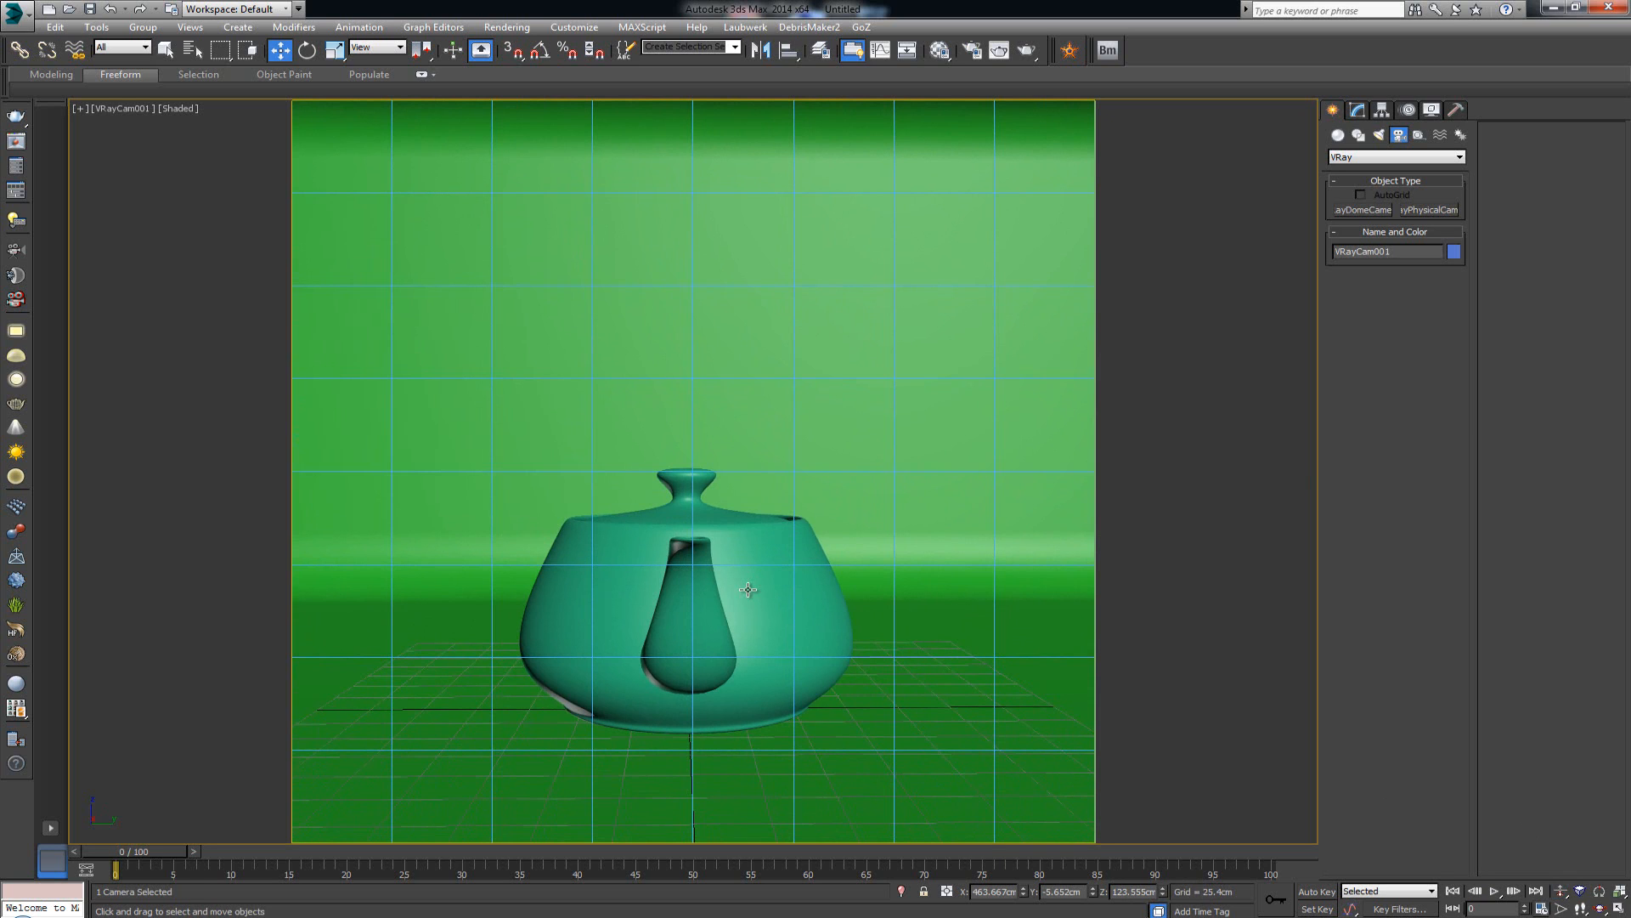
key(alt+w)
middle_drag(662, 262, 622, 275)
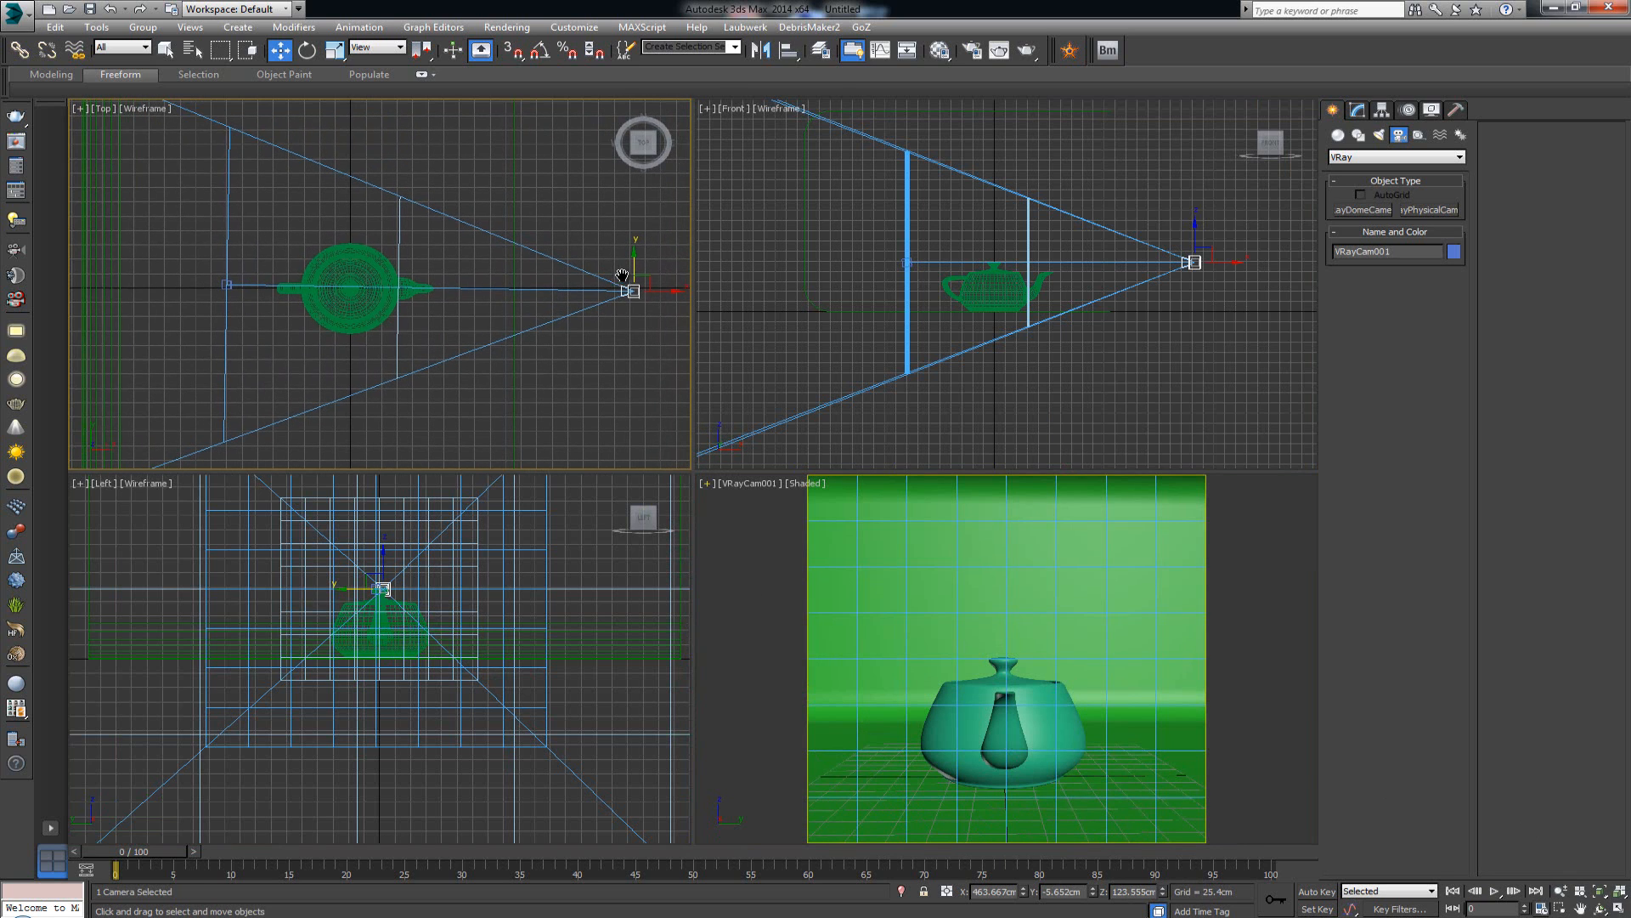
- Open the V-Ray camera's parameters and set its f-number to 6
click(1357, 111)
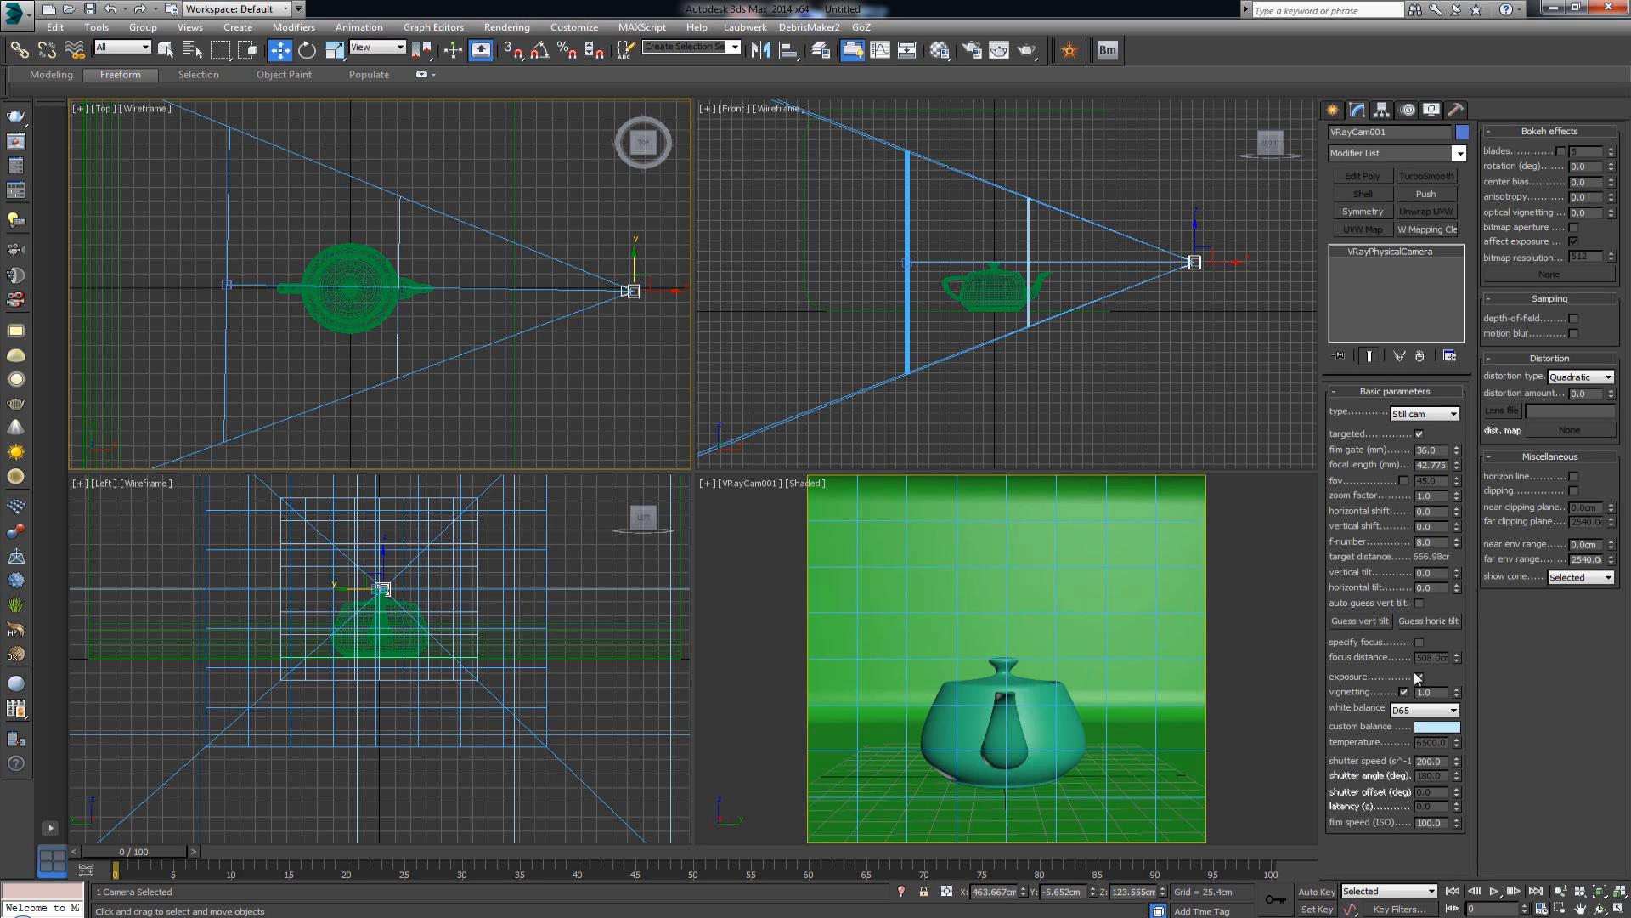
click(354, 270)
drag(600, 384, 510, 425)
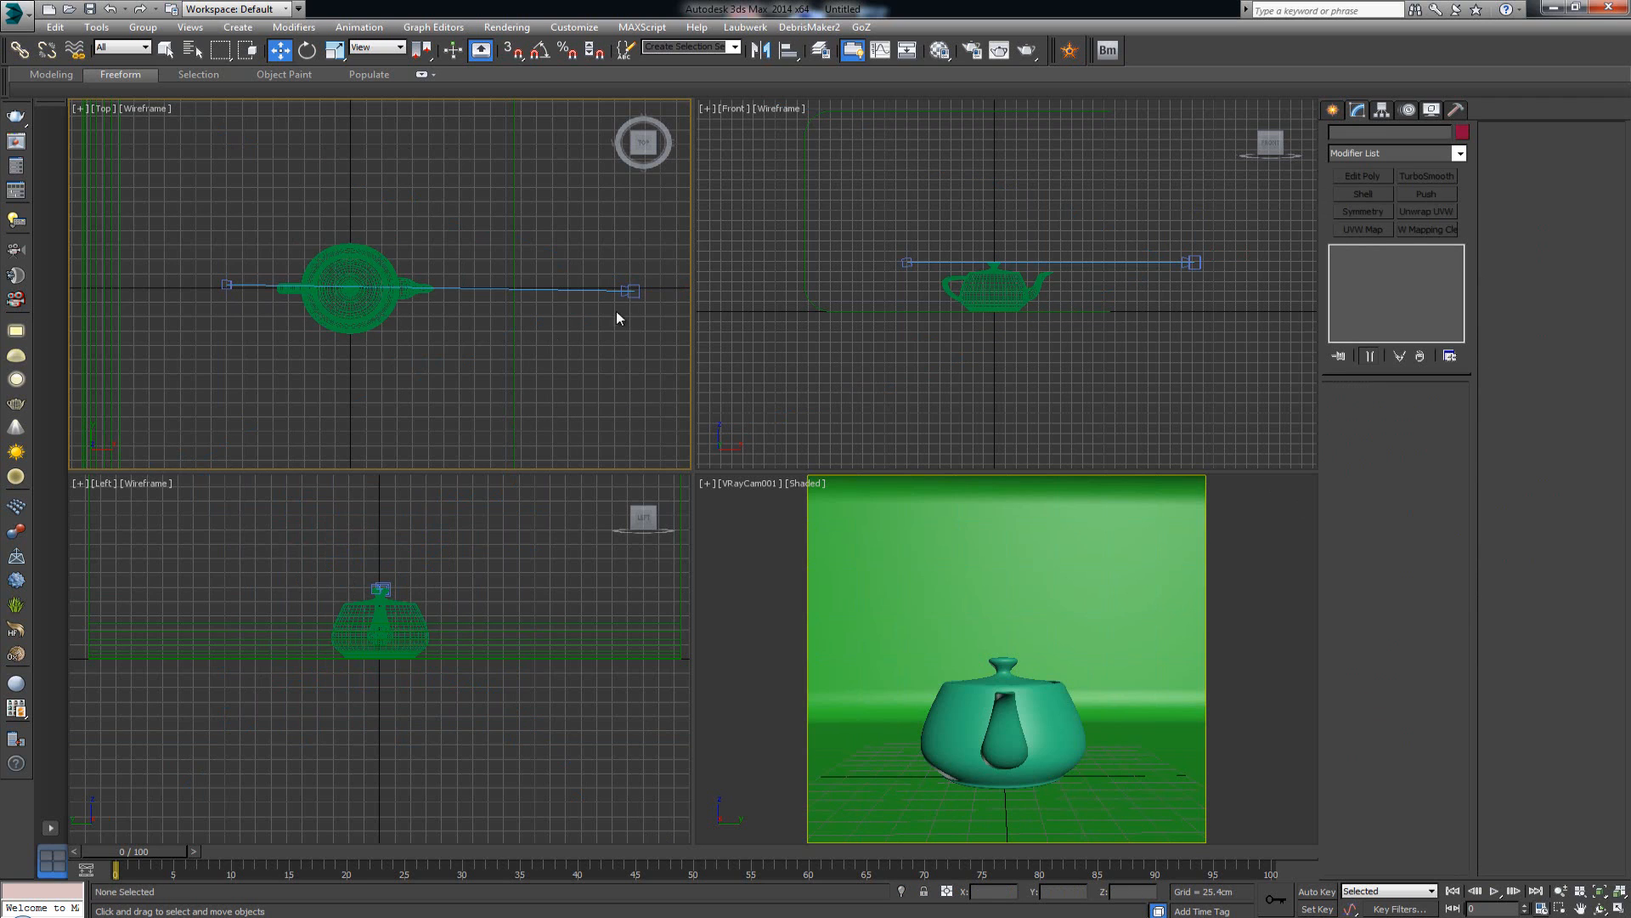
click(633, 291)
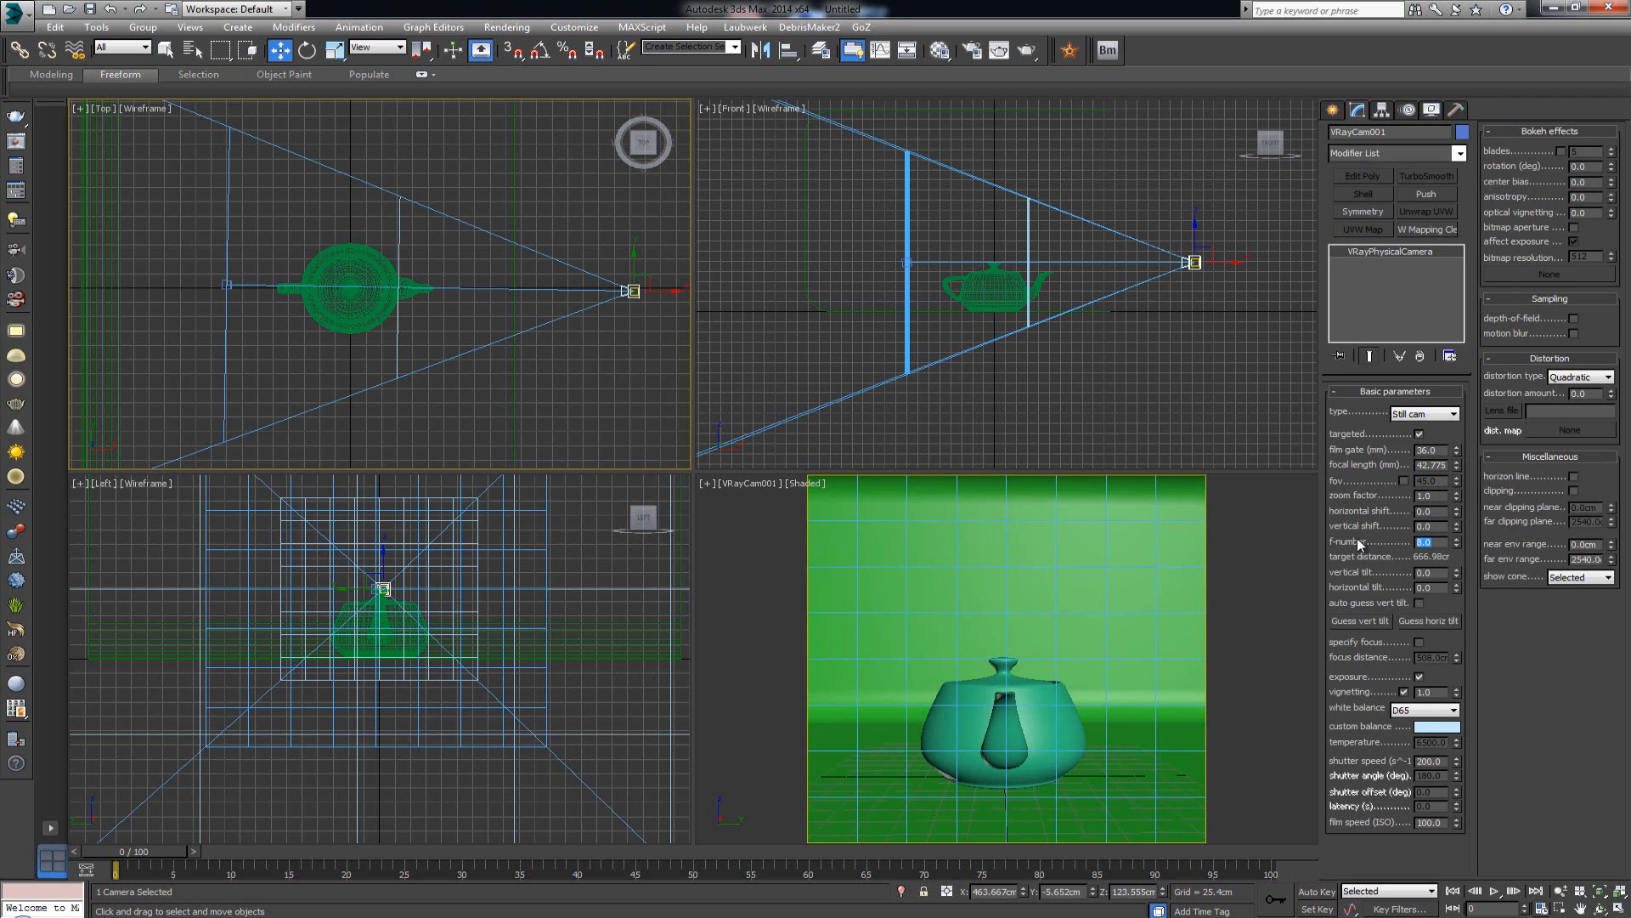
key(Return)
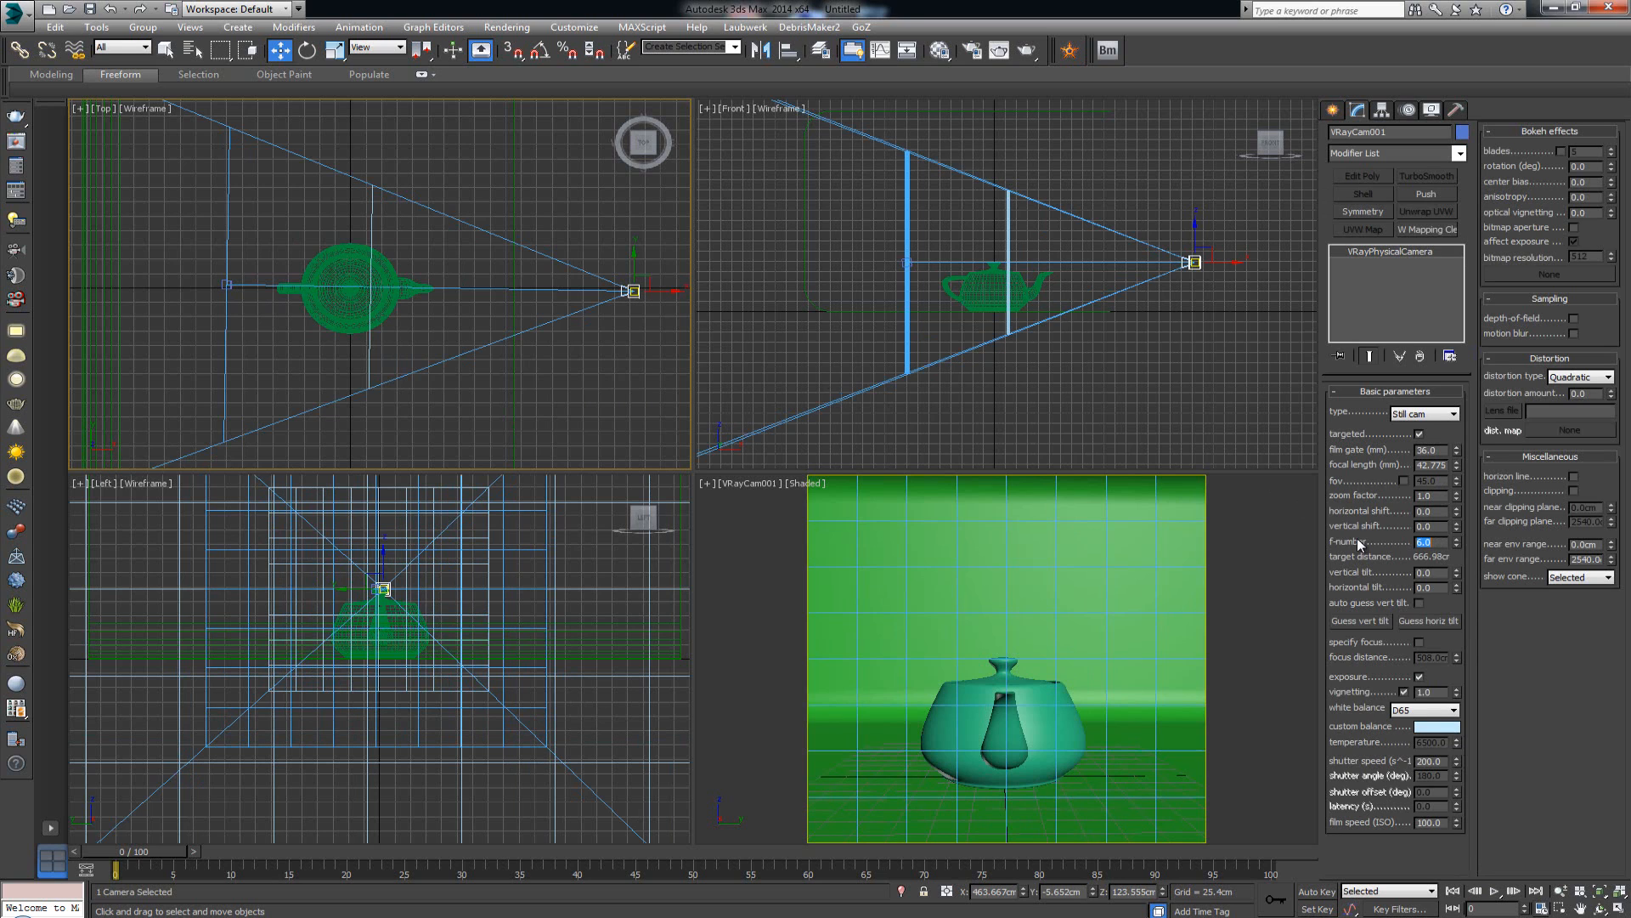
- Set the V-Ray camera's white balance to Neutral and turn off vignetting
click(1423, 711)
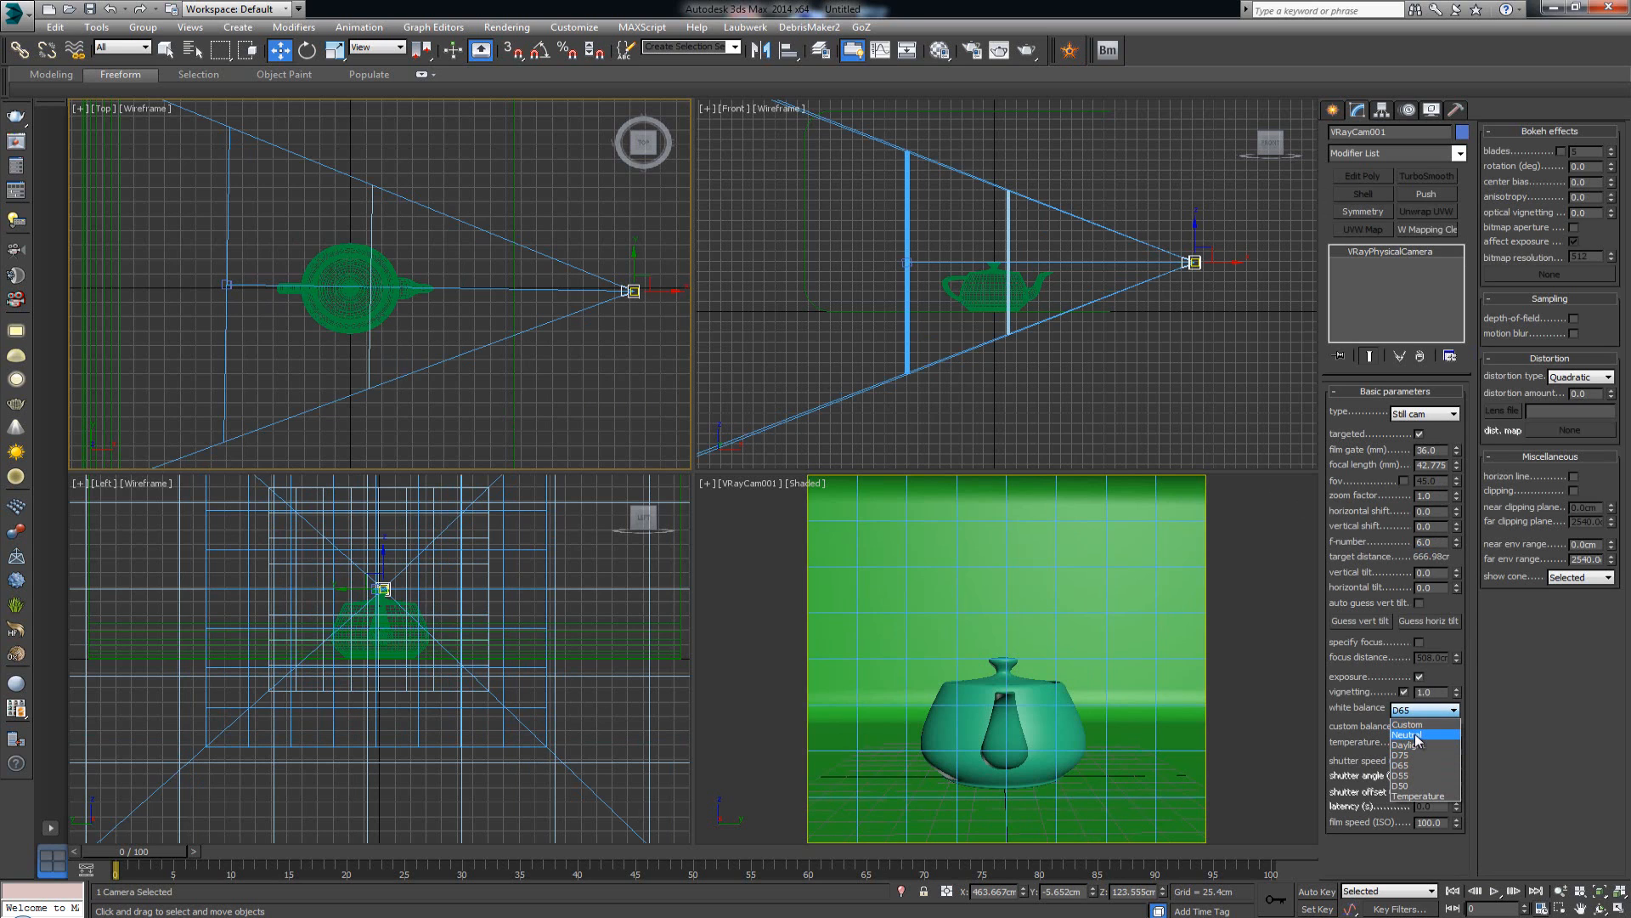
click(1417, 735)
click(1406, 692)
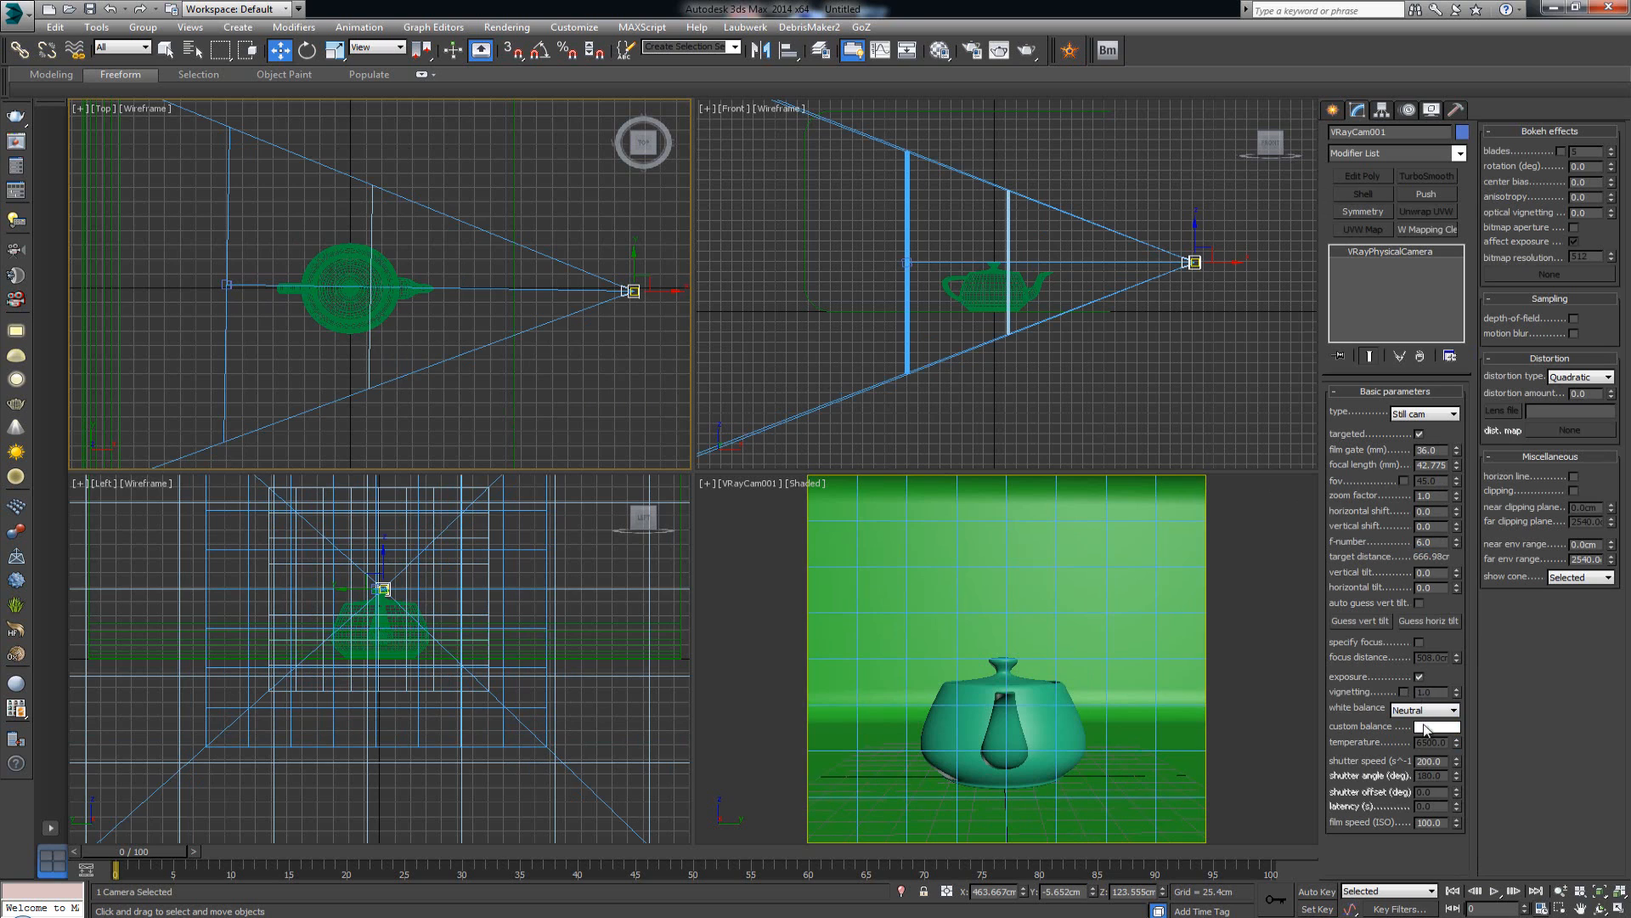
drag(1446, 762, 1399, 761)
click(1166, 428)
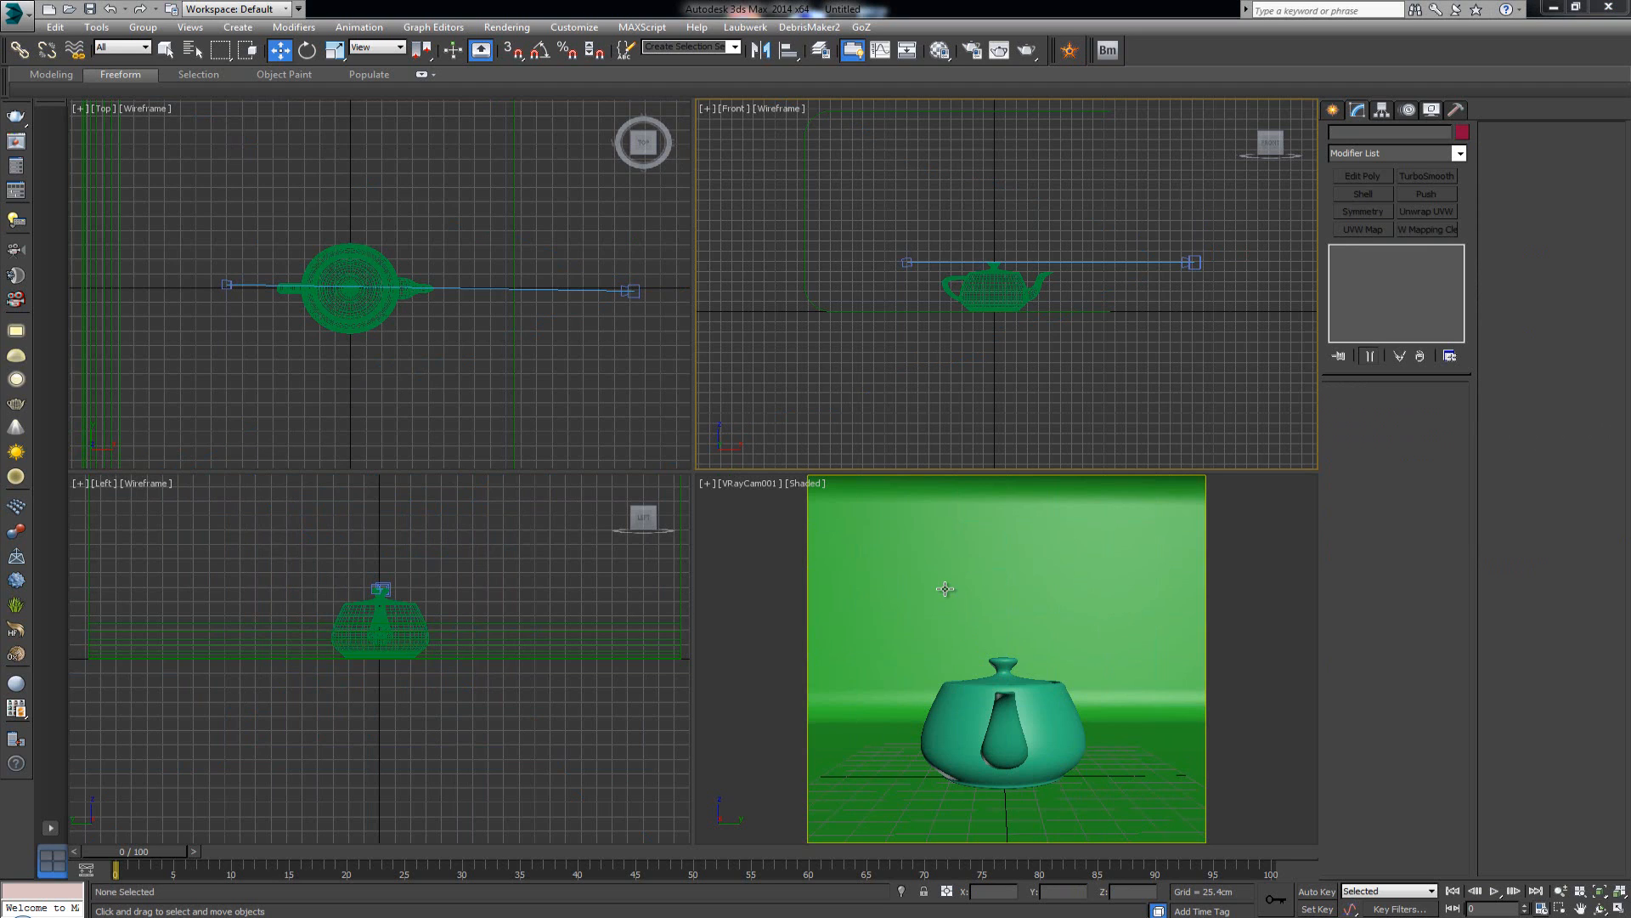
- Assign Material #1 to the curved backdrop and set its diffuse color to pure white
click(757, 515)
key(m)
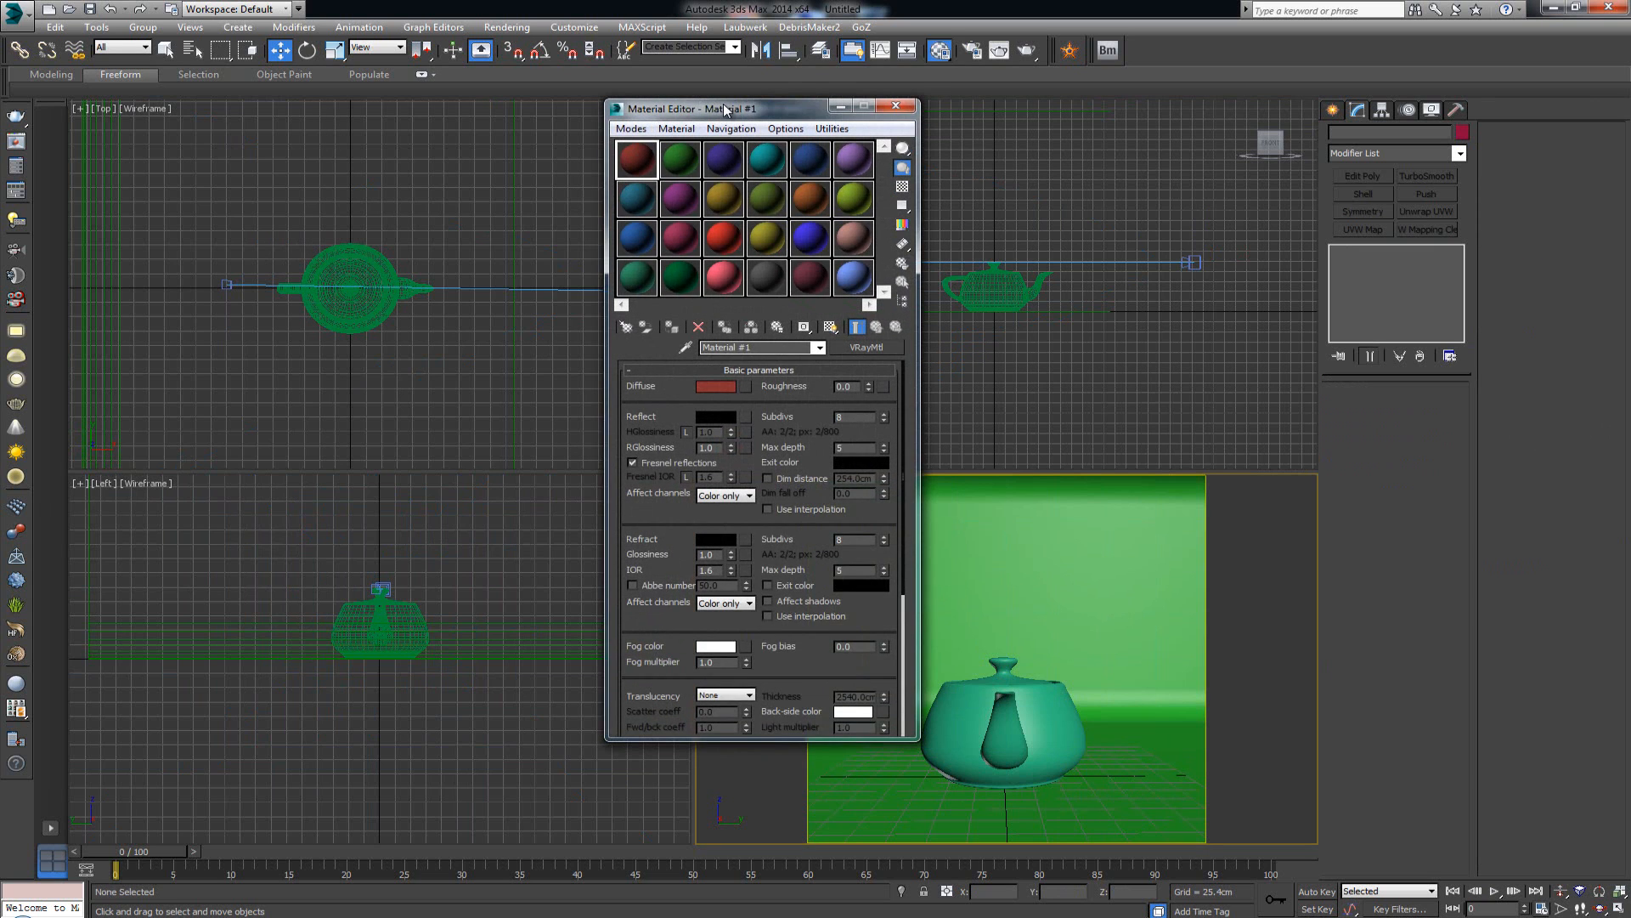
drag(728, 109, 207, 90)
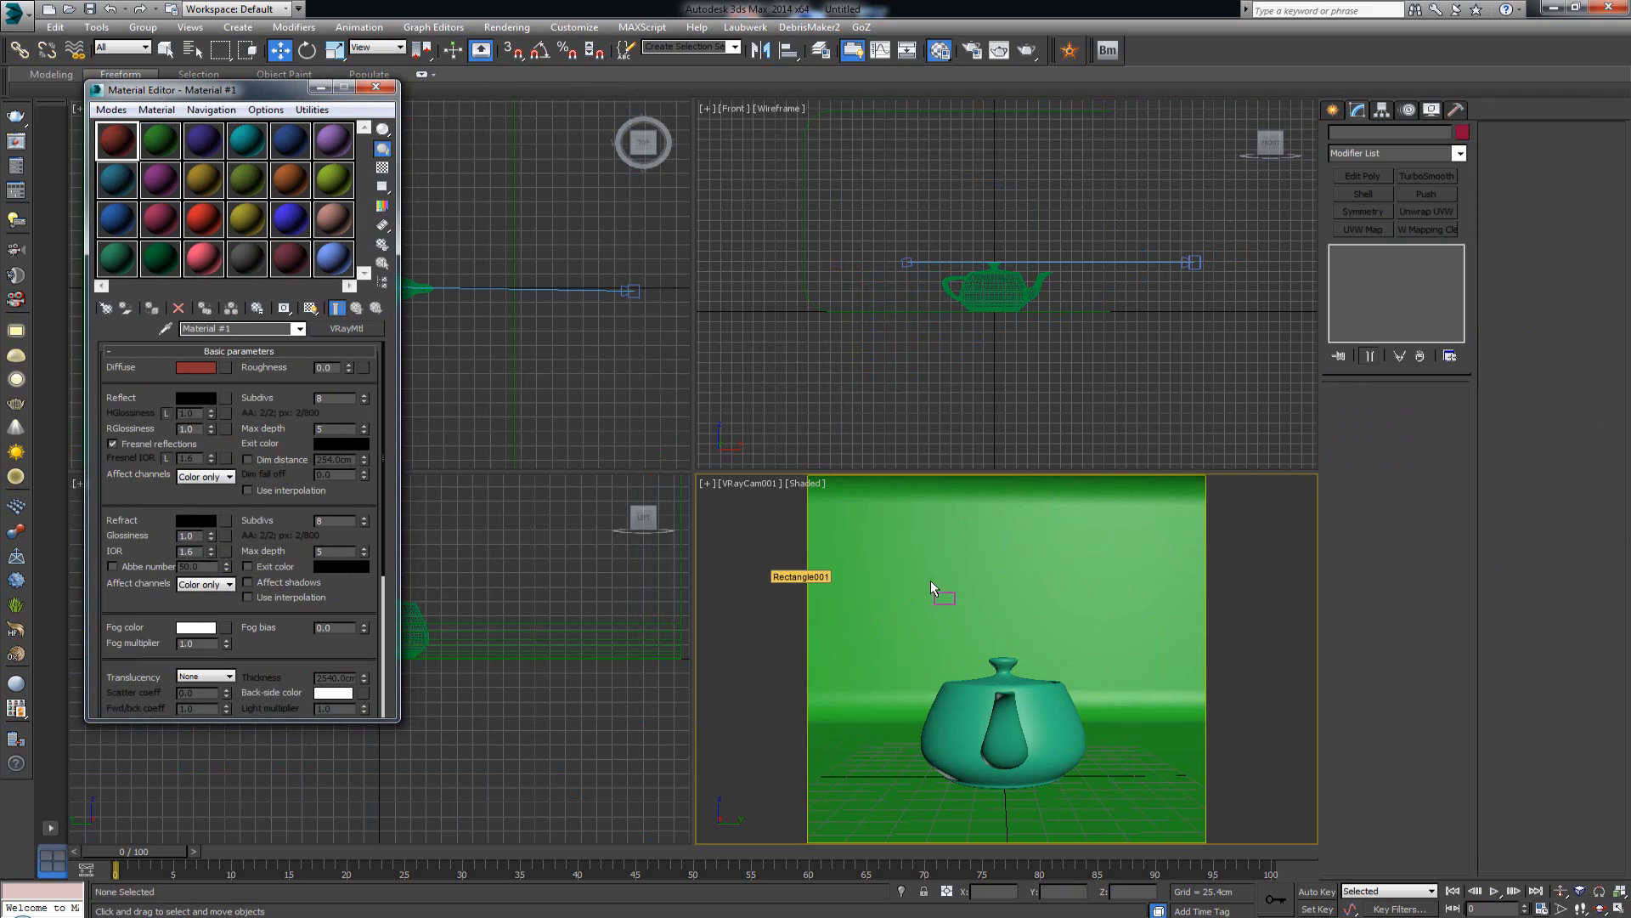
drag(932, 586, 933, 587)
click(187, 370)
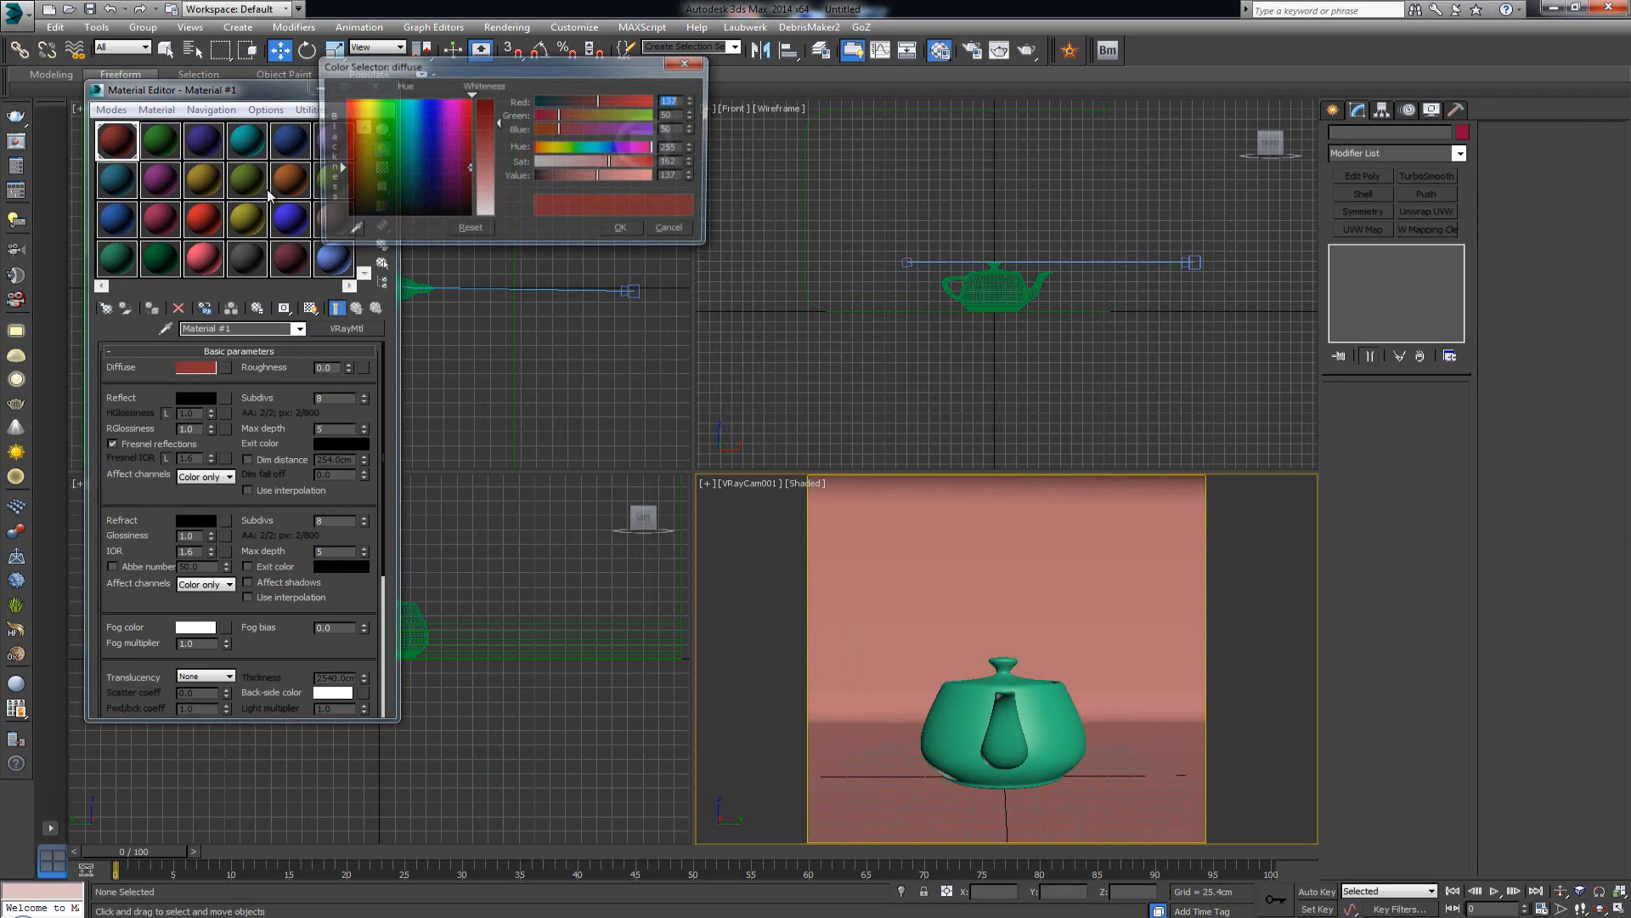
drag(482, 119, 493, 227)
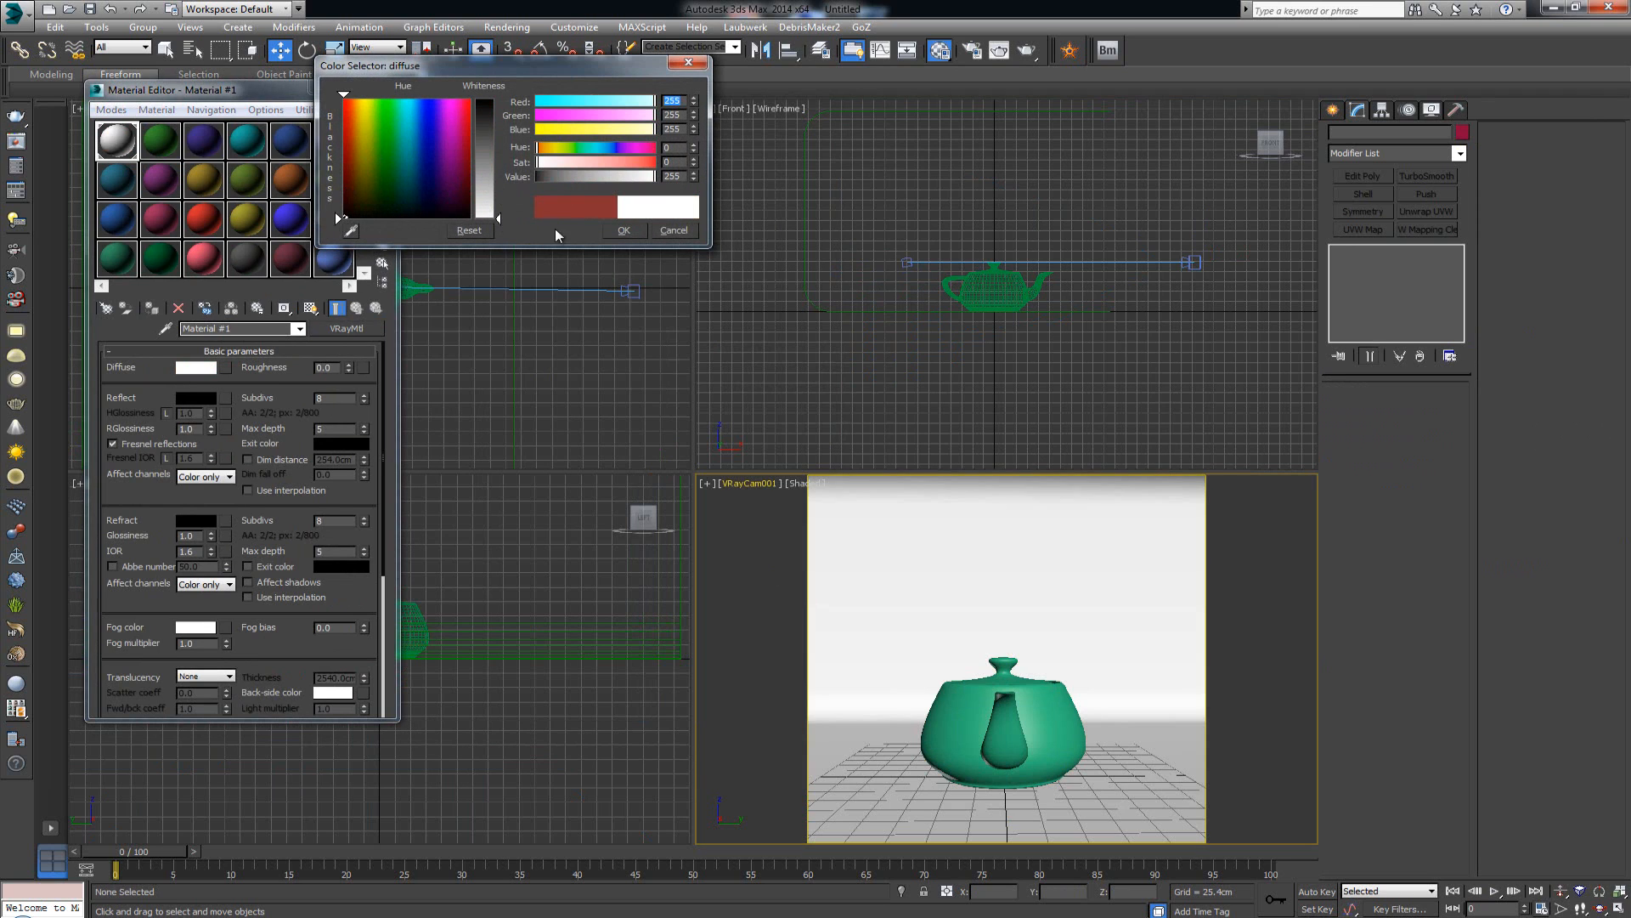
click(637, 235)
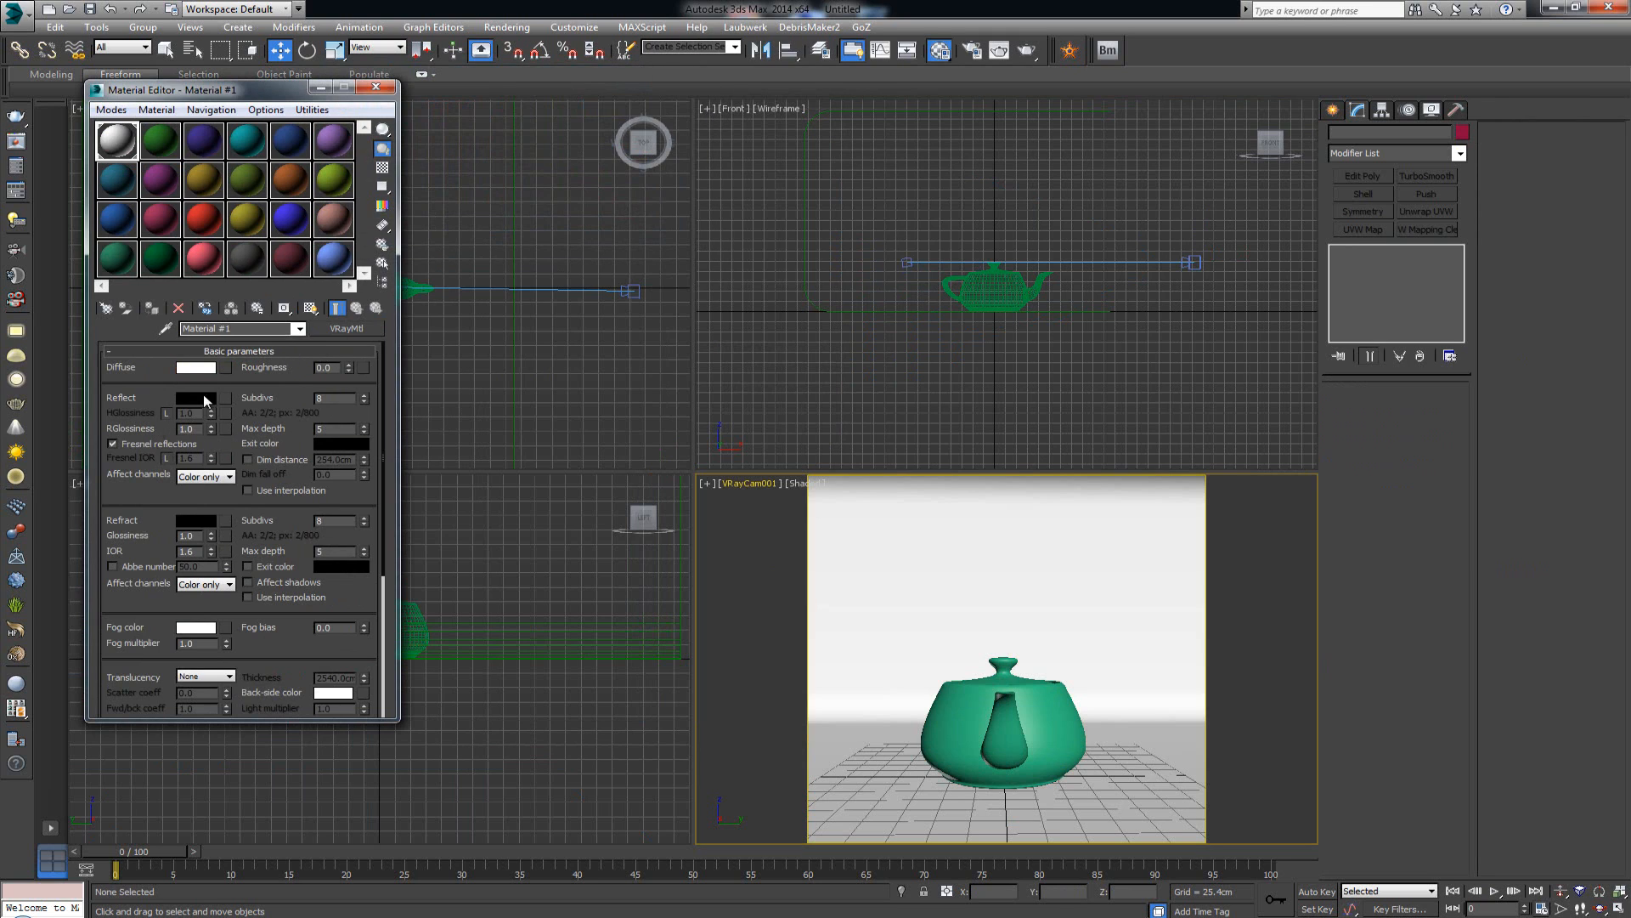
- Assign Material #2 to the teapot and set its diffuse color to pure black
click(159, 151)
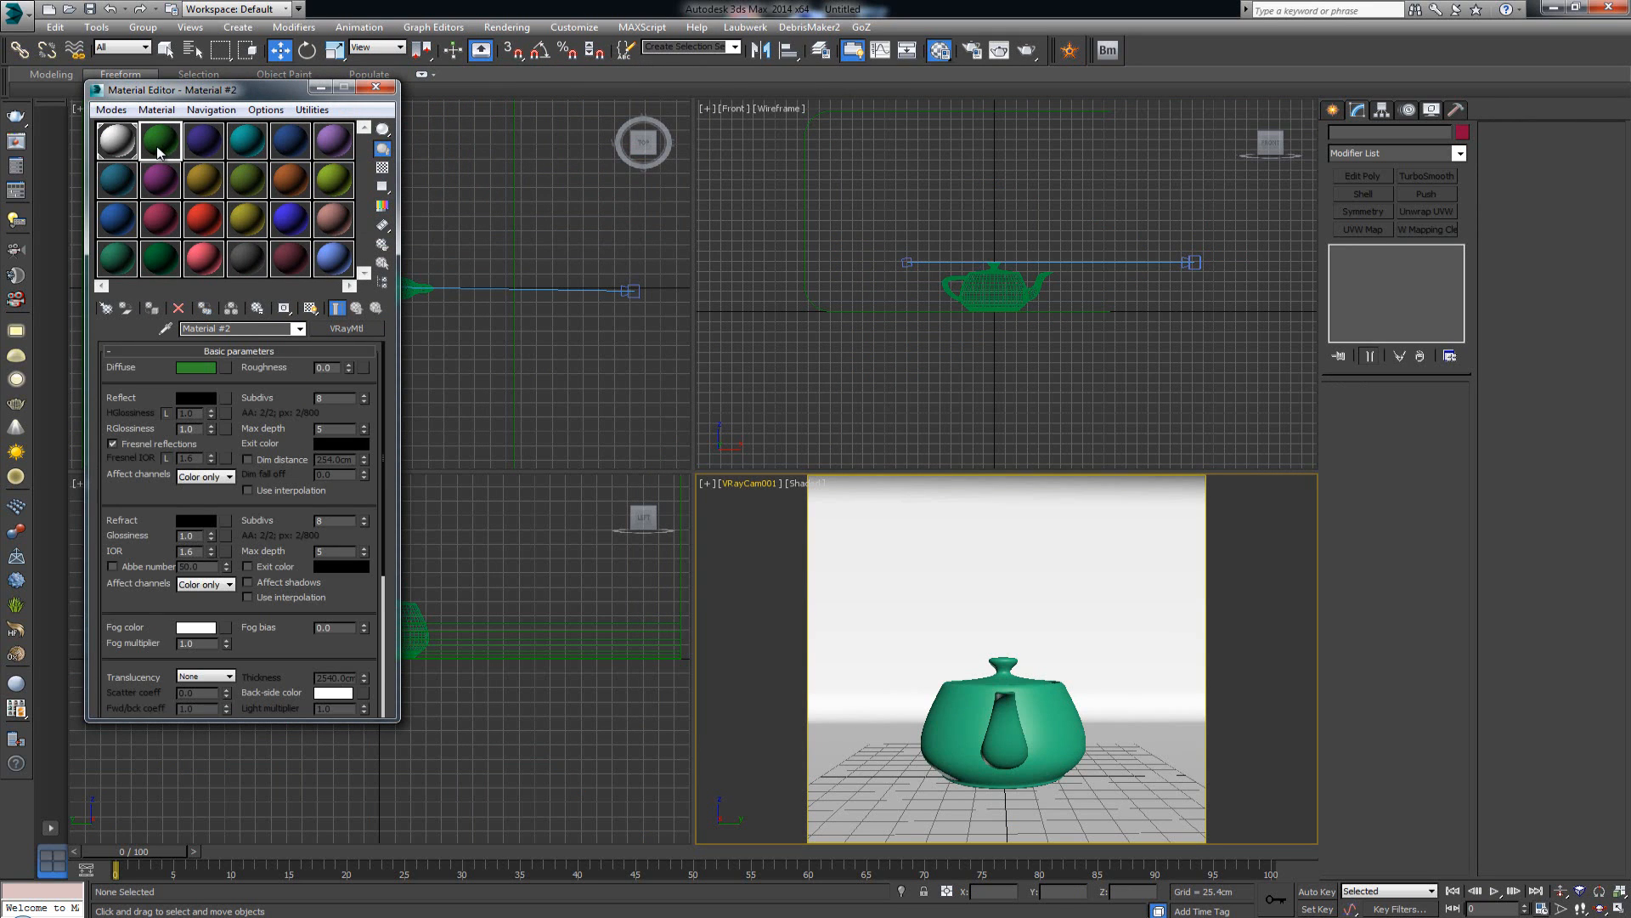
drag(159, 151, 984, 724)
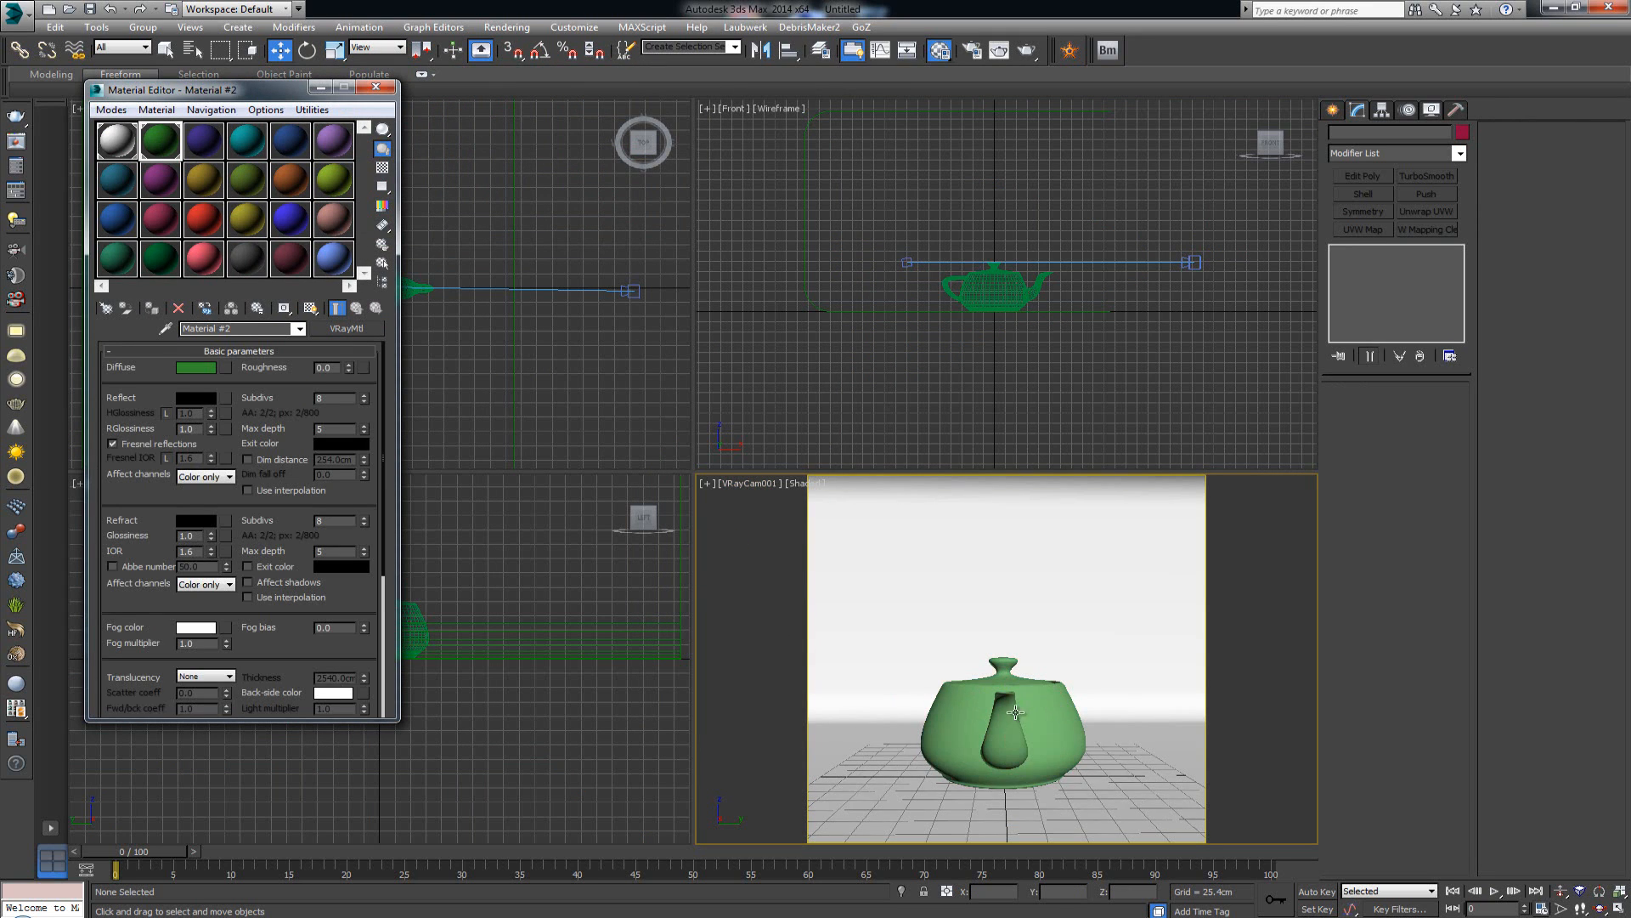
click(201, 368)
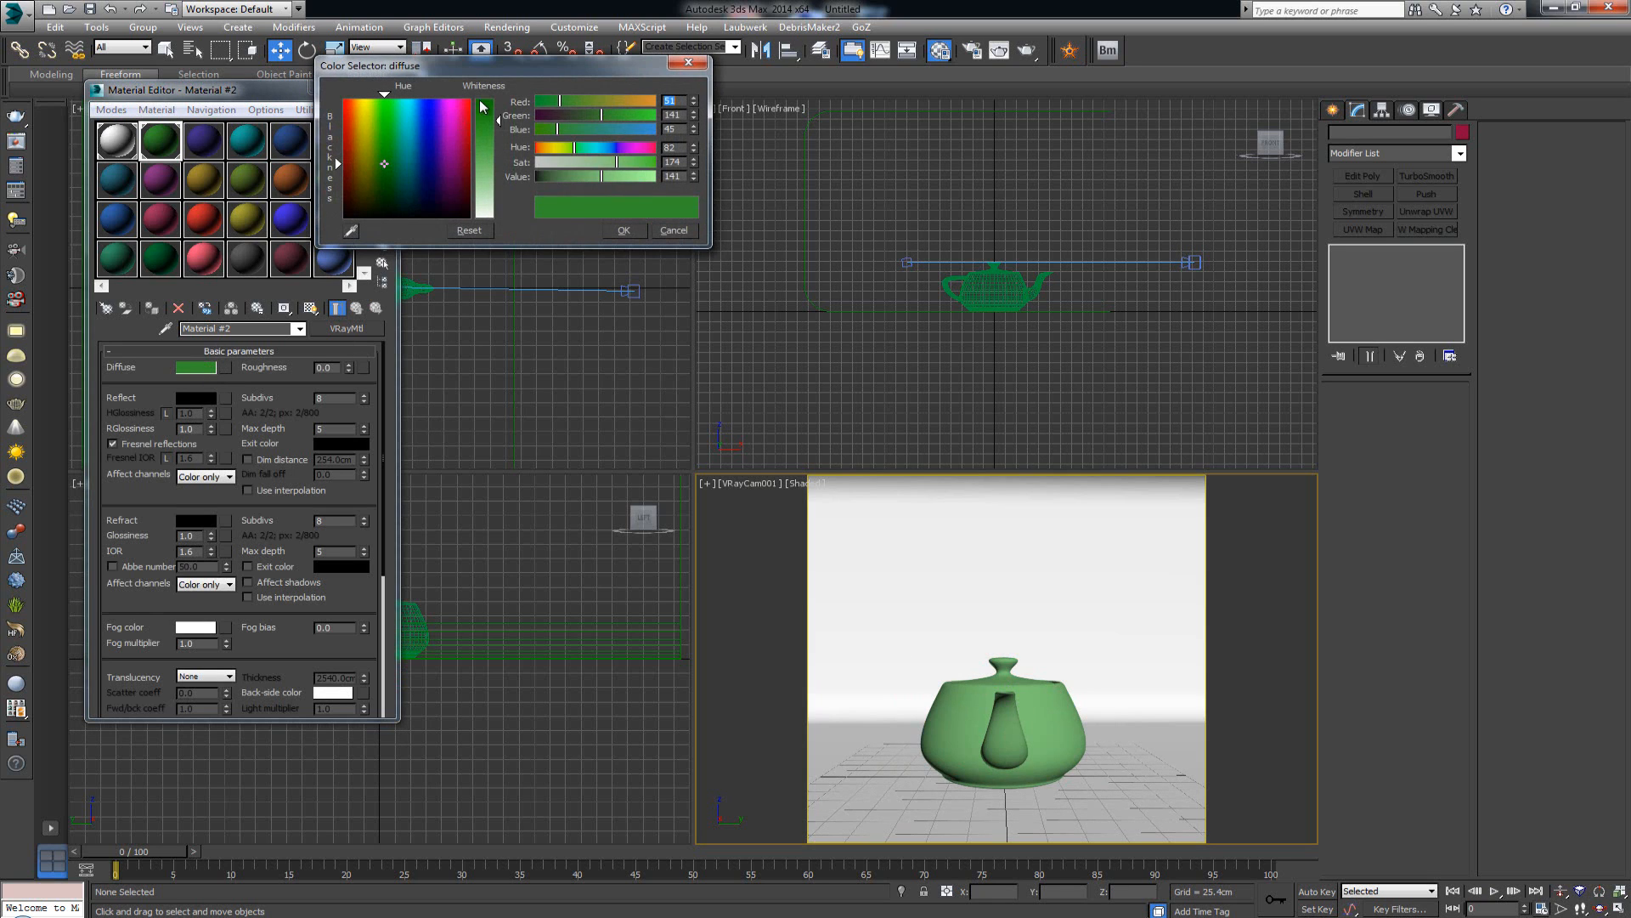
drag(374, 219, 343, 222)
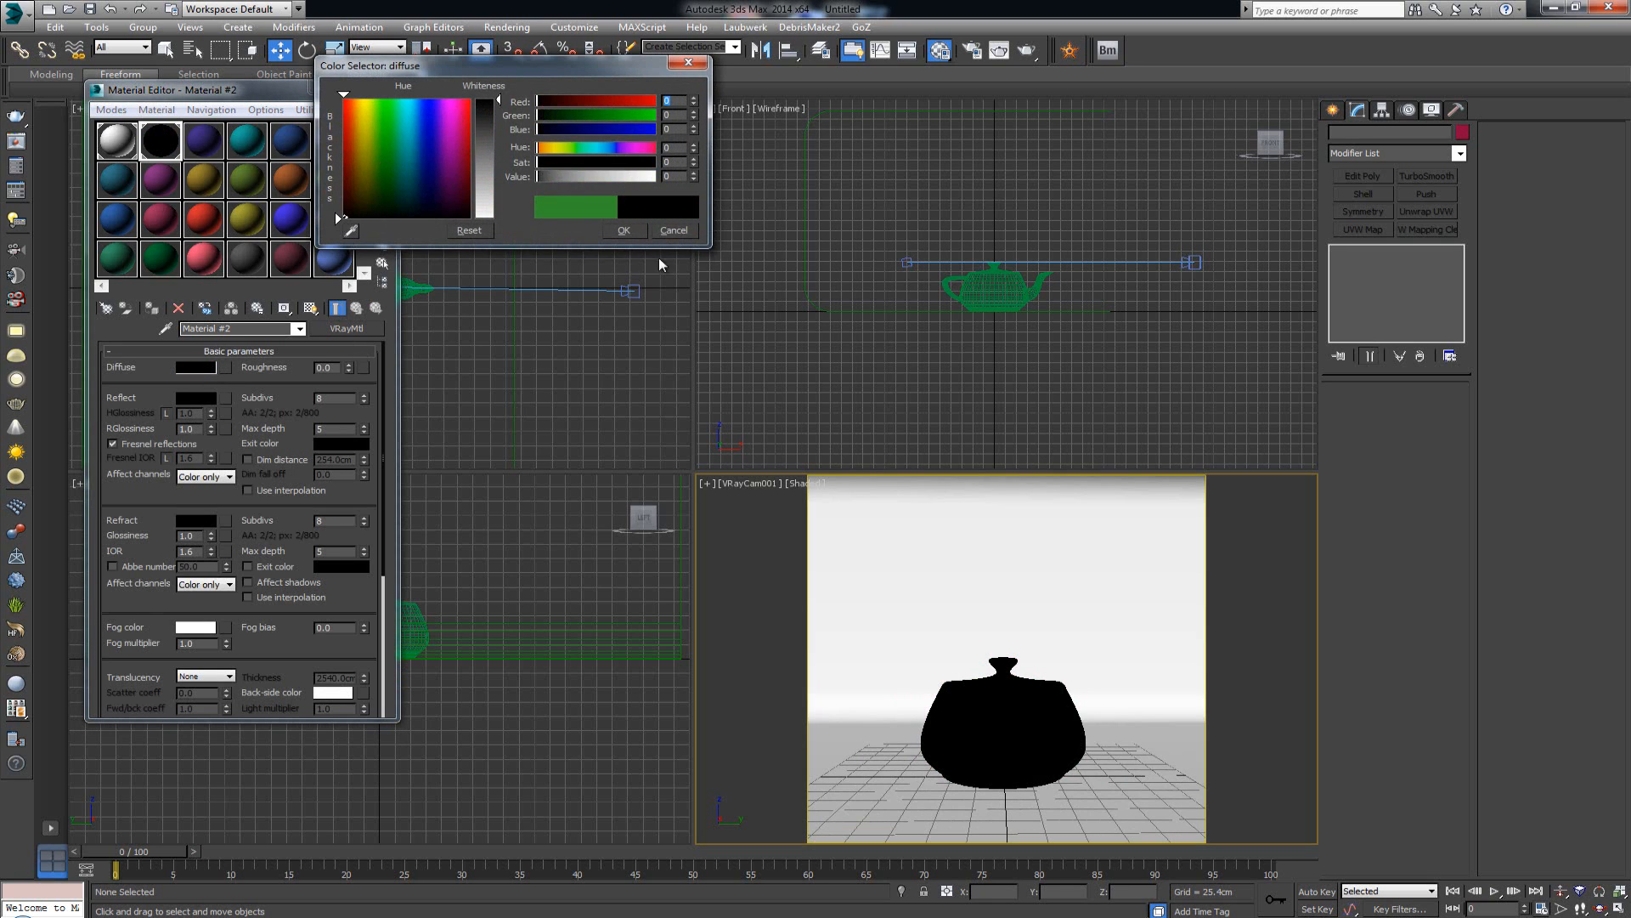
click(624, 231)
- Rotate the teapot -90 degrees about Z with angle snap so the camera sees its side profile, and close the Material Editor
click(993, 738)
key(e)
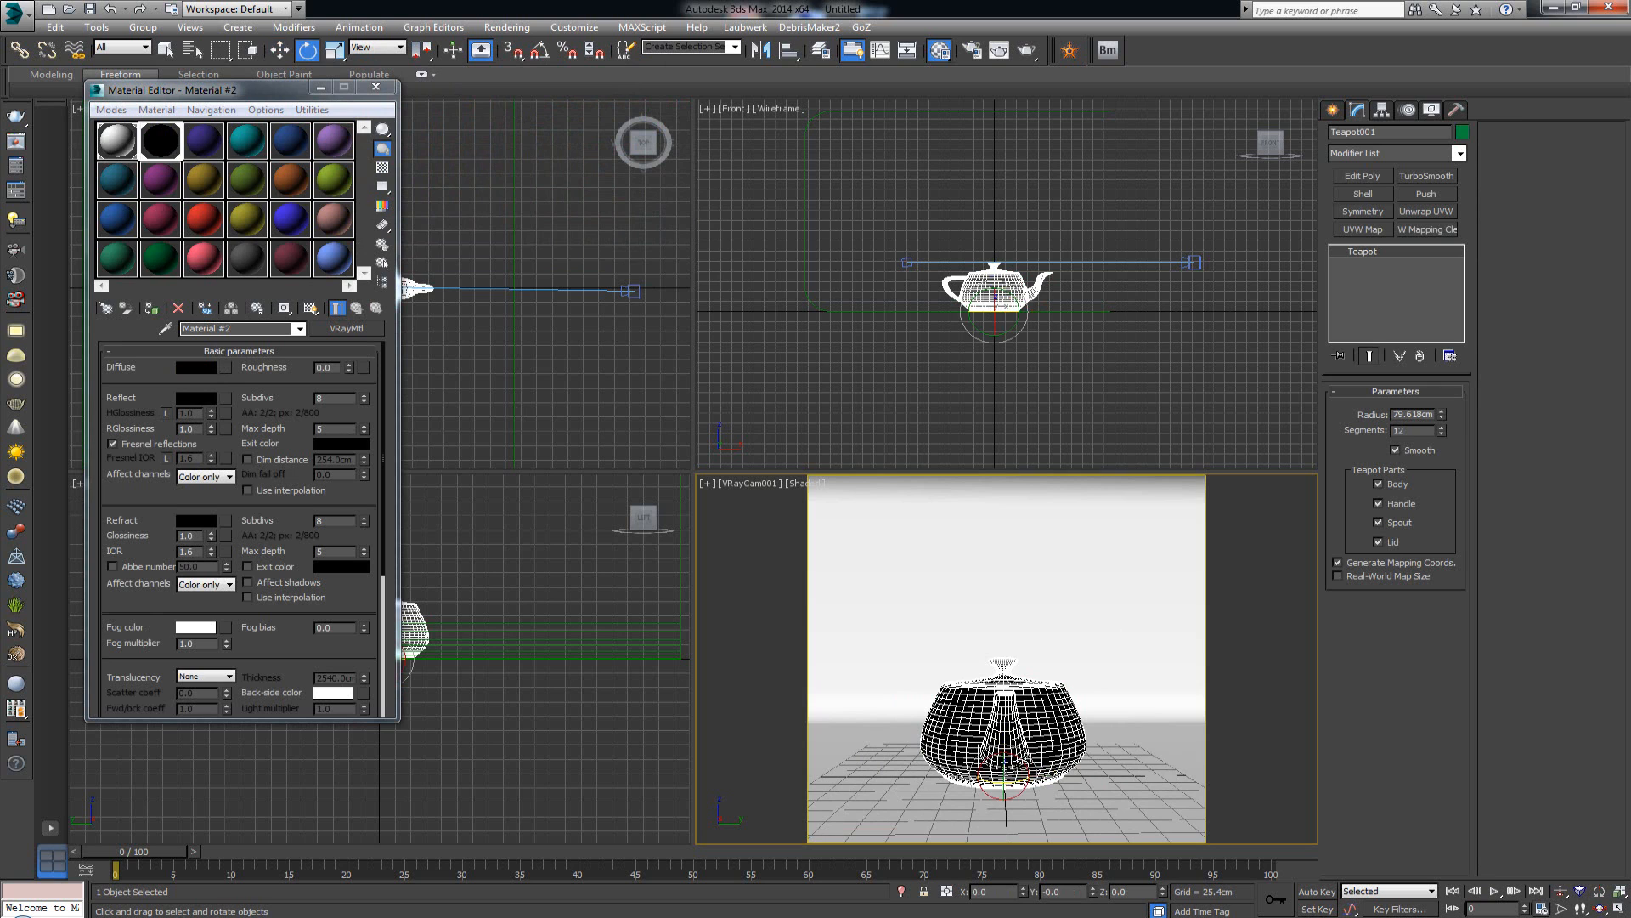
drag(1015, 781, 936, 783)
key(a)
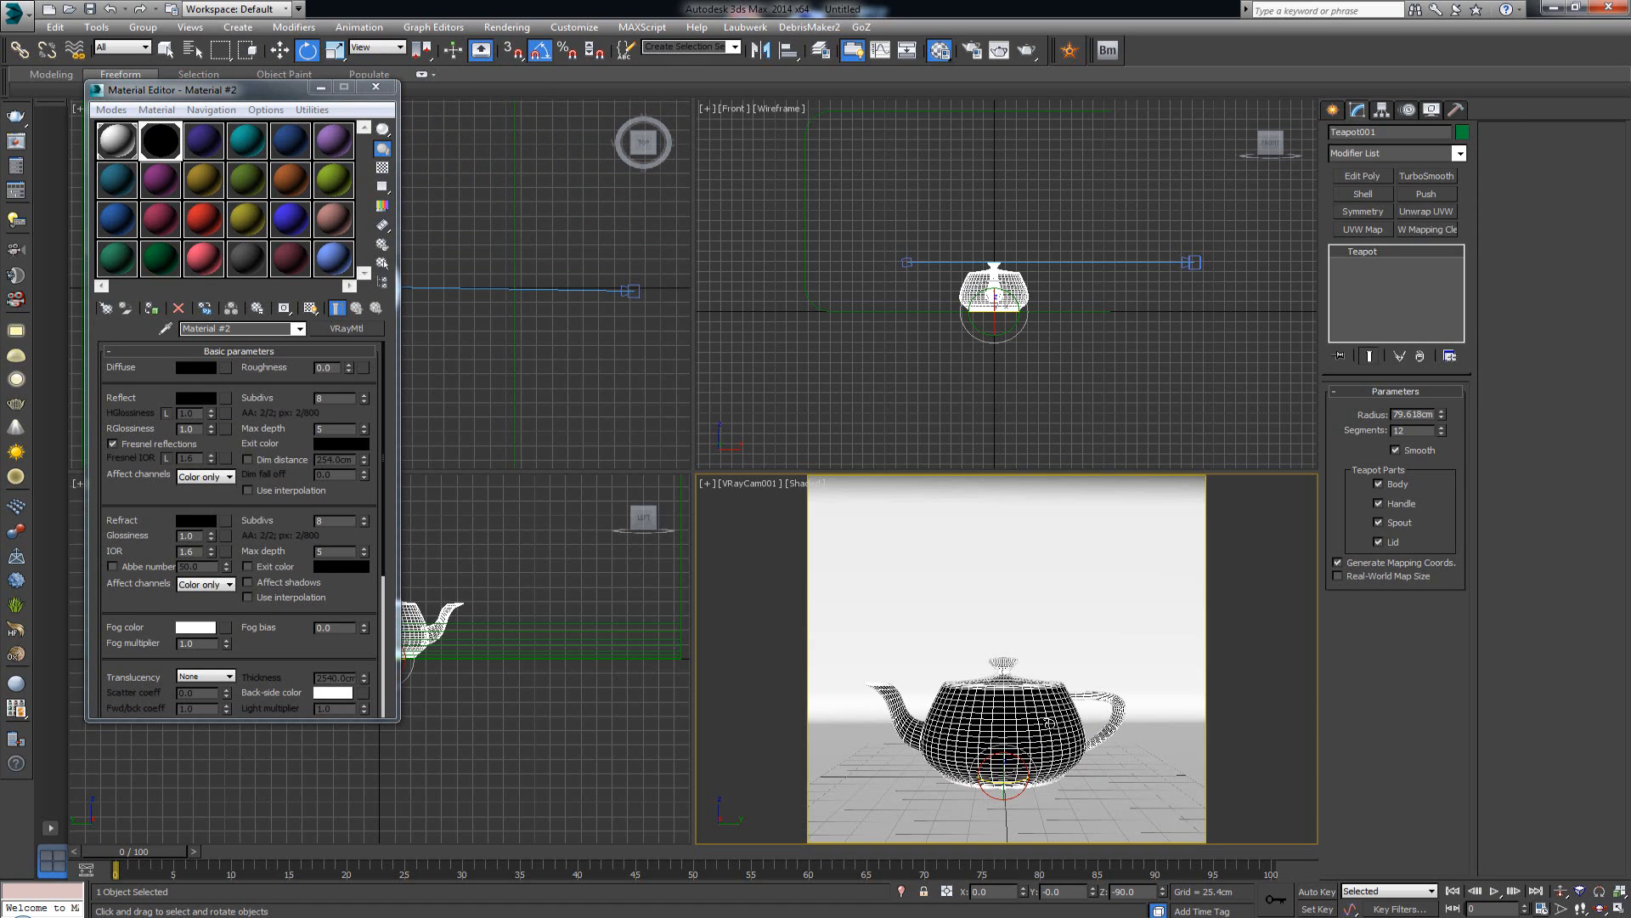
click(376, 86)
click(633, 255)
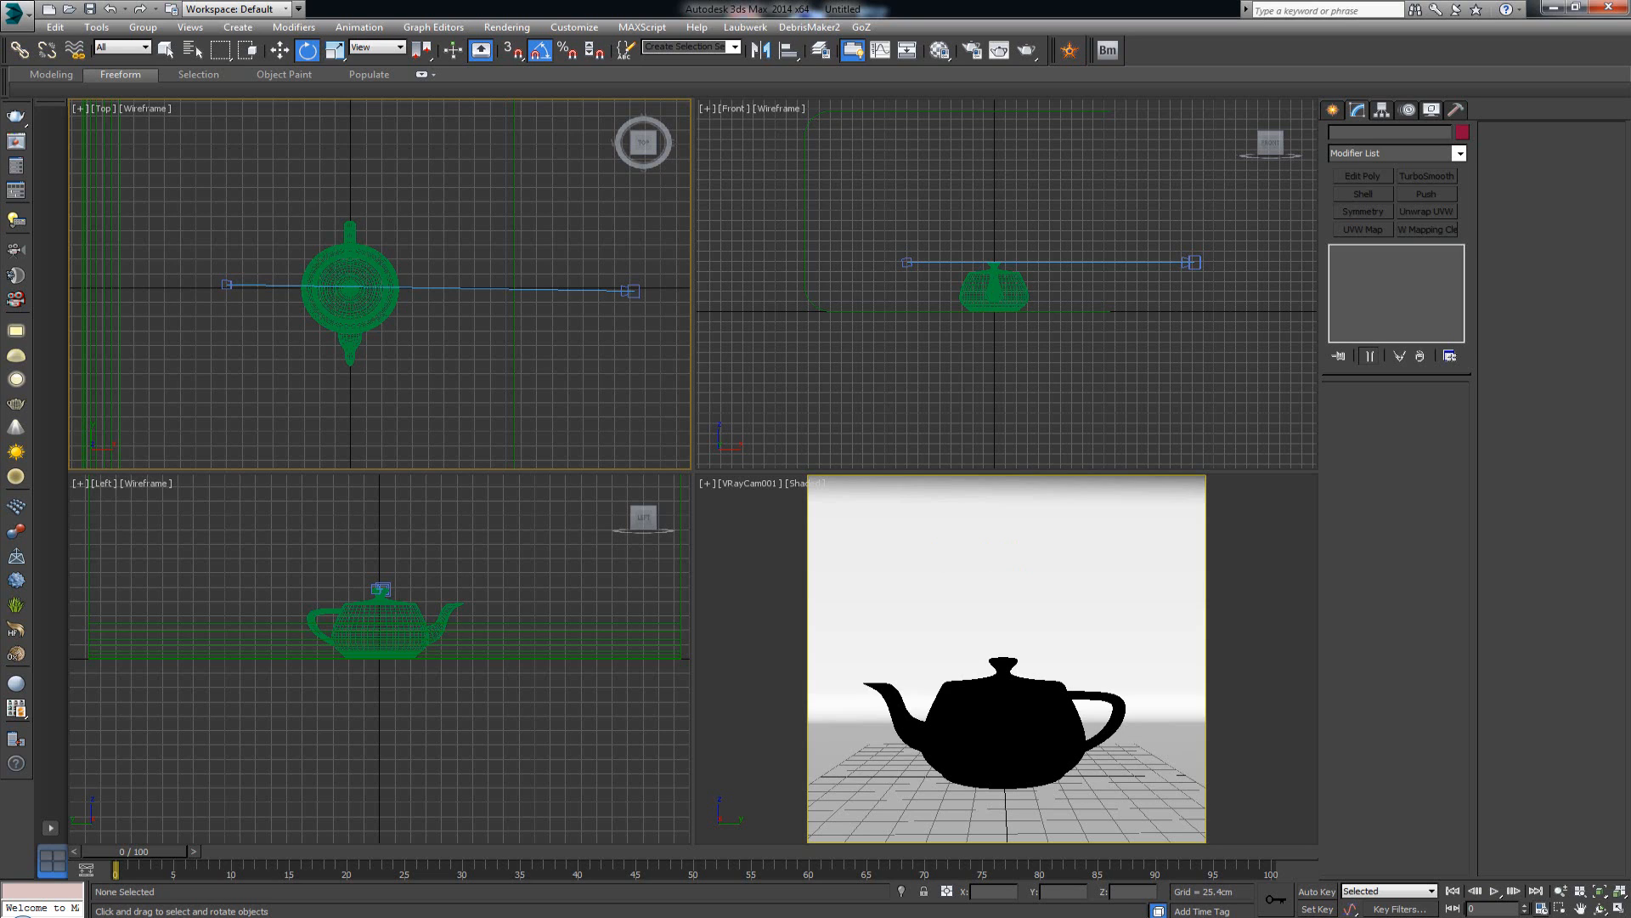
- Switch to the lighting guide in Windows Photo Viewer and examine the Rembrandt and split lighting setups near its top
key(alt+Tab)
scroll(804, 402, up, 4)
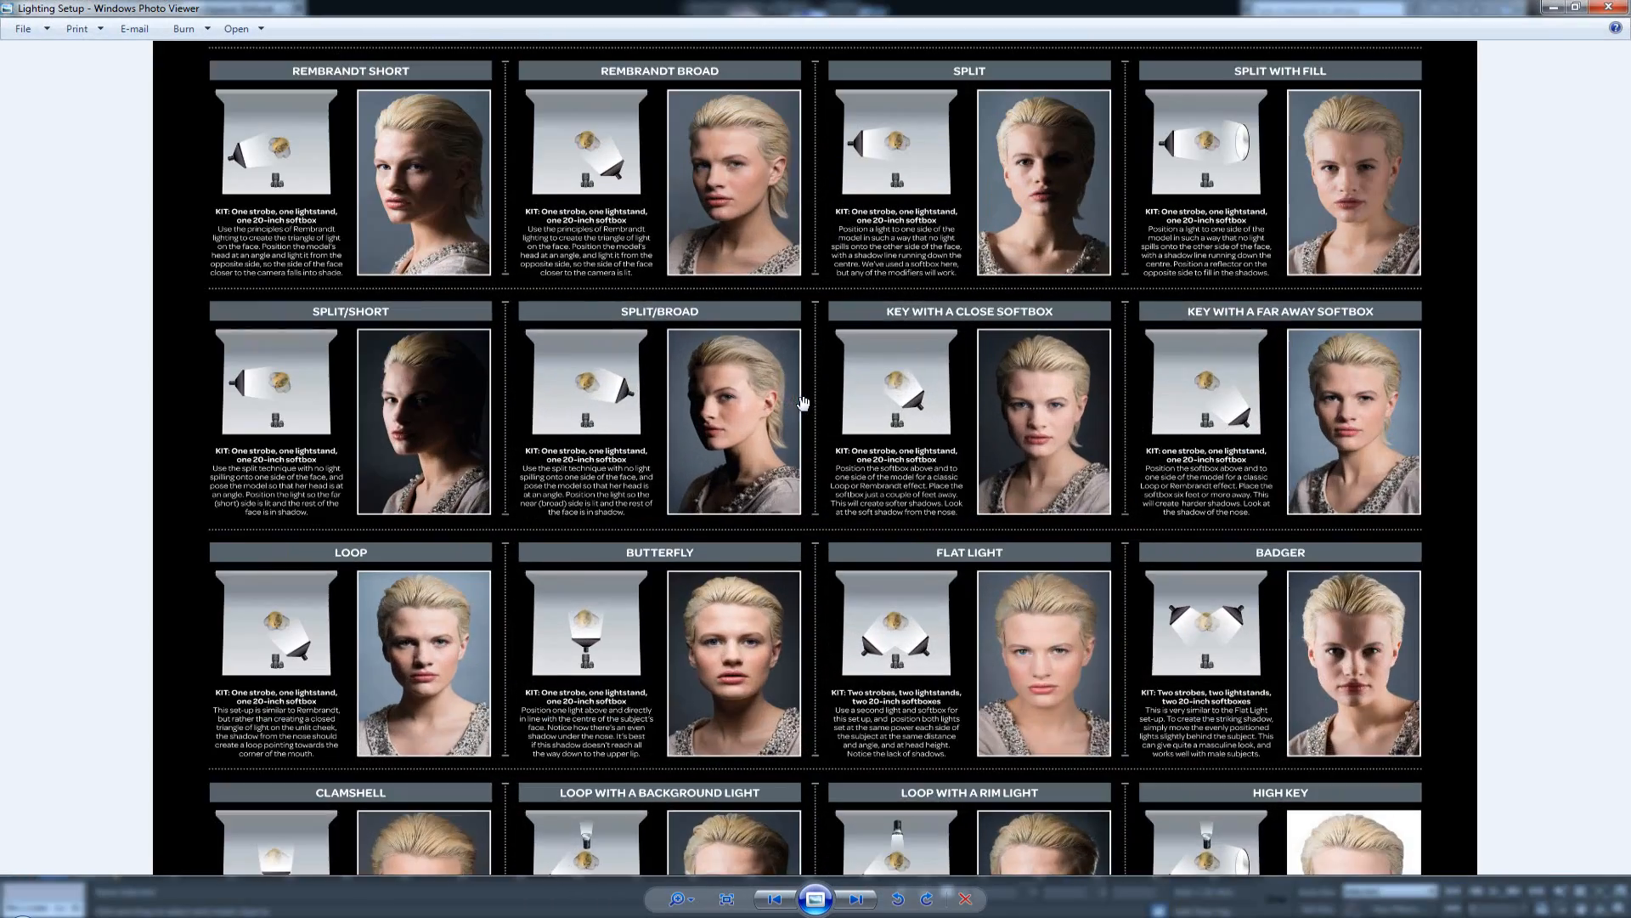
drag(862, 265, 837, 650)
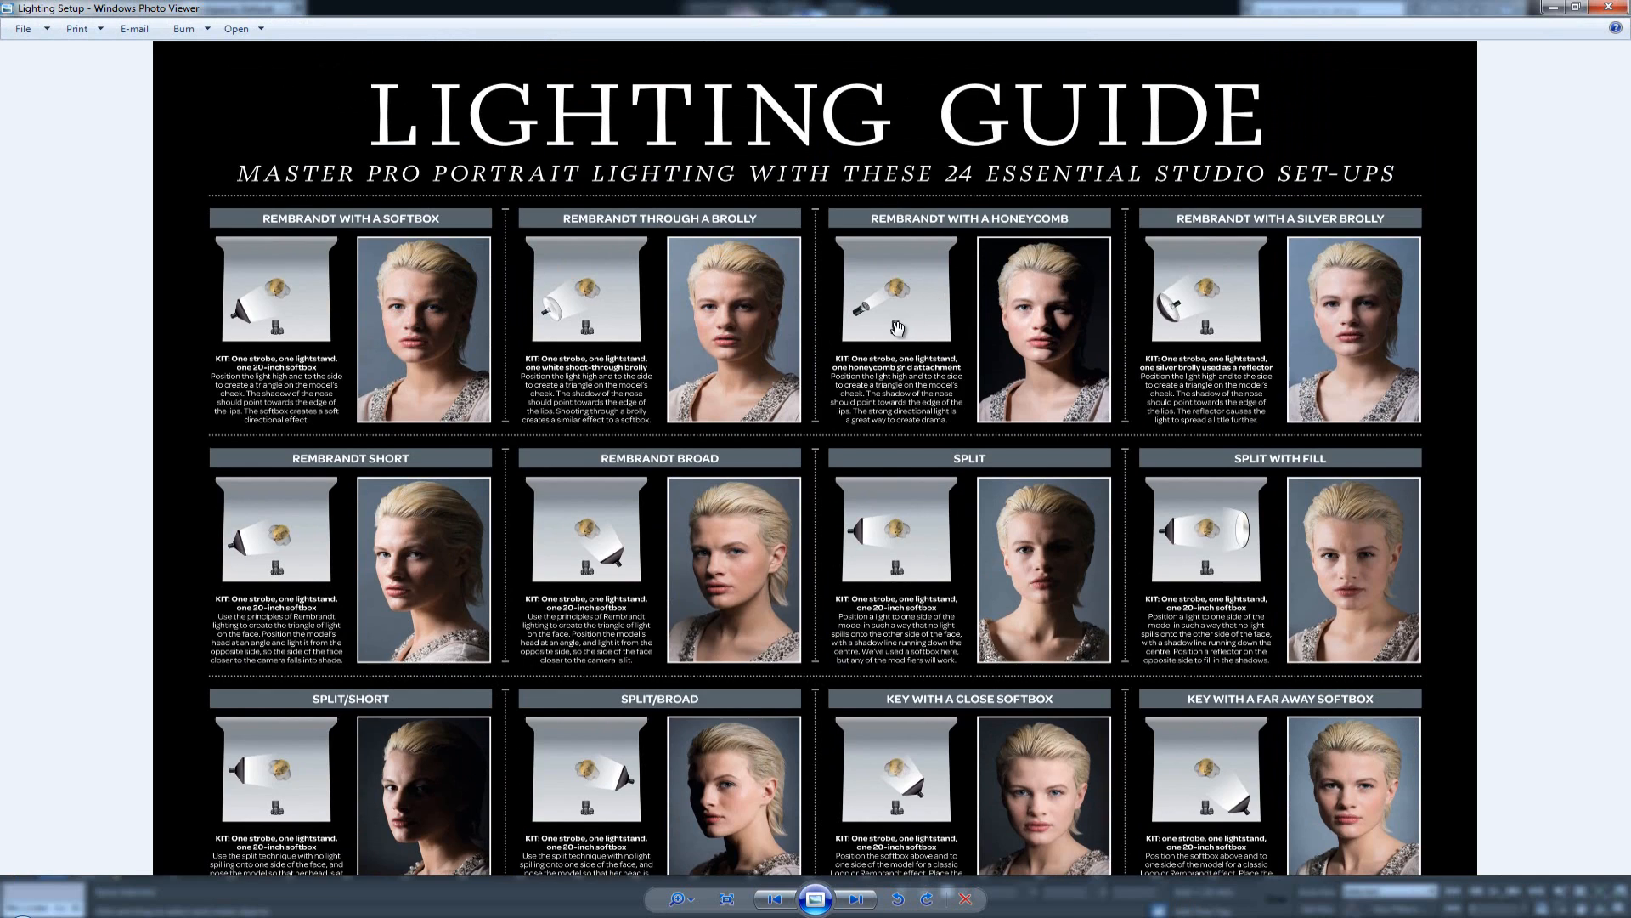
scroll(892, 332, up, 1)
drag(806, 358, 777, 390)
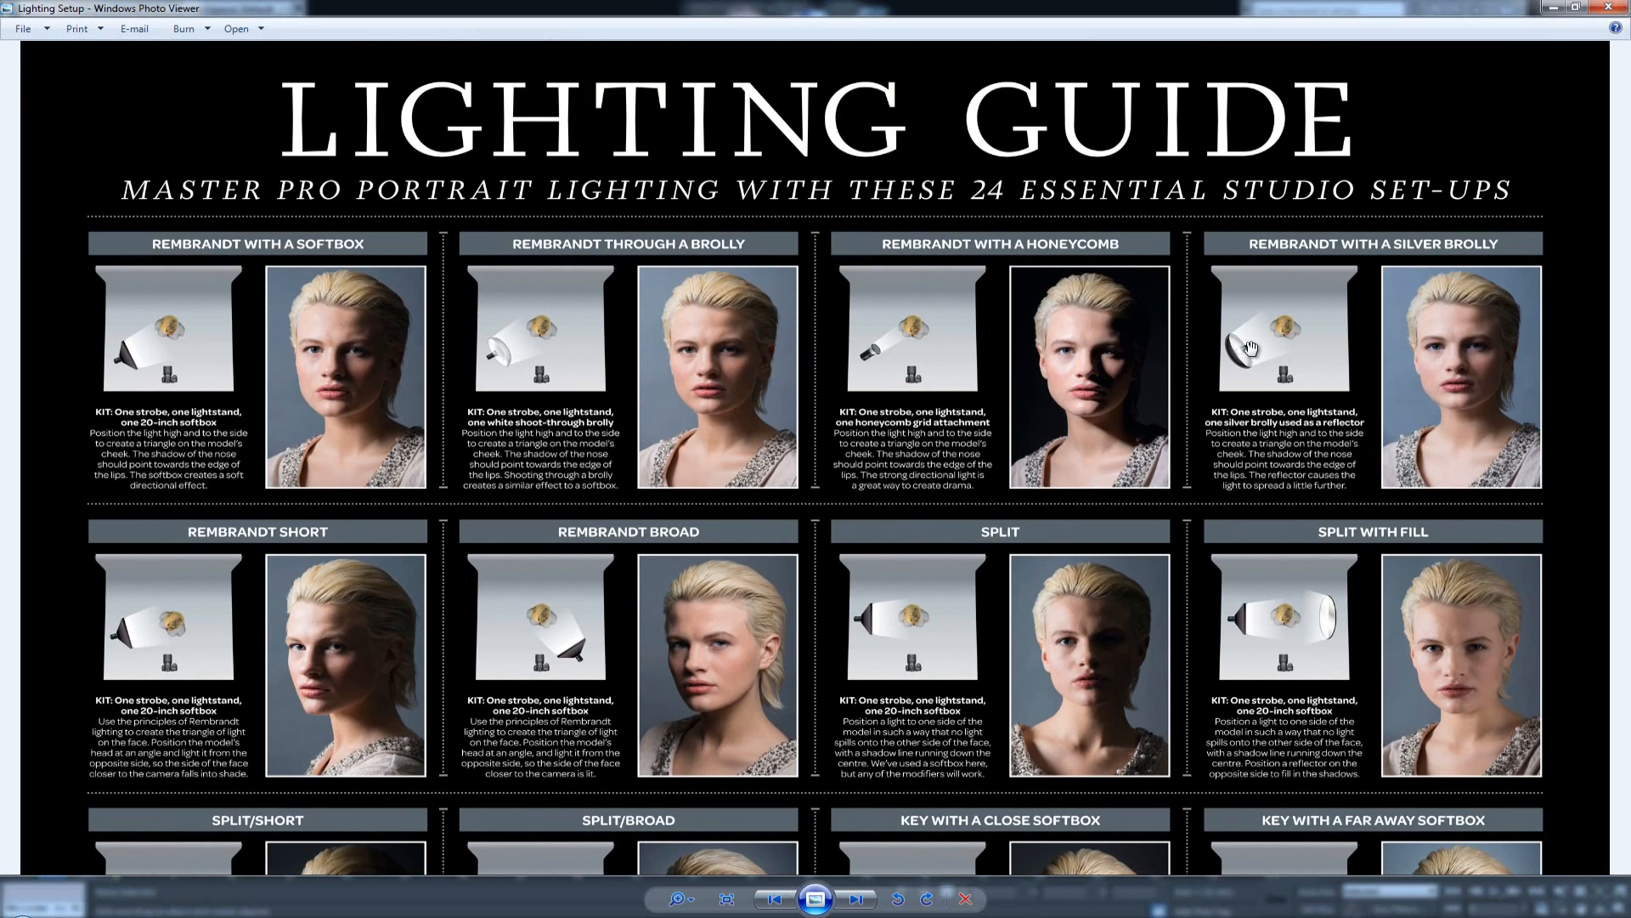
- Examine the remaining portrait set-ups in the lighting guide, from Rembrandt and split lighting down to coloured gels, comparing their light positions
drag(825, 569, 824, 413)
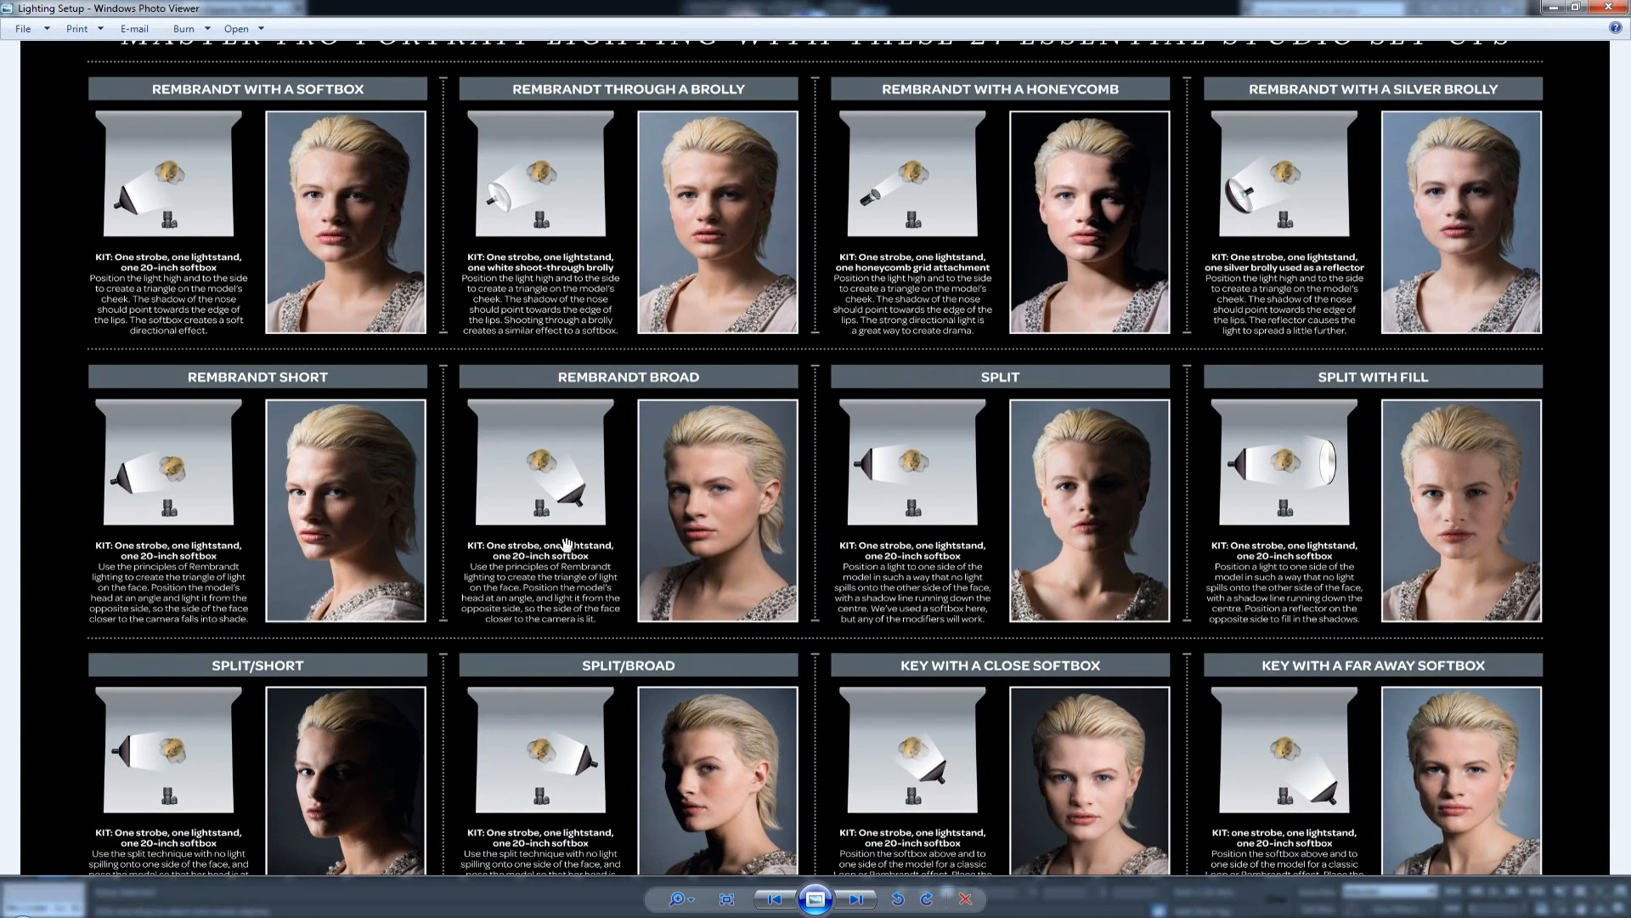
scroll(569, 548, down, 3)
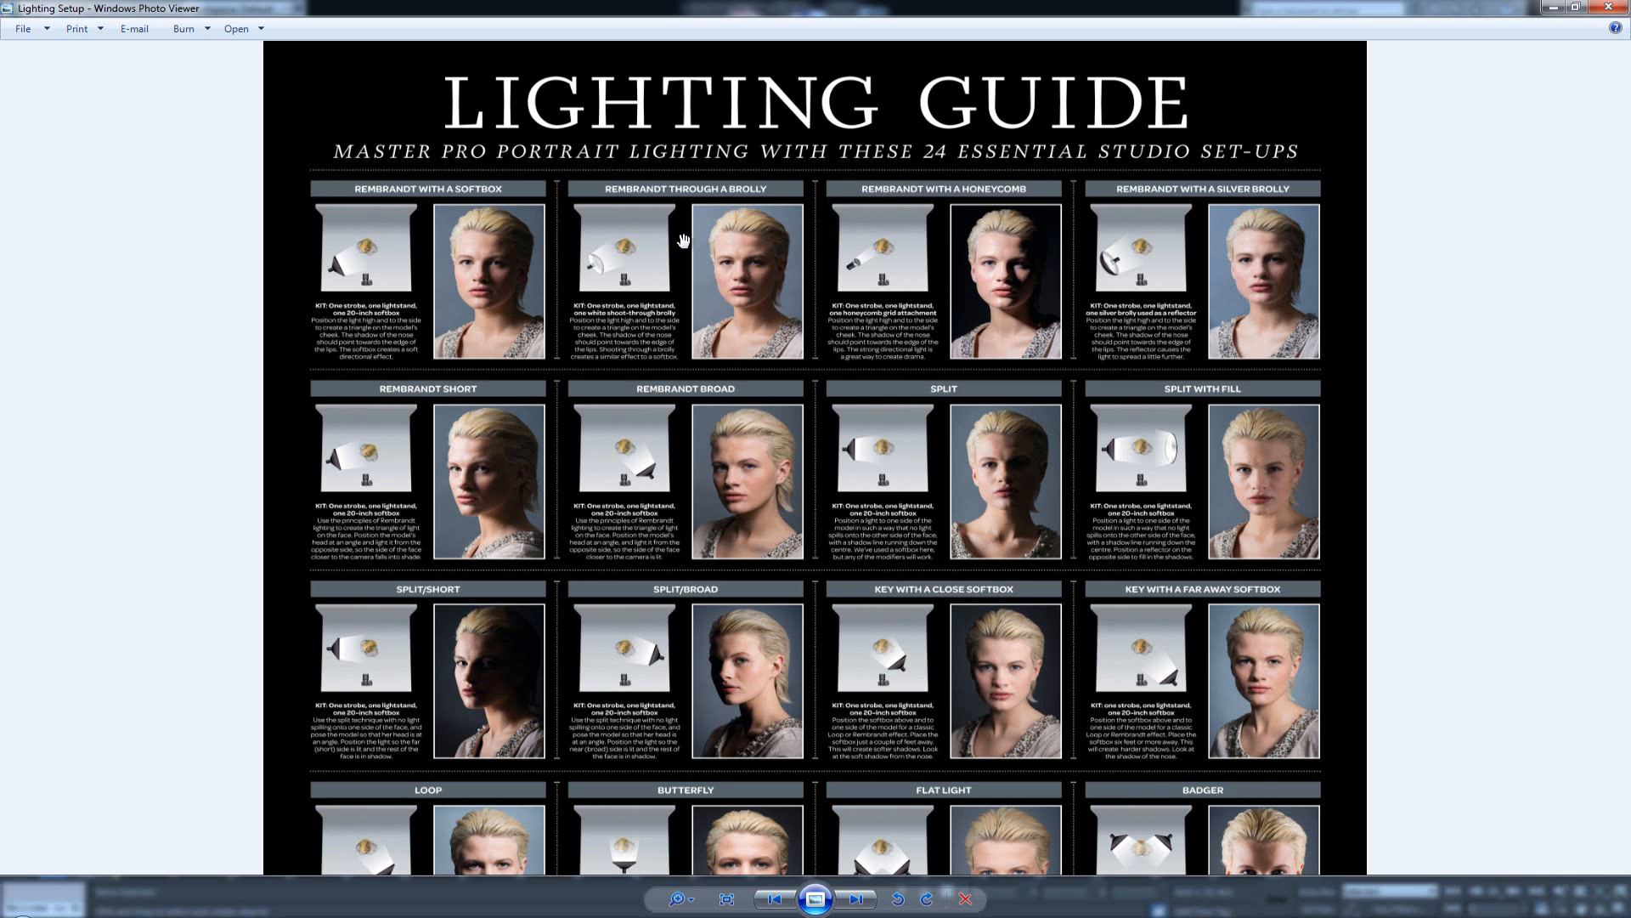
scroll(805, 352, down, 2)
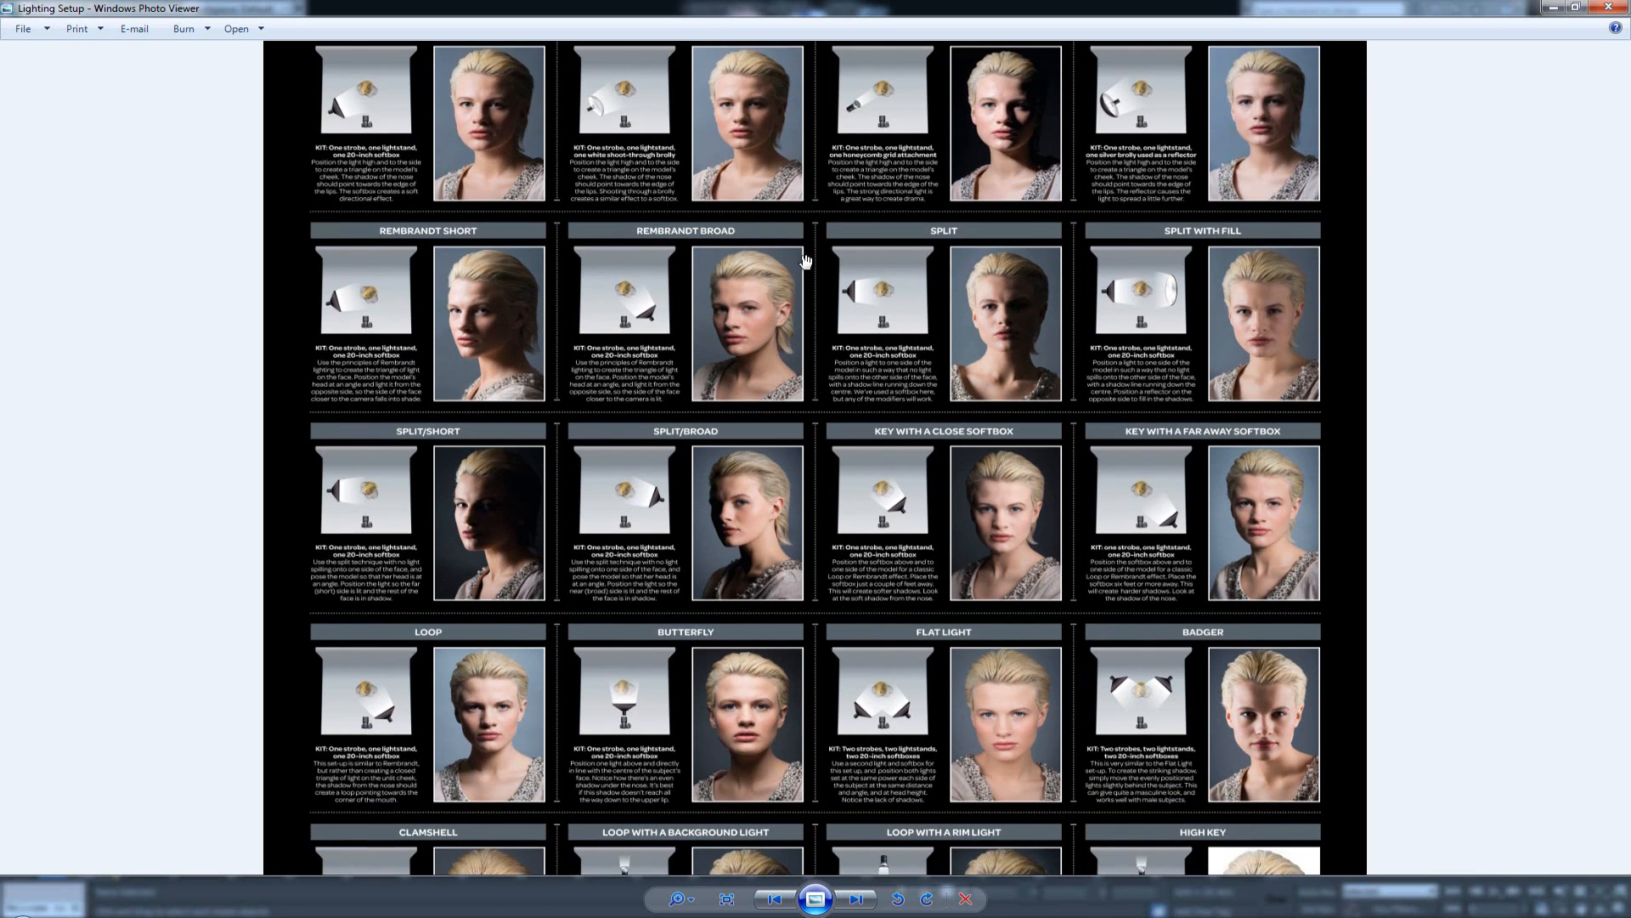
scroll(955, 262, down, 3)
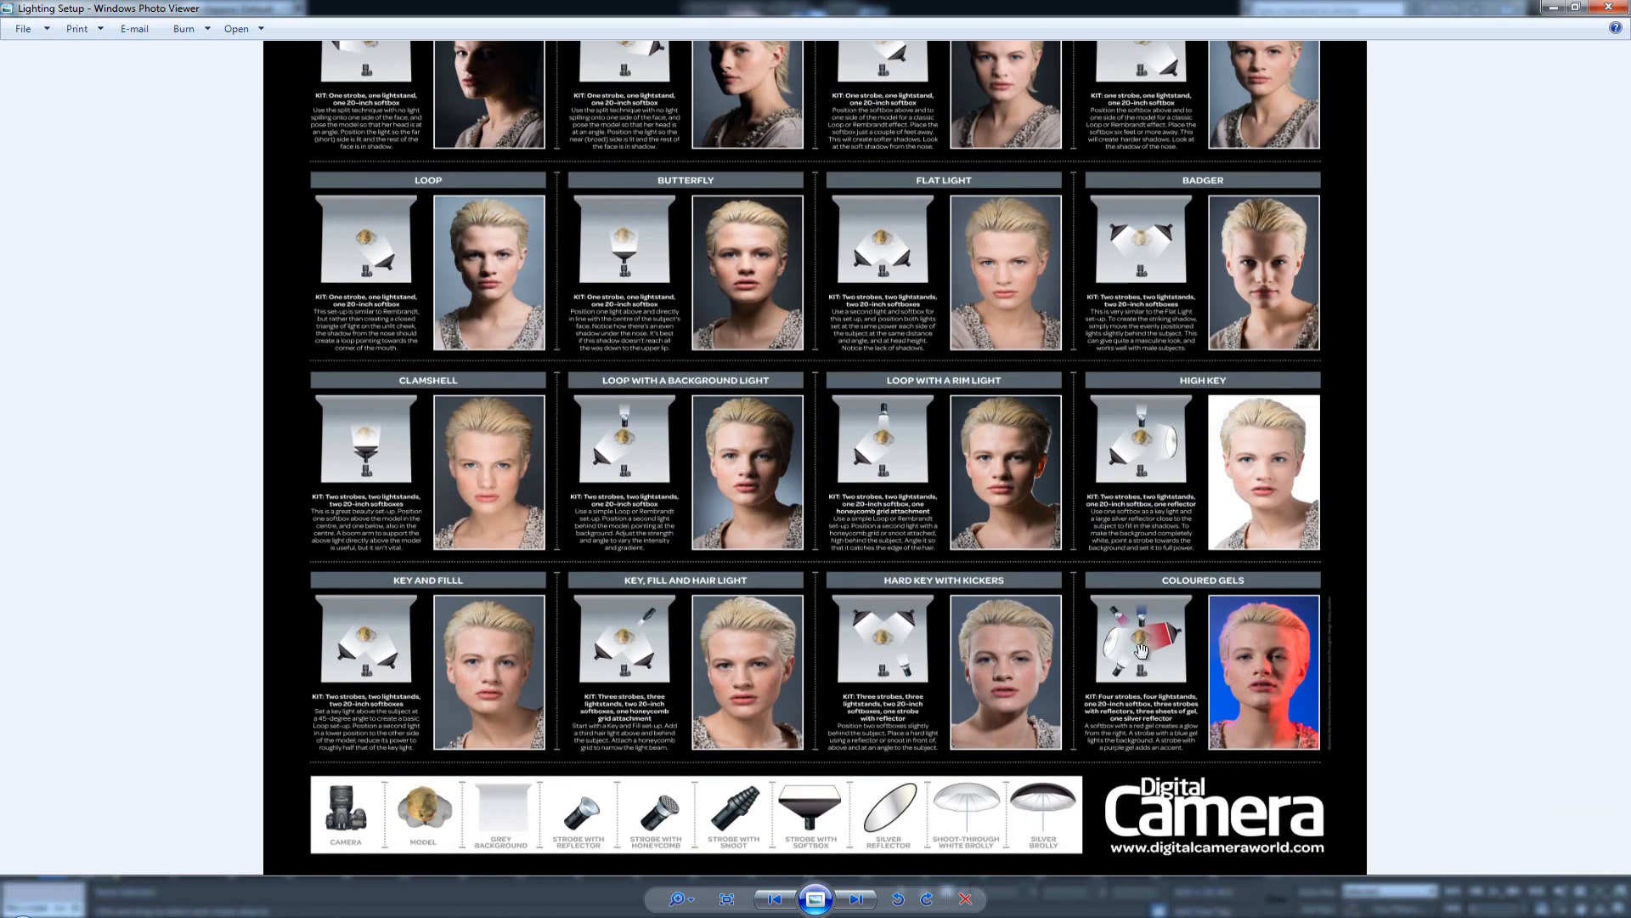
scroll(671, 435, up, 4)
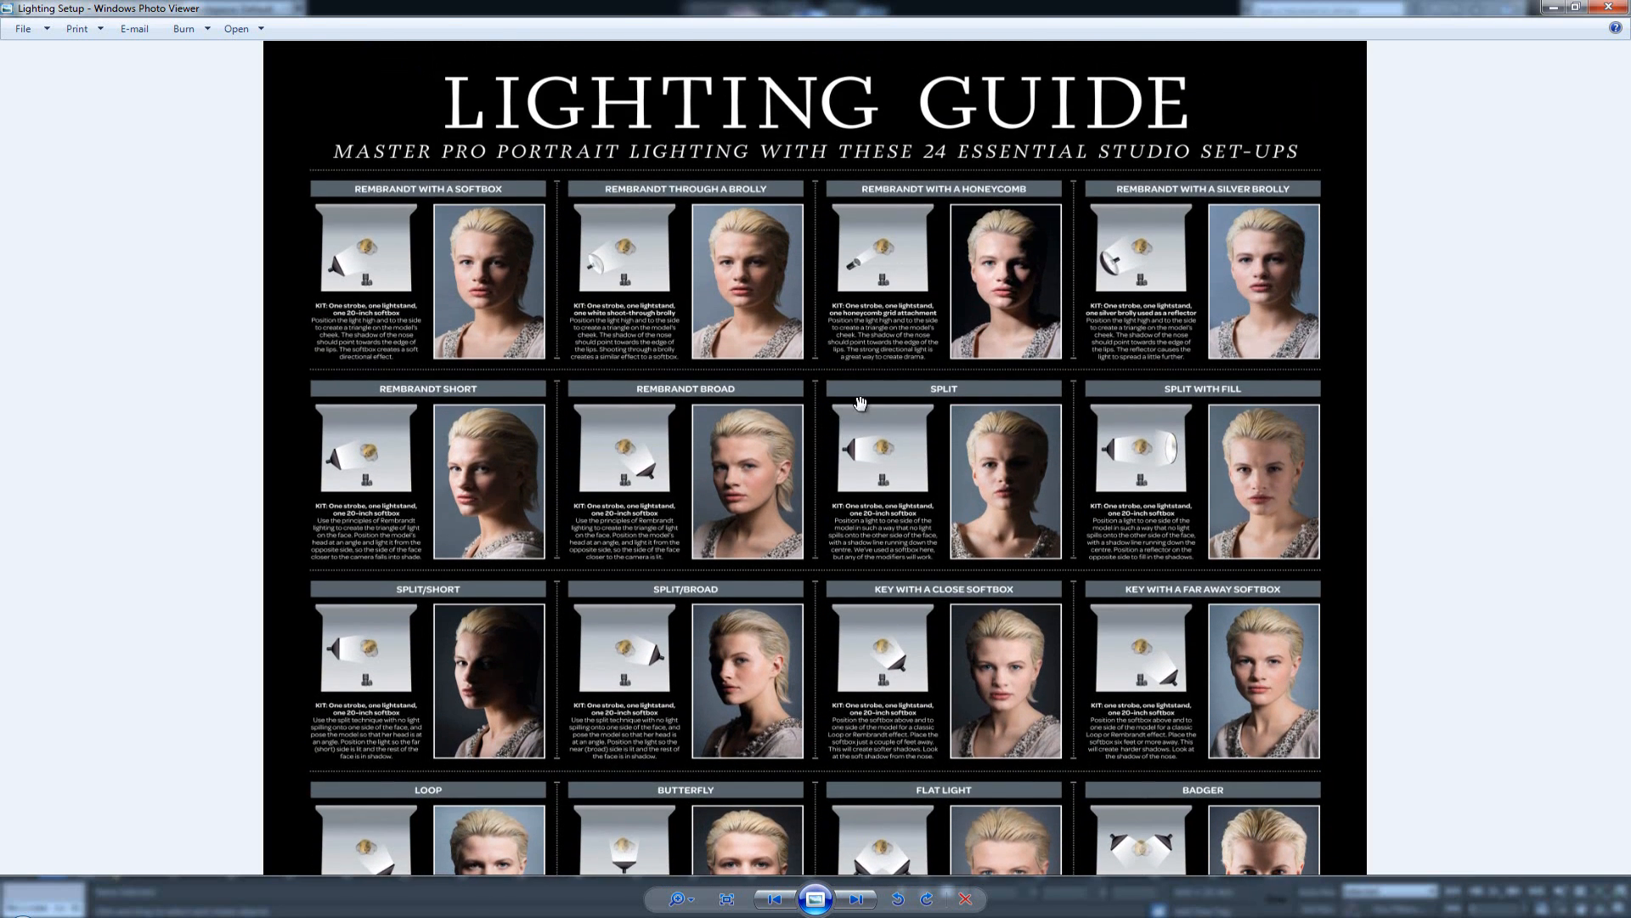
scroll(851, 406, down, 1)
scroll(854, 399, down, 3)
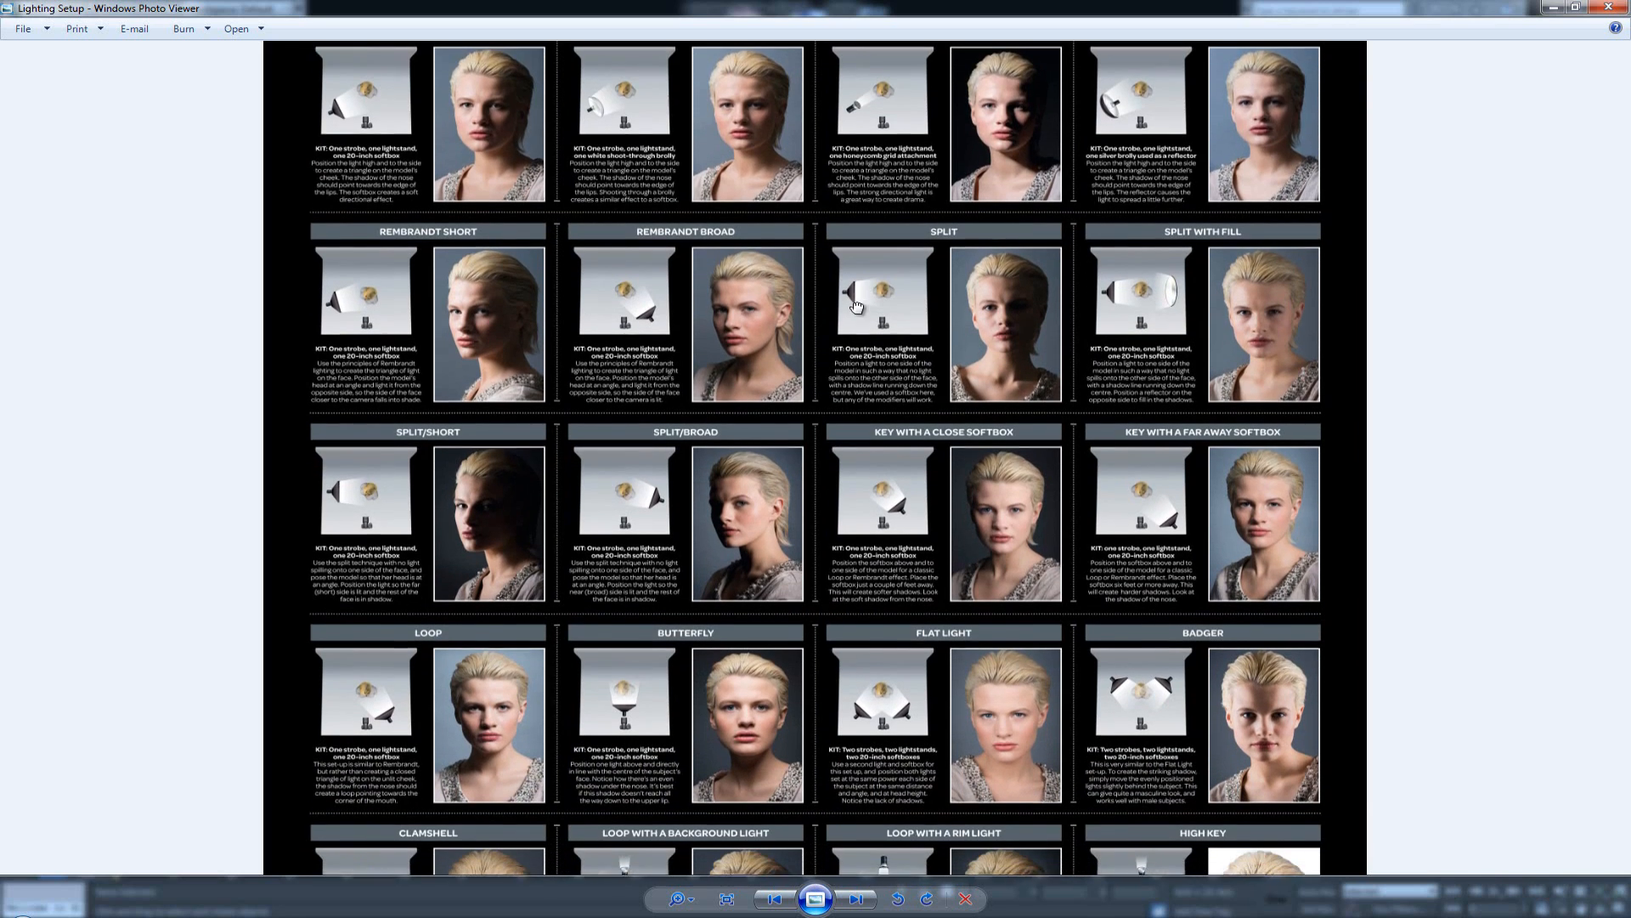
scroll(874, 459, down, 2)
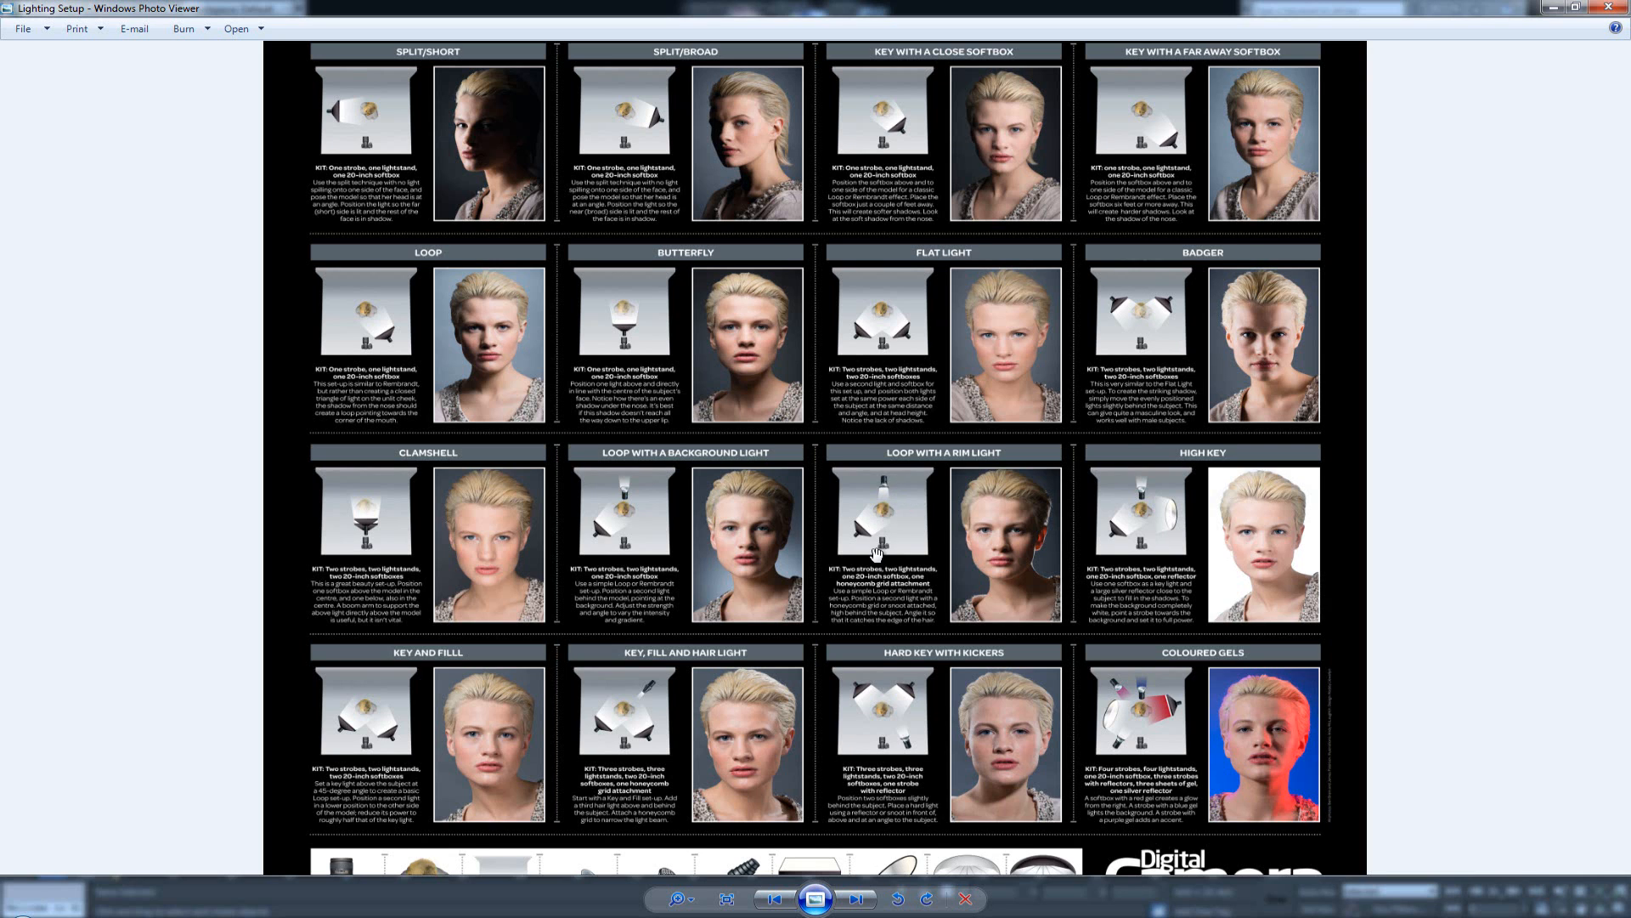
drag(879, 554, 890, 459)
drag(892, 348, 891, 583)
drag(889, 312, 898, 605)
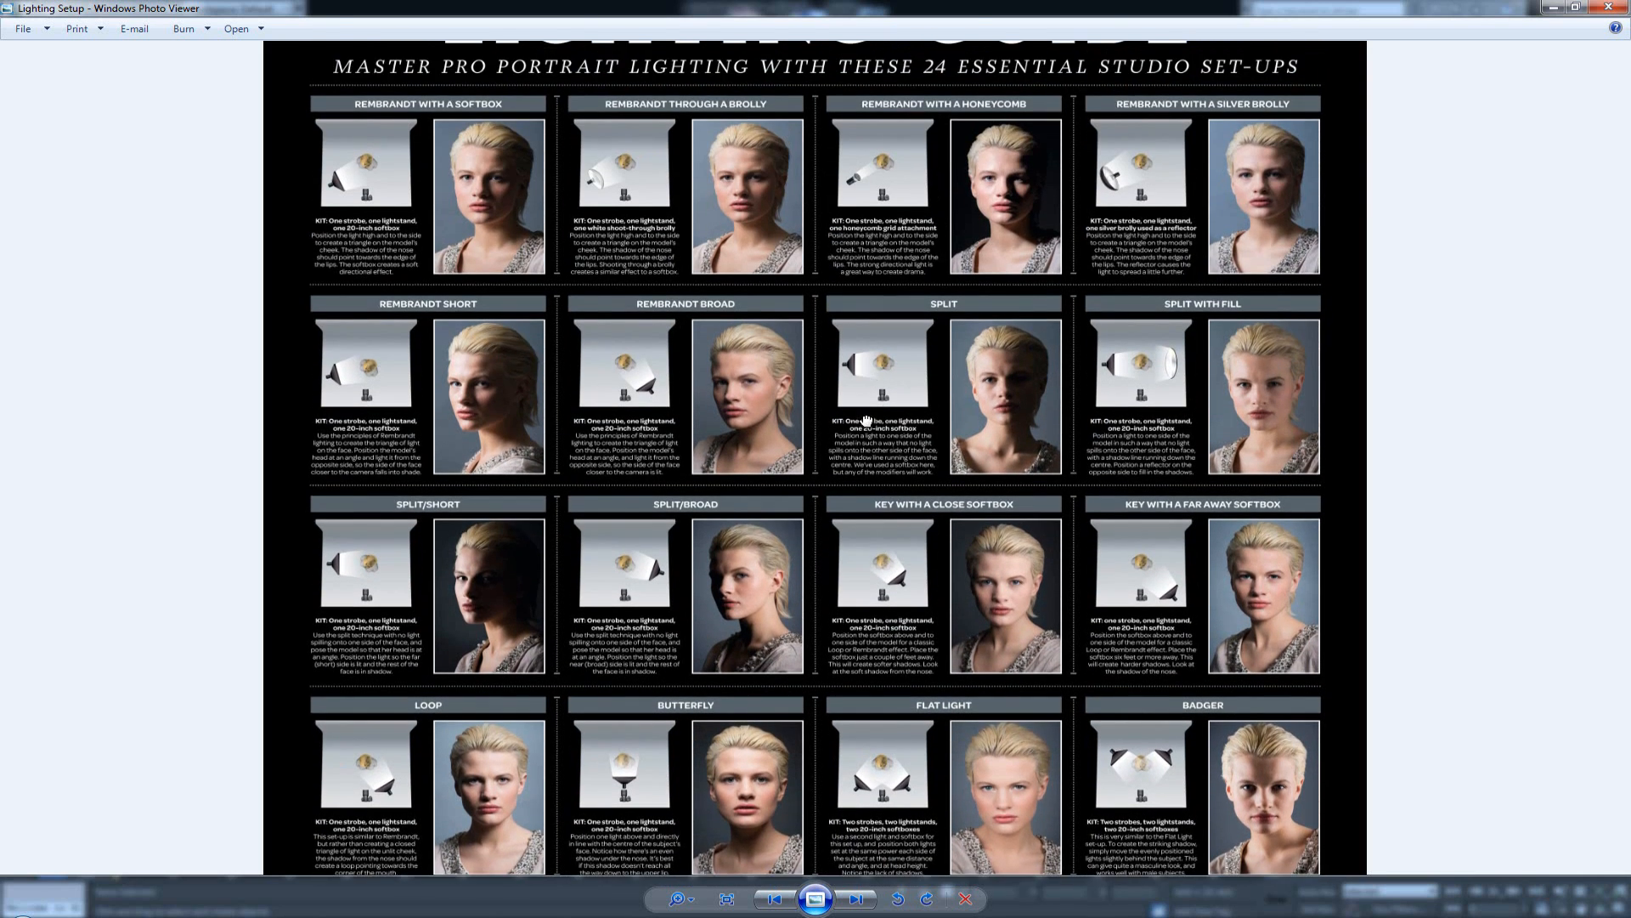
drag(867, 422, 877, 498)
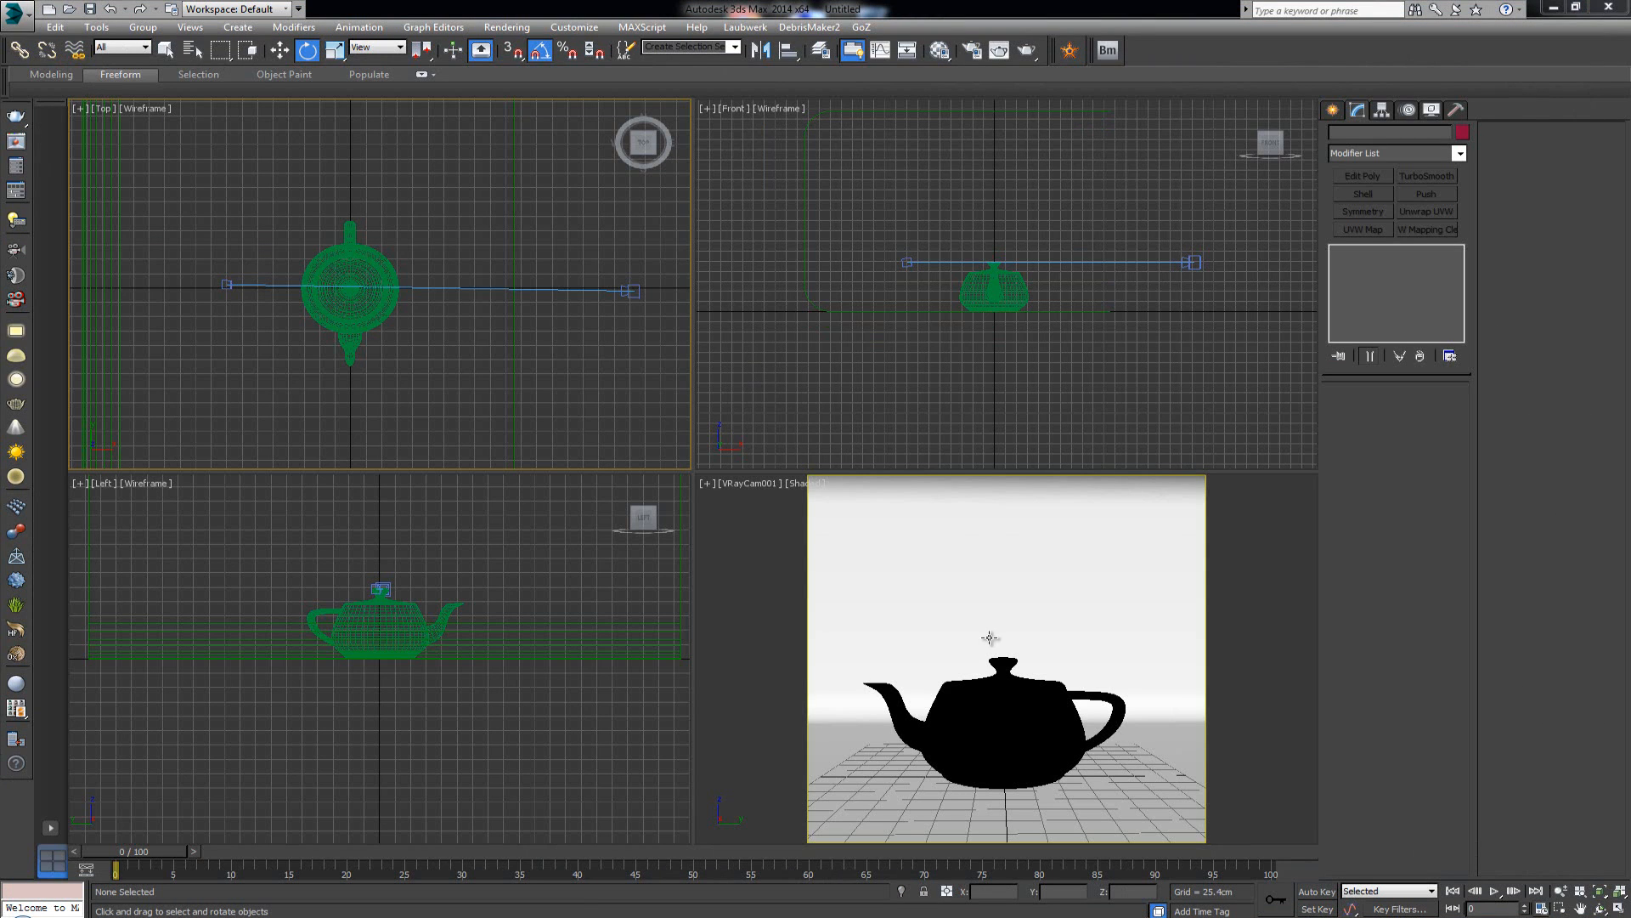
- In 3ds Max, draw a plane VRayLight around the teapot in the Front view, about 147 cm half-length and 95 cm half-width
click(1333, 110)
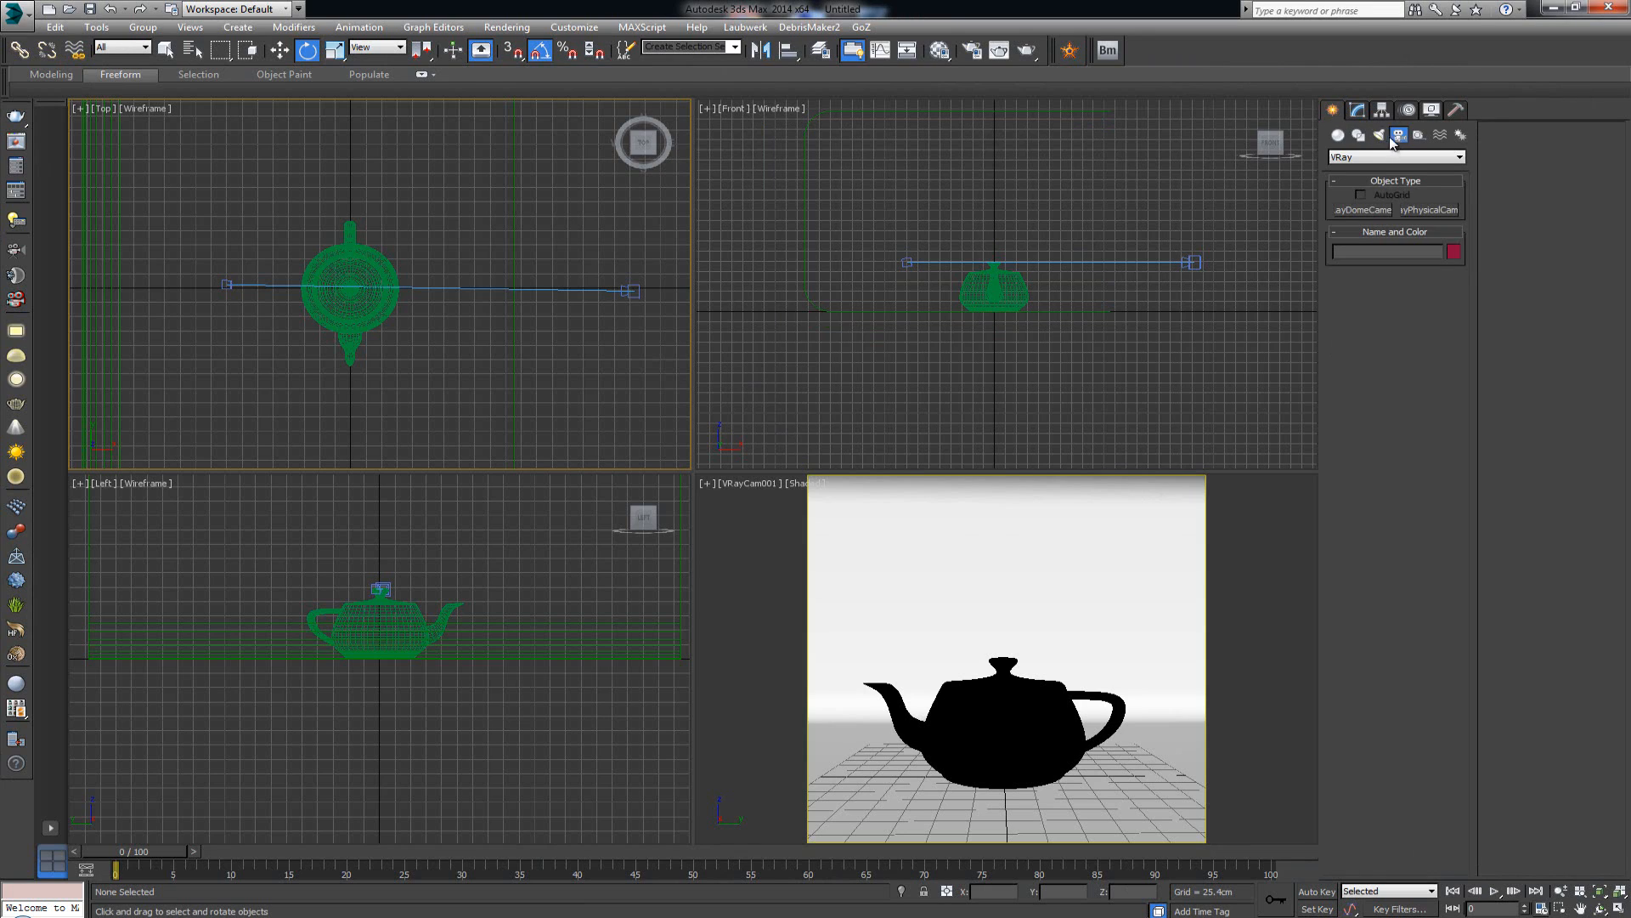
click(1378, 134)
click(1384, 158)
click(1368, 192)
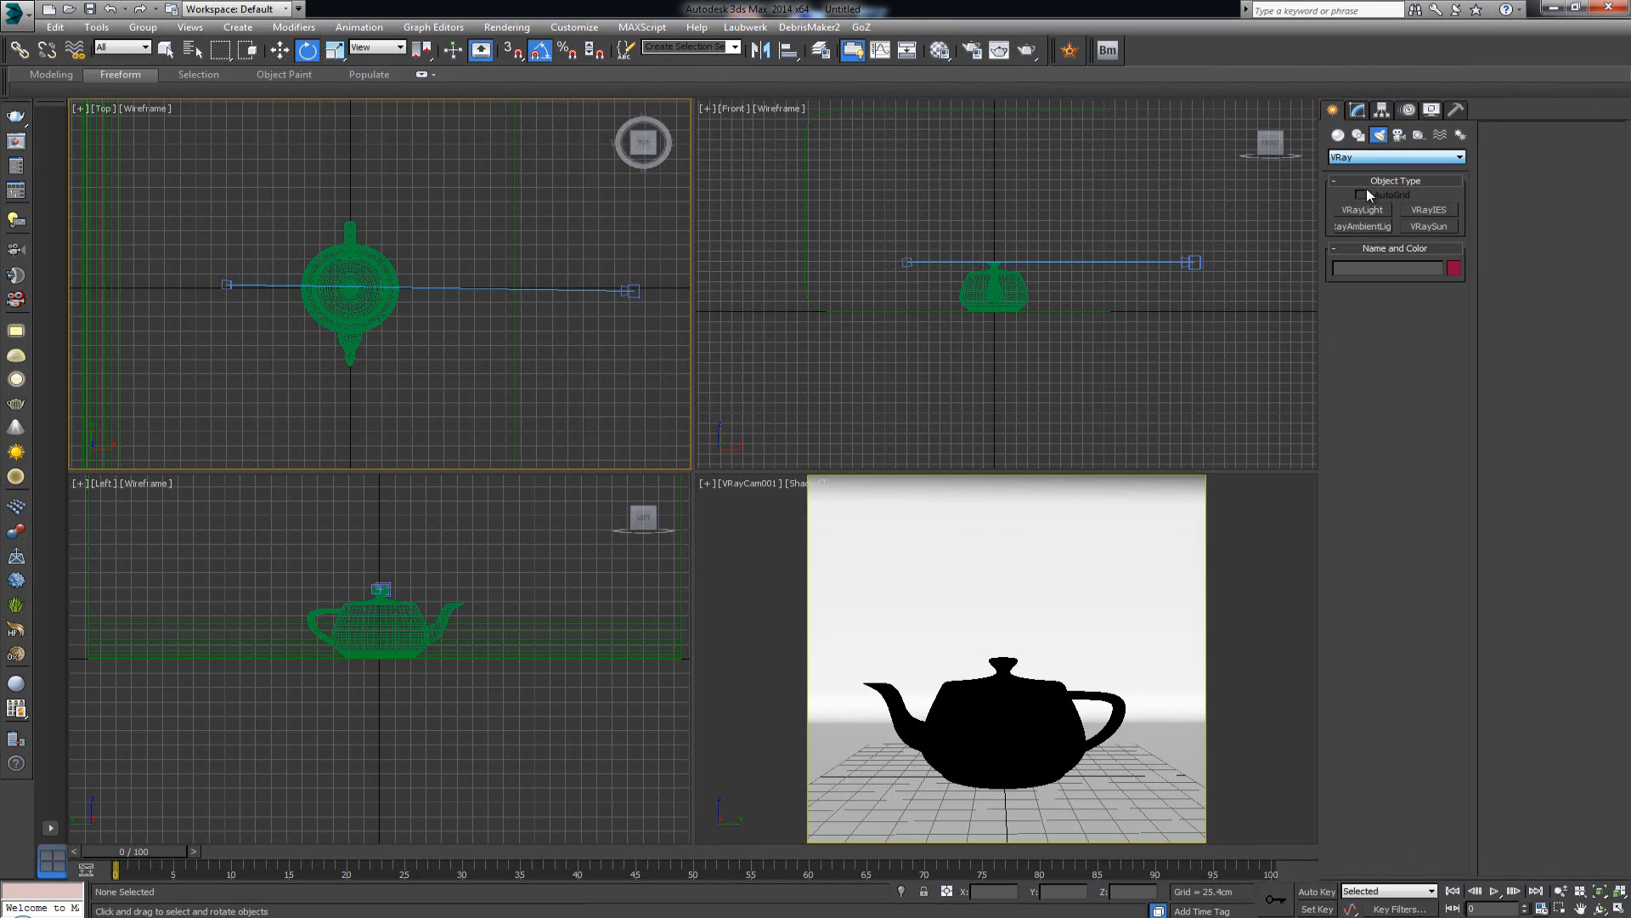
click(1363, 210)
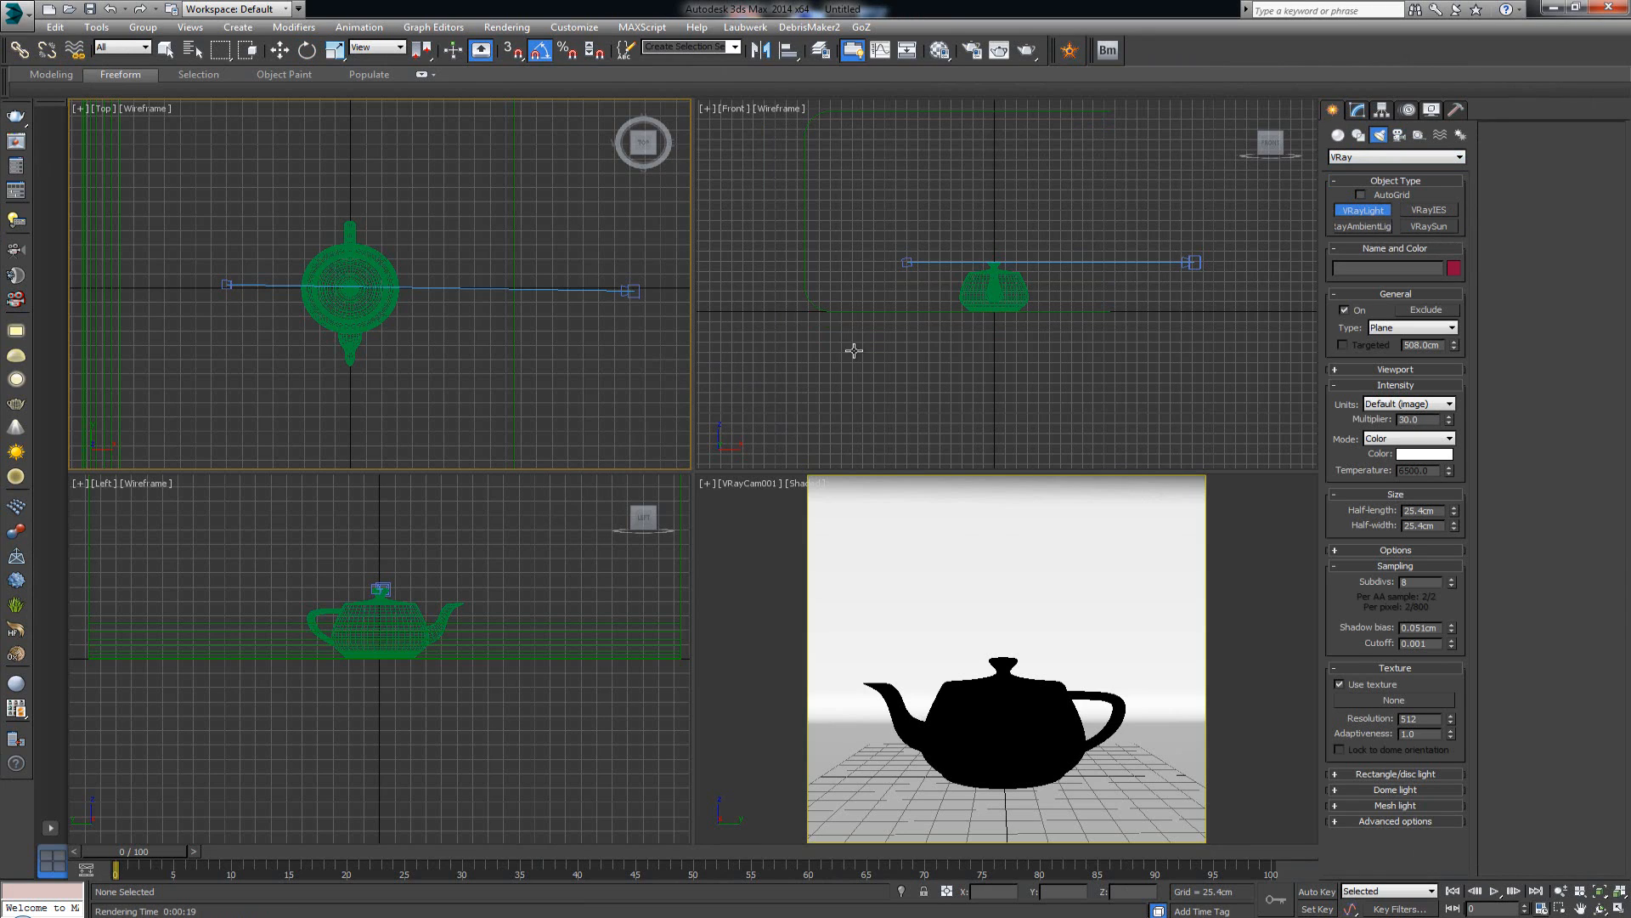
middle_drag(1088, 301, 1089, 338)
scroll(1089, 338, up, 2)
middle_drag(934, 290, 955, 320)
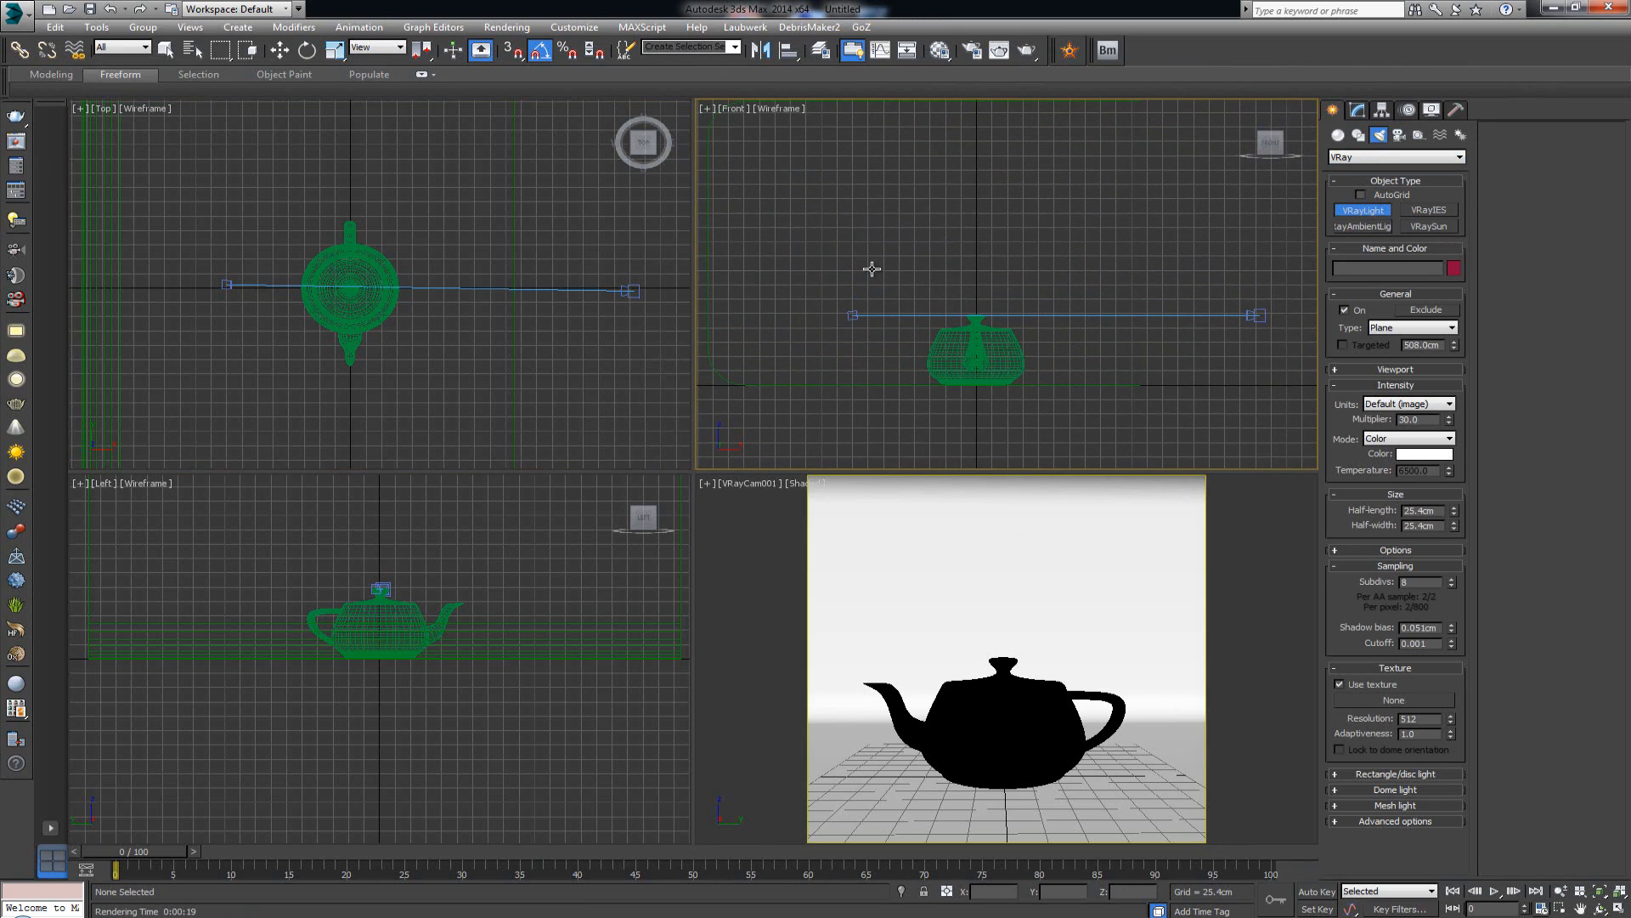
drag(886, 259, 1065, 366)
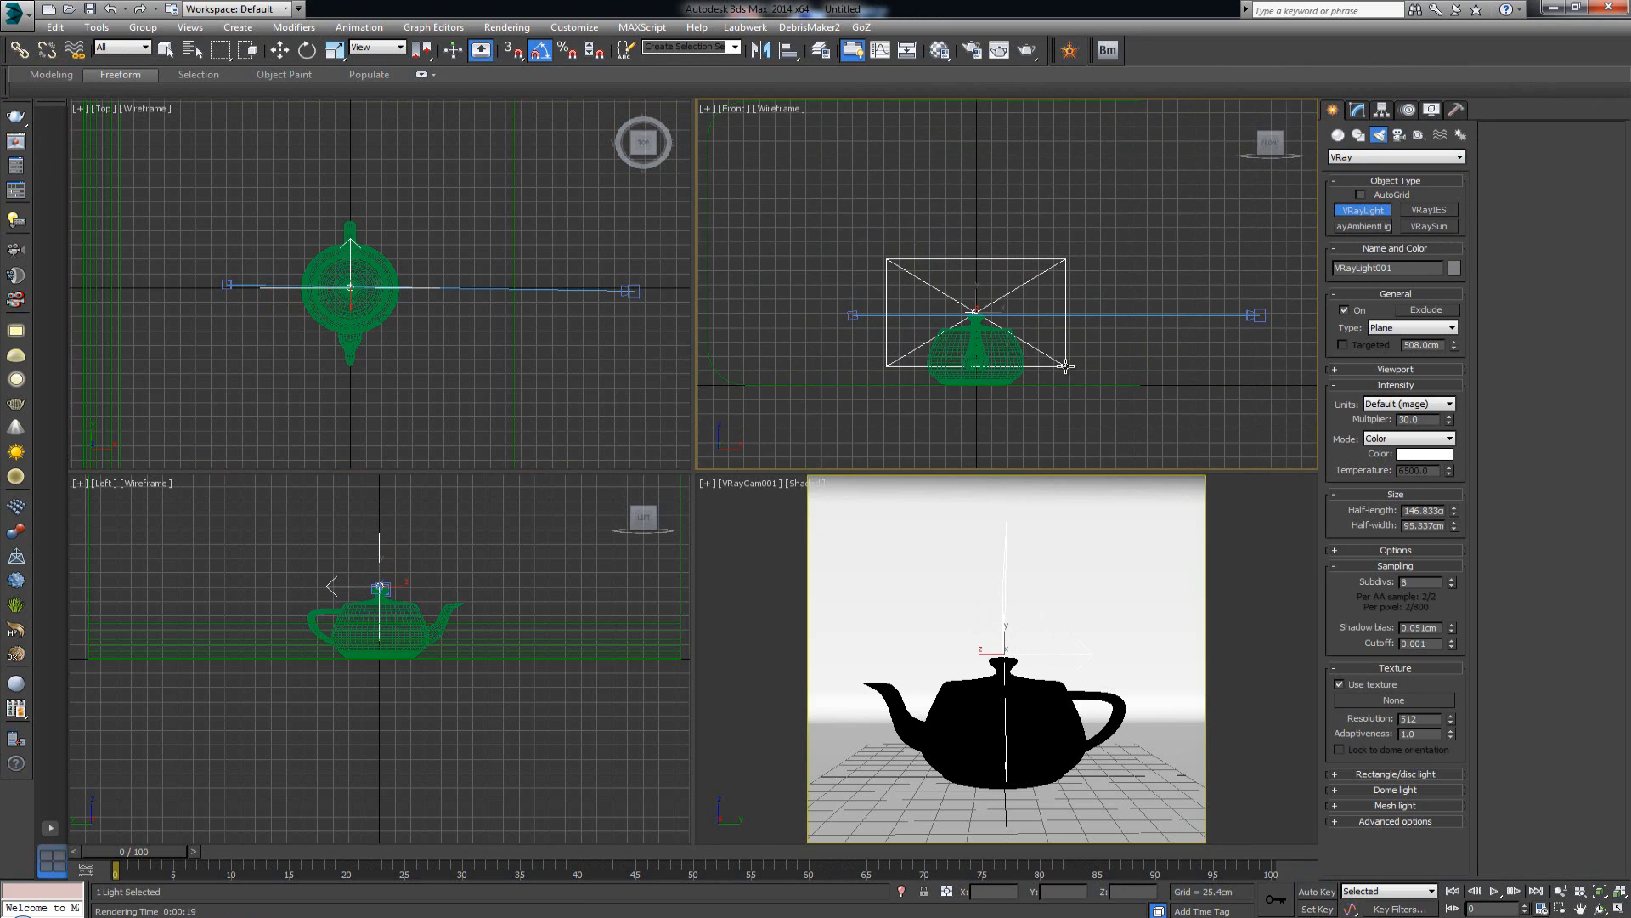
- Move the plane light out to the teapot's spout side at about Y -284 cm and raise it to about Z 156 cm
key(w)
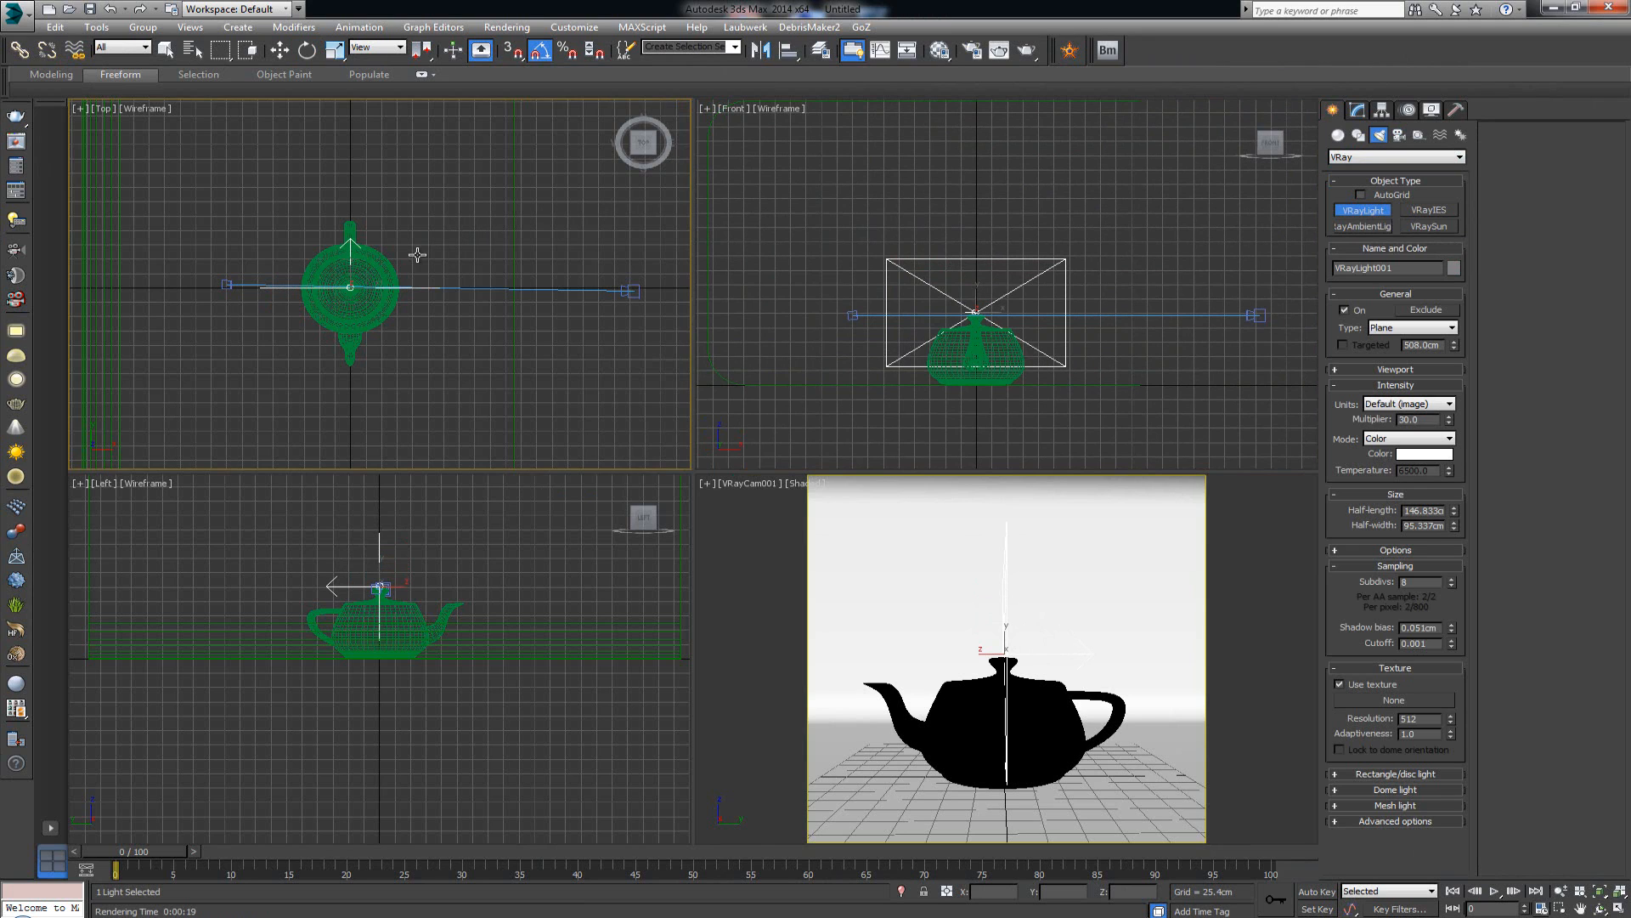
scroll(414, 254, down, 3)
drag(384, 253, 383, 330)
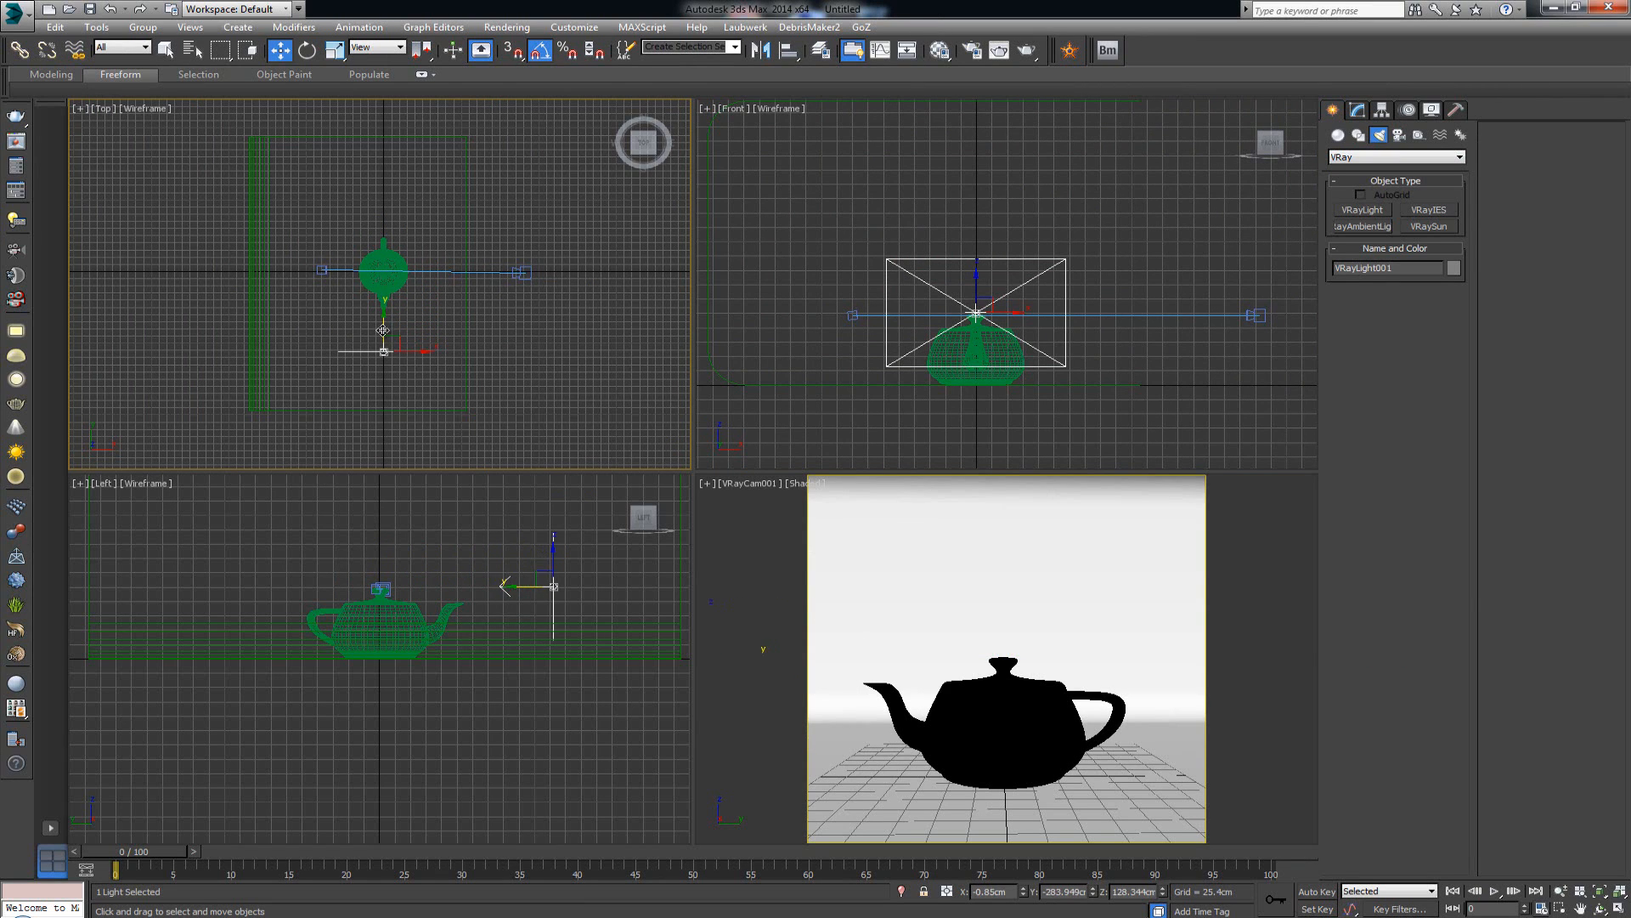
middle_drag(451, 578, 448, 602)
drag(550, 574, 551, 560)
- Maximize the VRayCam001 view and render it, placing the V-Ray frame buffer clear of the left part of the viewport
right_click(899, 521)
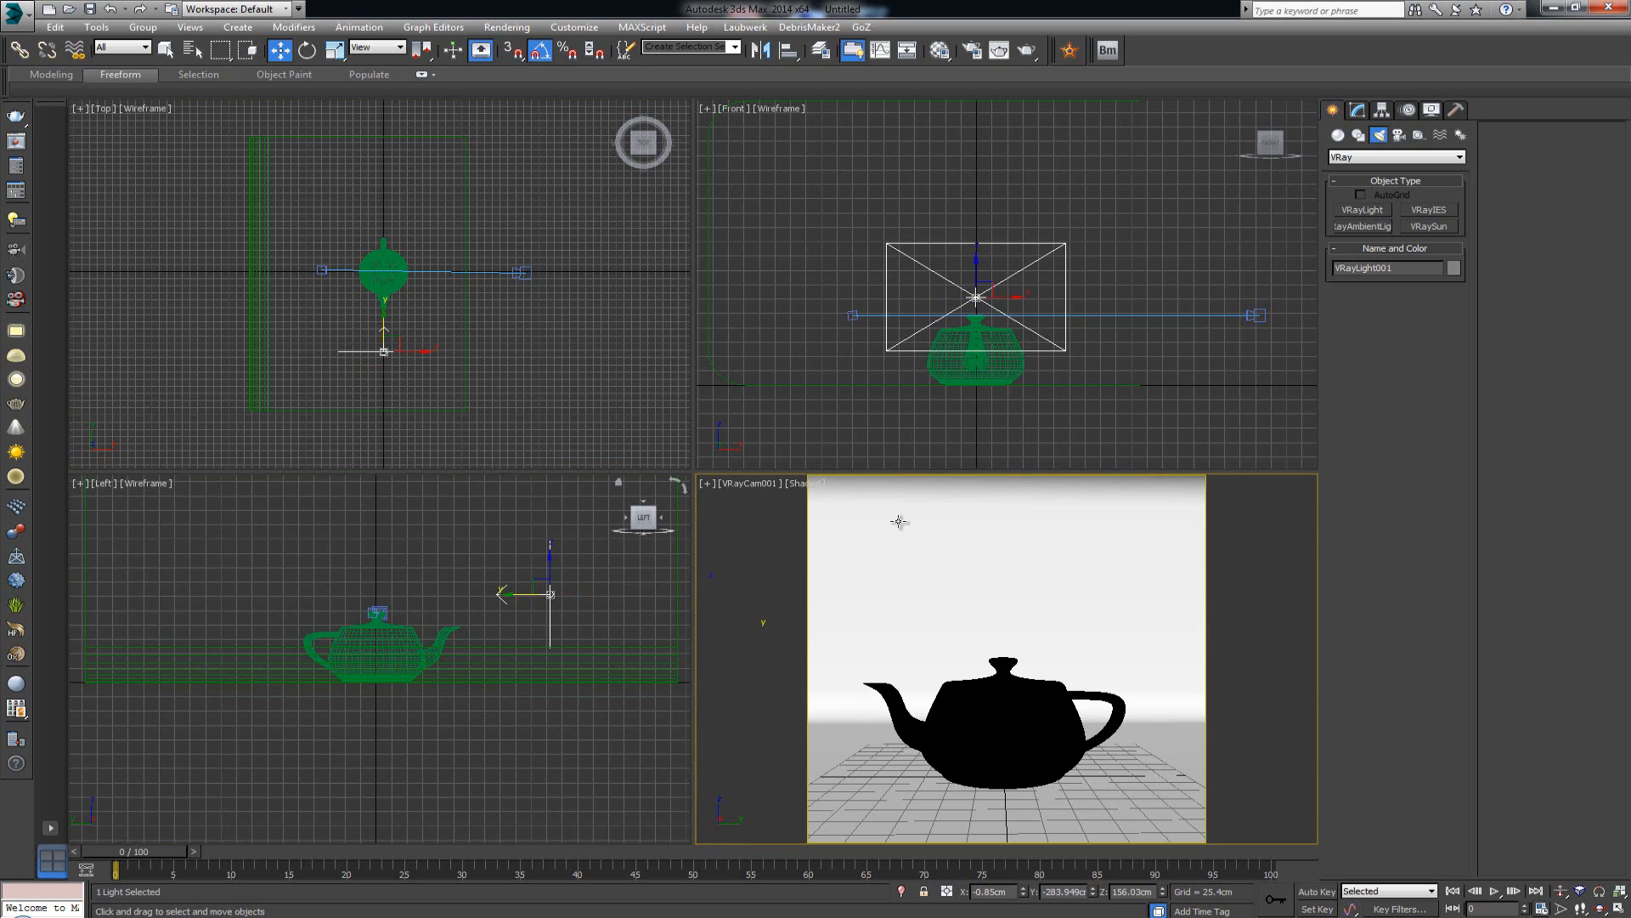
key(alt+w)
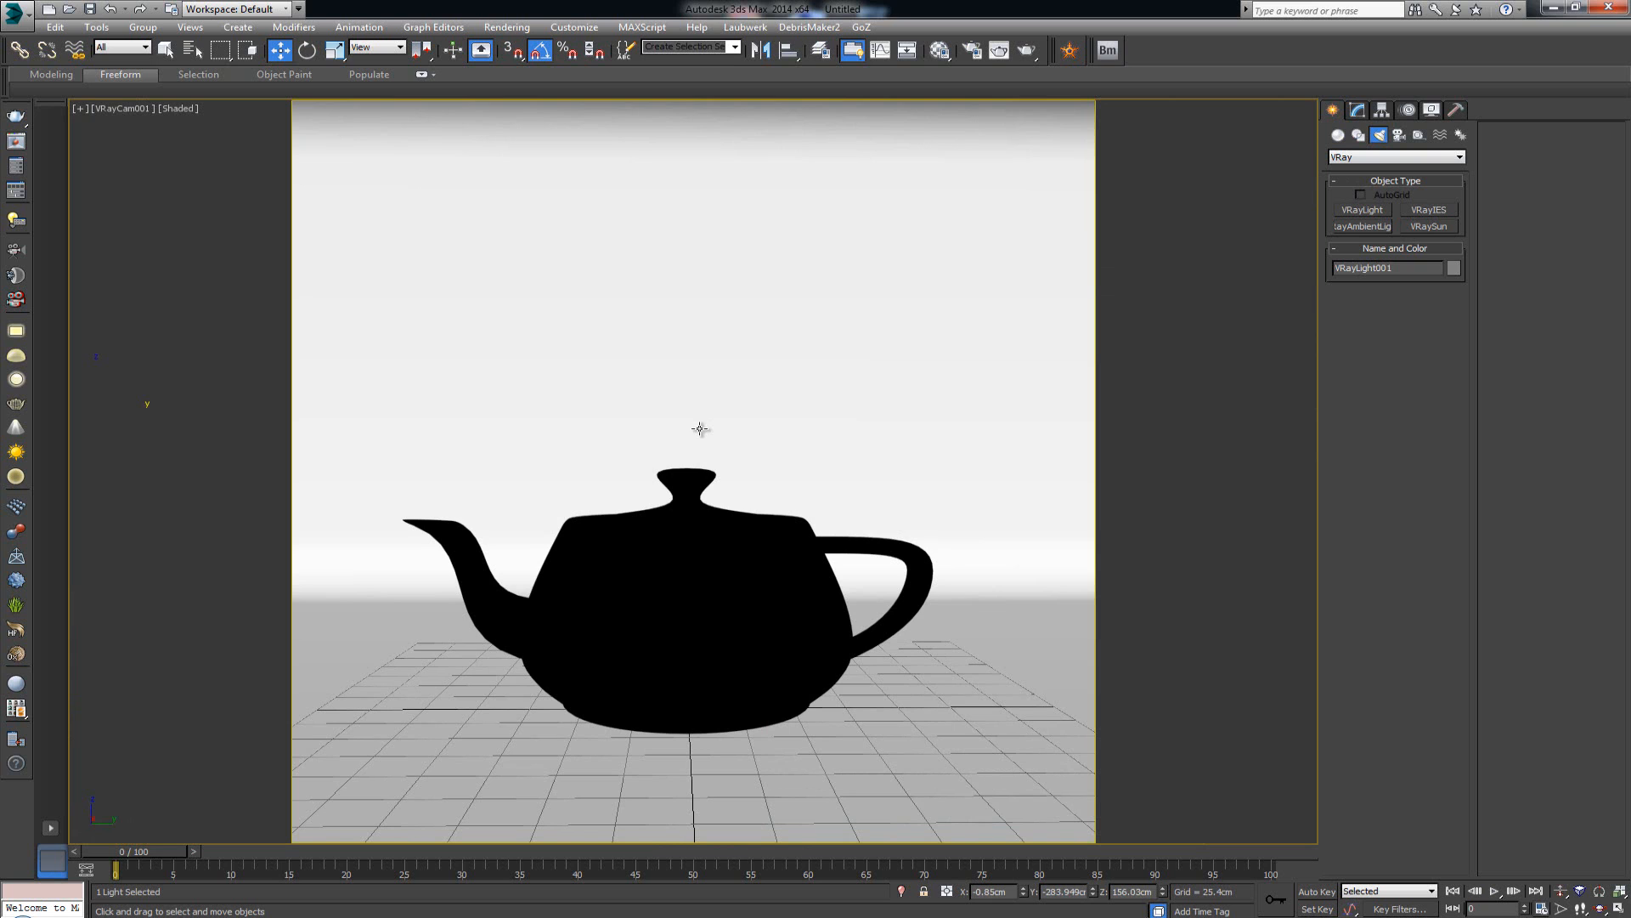
click(1026, 52)
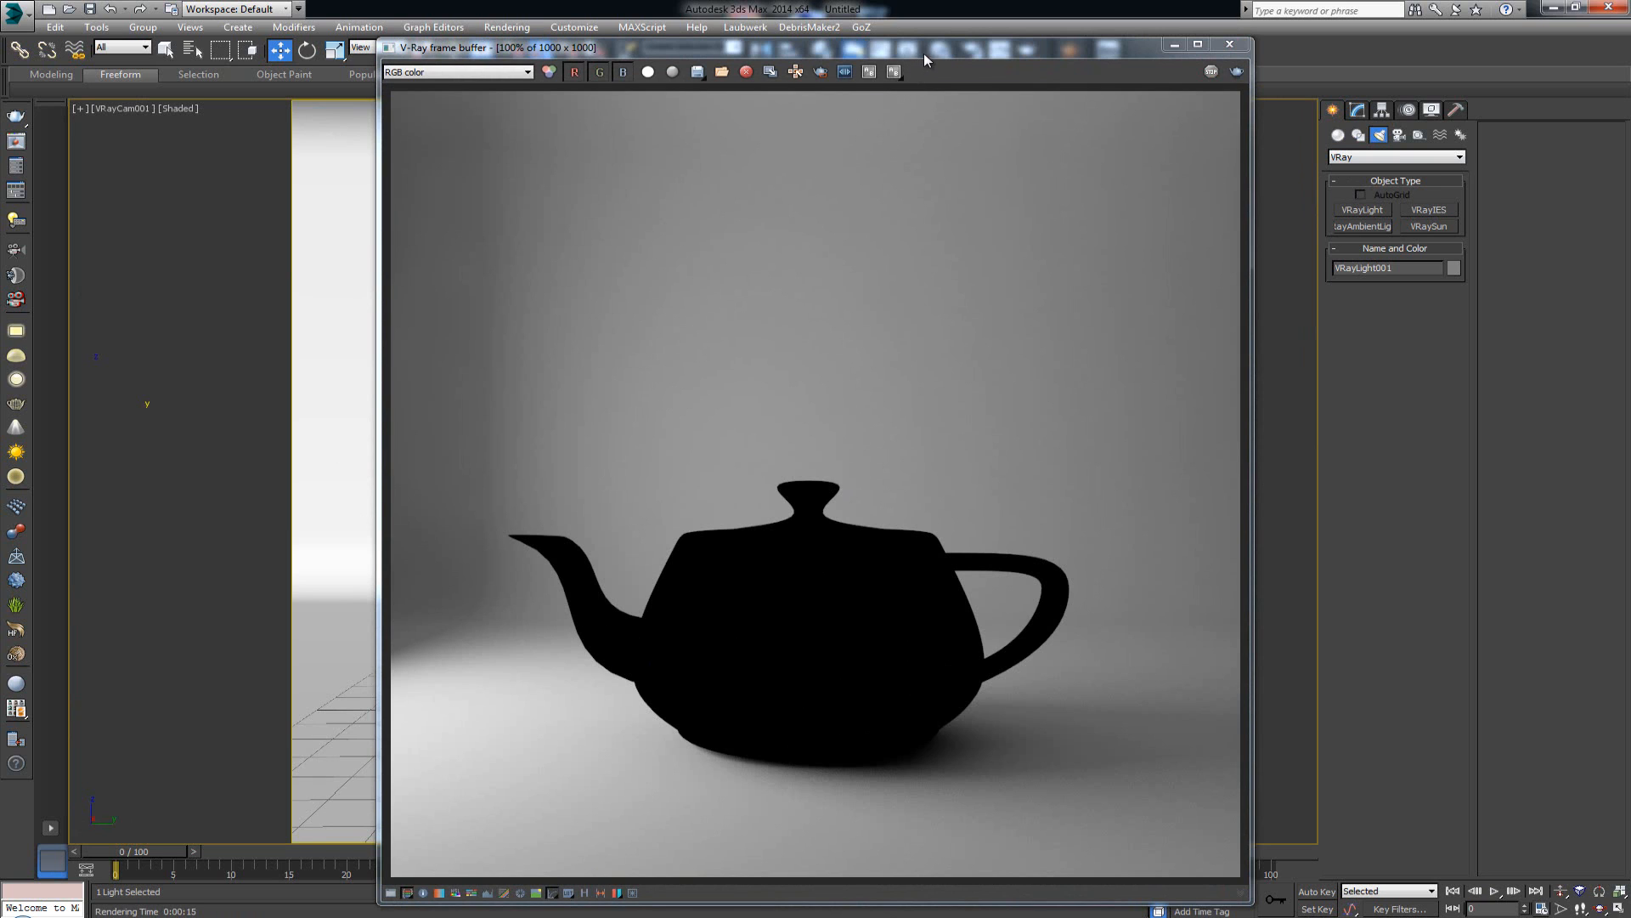
drag(925, 53, 999, 33)
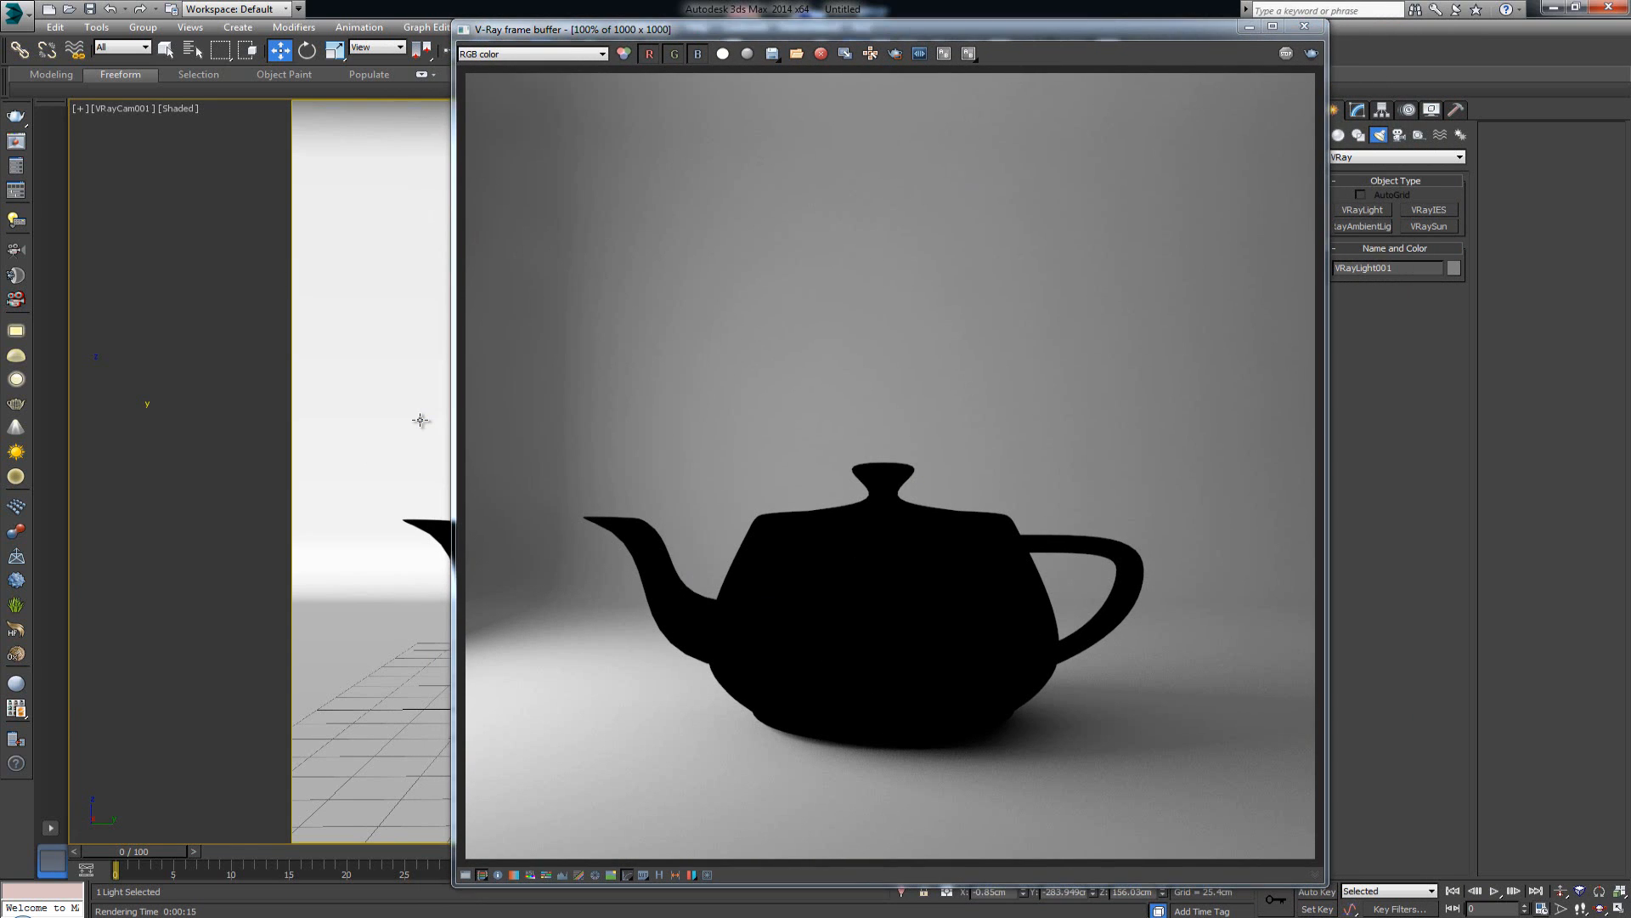
- Change the diffuse color of the teapot's Material #2 to a dark blue with a value of about 121
key(m)
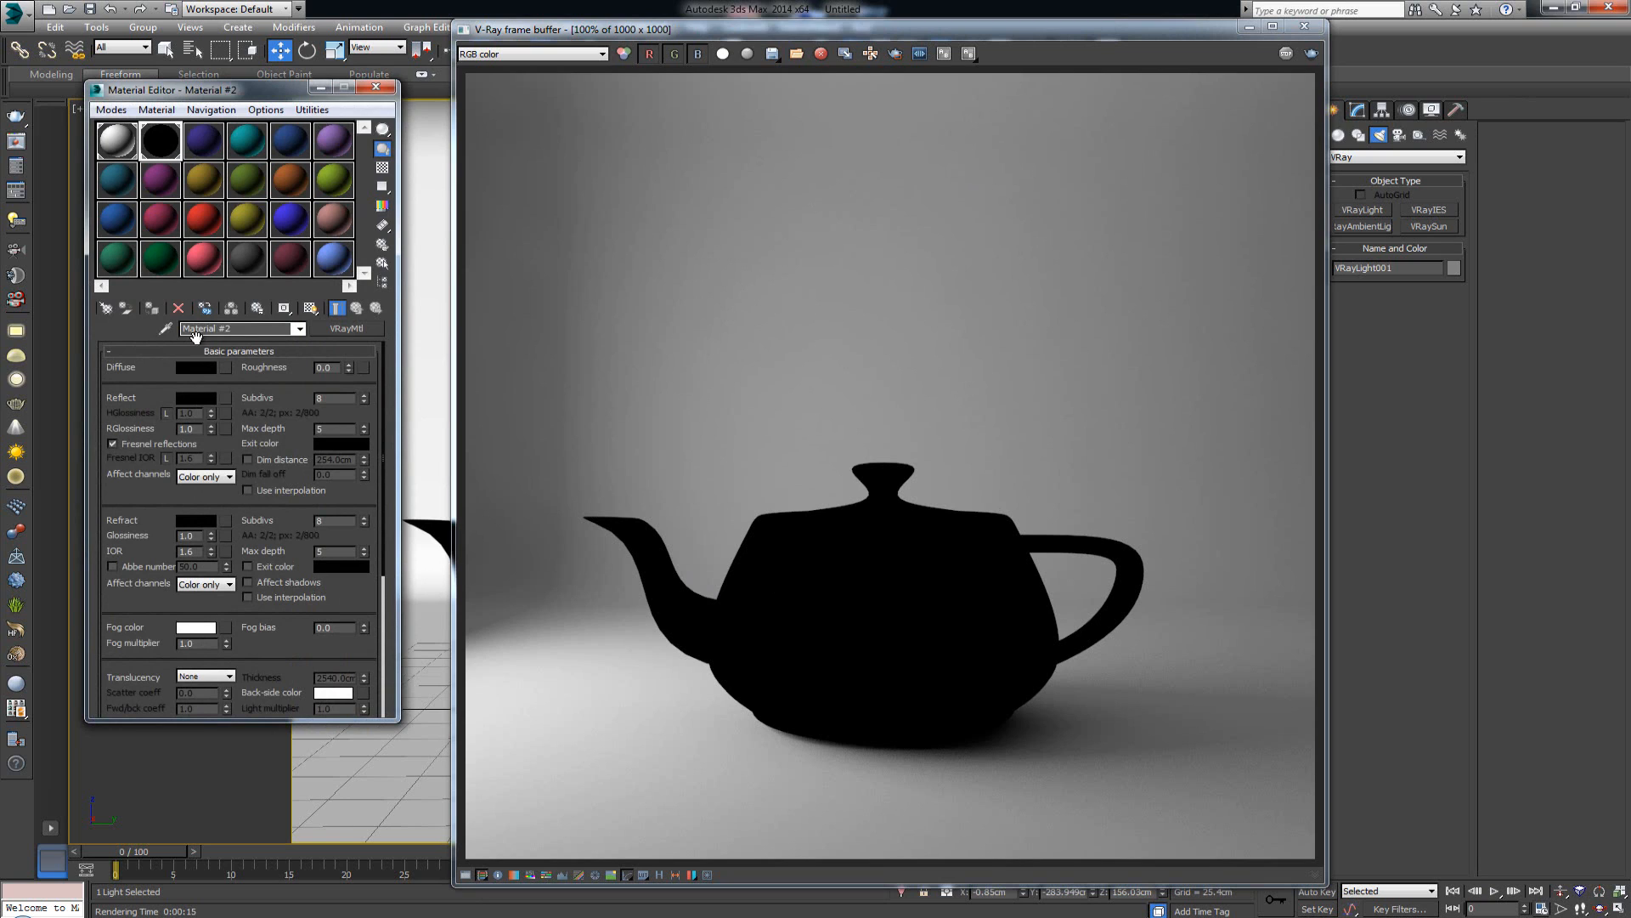
click(195, 367)
click(429, 106)
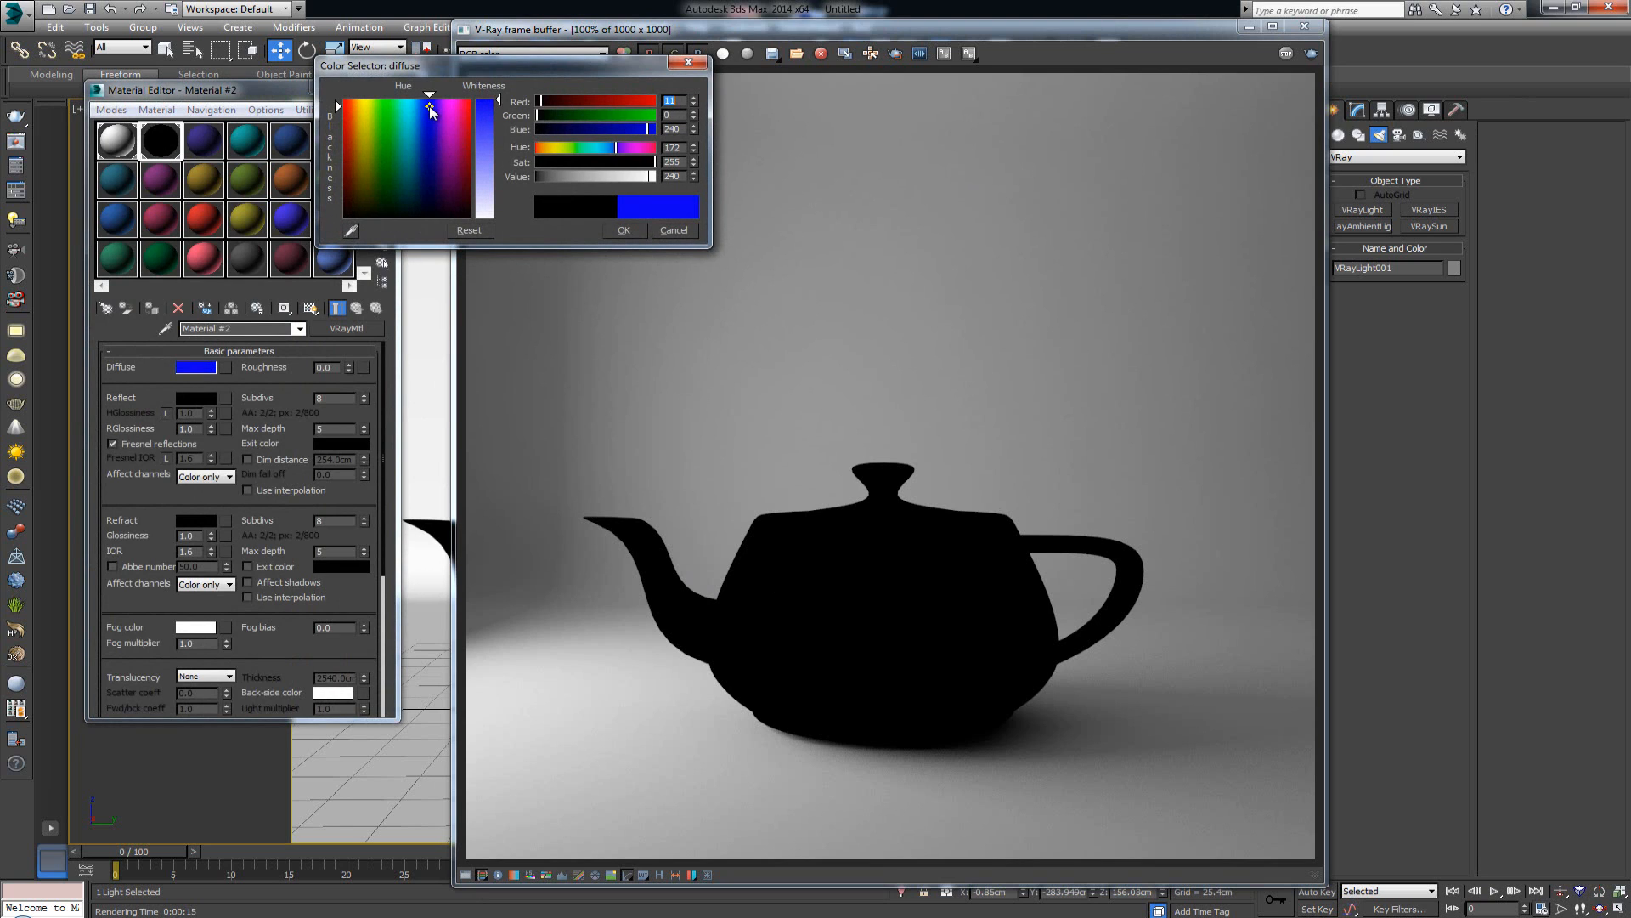
click(578, 176)
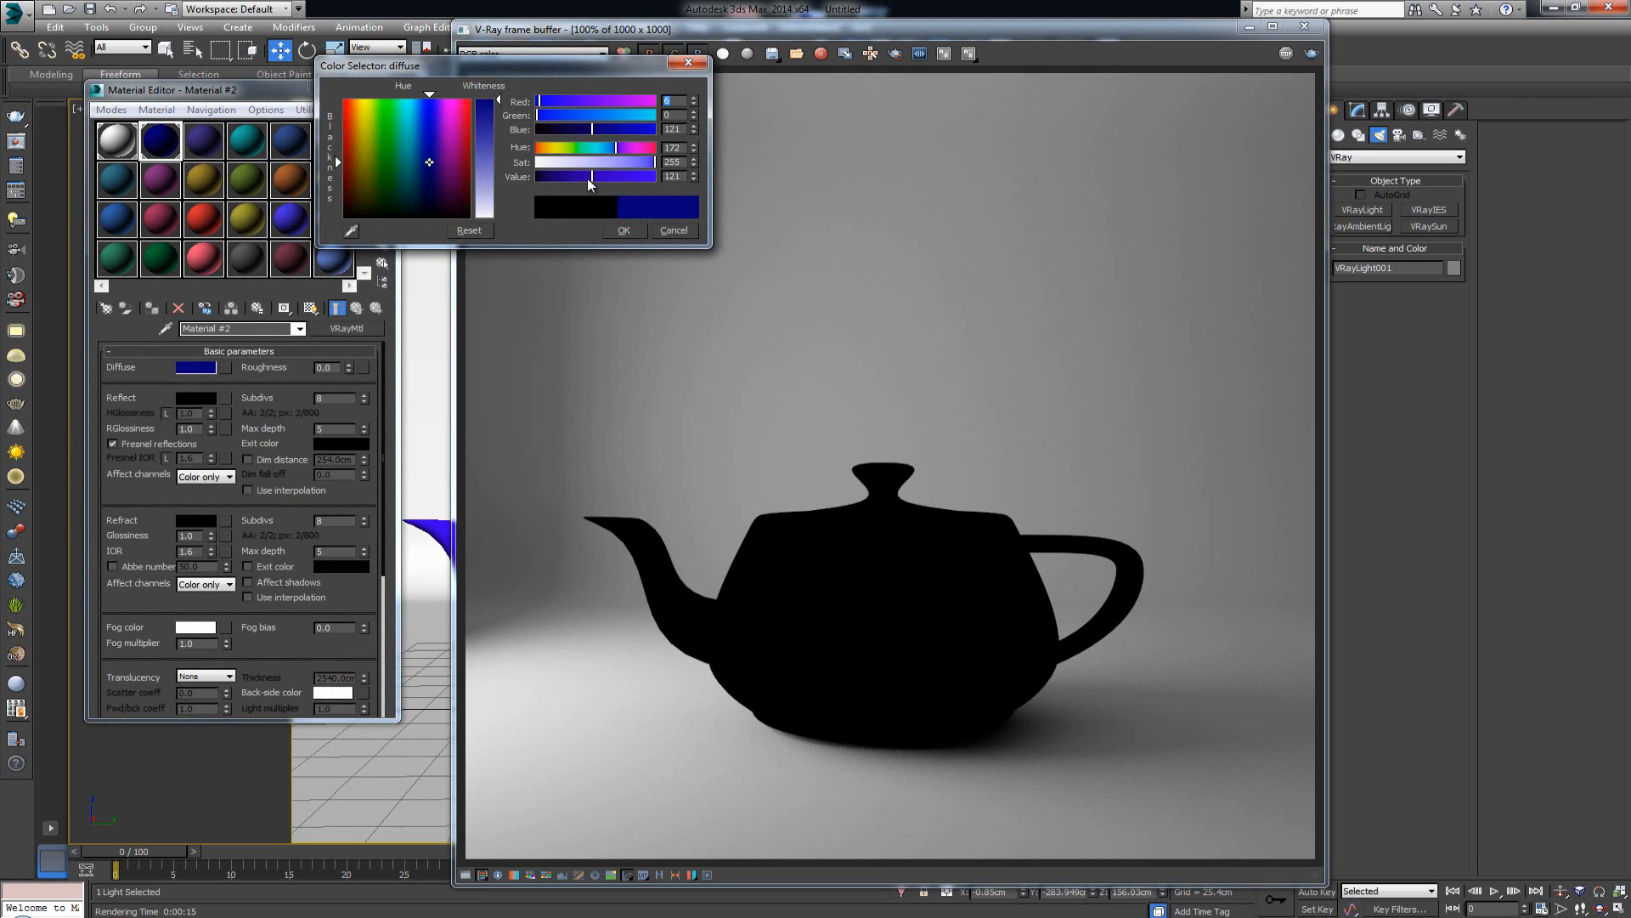
click(618, 231)
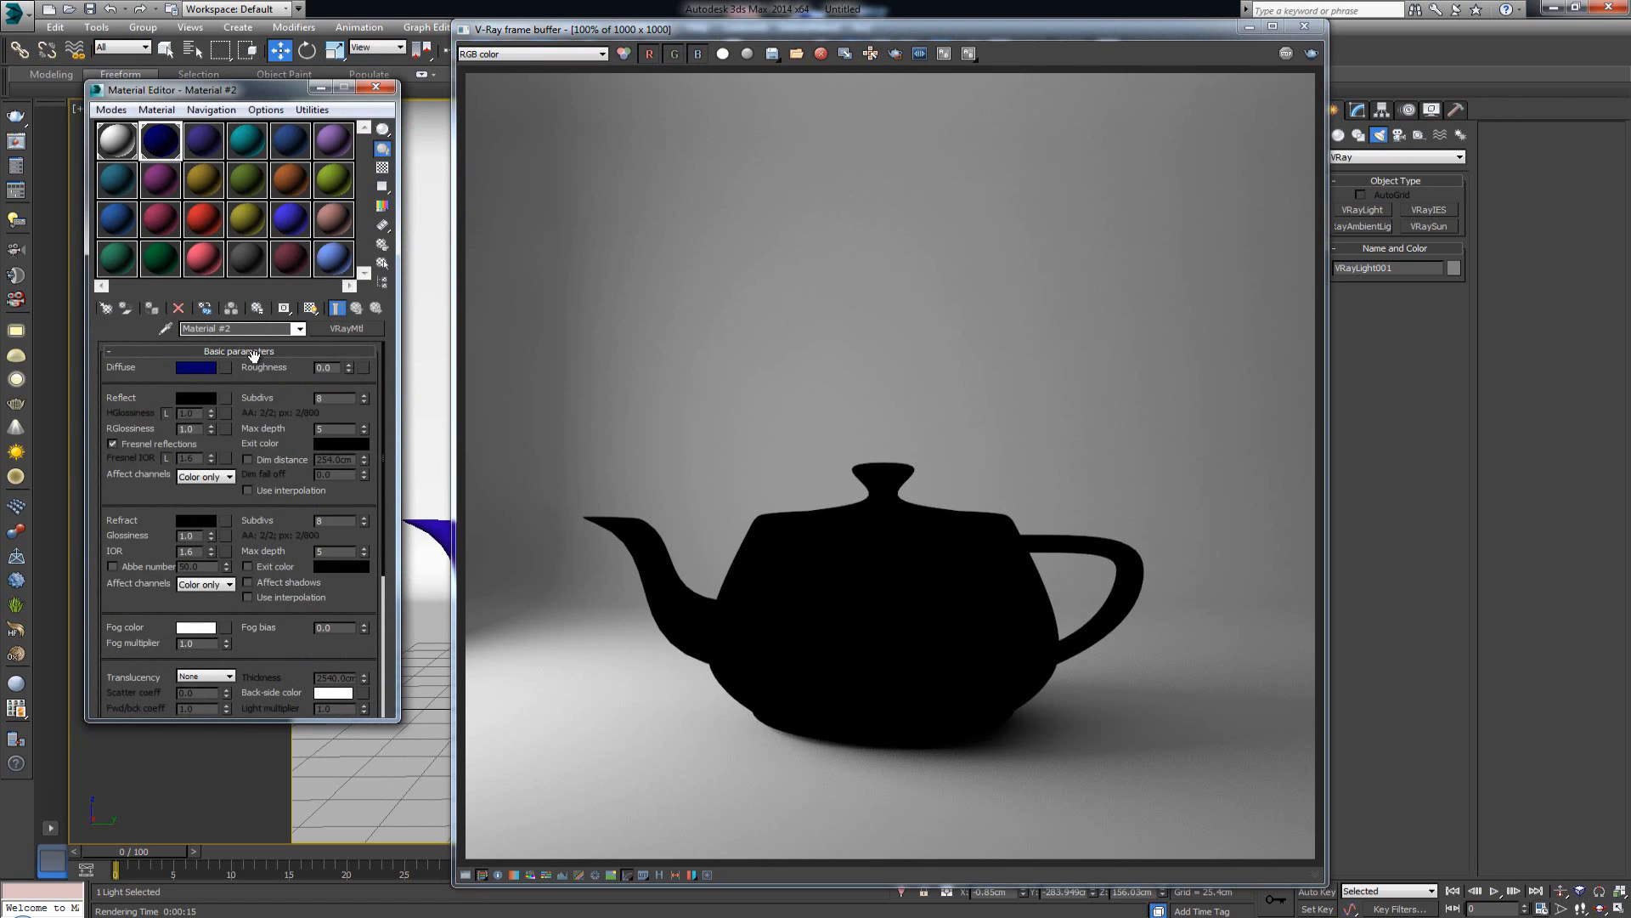
- Give the teapot's Material #2 a dark gray reflection color and close the Material Editor
click(198, 399)
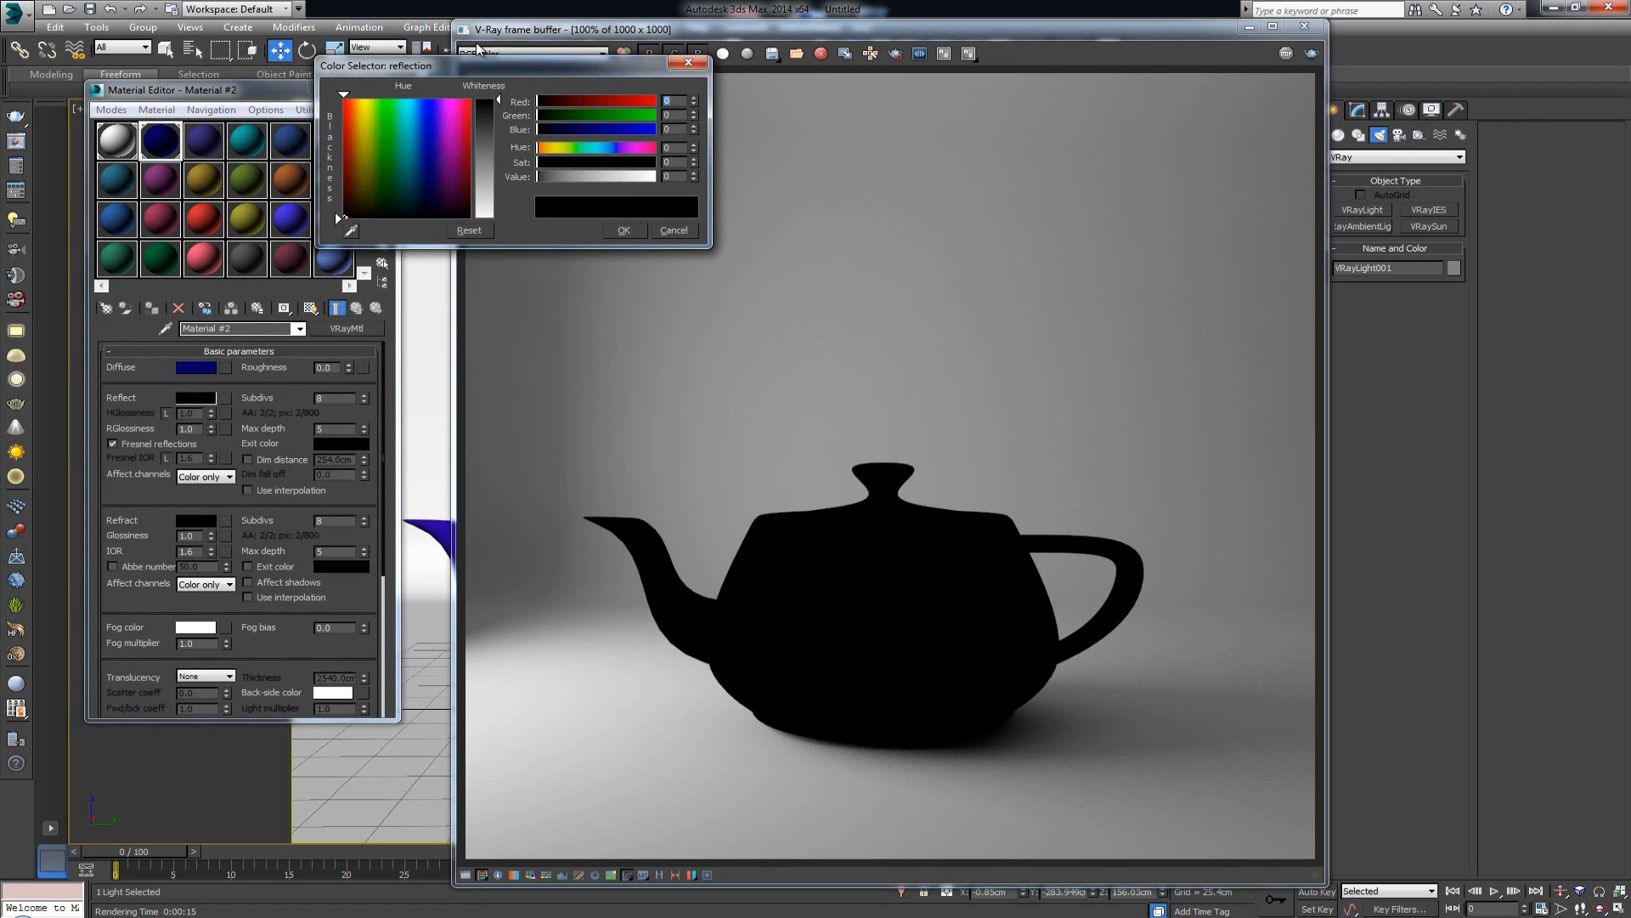
drag(486, 104, 488, 119)
click(627, 230)
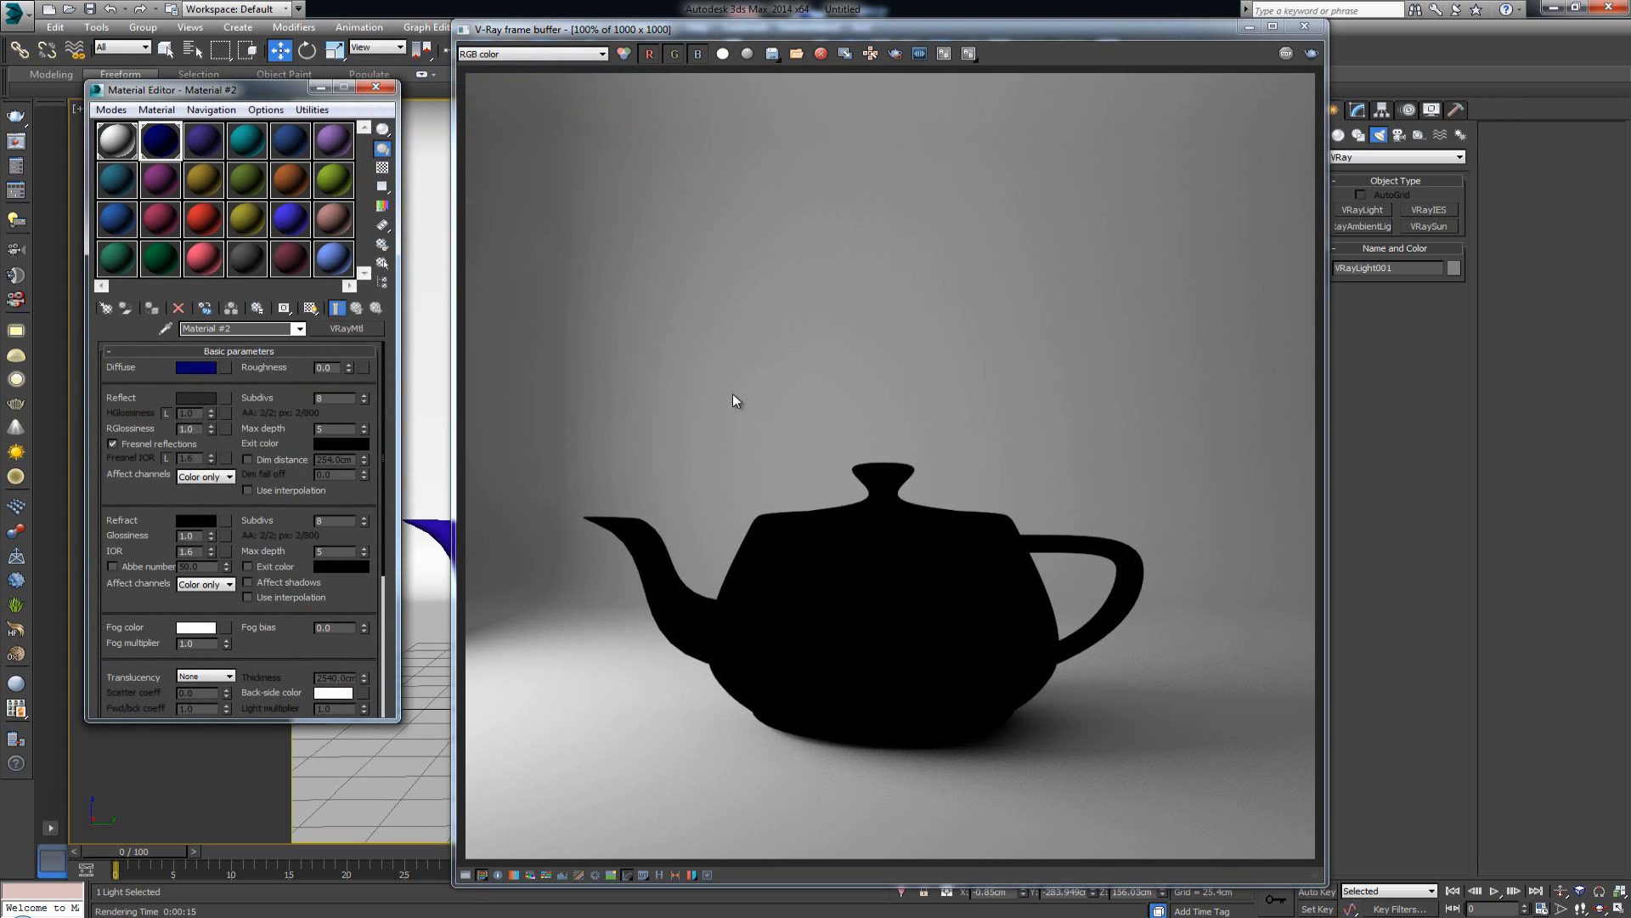
click(377, 90)
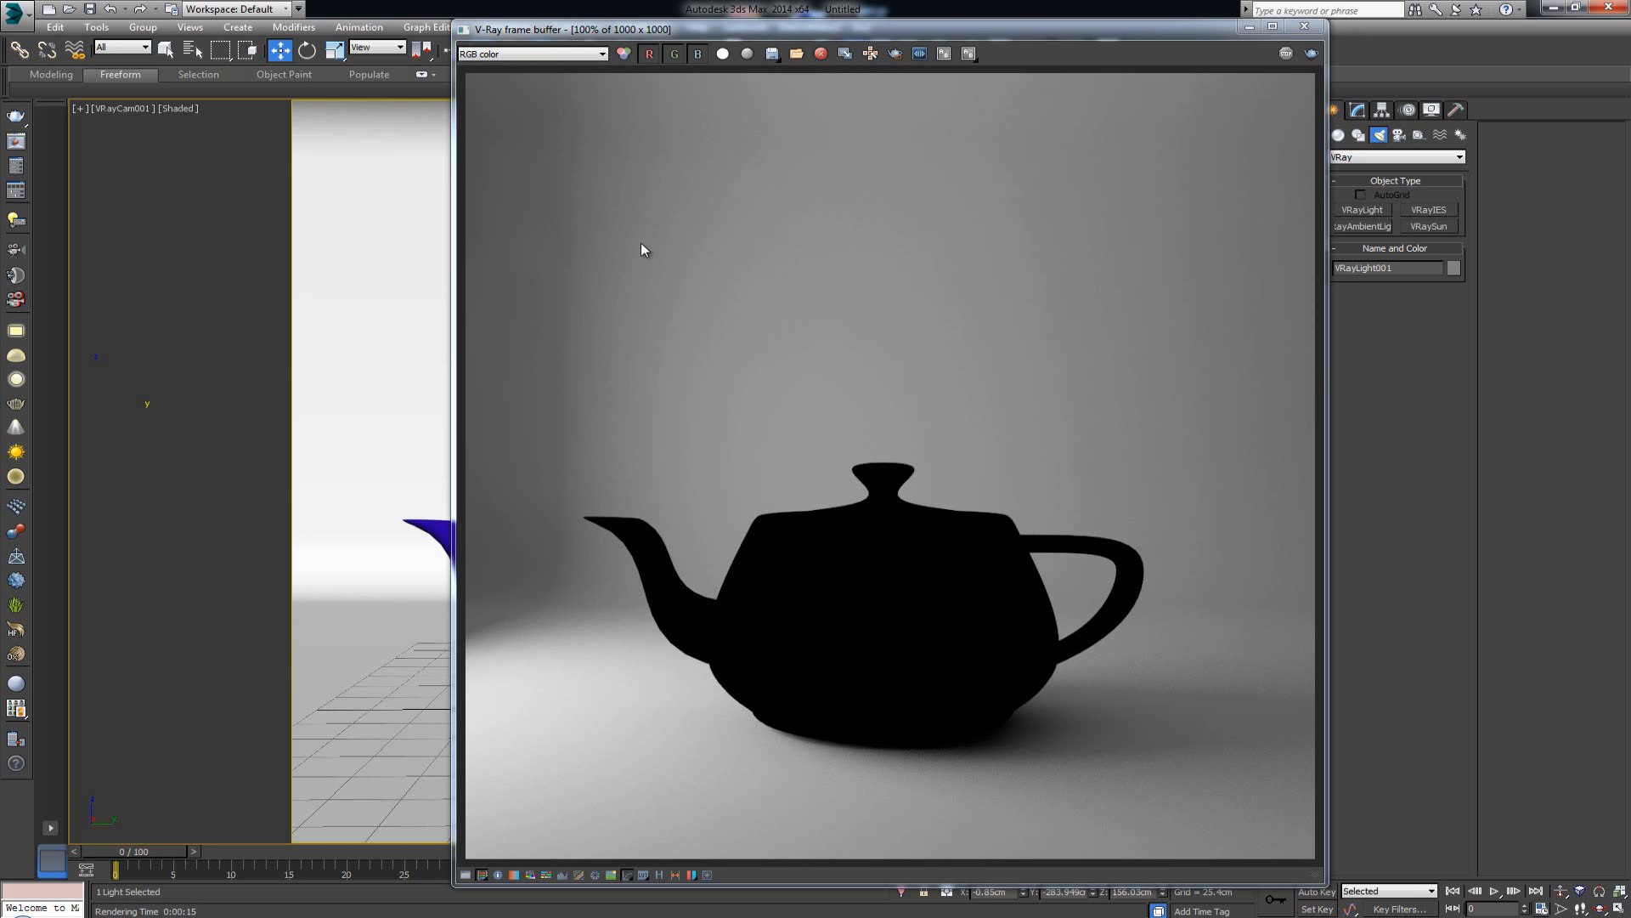
- Restore the four-view layout, move the plane light farther from the teapot in the Top view, and render the camera view again
key(alt+w)
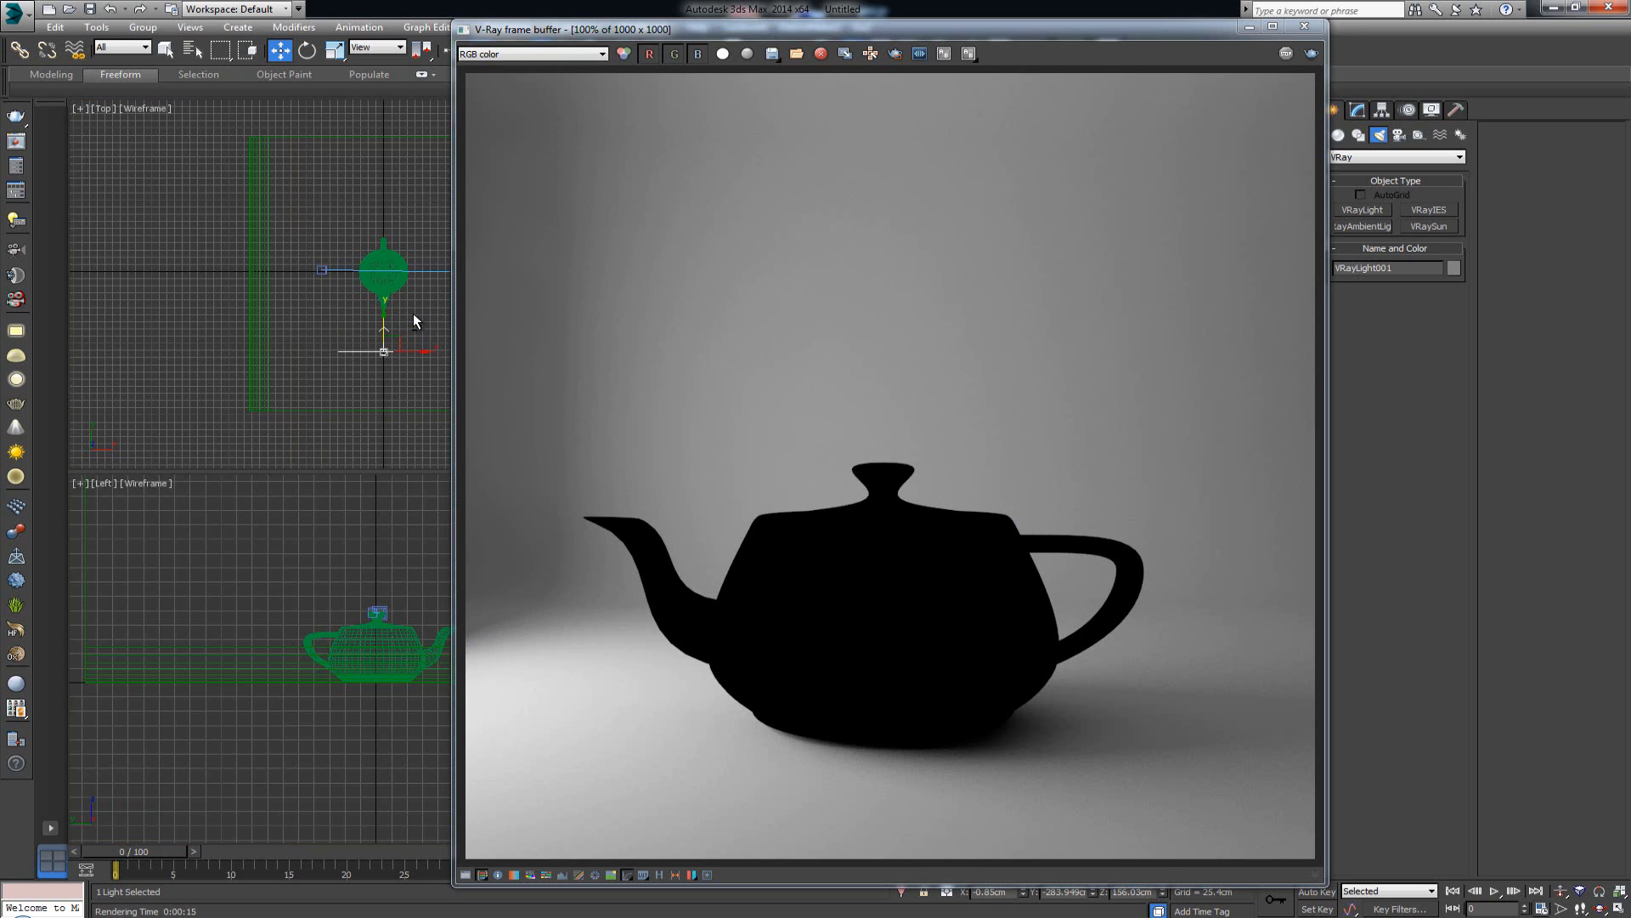
middle_drag(371, 272, 251, 271)
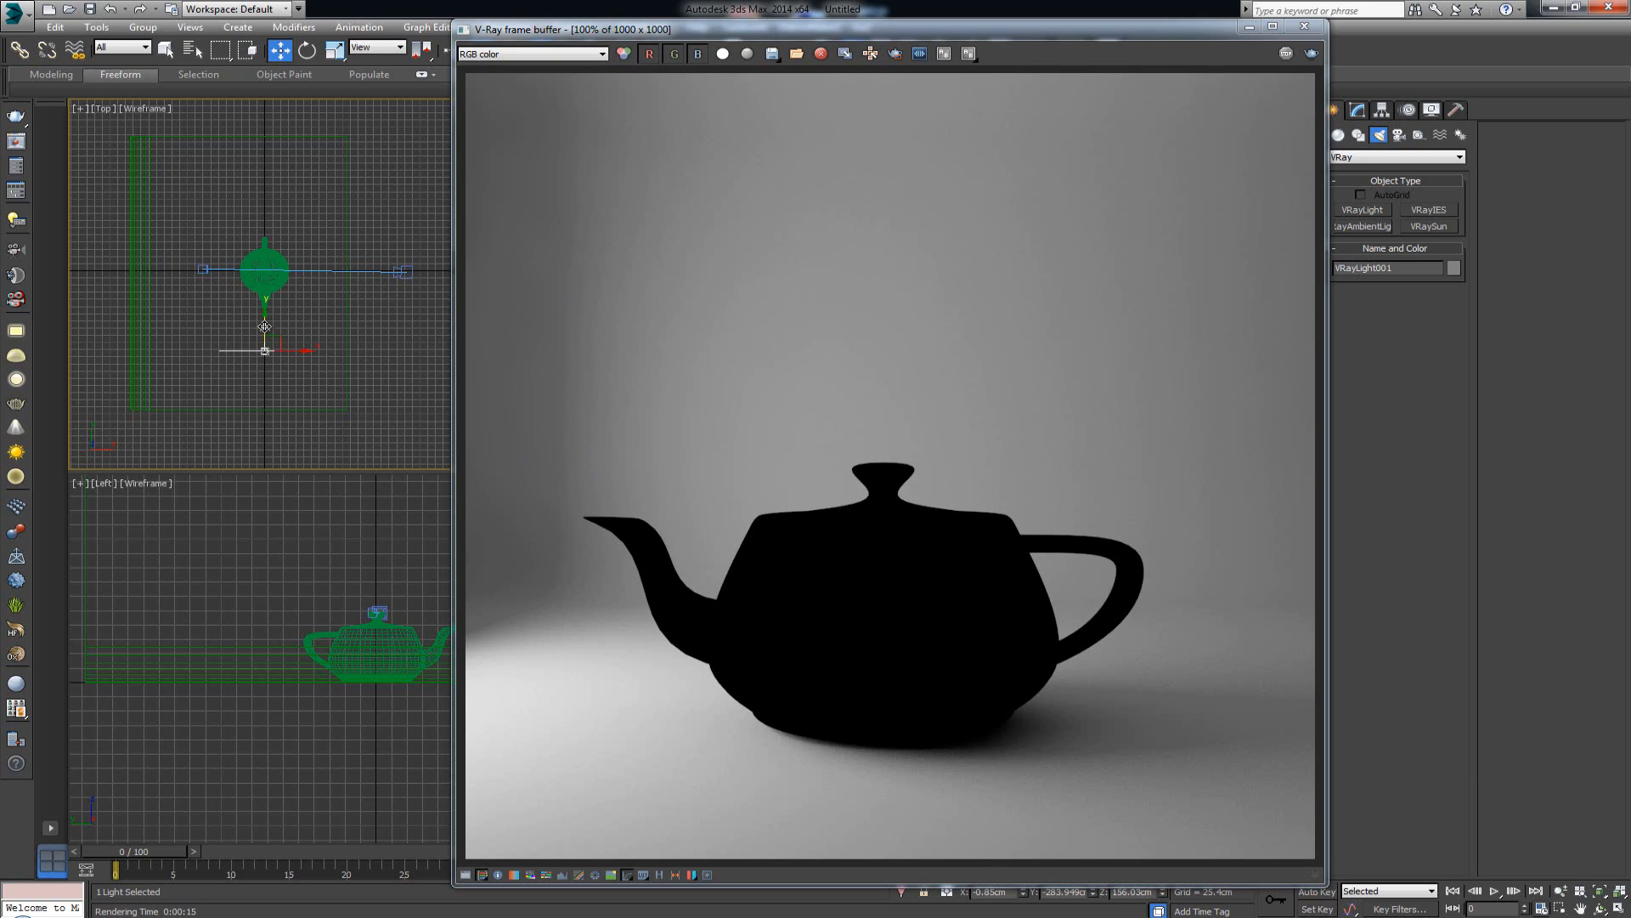
drag(261, 332, 266, 355)
click(777, 375)
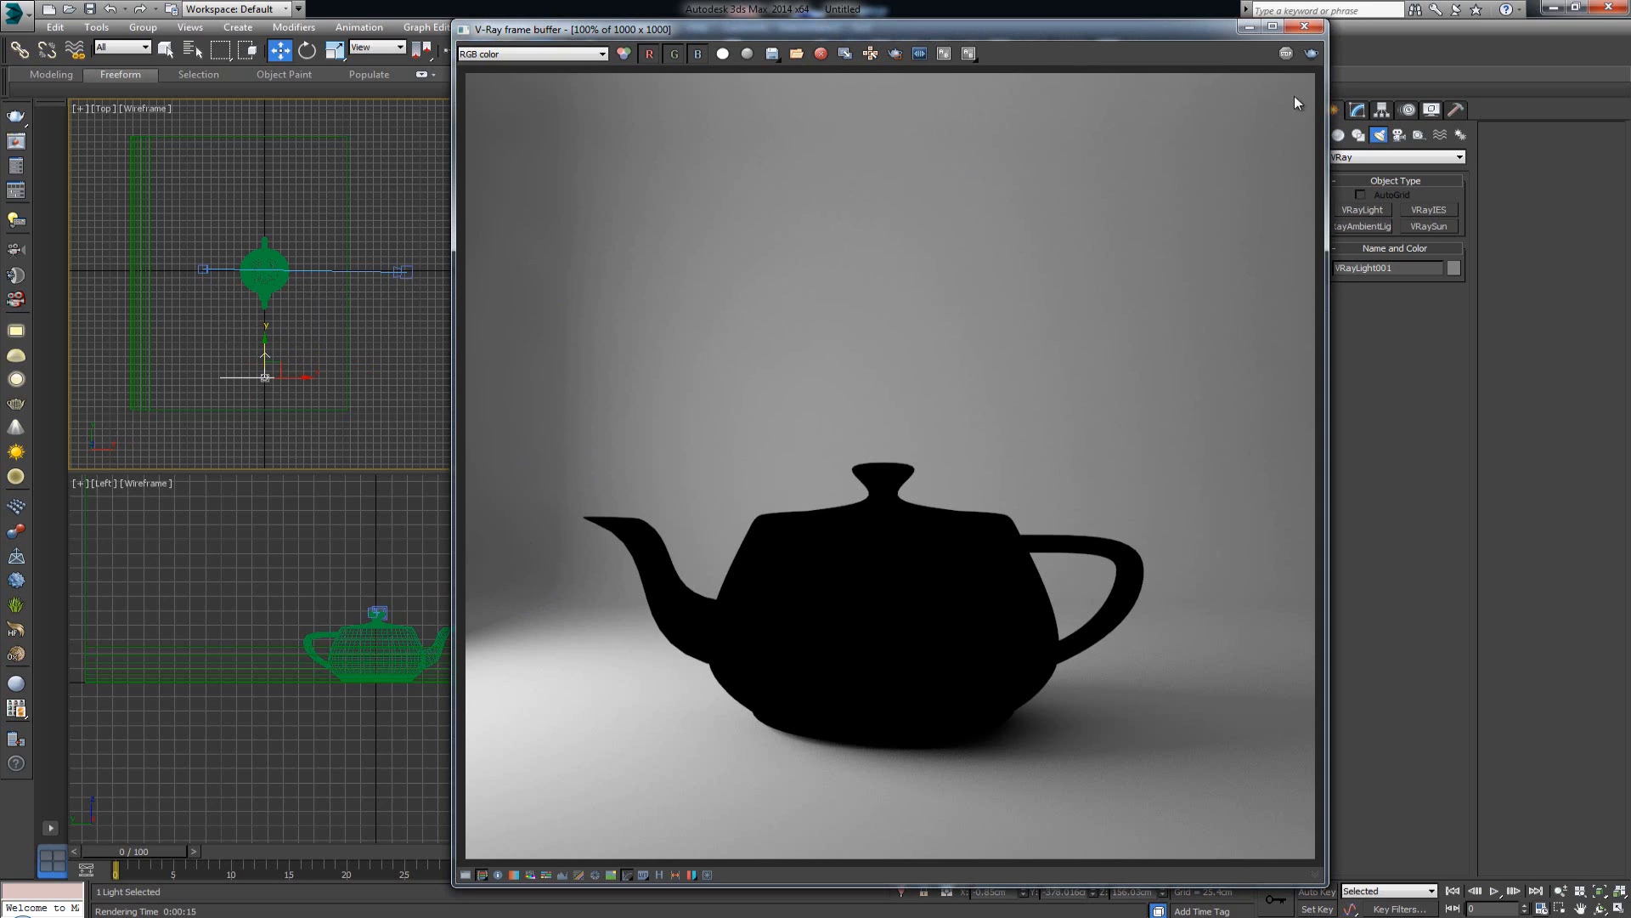
click(1316, 55)
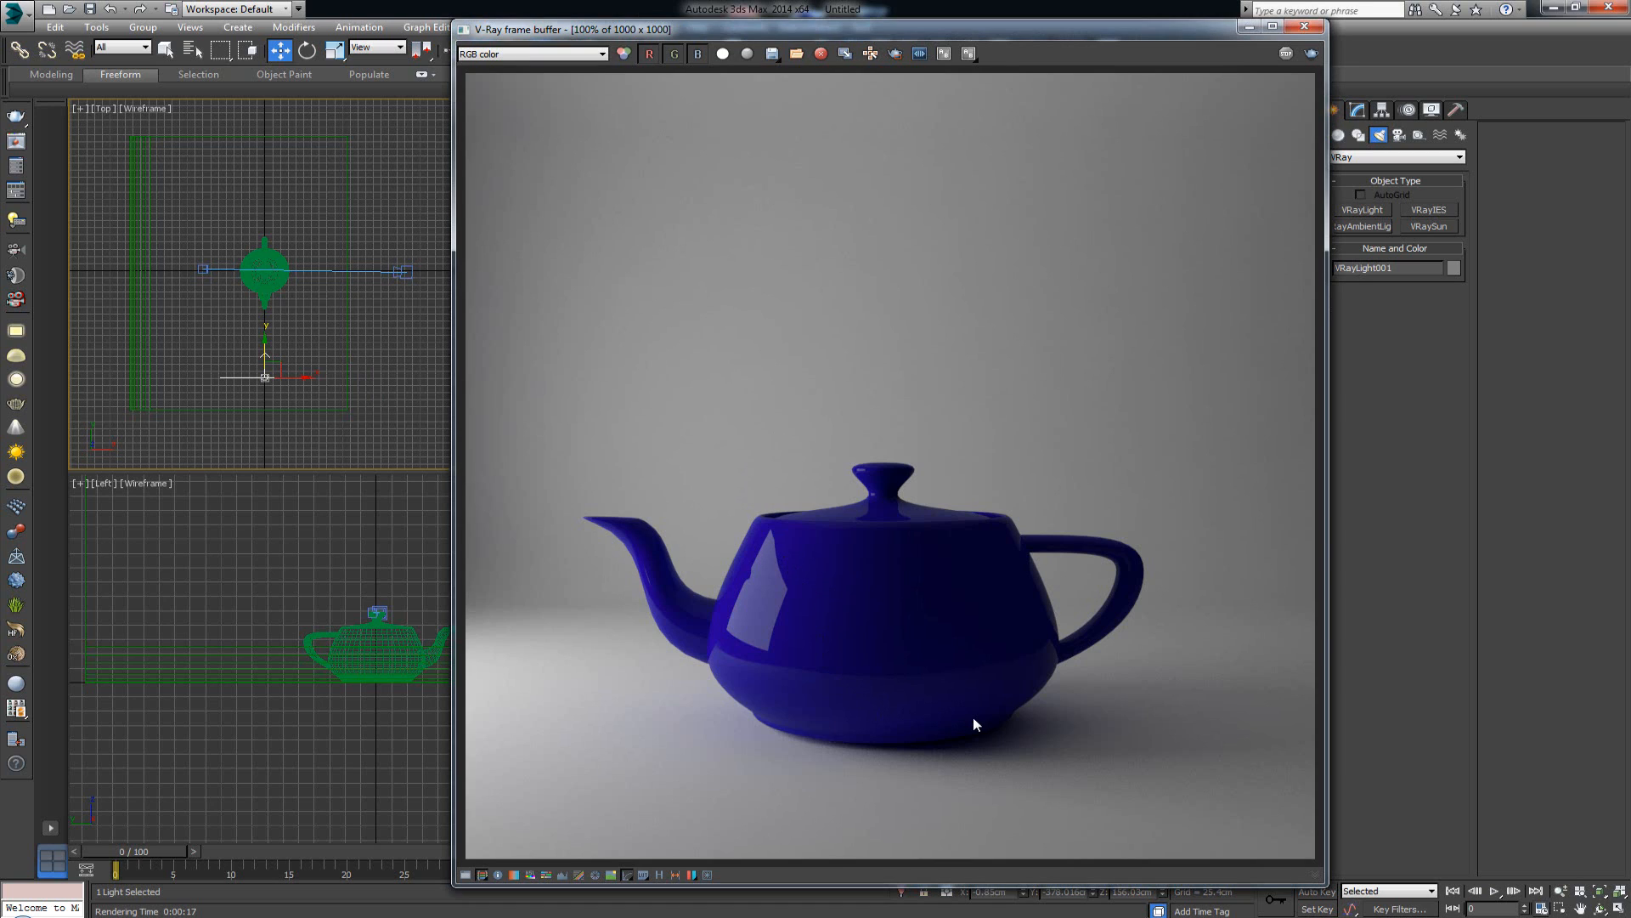
- Examine the light's reflection on the rendered teapot and the shadow at its base up close in the frame buffer
scroll(972, 723, up, 1)
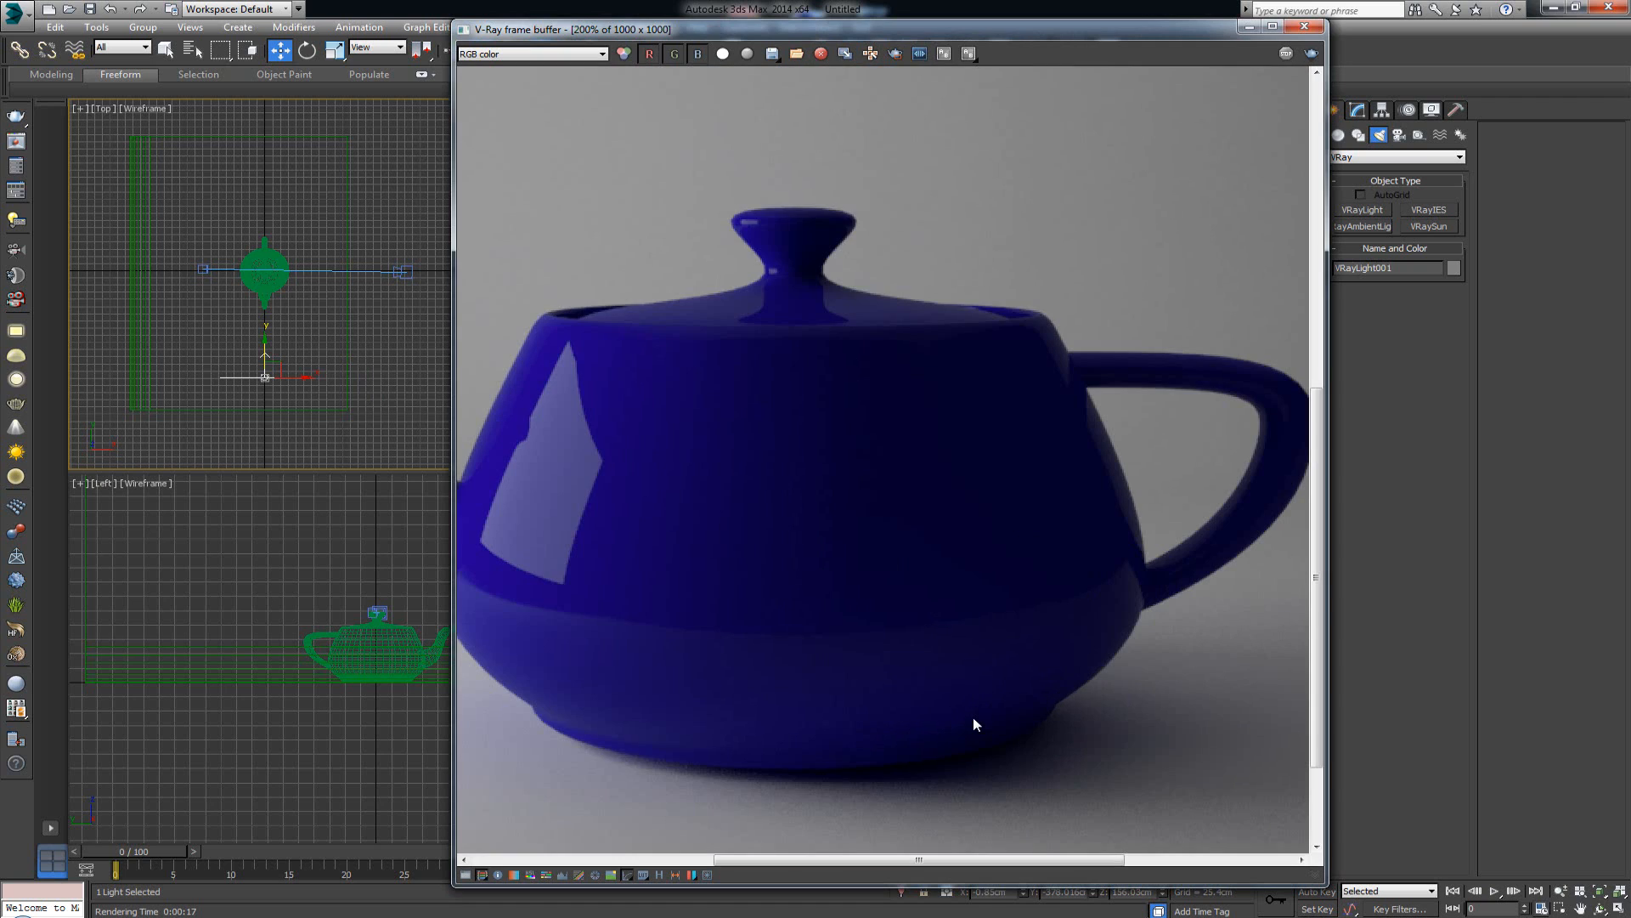
scroll(972, 723, down, 1)
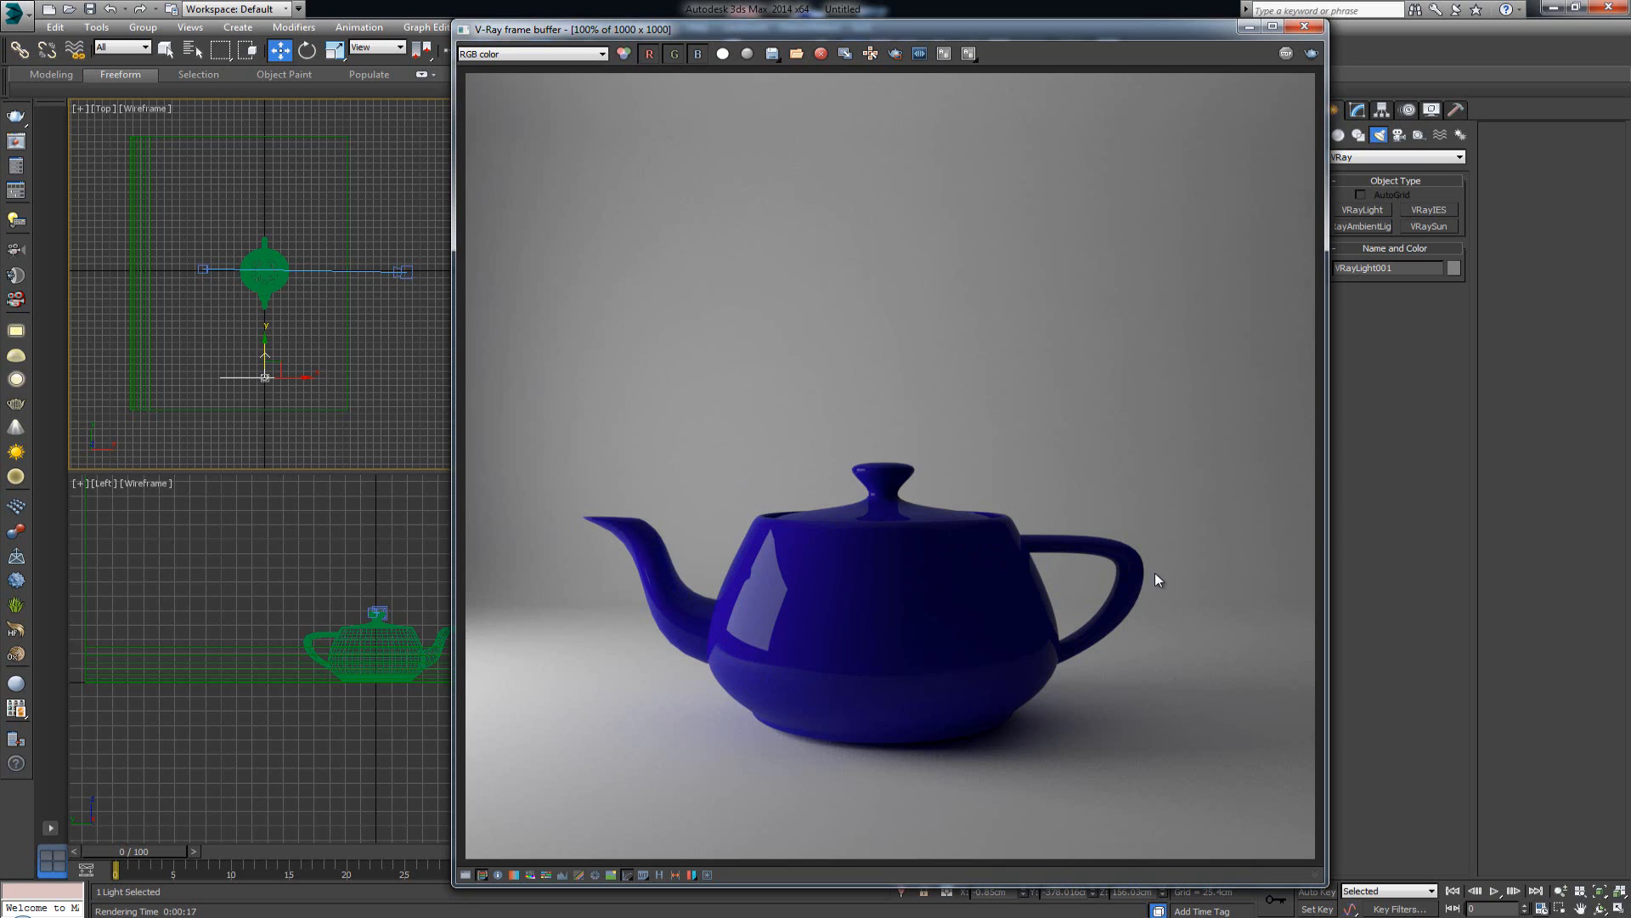
scroll(988, 740, up, 1)
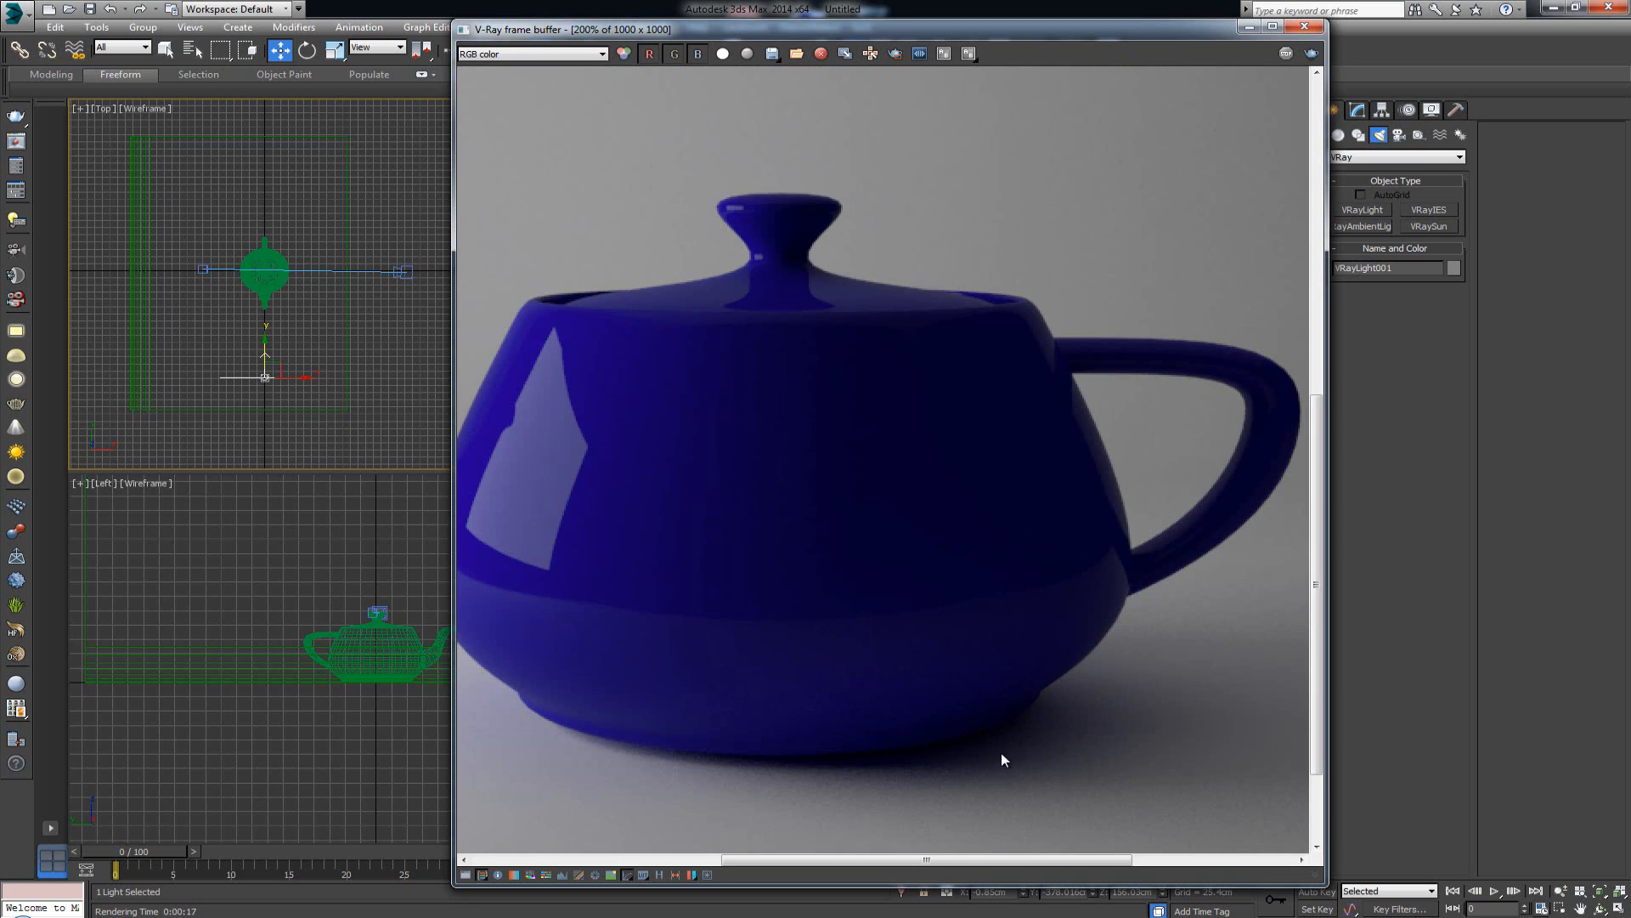
scroll(1011, 741, up, 1)
scroll(935, 720, down, 3)
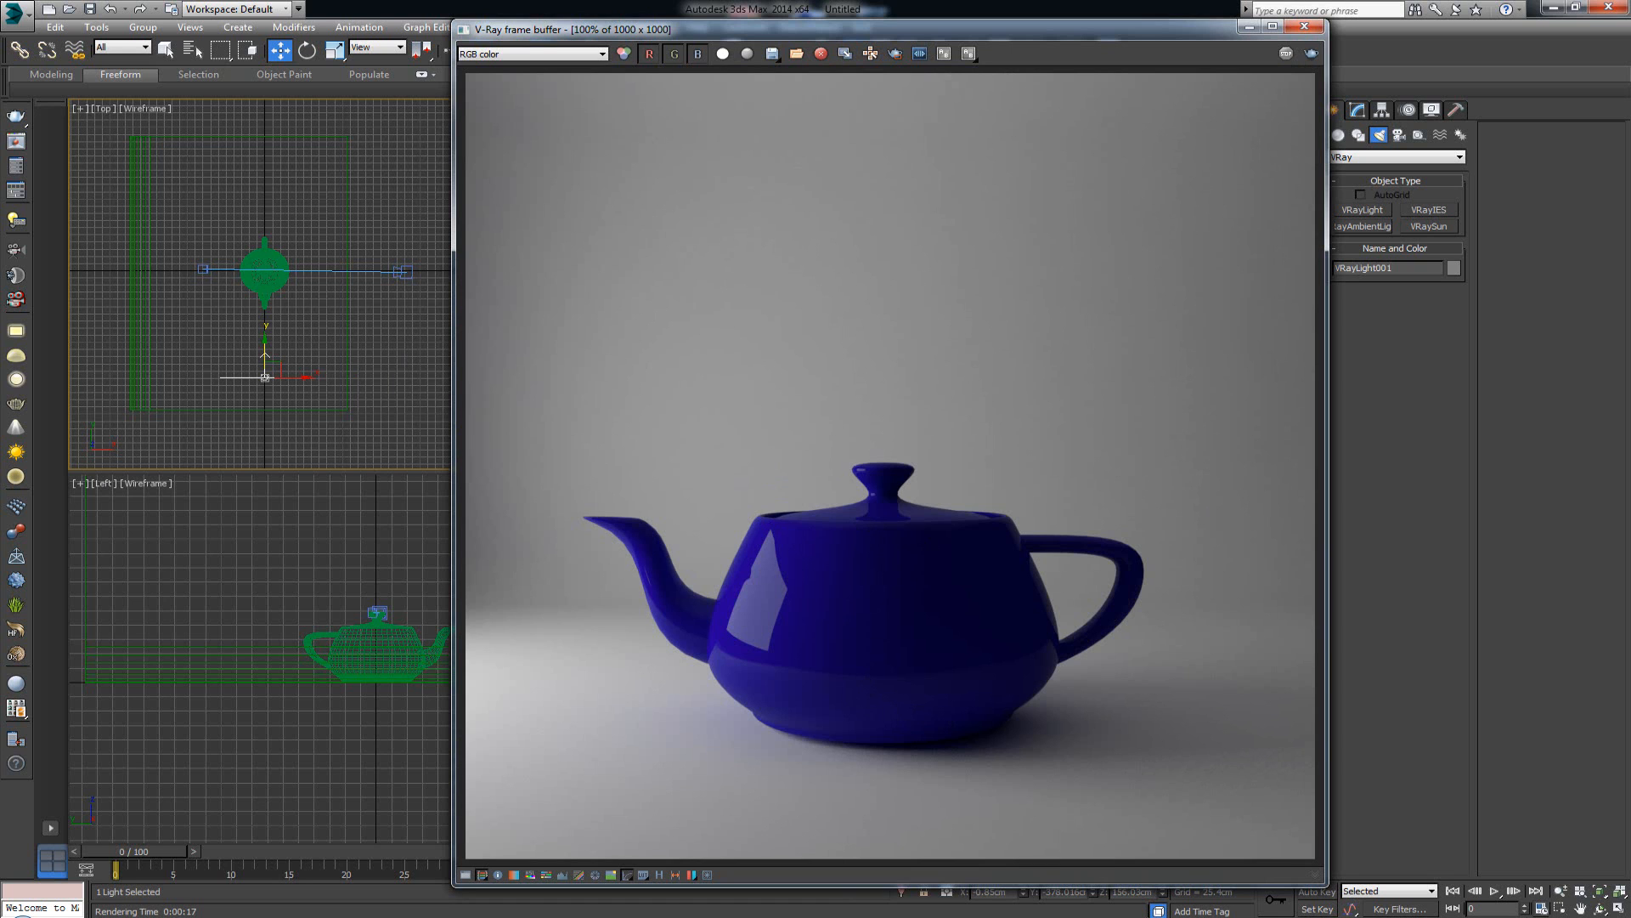
- Check the three-point lighting diagram, then move the plane light beside the camera to about X 395, Y 264 cm, aimed at the teapot
key(alt+Tab)
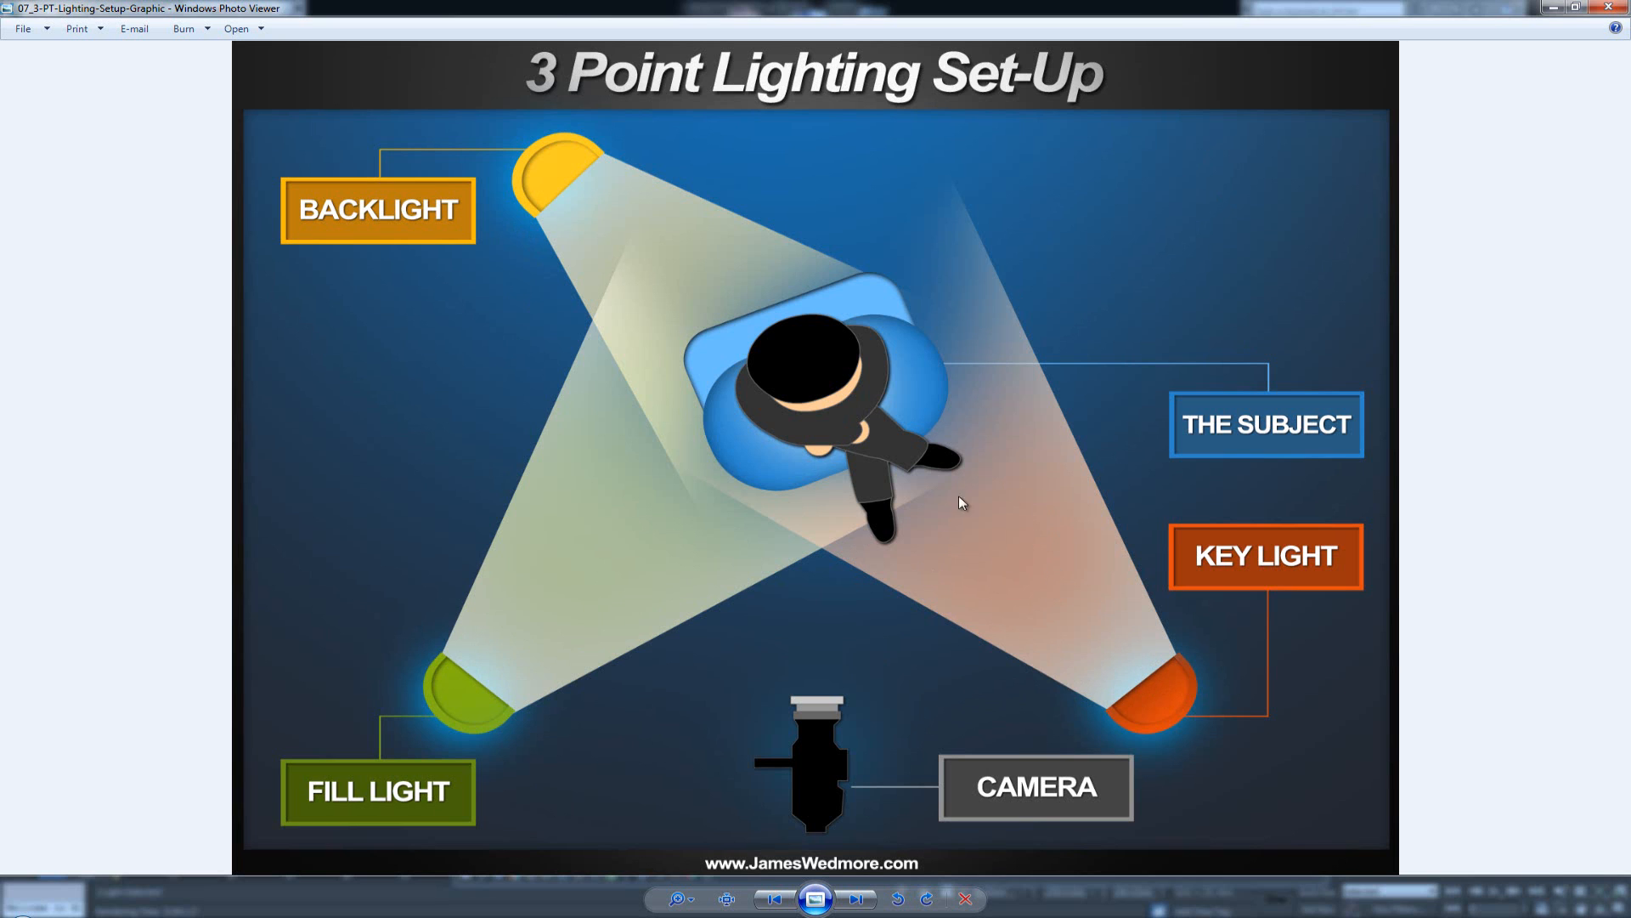
double_click(1339, 9)
click(670, 62)
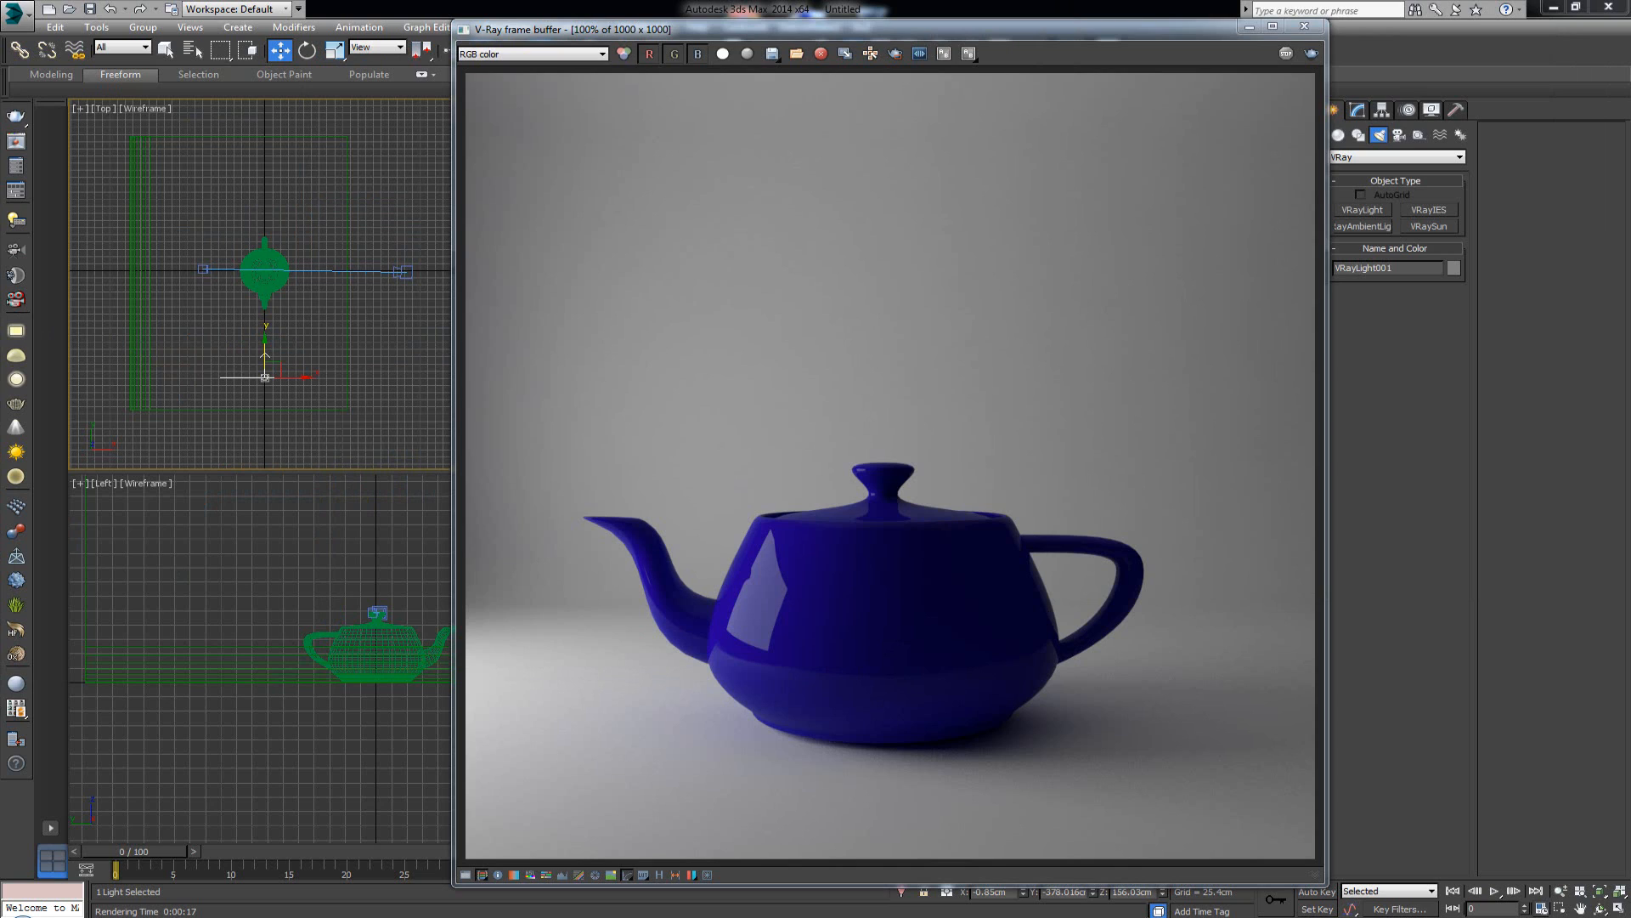
key(e)
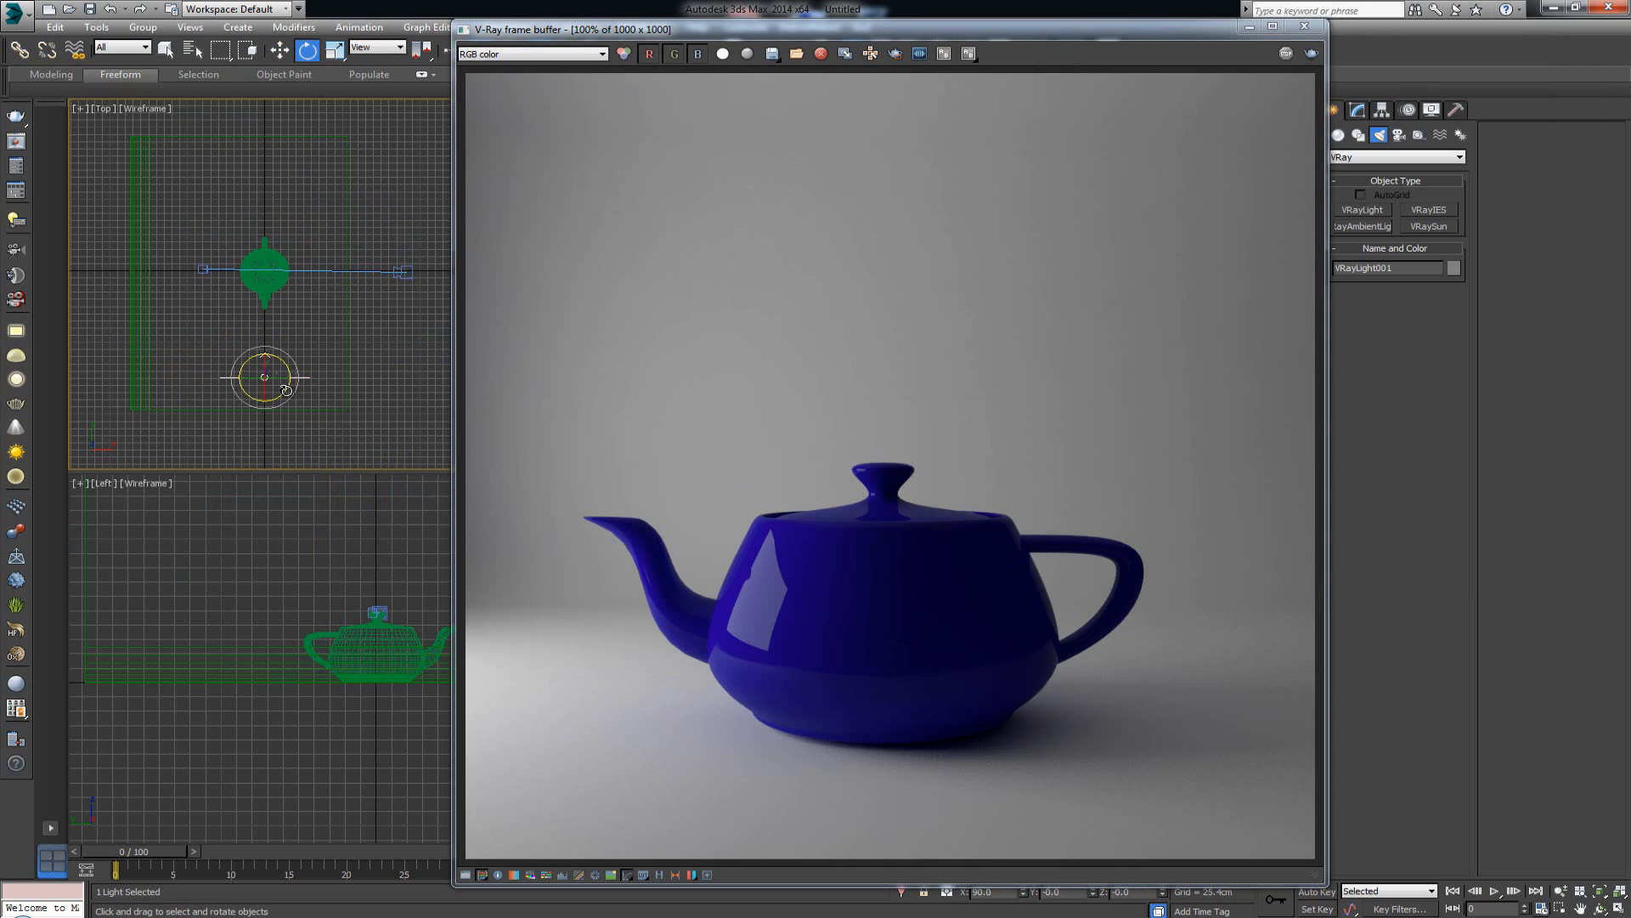
drag(294, 374, 385, 195)
key(w)
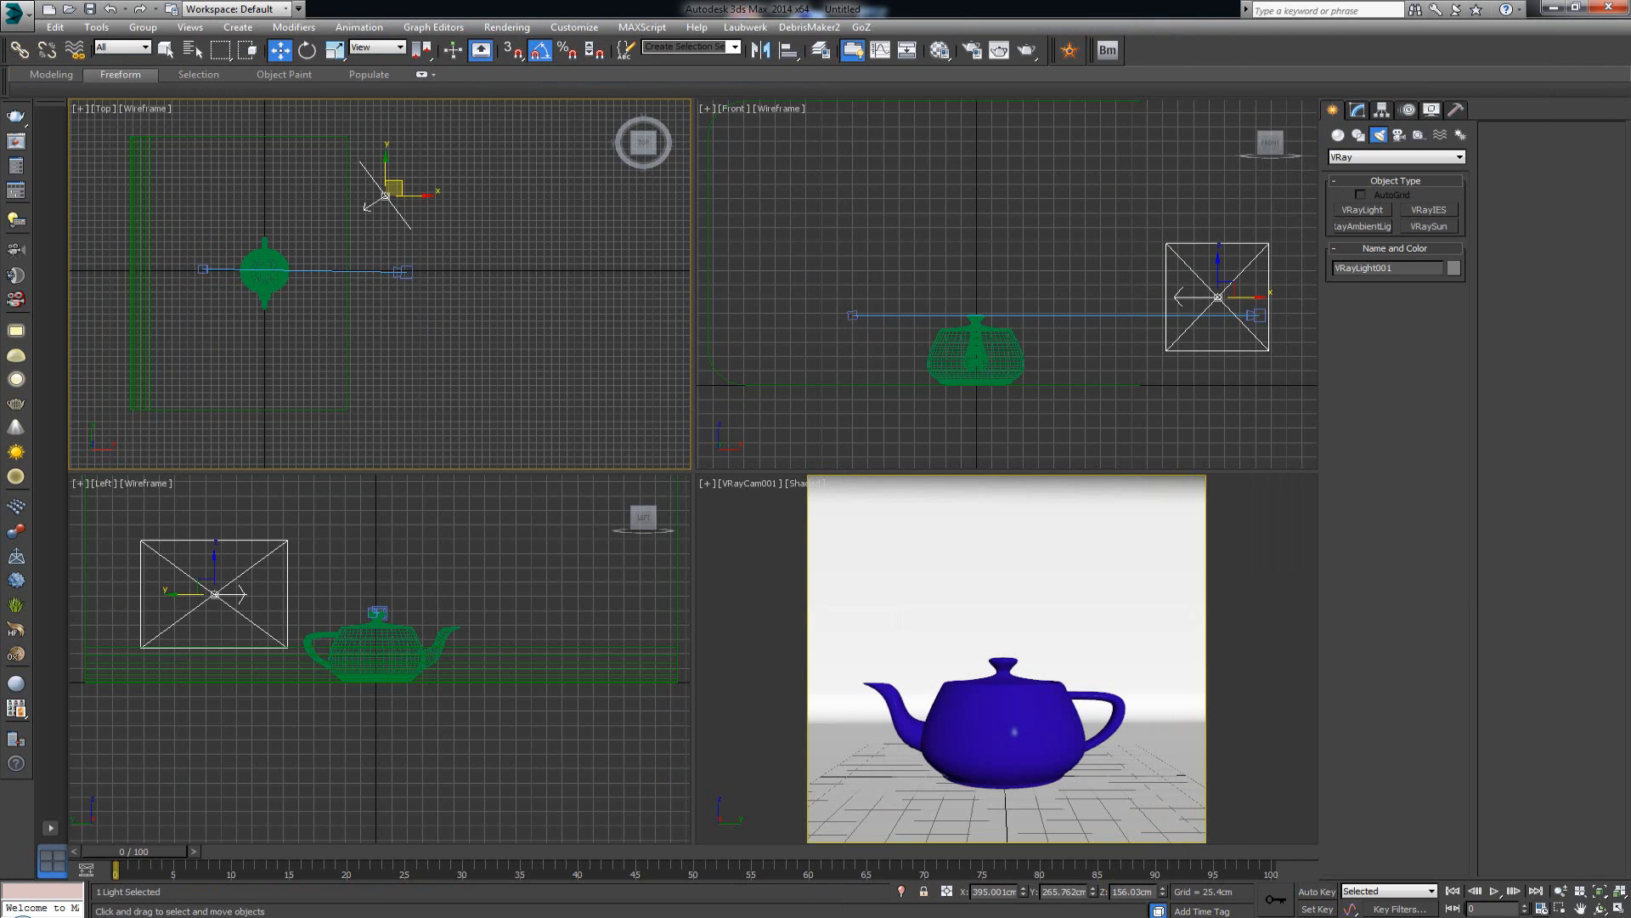
drag(0, 124, 990, 87)
- Maximize the Top view and place the three-point lighting diagram beside the teapot and lights for comparison
middle_click(360, 225)
key(alt+w)
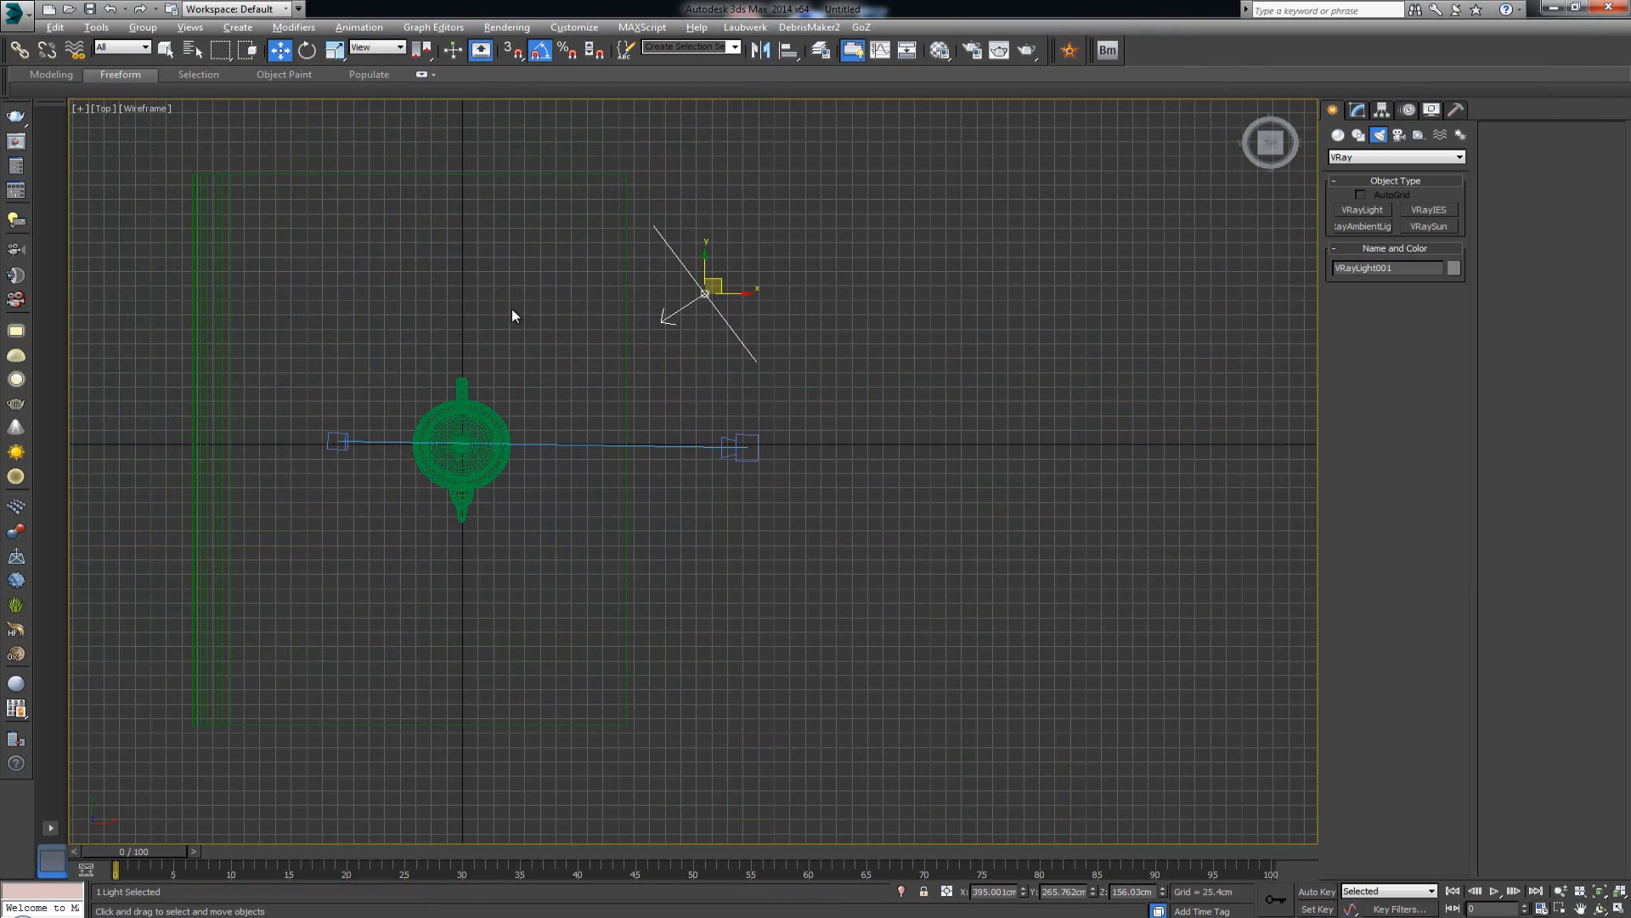
middle_drag(527, 317, 570, 338)
key(alt+Tab)
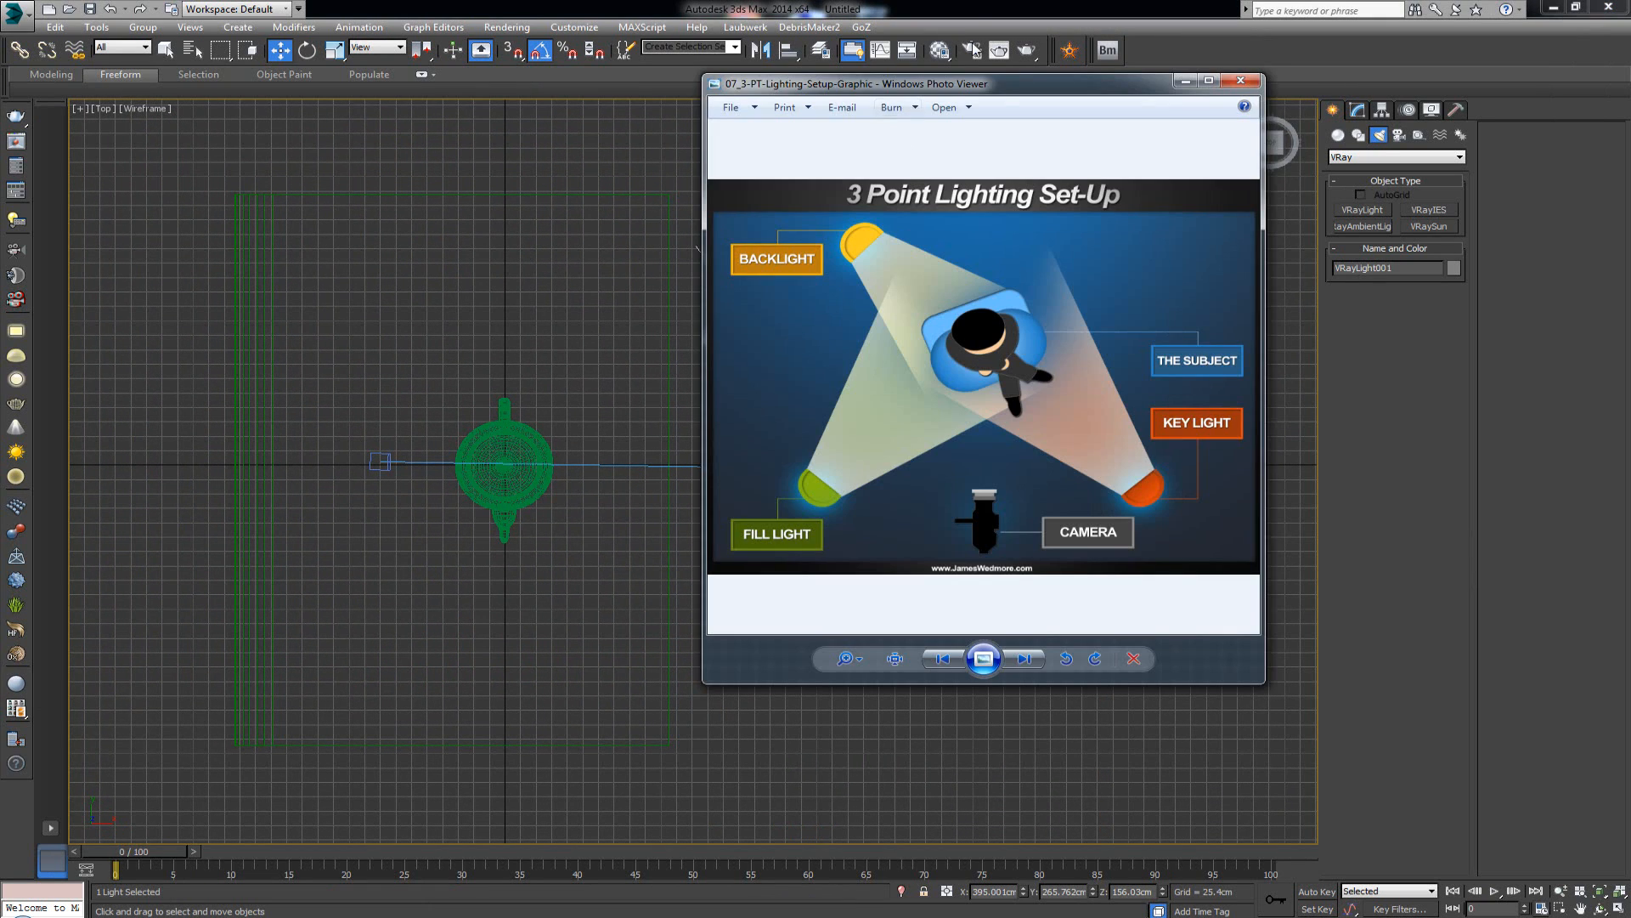
drag(1003, 95, 1217, 118)
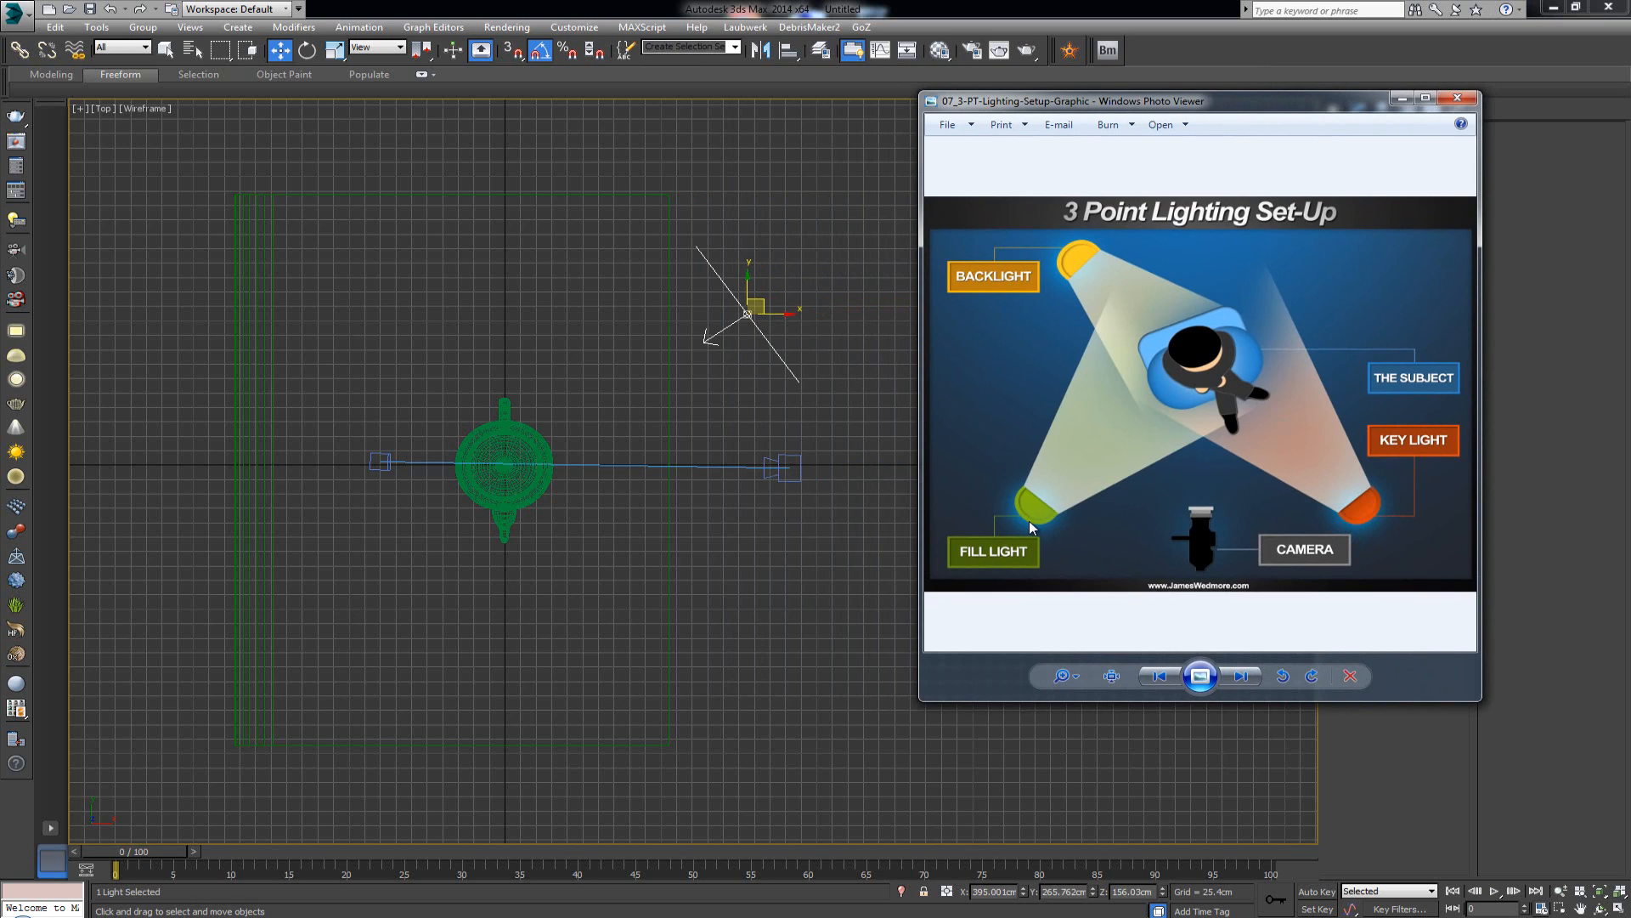
- Clone the plane light to the camera's opposite side at about X 288, Y -331 cm, and rotate it toward the teapot as a fill light
click(737, 316)
mouse_move(755, 277)
shift+mouse_down()
mouse_move(756, 577)
mouse_move(786, 709)
shift+mouse_up()
click(813, 533)
key(e)
key(w)
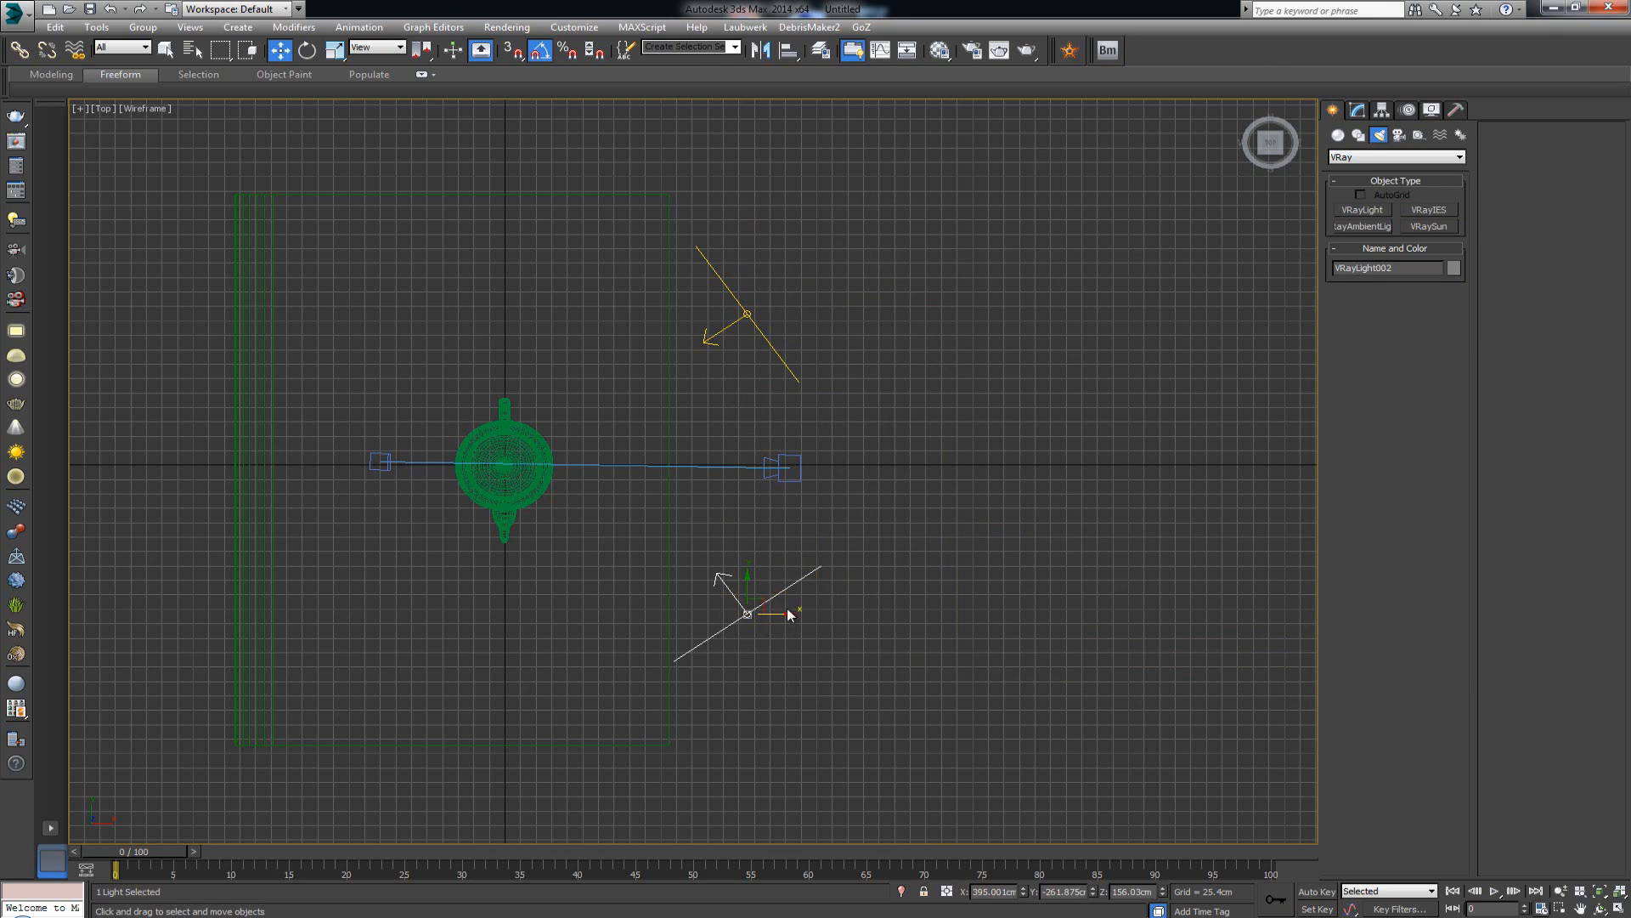
drag(766, 603, 701, 641)
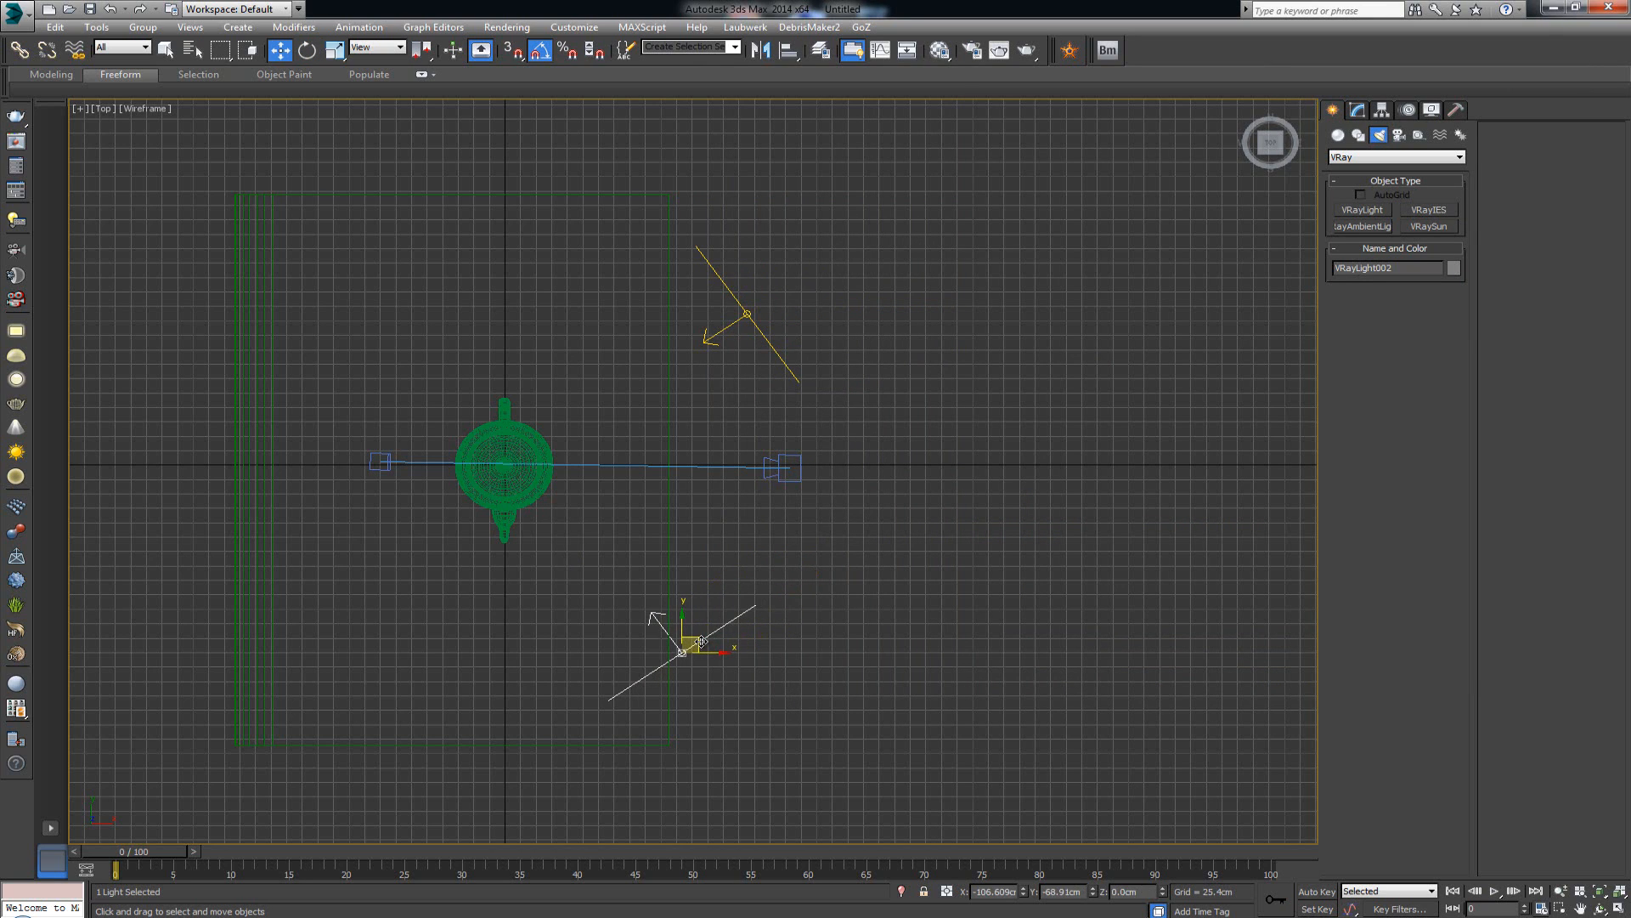
- Consult the lighting diagram again and set the fill light's intensity multiplier to 15
click(932, 916)
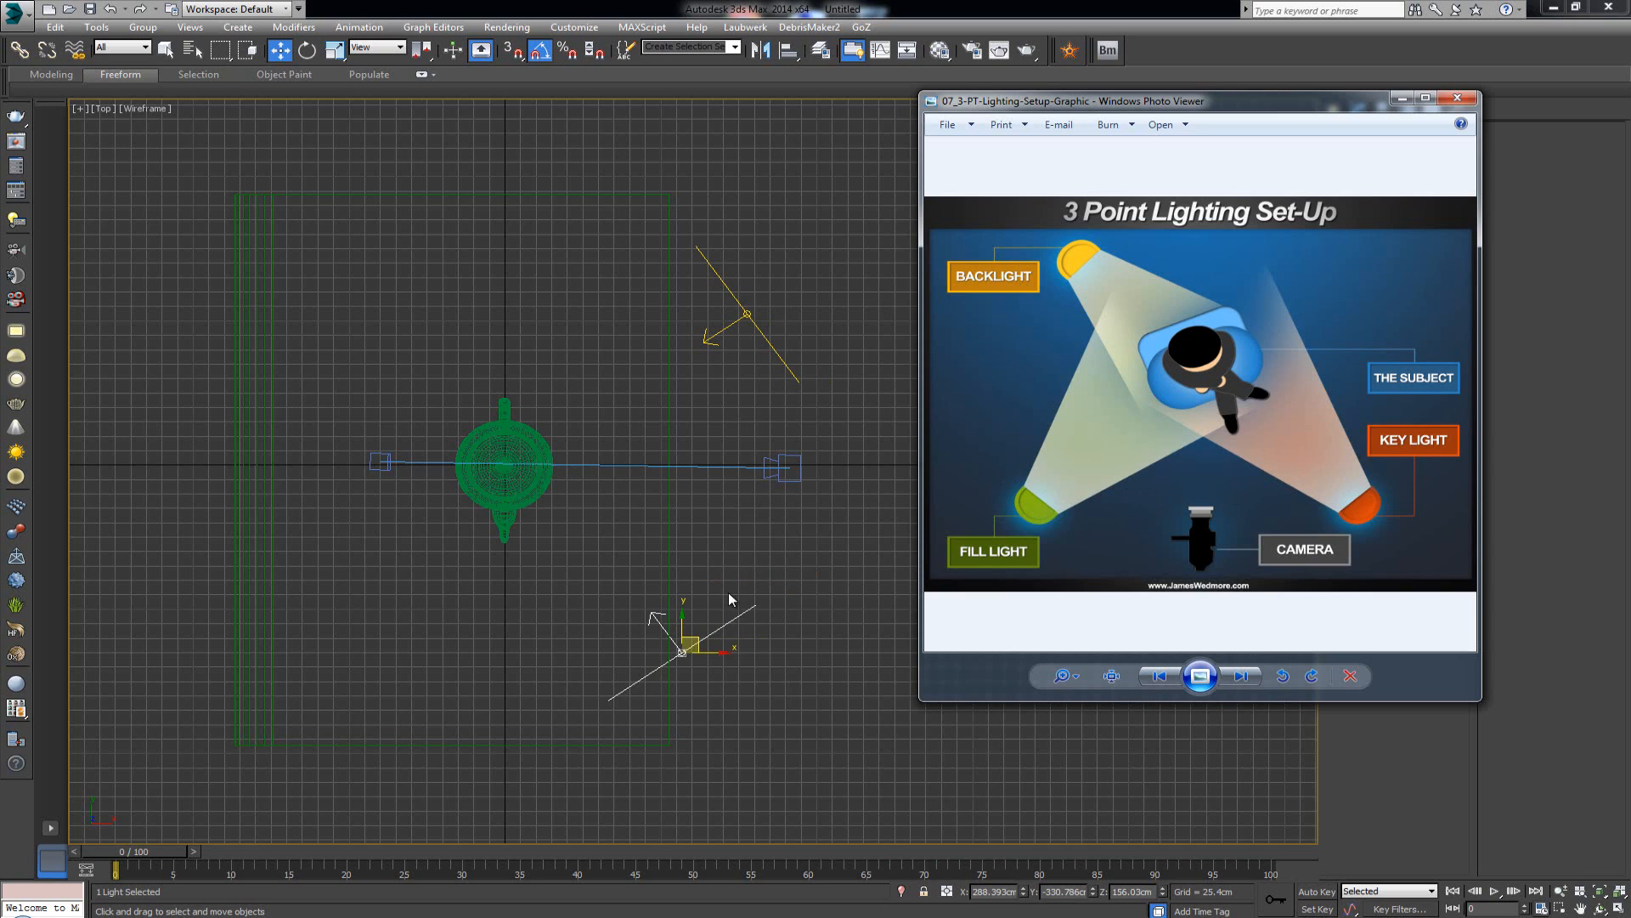
key(alt+Tab)
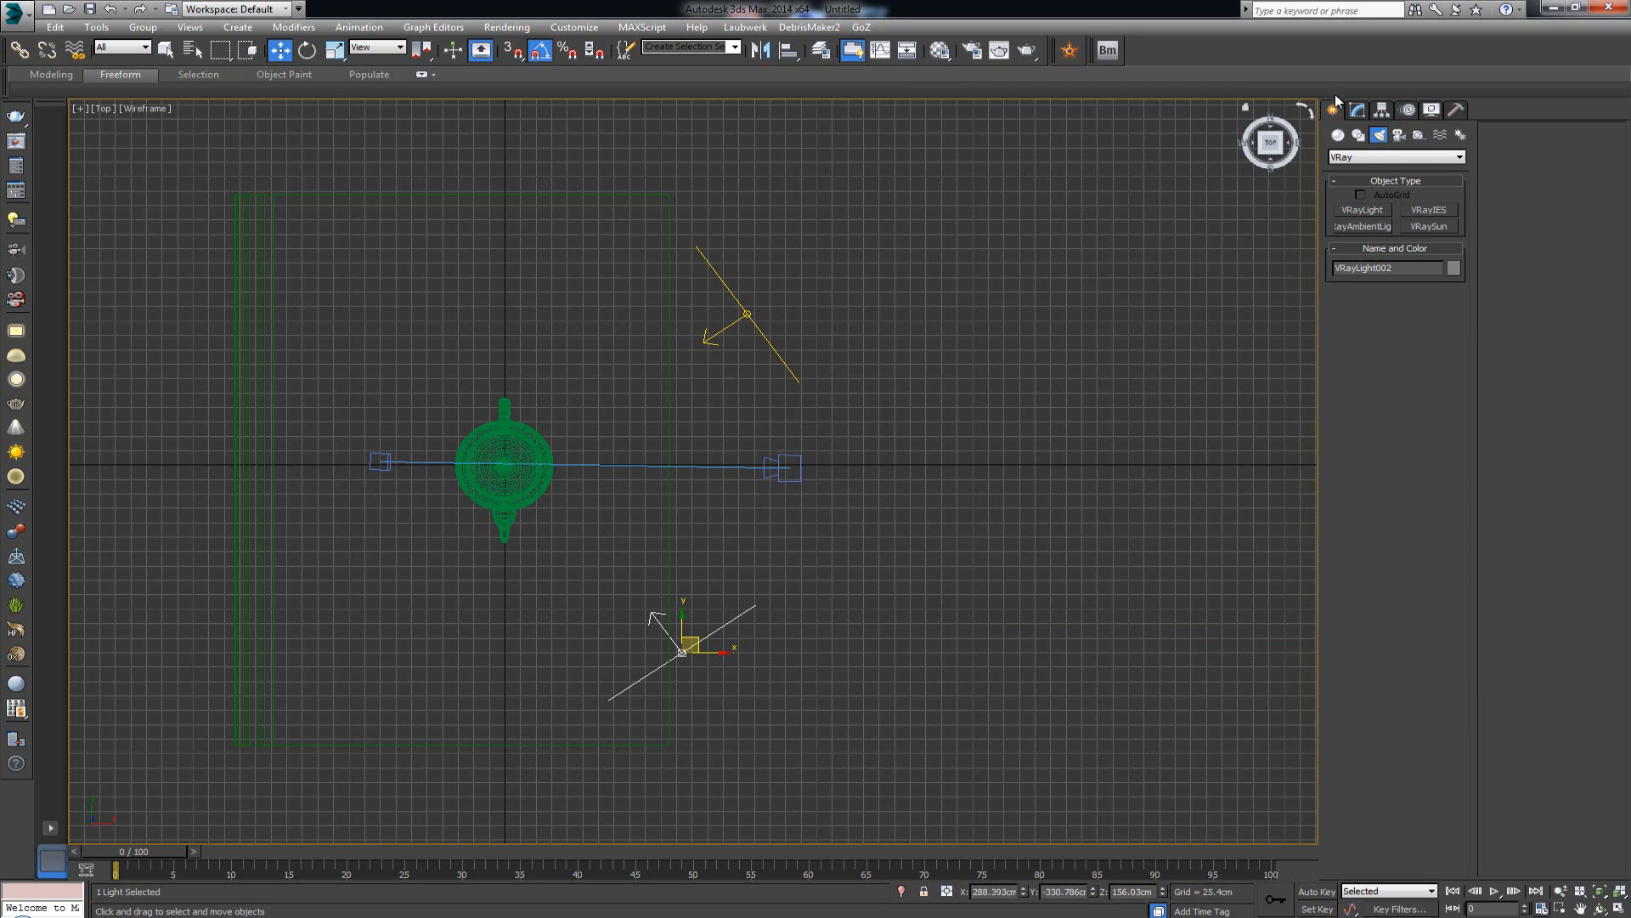
click(1357, 111)
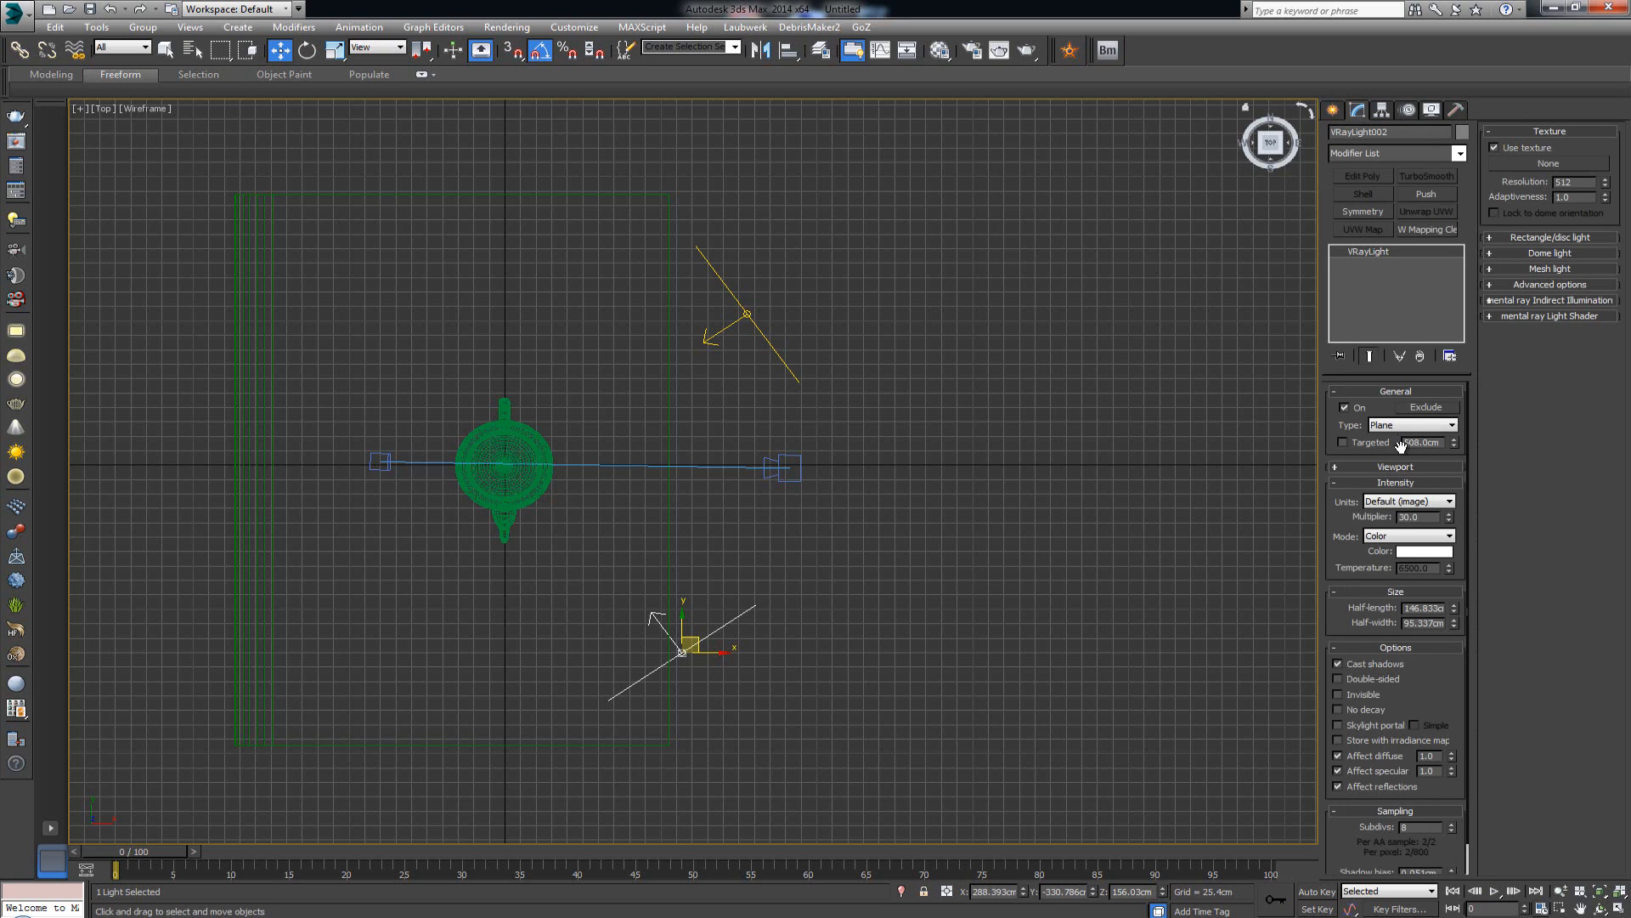
click(736, 340)
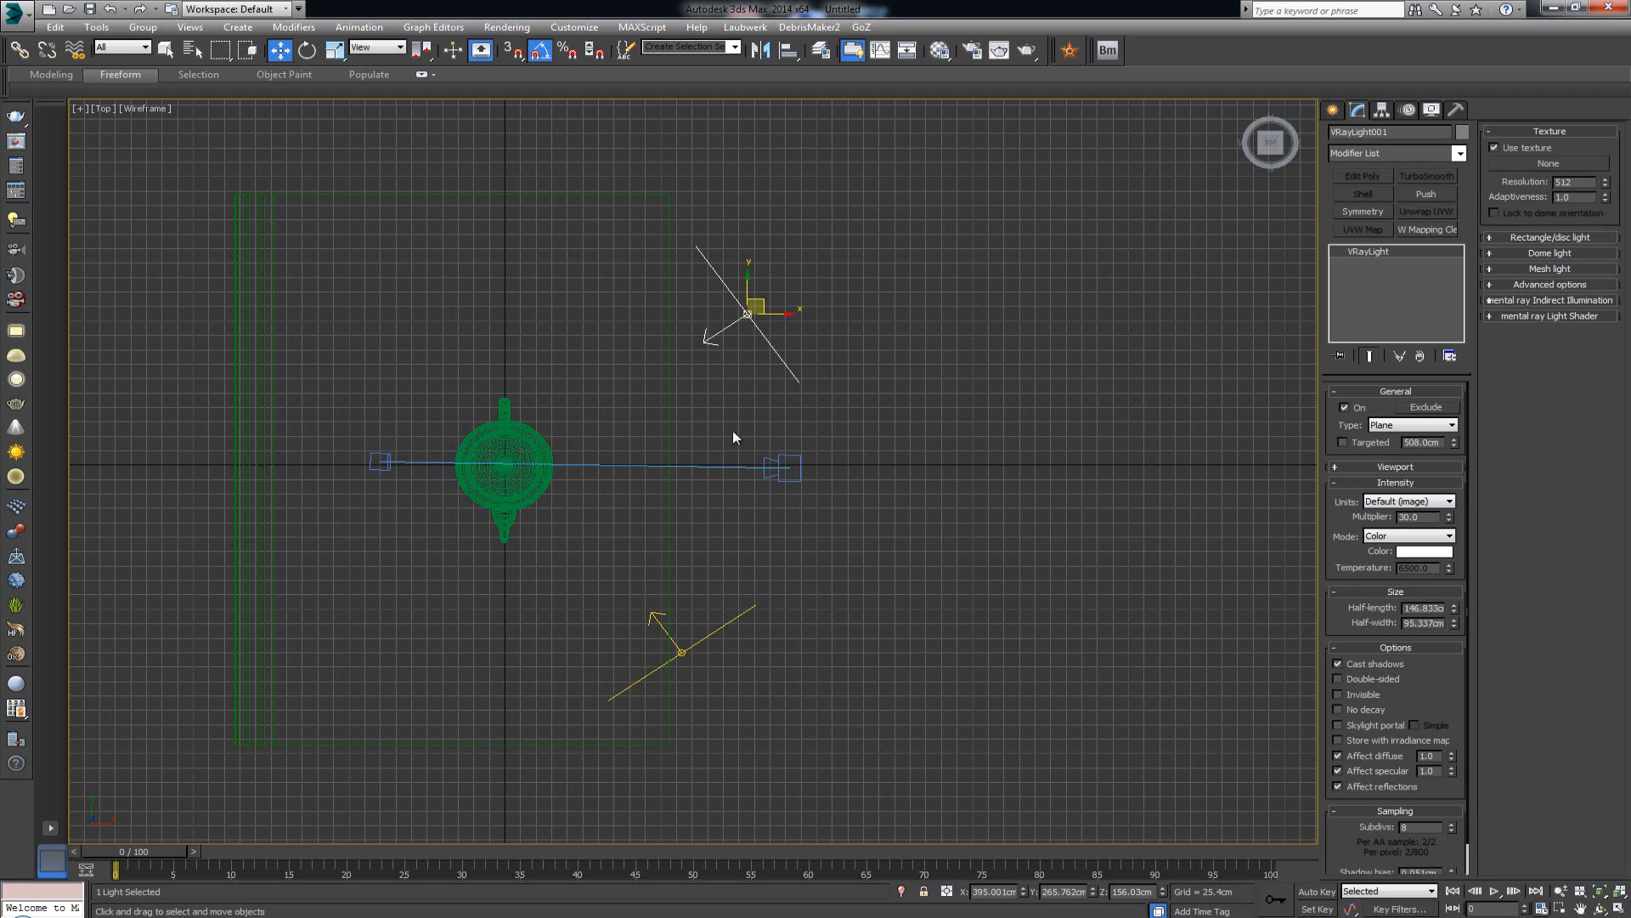
drag(787, 651, 787, 653)
drag(1433, 517, 1394, 518)
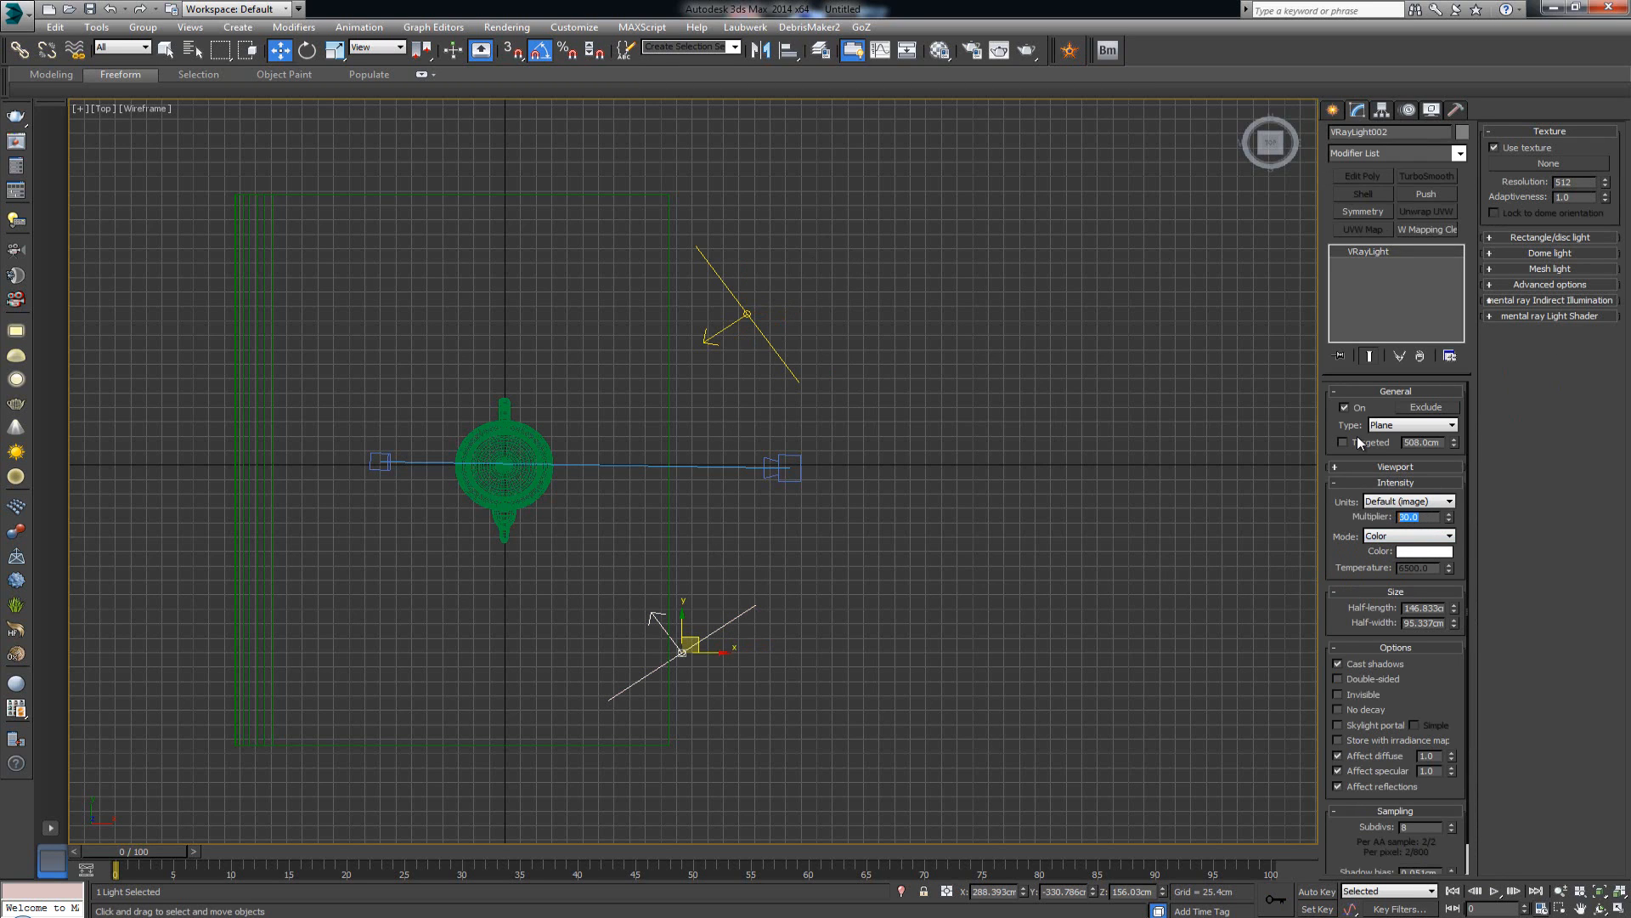
text(15)
key(Return)
- Copy the fill light with a -90 degree rotation and move it behind the teapot to about X -244, Y -138 cm as the backlight
click(976, 917)
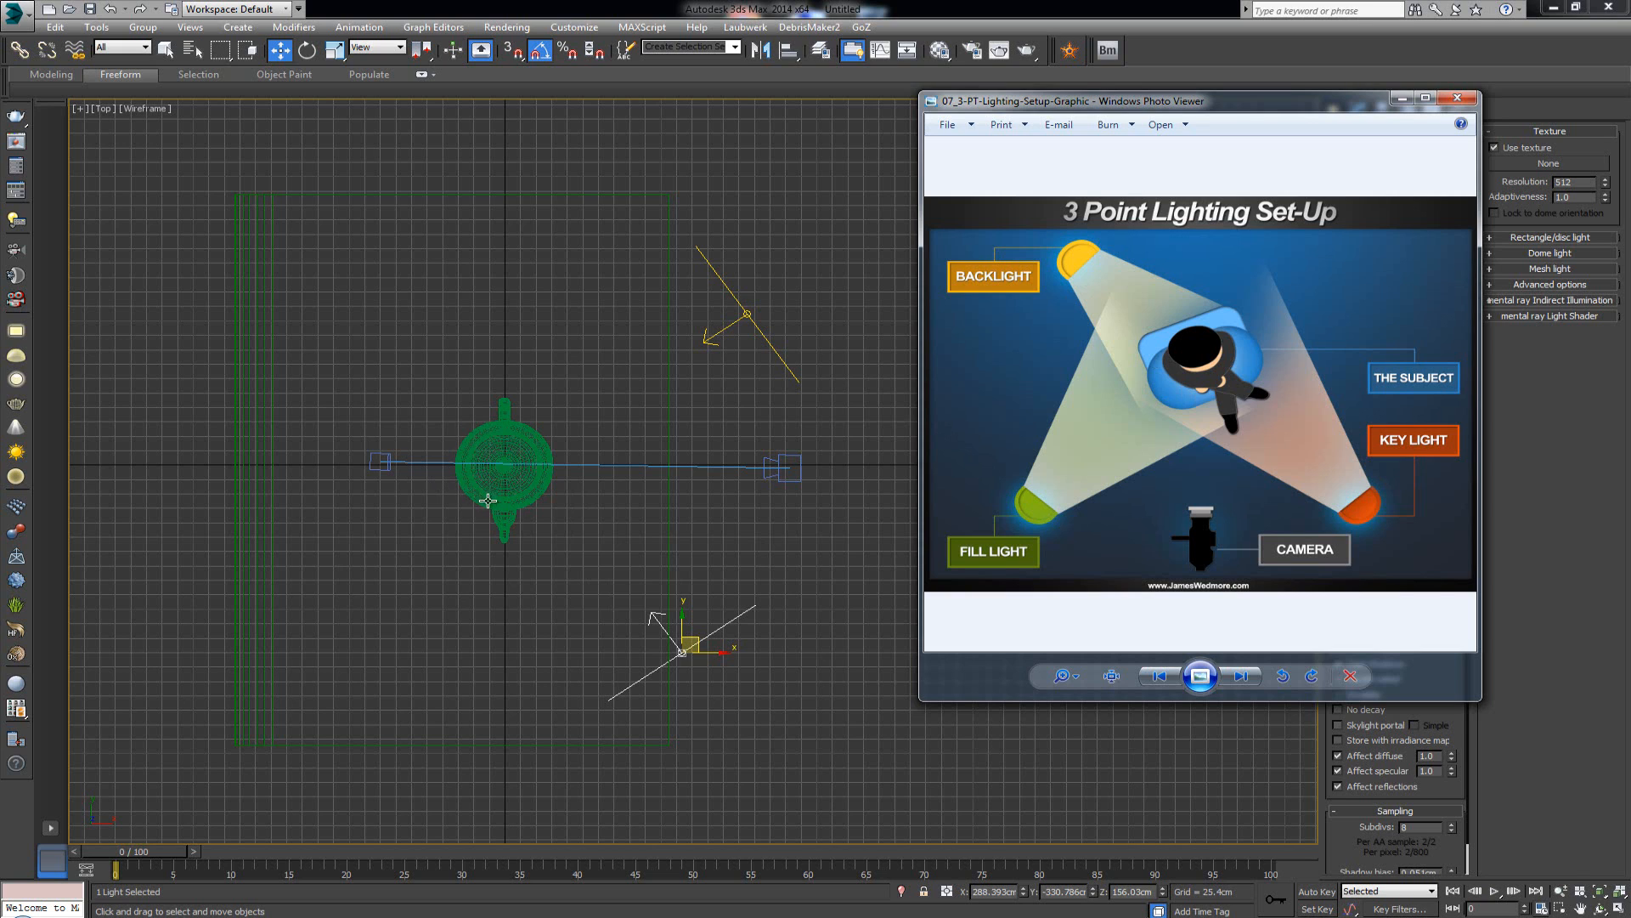
click(712, 626)
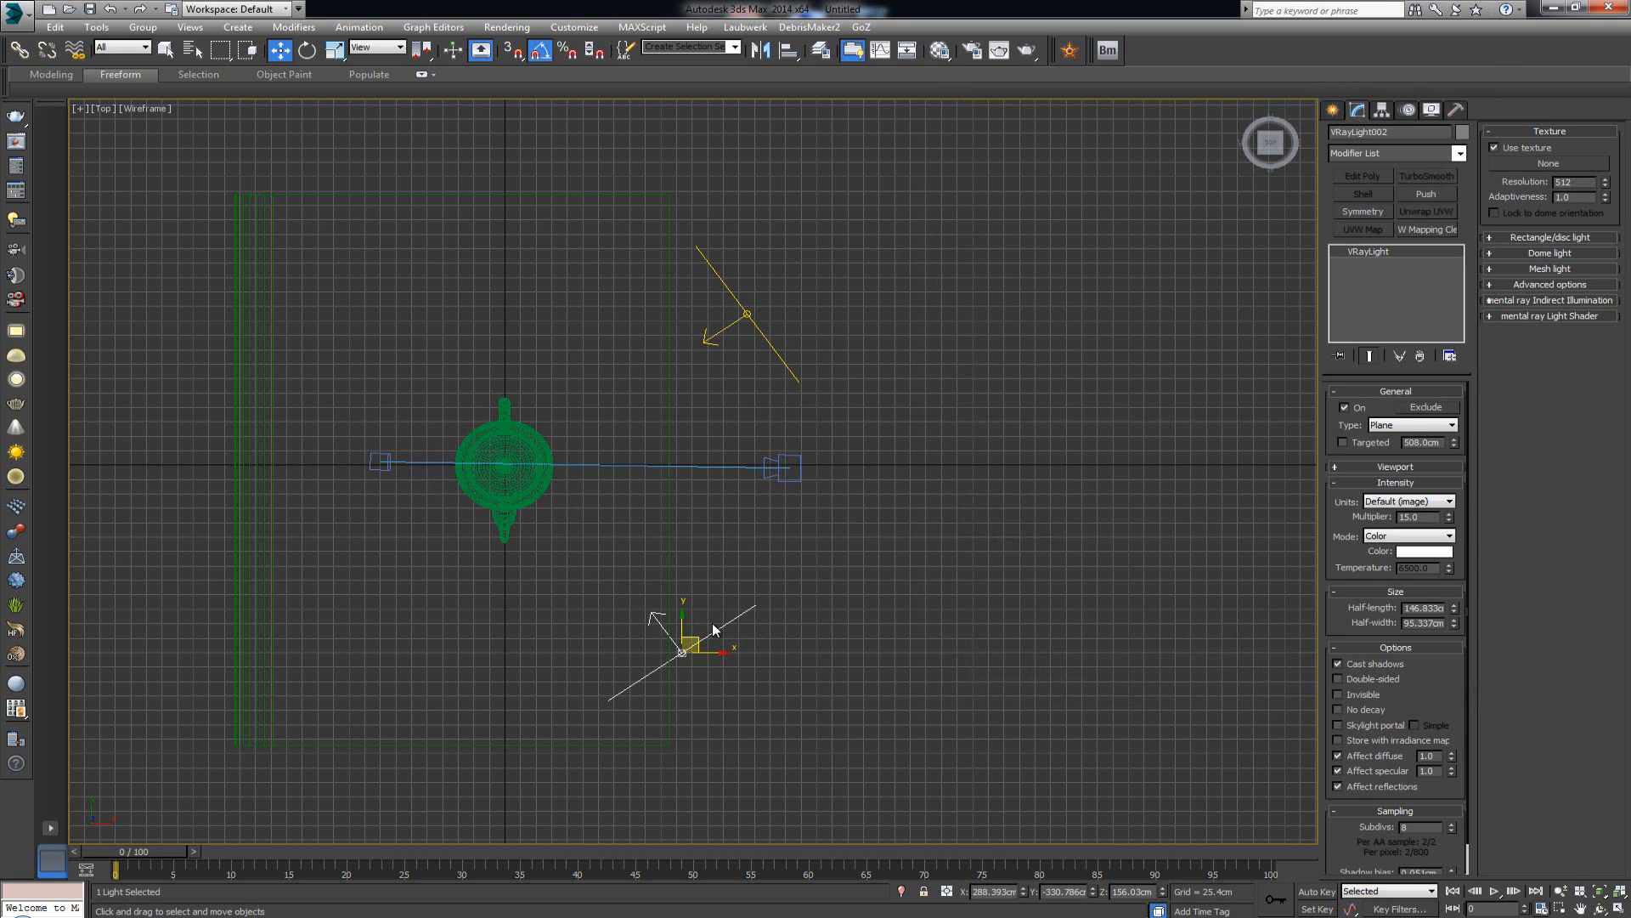
key(e)
mouse_move(701, 638)
shift+mouse_down()
mouse_move(706, 778)
mouse_move(731, 720)
shift+mouse_up()
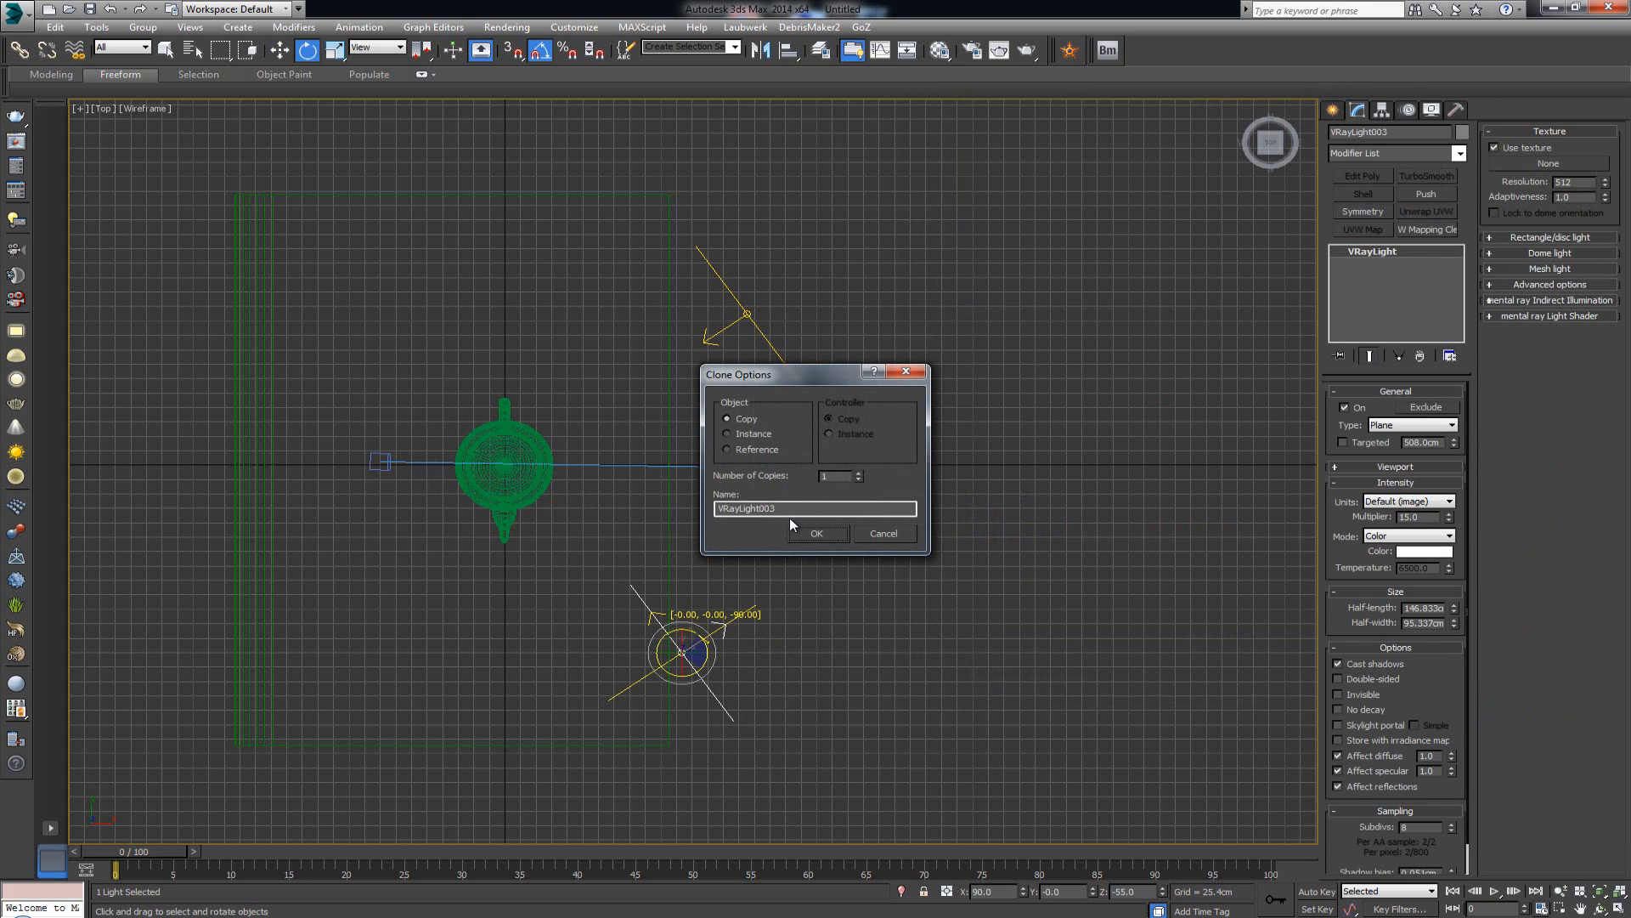
click(817, 532)
key(w)
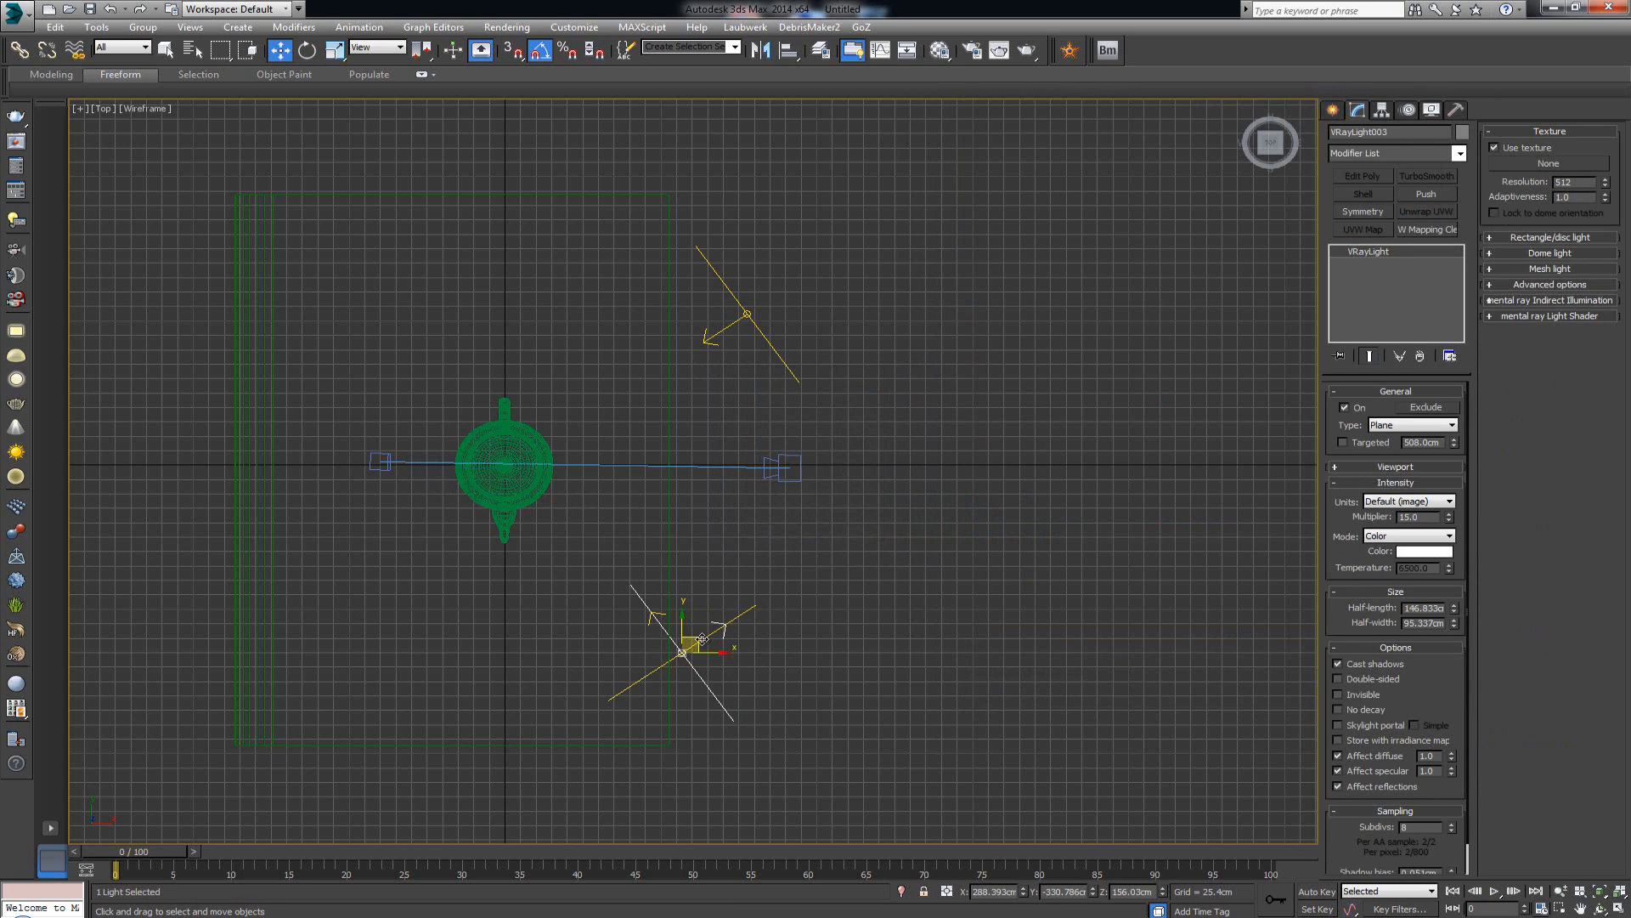
mouse_move(701, 639)
mouse_down()
mouse_move(407, 525)
mouse_move(373, 530)
mouse_up()
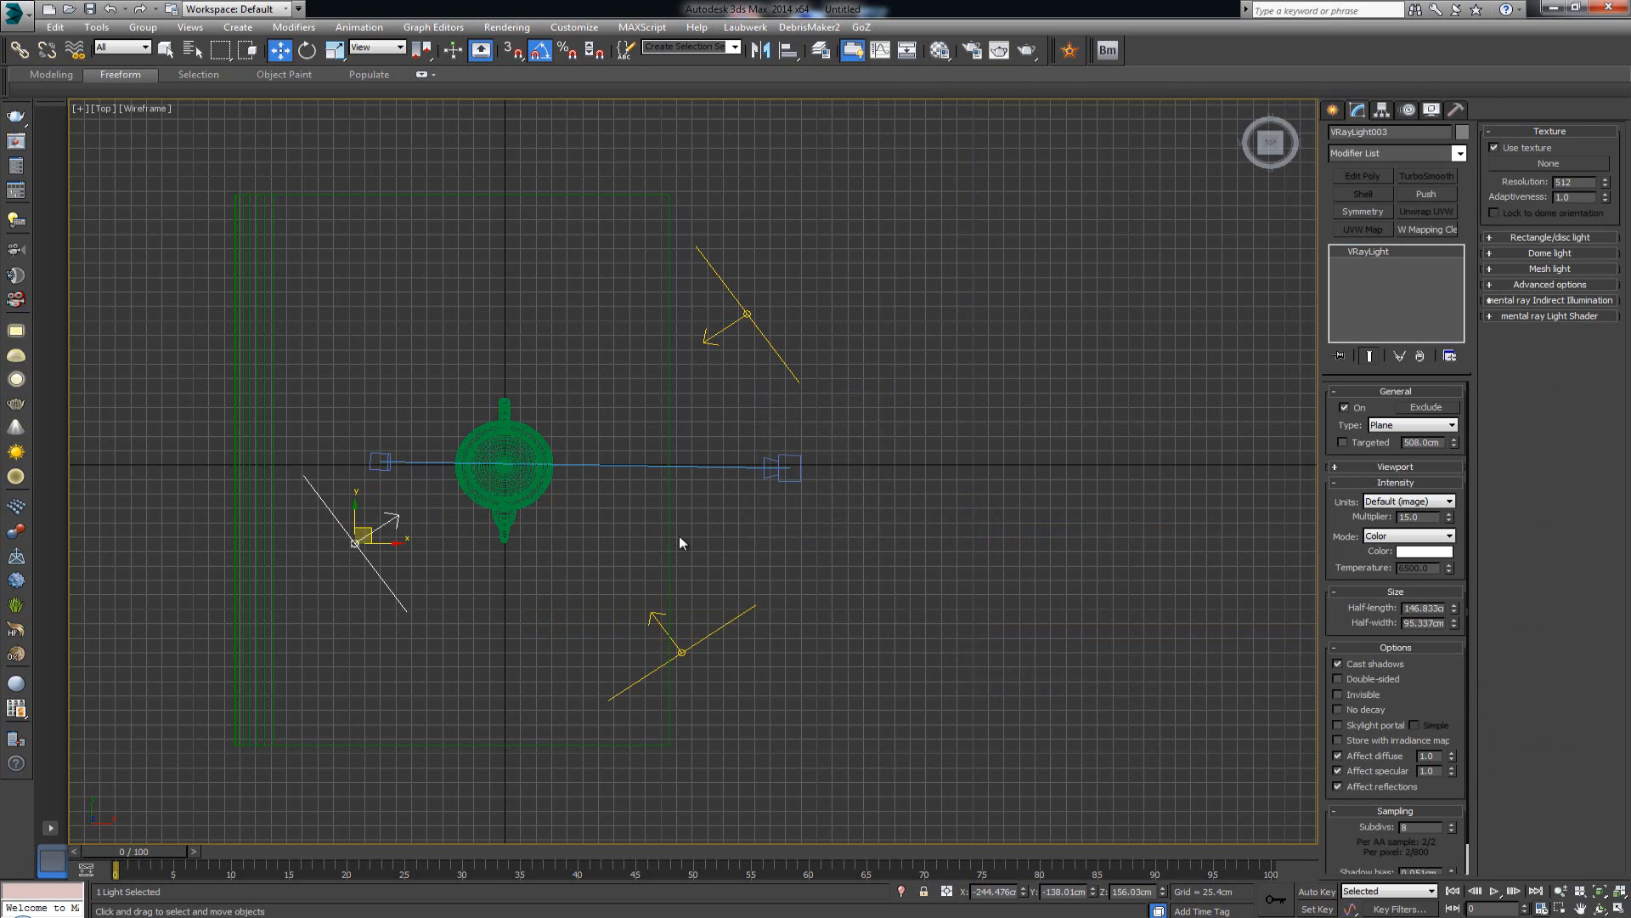
- Restore the four-view layout and raise the backlight to a height of about 347 cm, above the camera's framing of the teapot
key(alt+w)
click(910, 605)
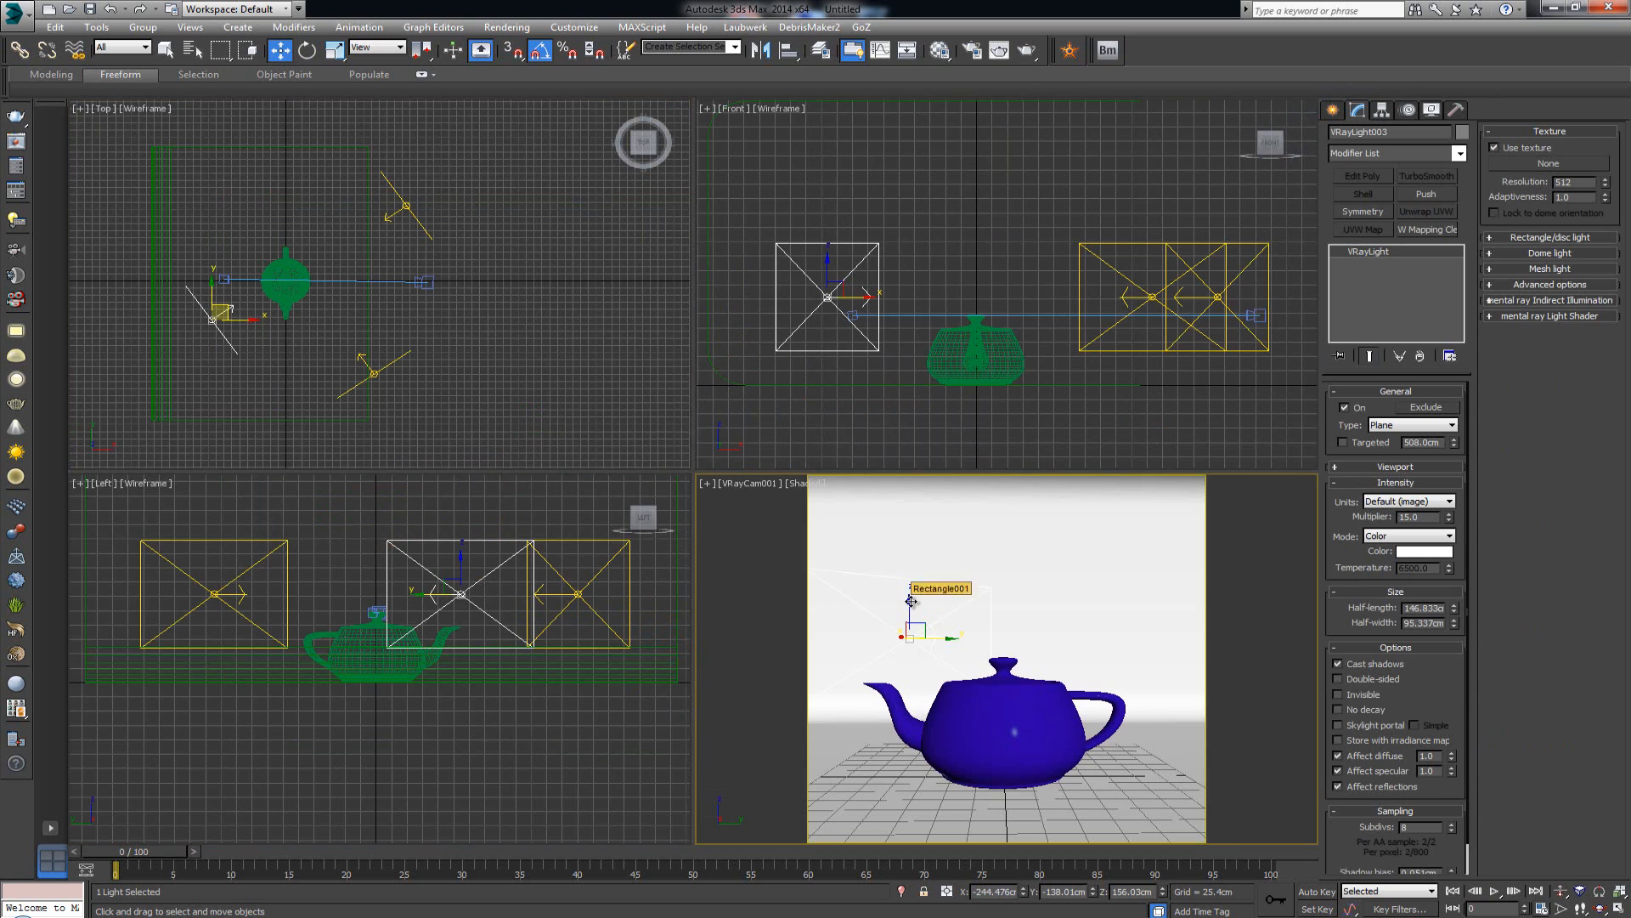
drag(910, 605, 929, 483)
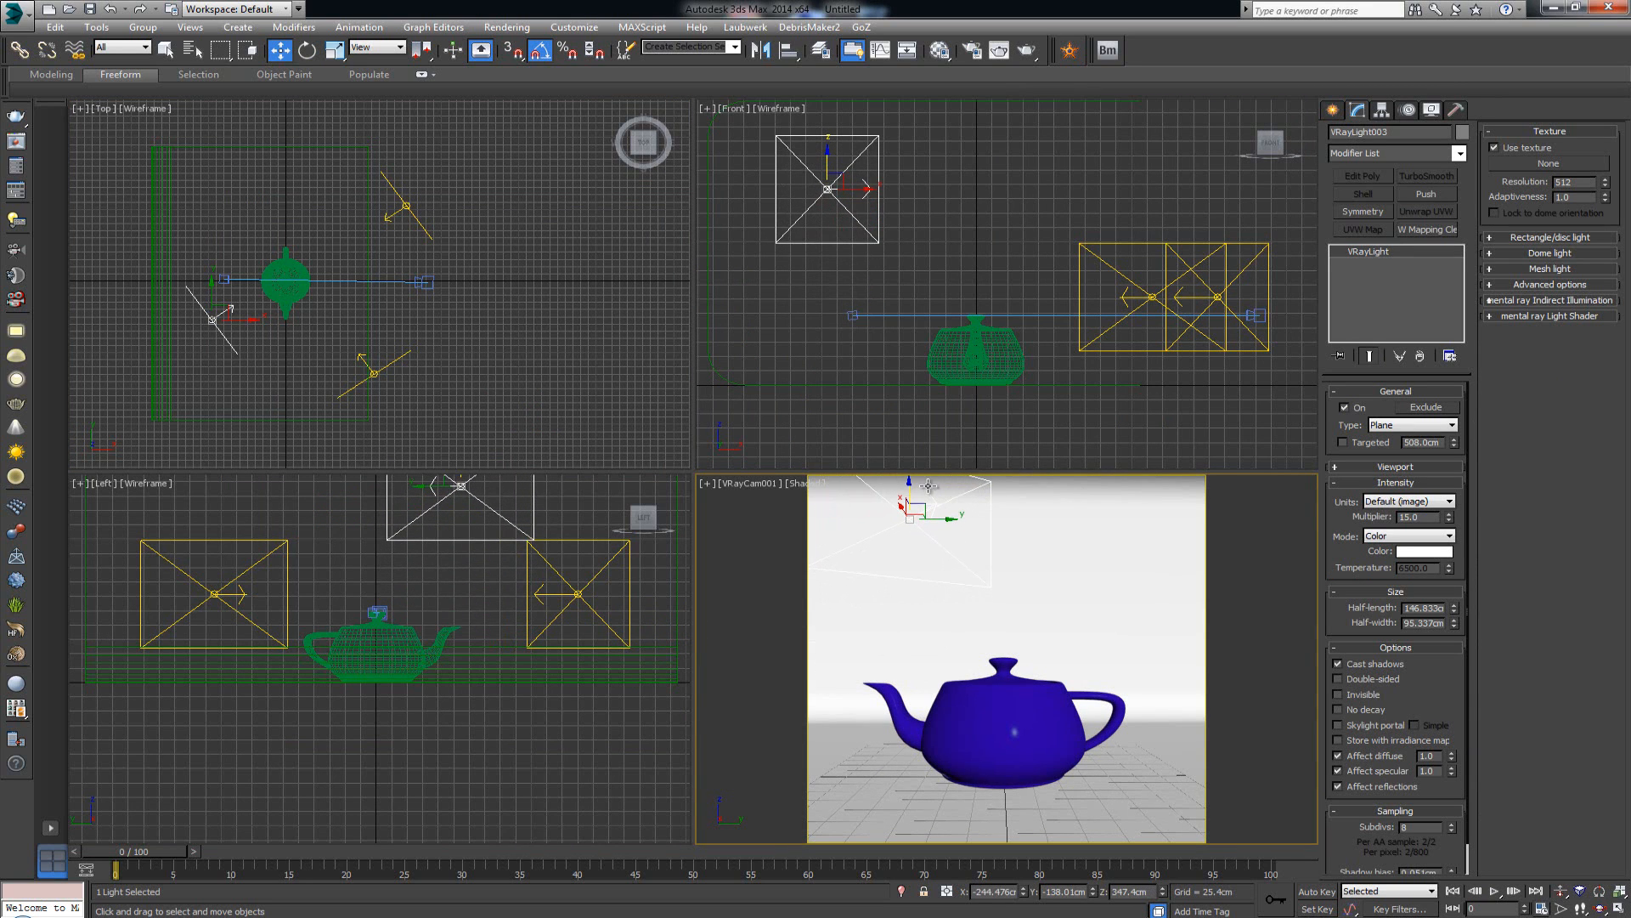
- Switch the rotation reference coordinate system to Local and tilt the backlight downward toward the teapot
right_click(349, 294)
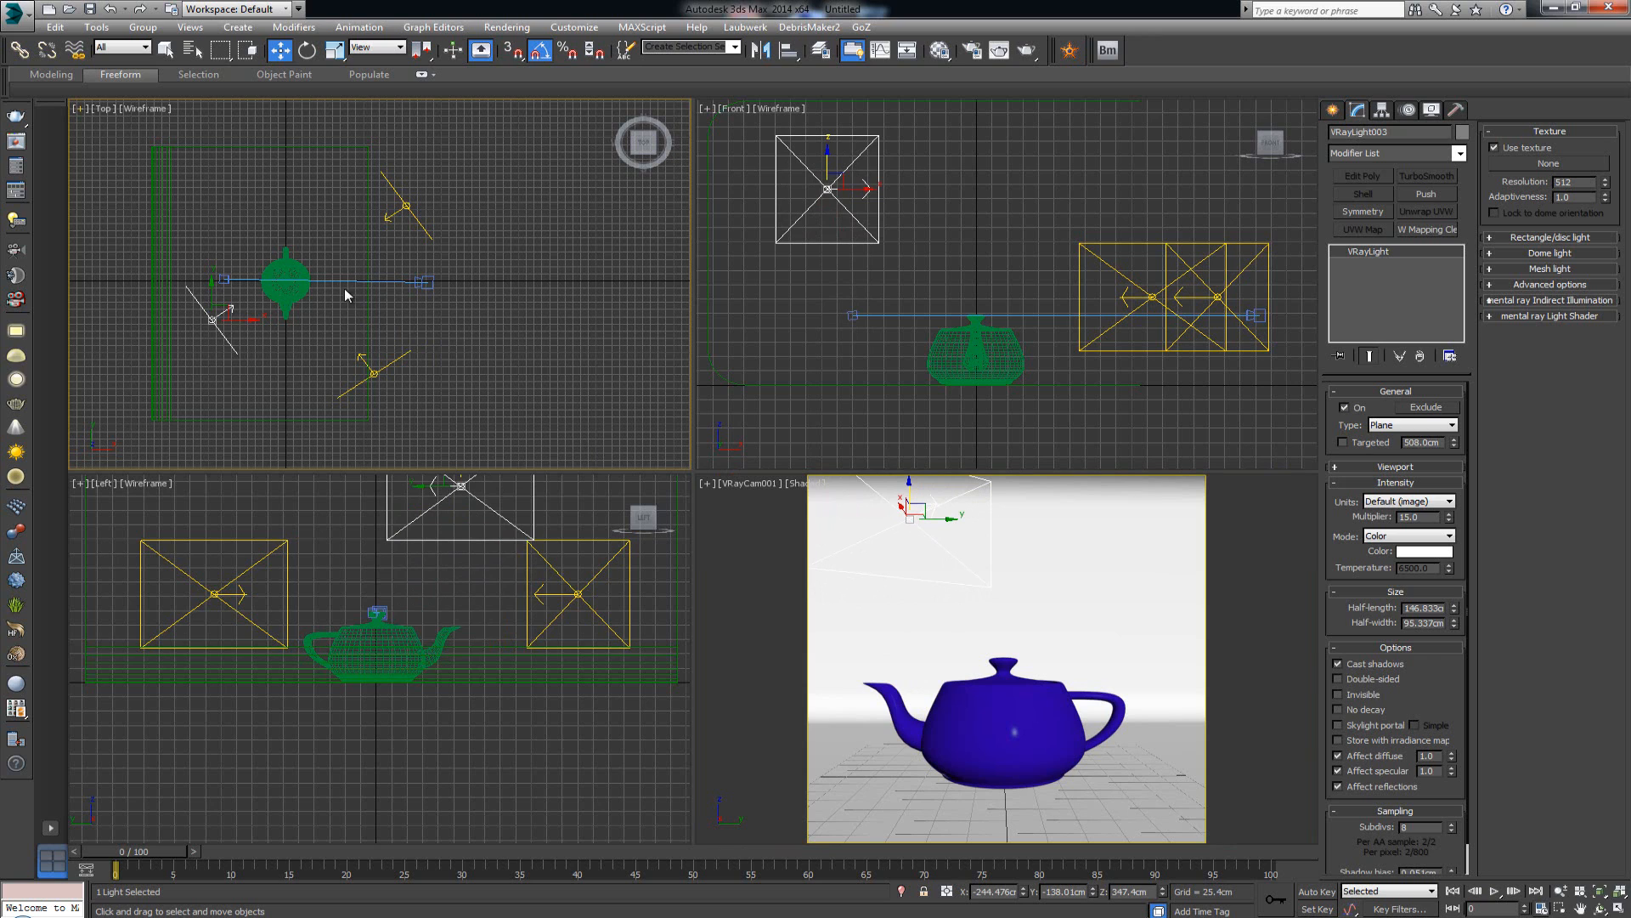
click(374, 48)
click(361, 102)
scroll(247, 310, up, 3)
key(e)
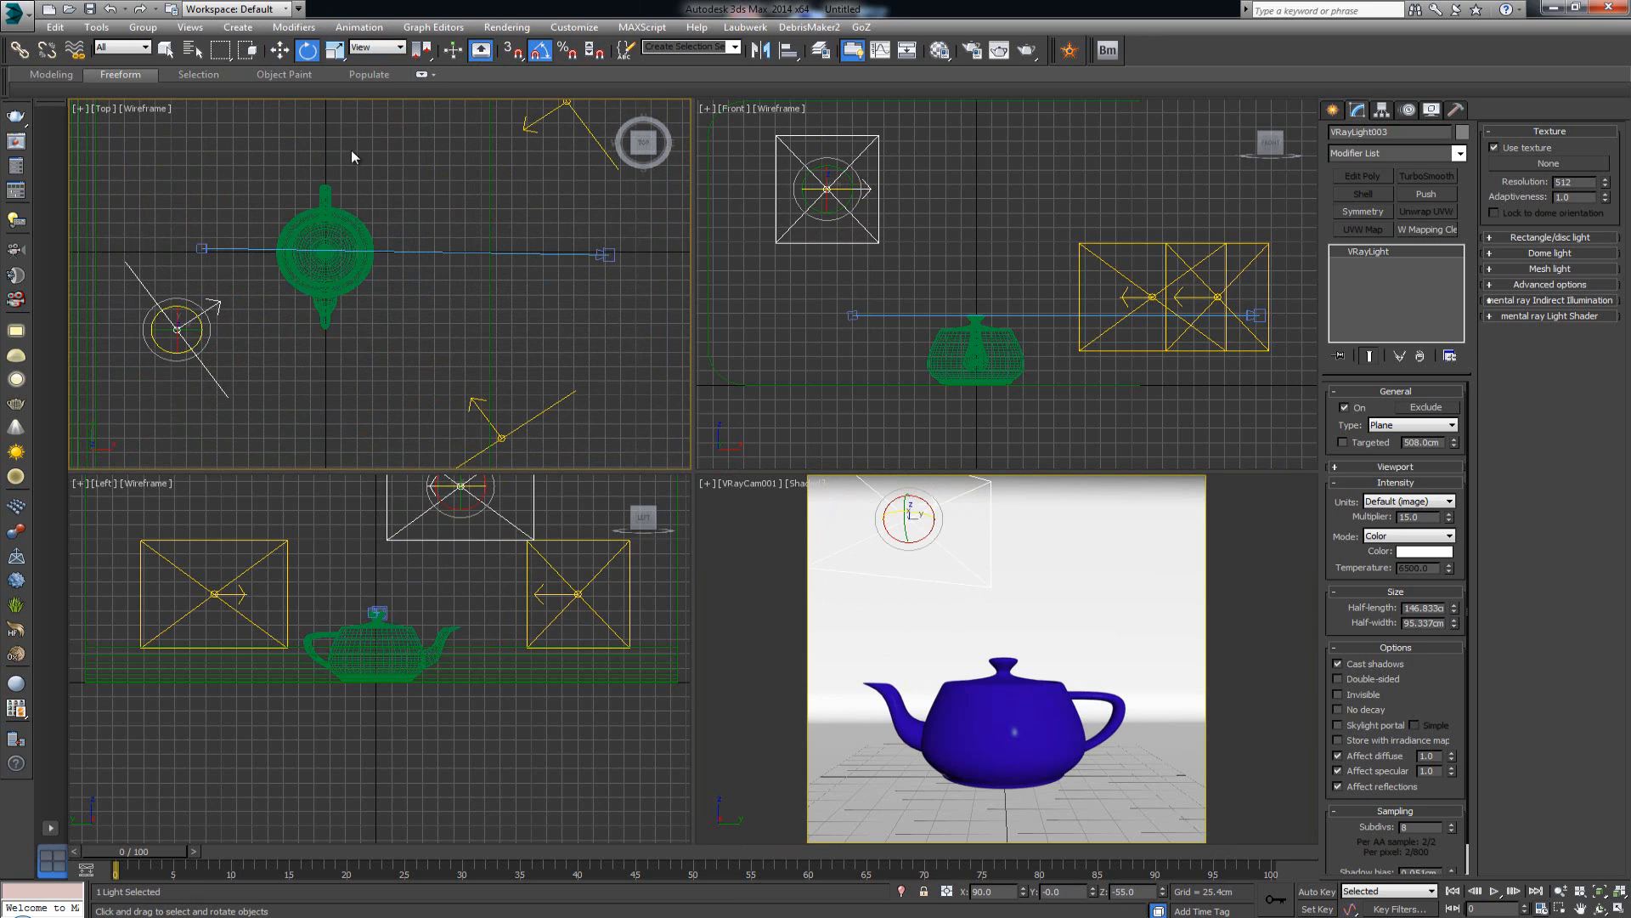
click(392, 50)
click(361, 102)
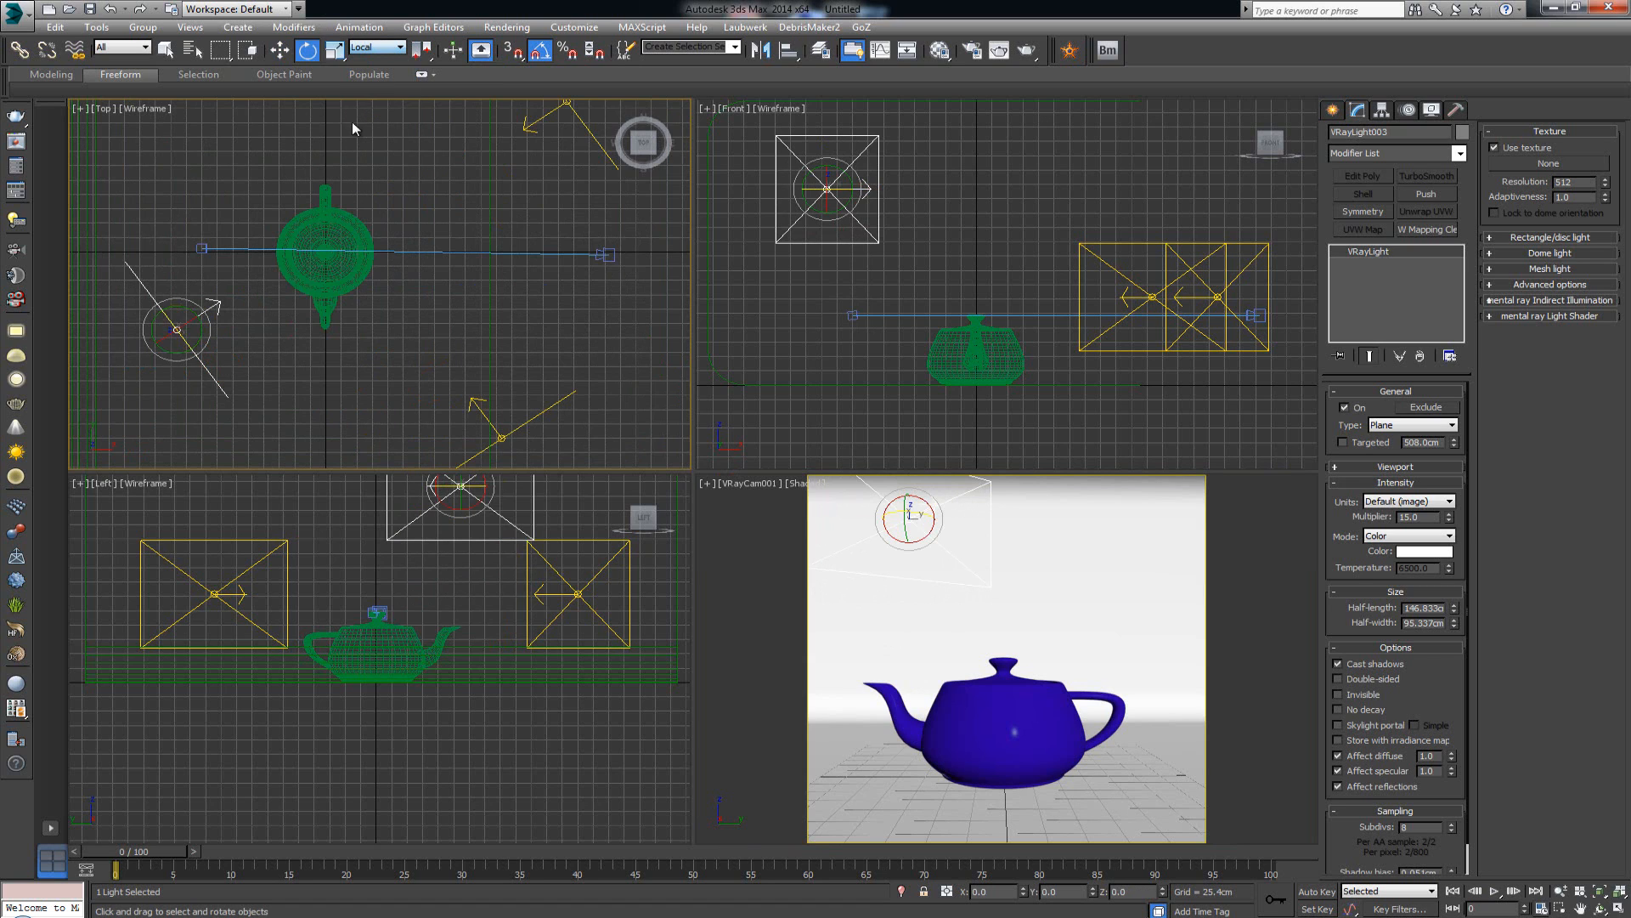
drag(187, 317, 219, 311)
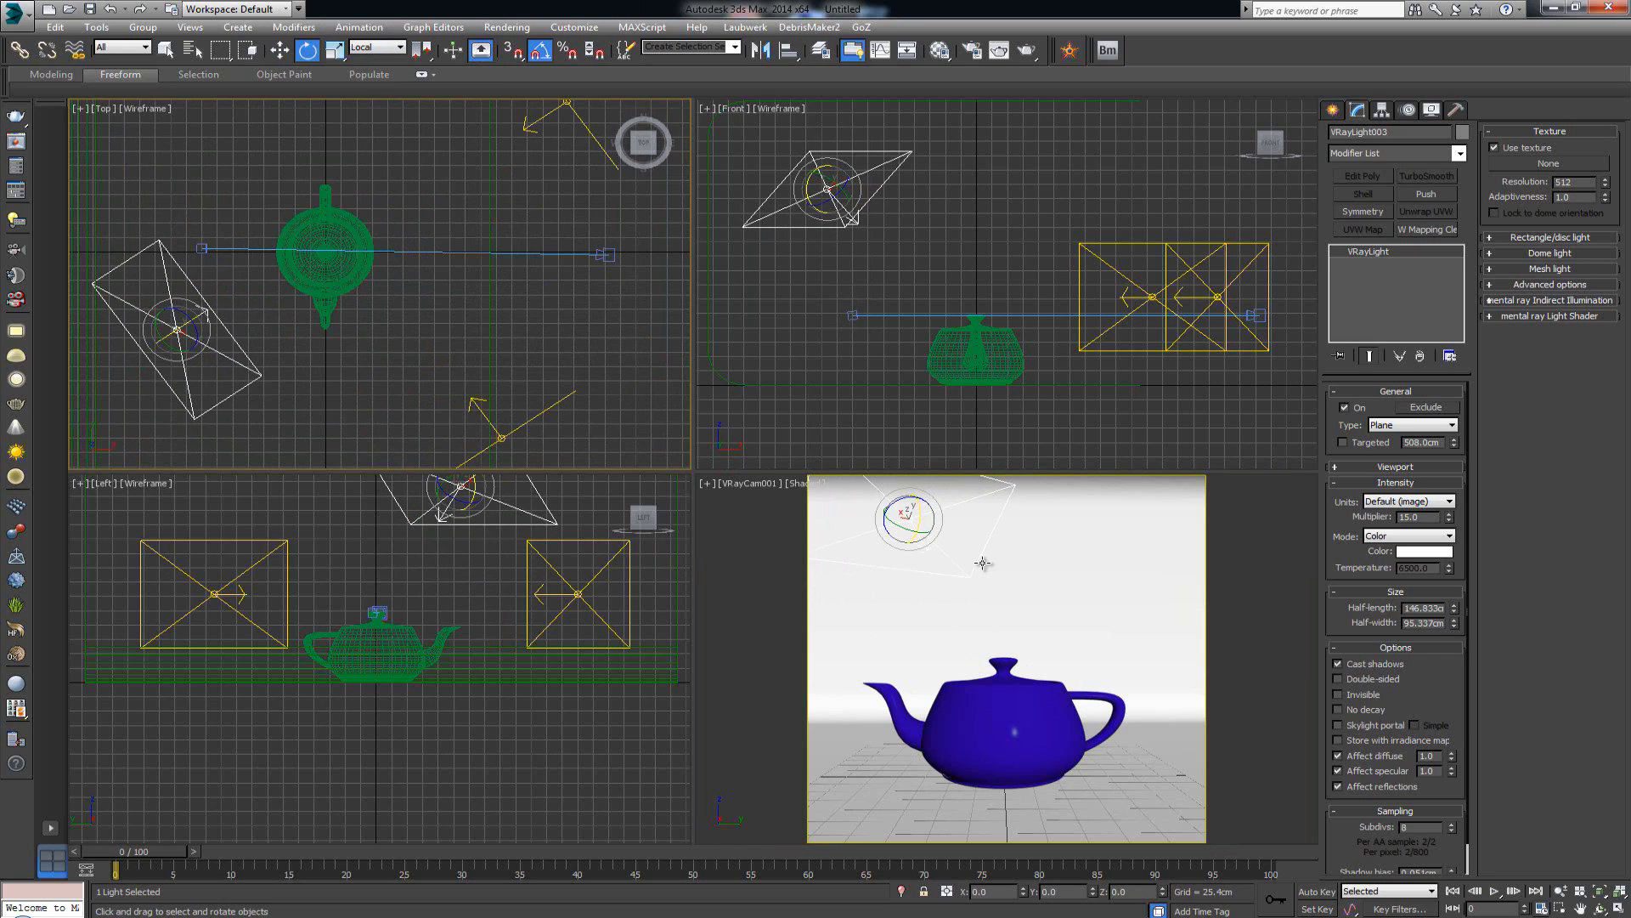
- Return the reference coordinate system to View and lower the backlight to a height of about 317 cm
right_click(957, 536)
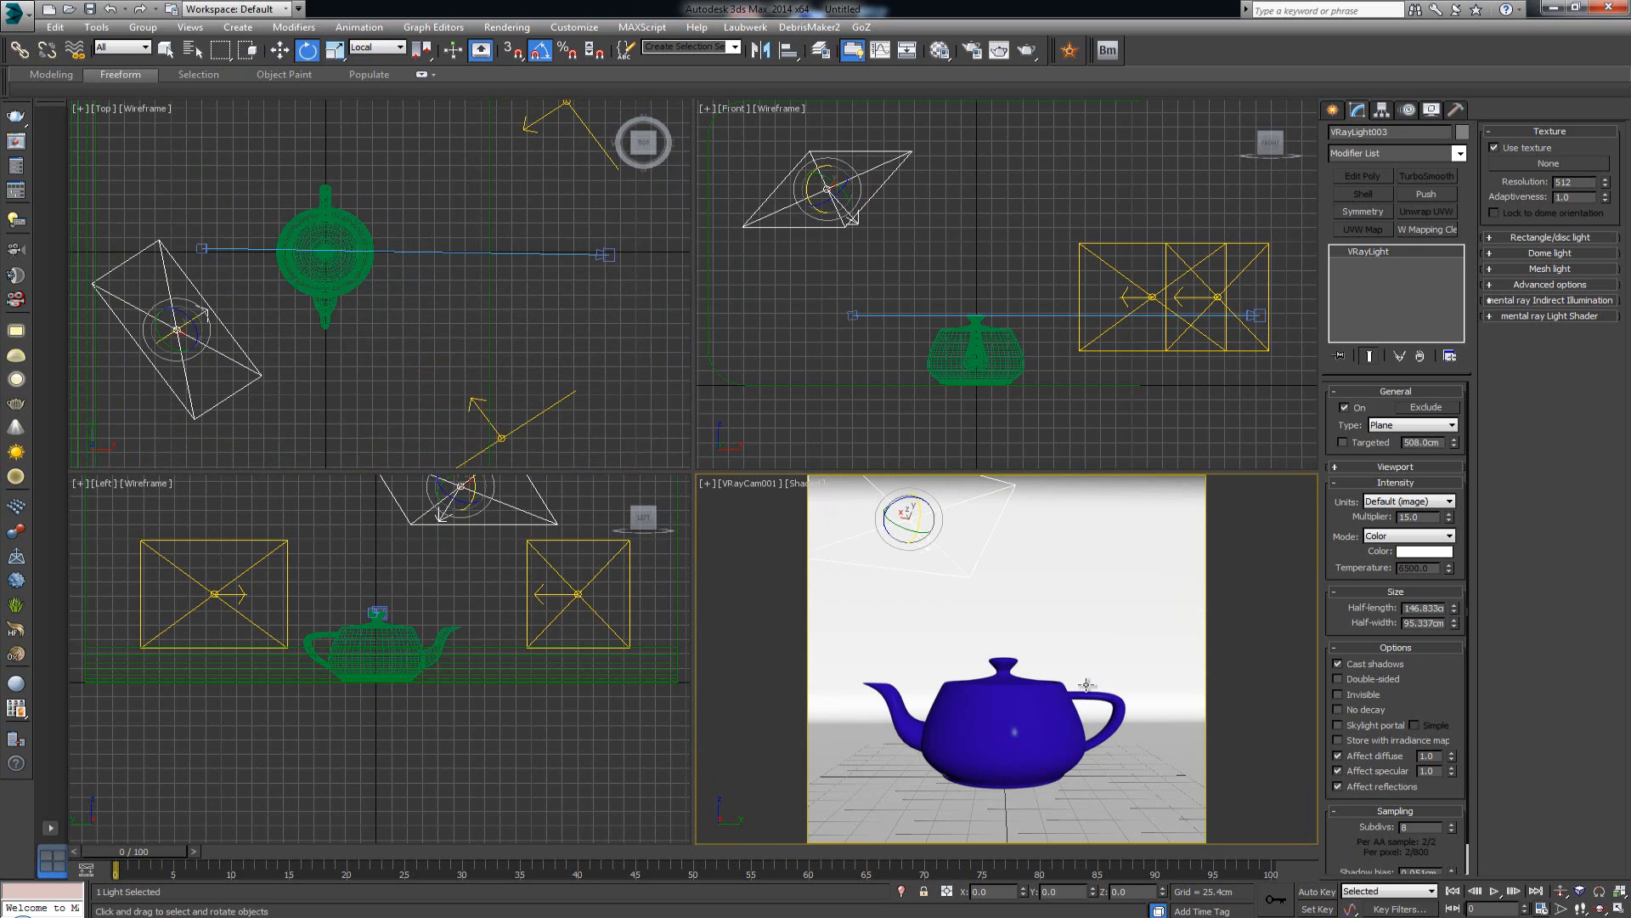
key(w)
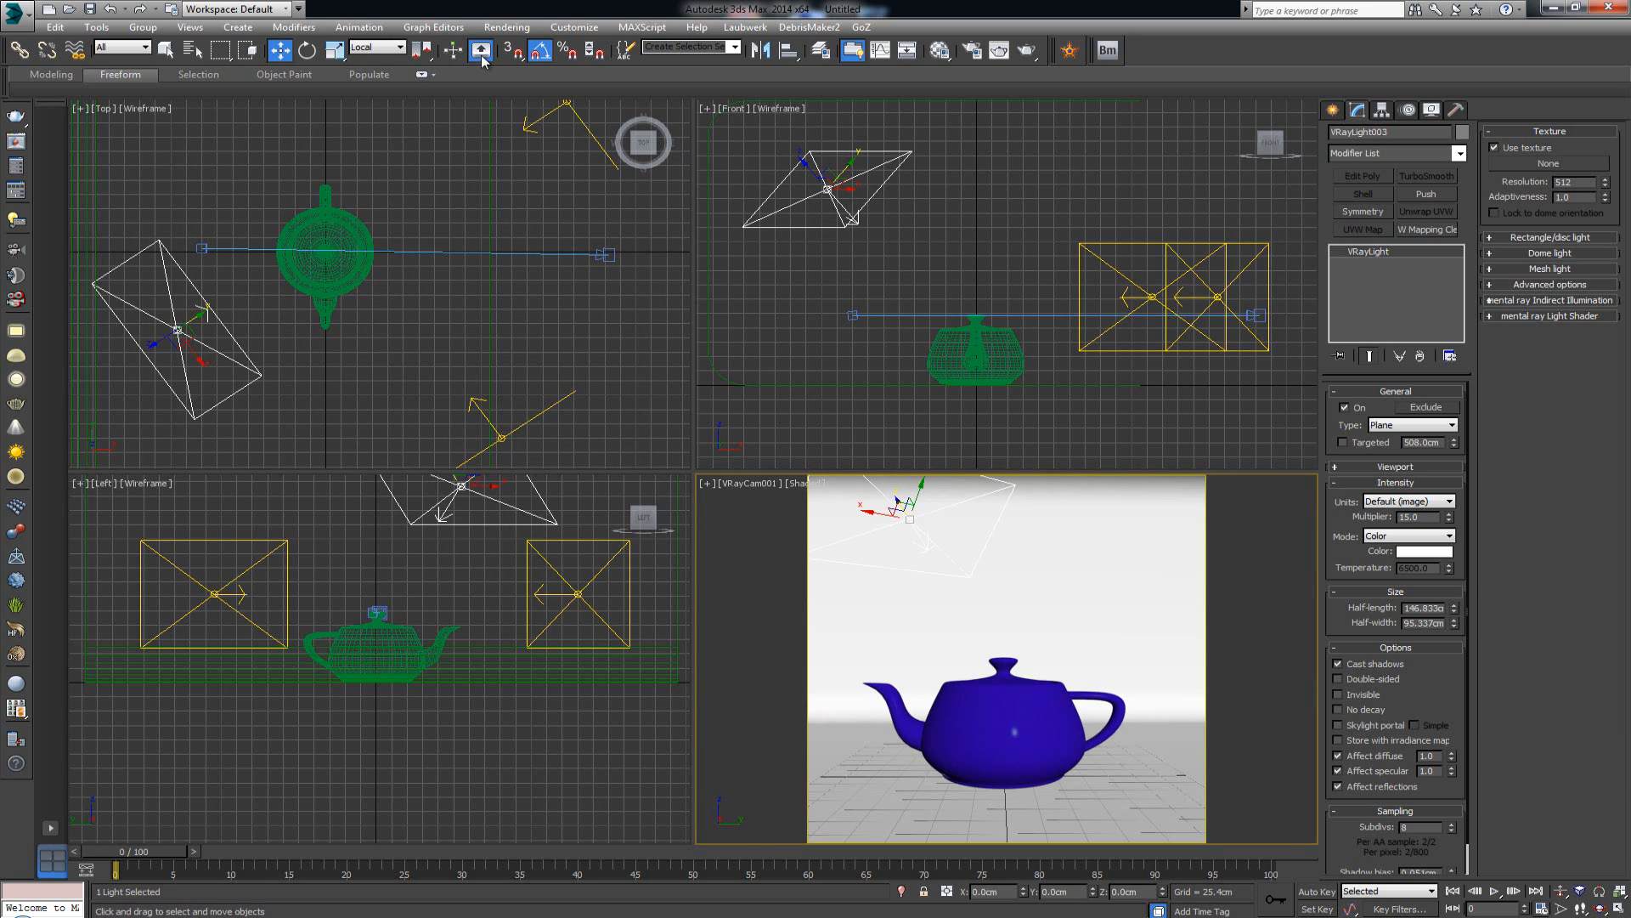
click(389, 51)
click(380, 65)
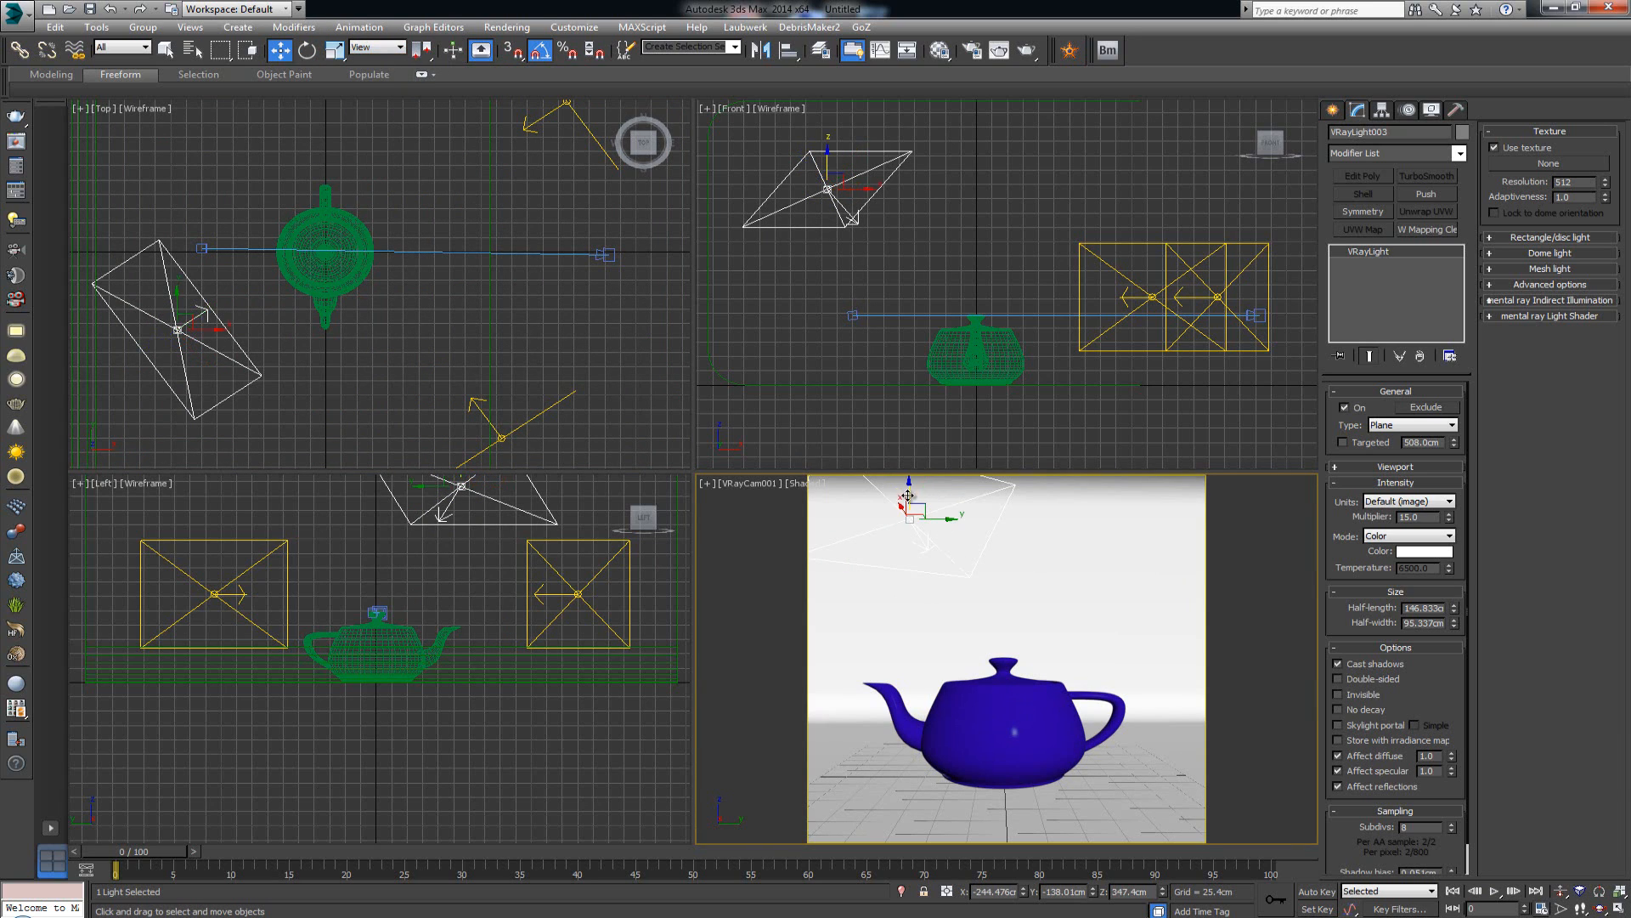
drag(910, 494, 910, 510)
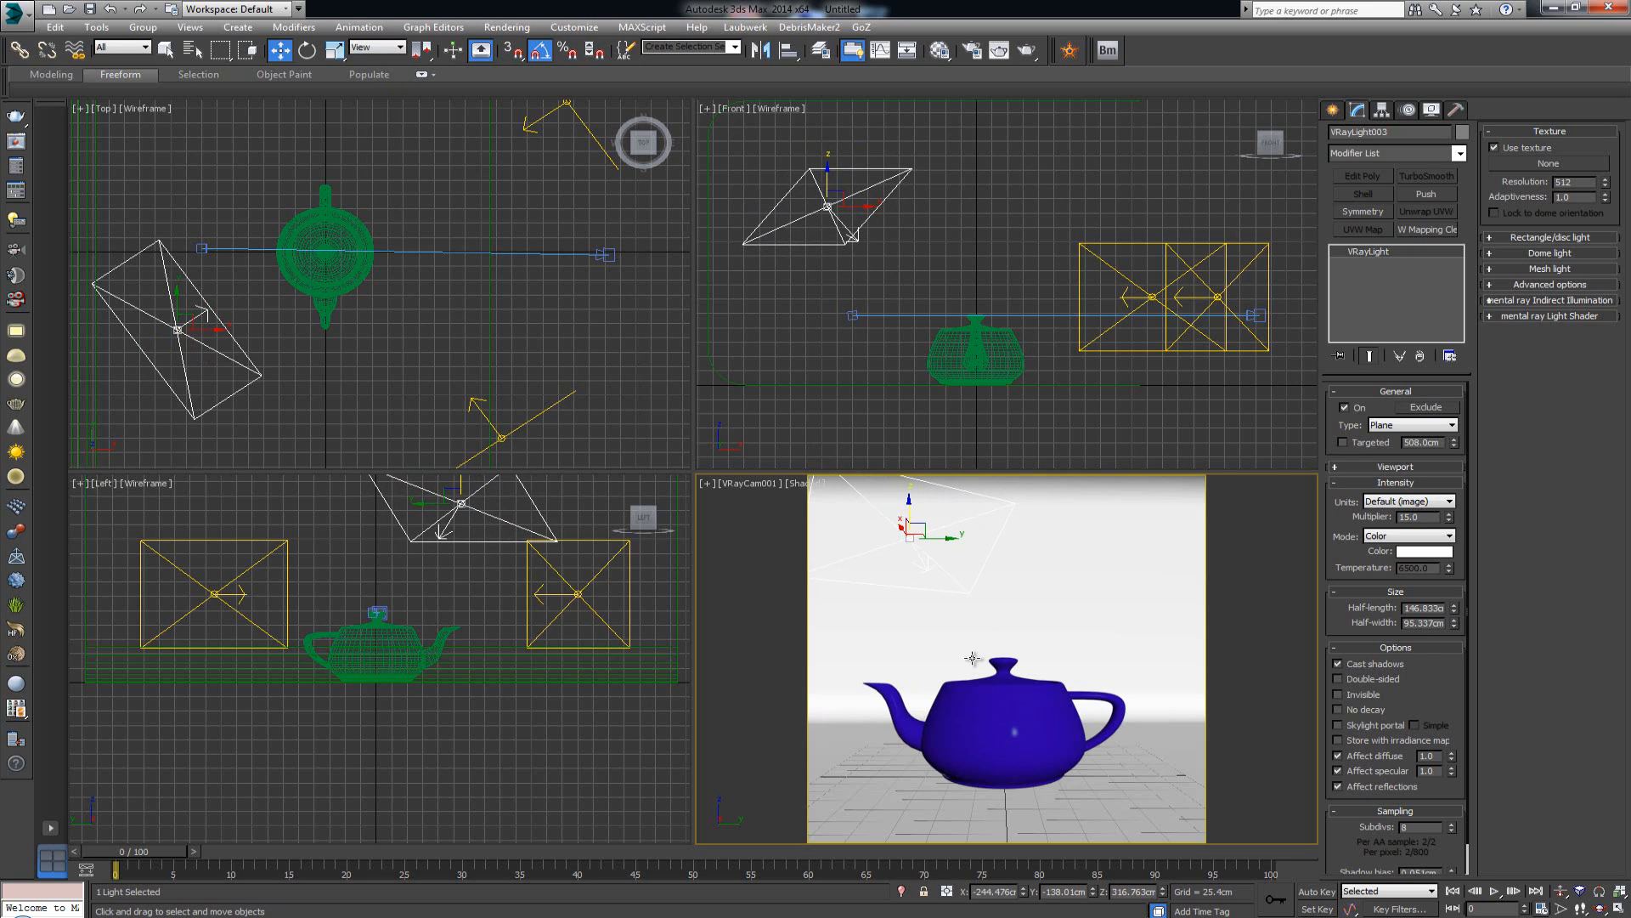
- Set the backlight's multiplier to 10, make it invisible, and render the camera view with the frame buffer moved clear of the Top view
double_click(1410, 516)
text(10)
click(1358, 695)
click(1026, 53)
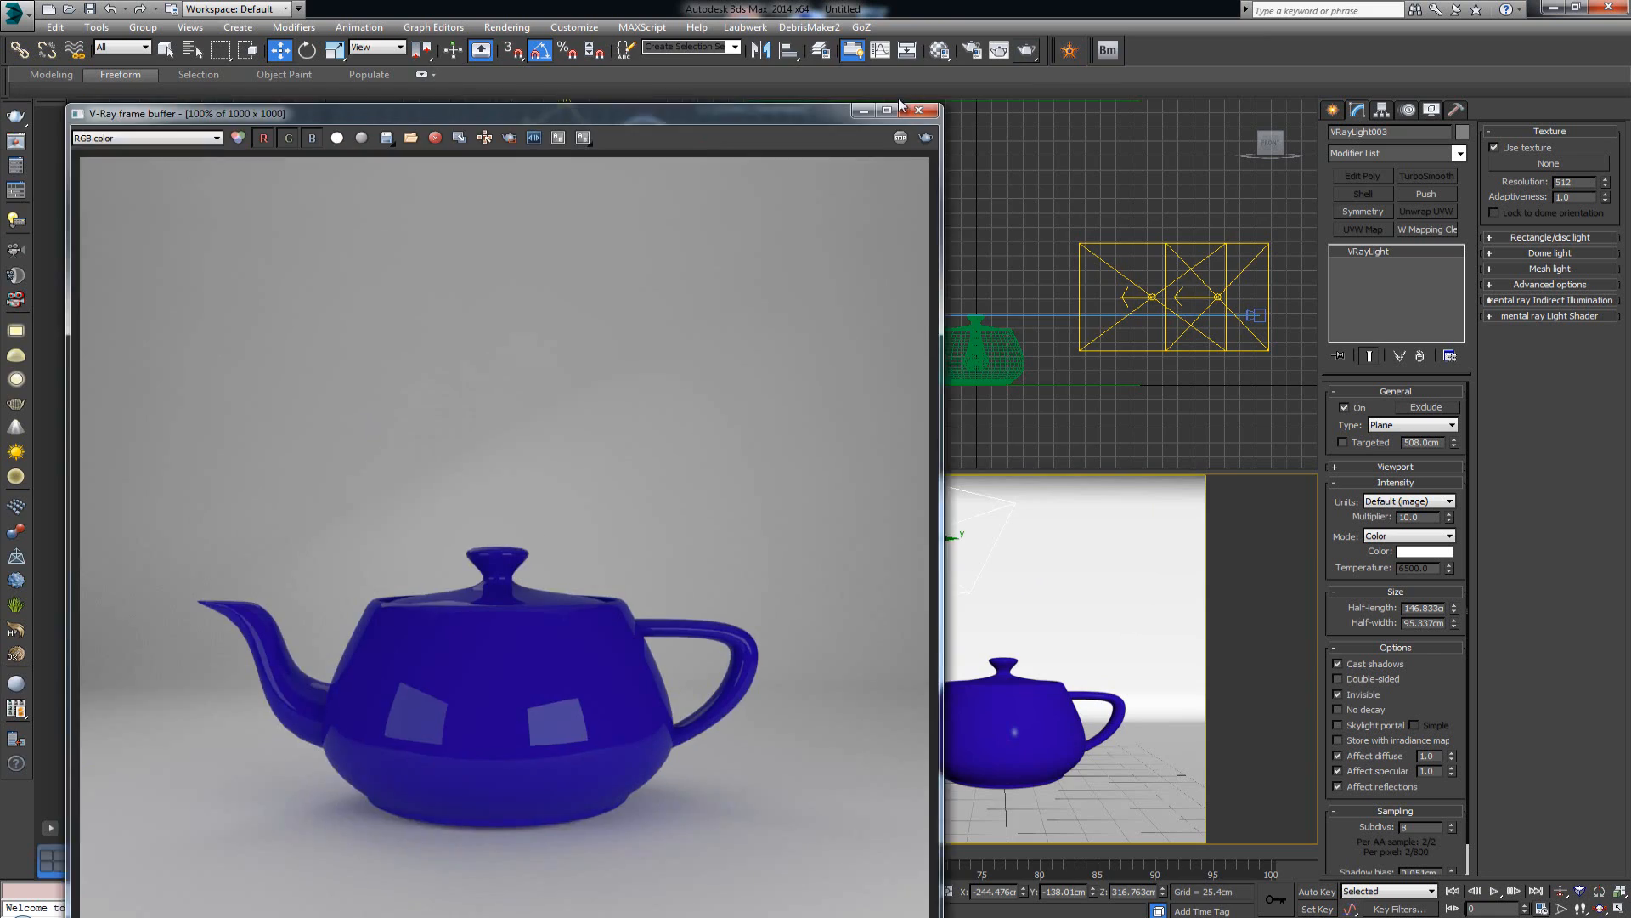
drag(745, 112, 1125, 27)
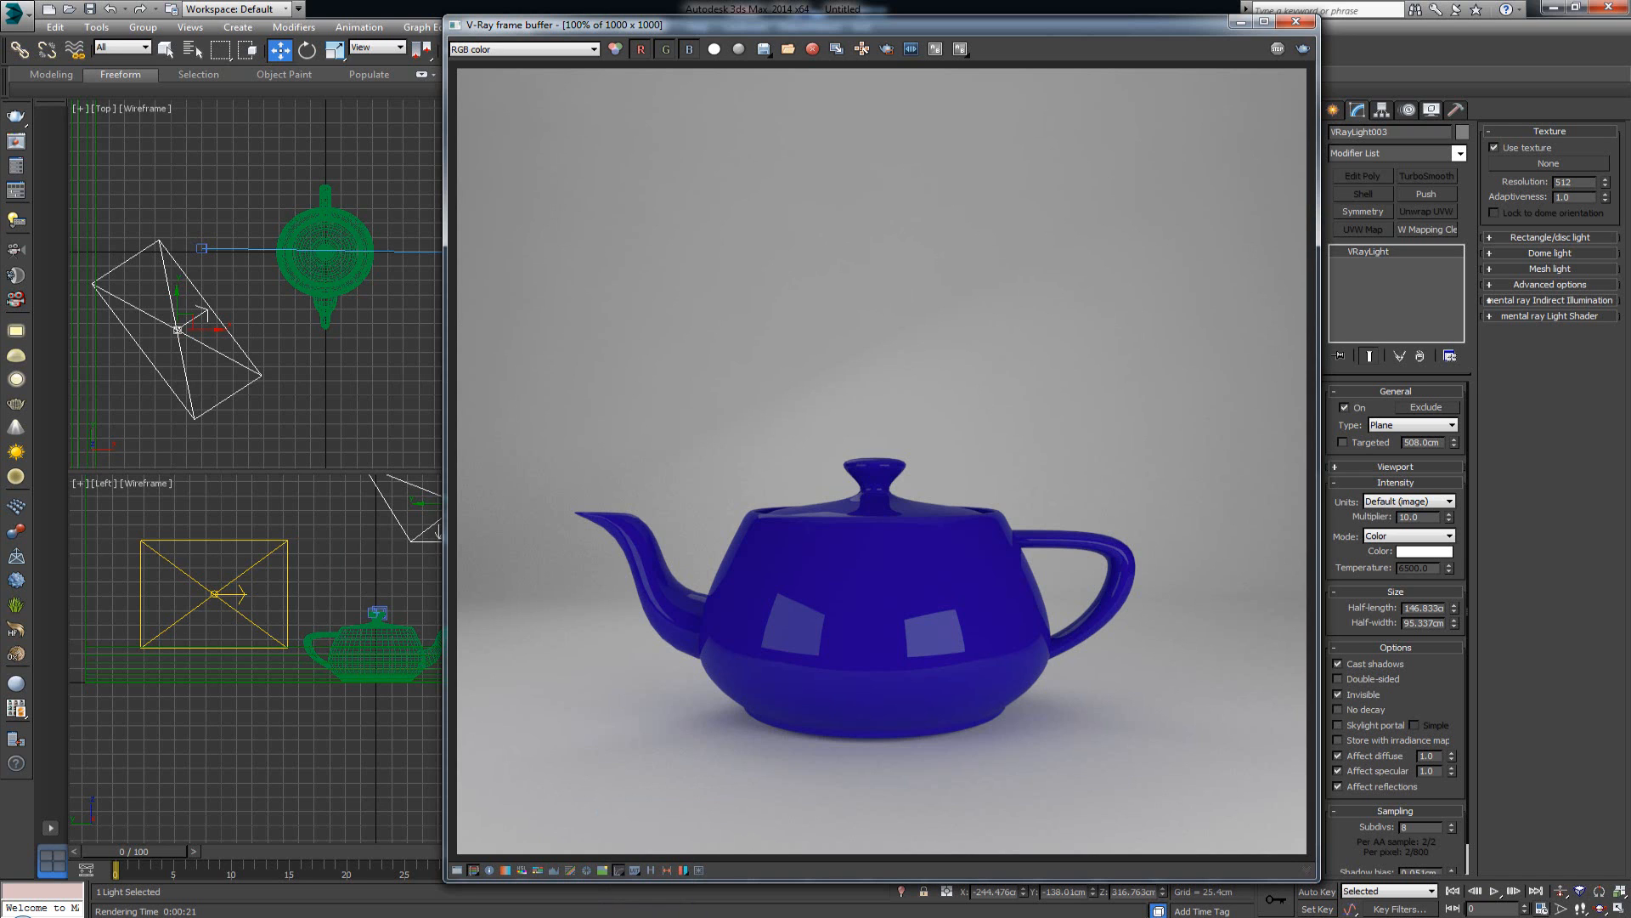
- Look at the AXE product photo, close it, and set the reflection glossiness of the teapot's Material #2 to 0.8
key(alt+Tab)
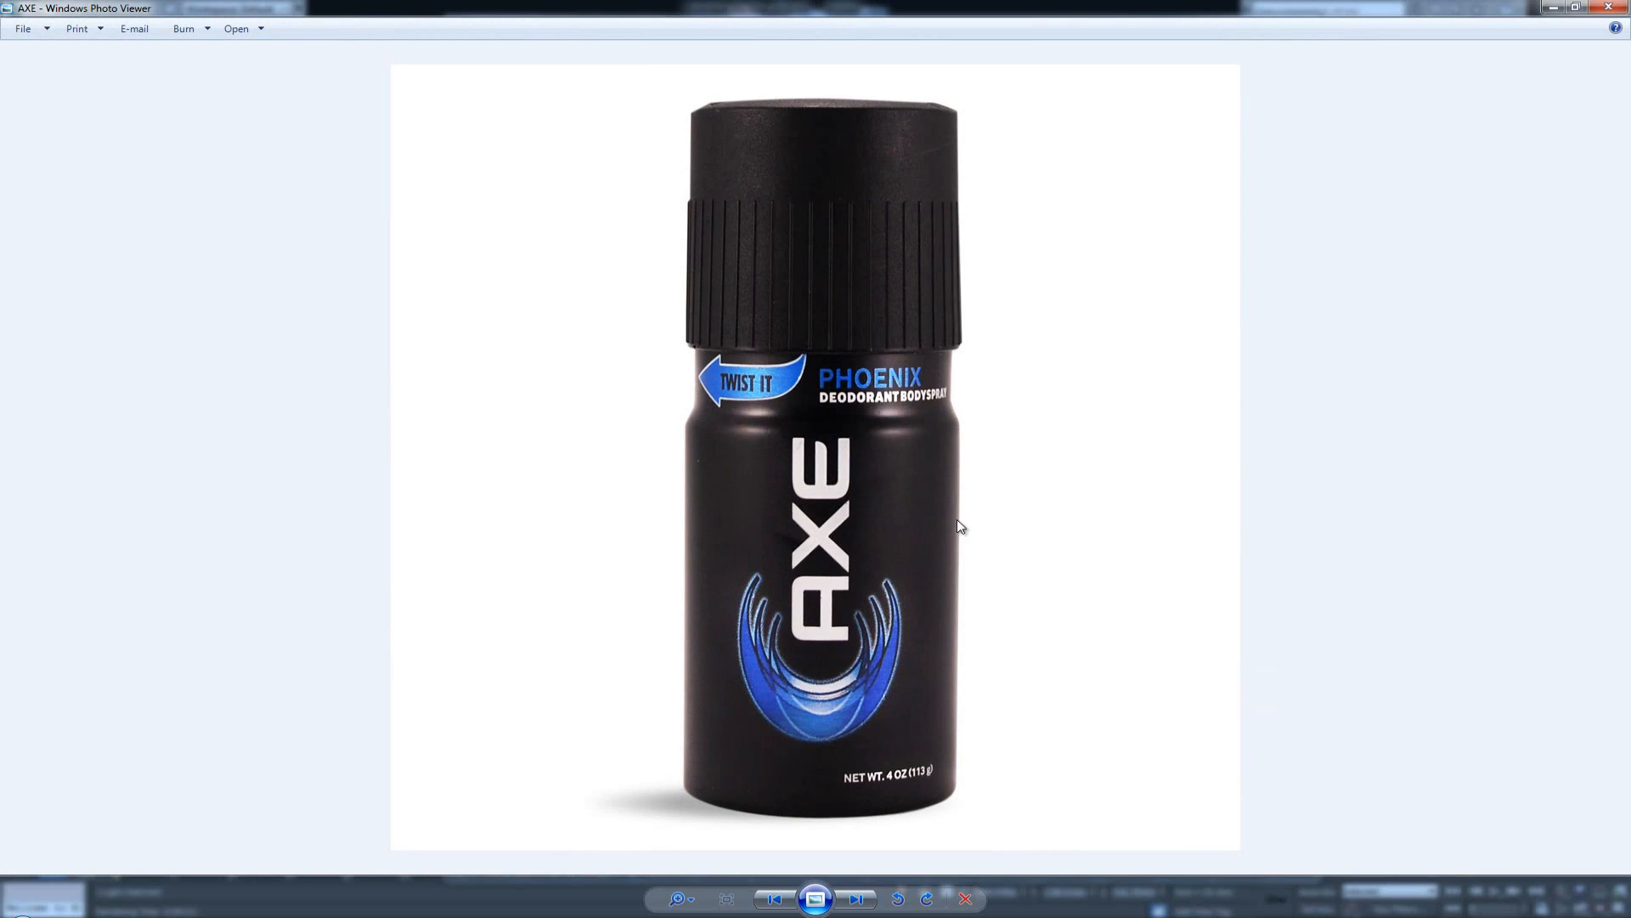
click(1612, 9)
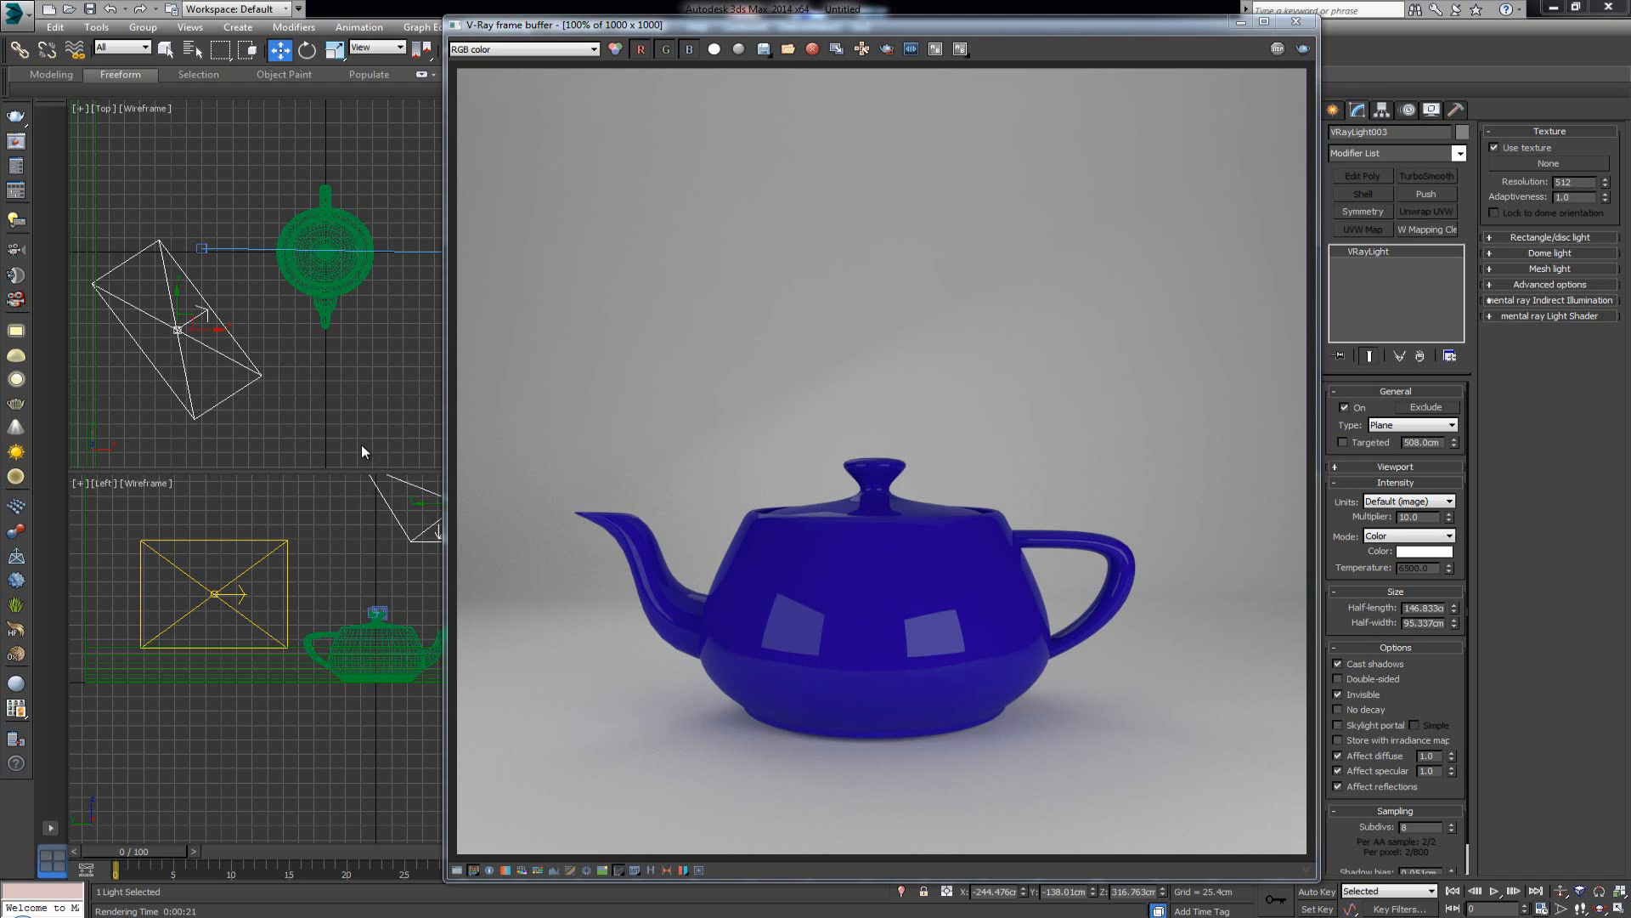
key(m)
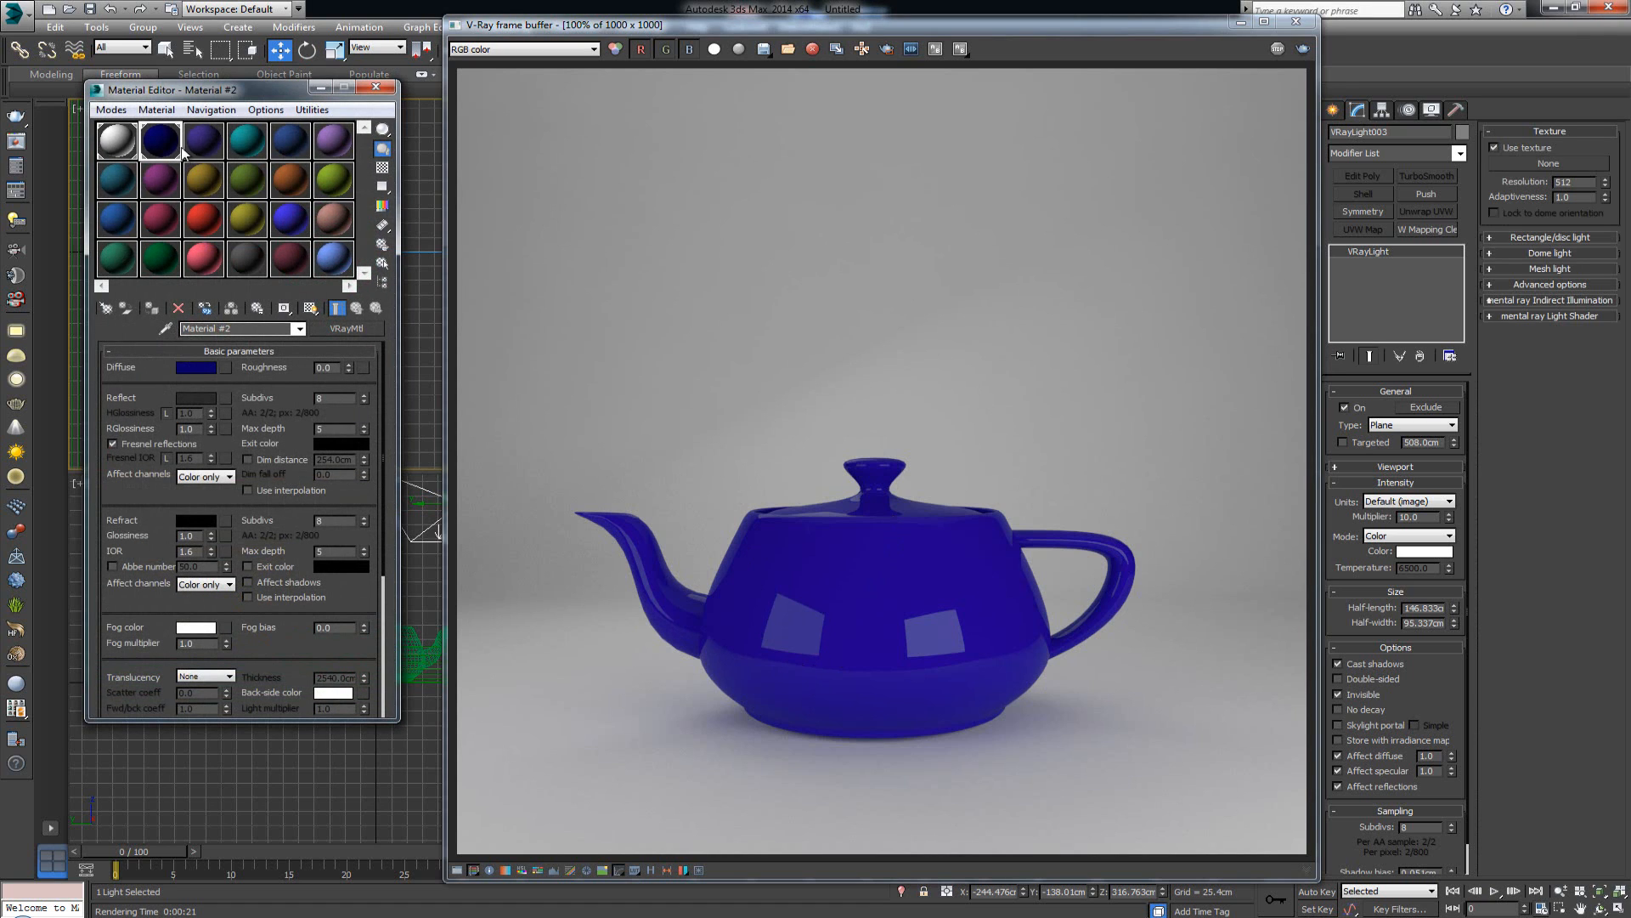
double_click(195, 429)
text(0.8)
key(Return)
click(887, 49)
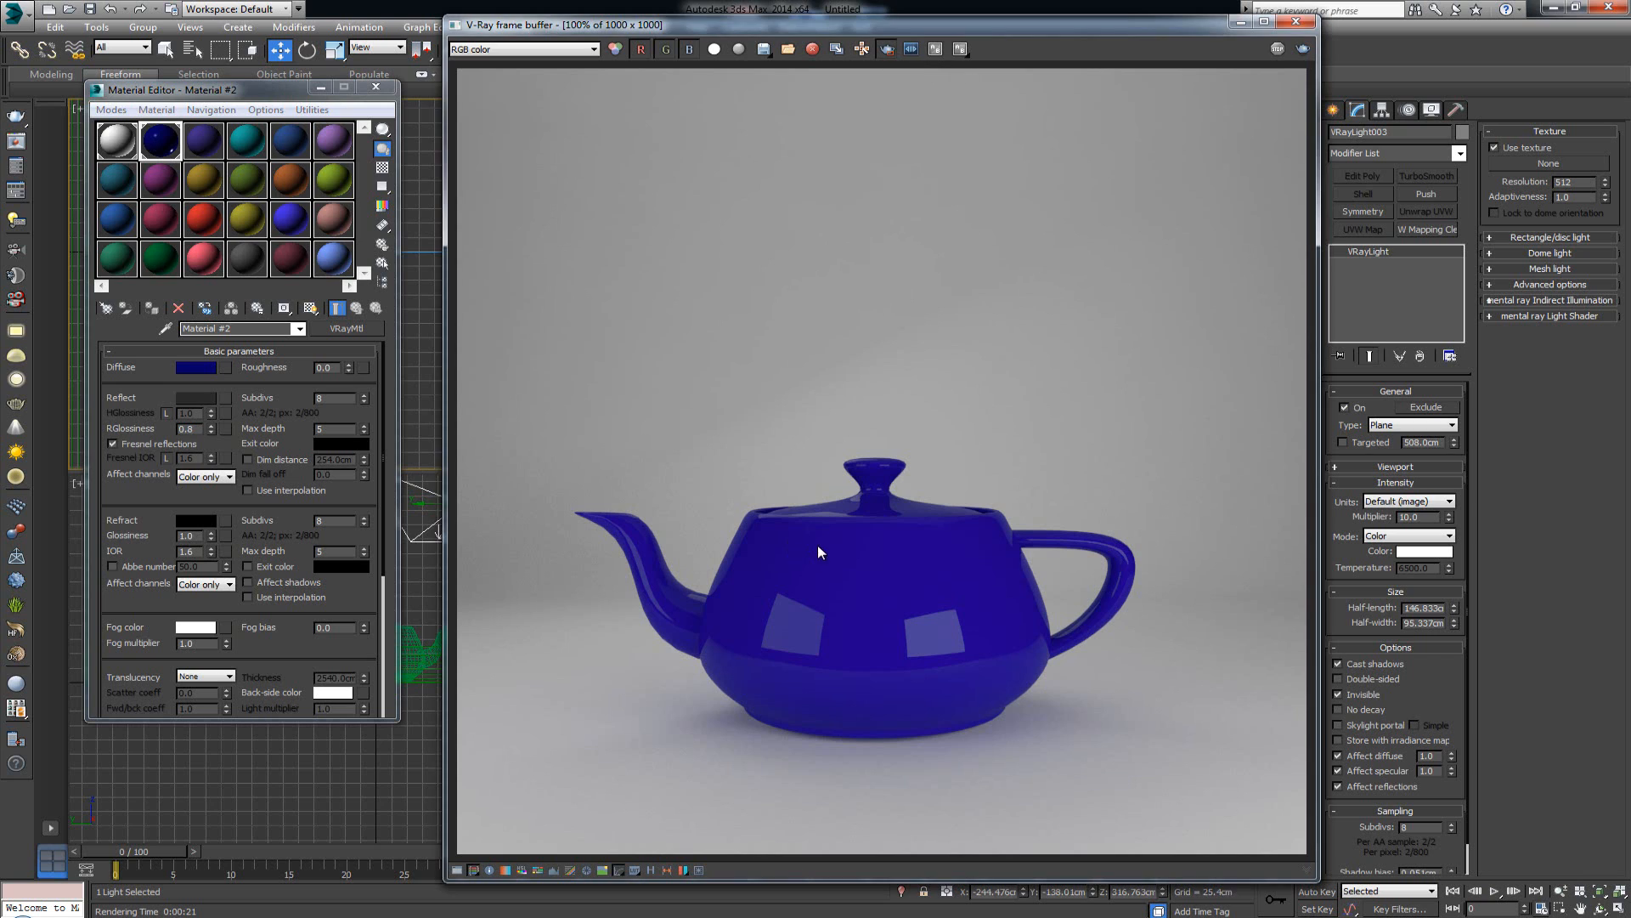
- Render only a region over the teapot's spout-side body to test the new glossiness, and close the frame buffer and Material Editor
drag(843, 496, 709, 701)
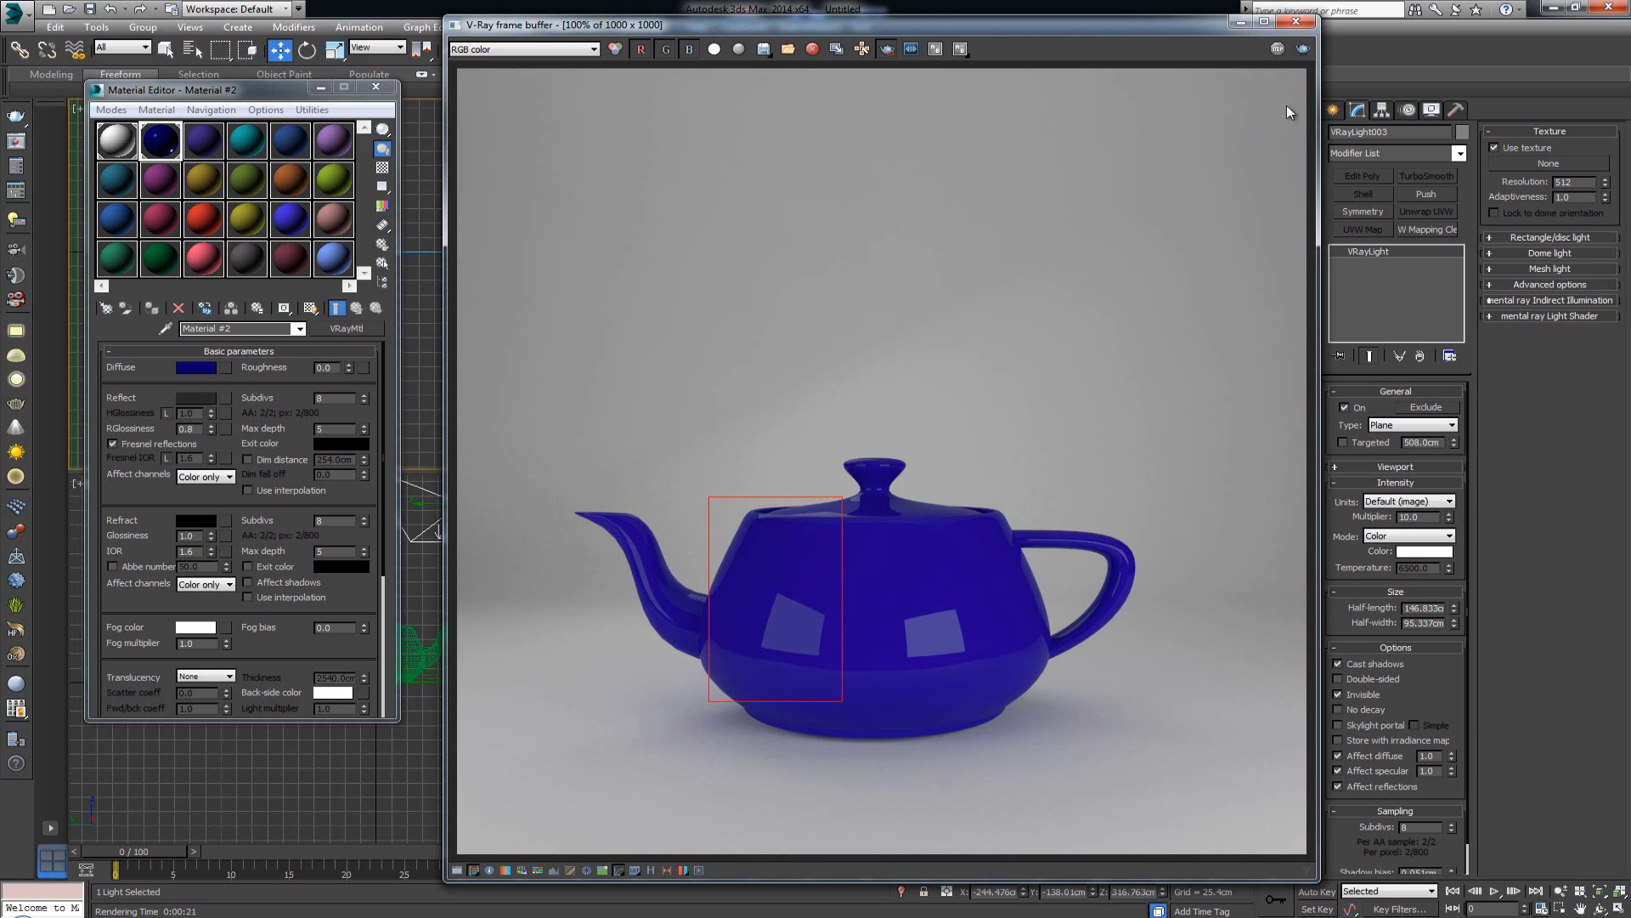
click(1303, 46)
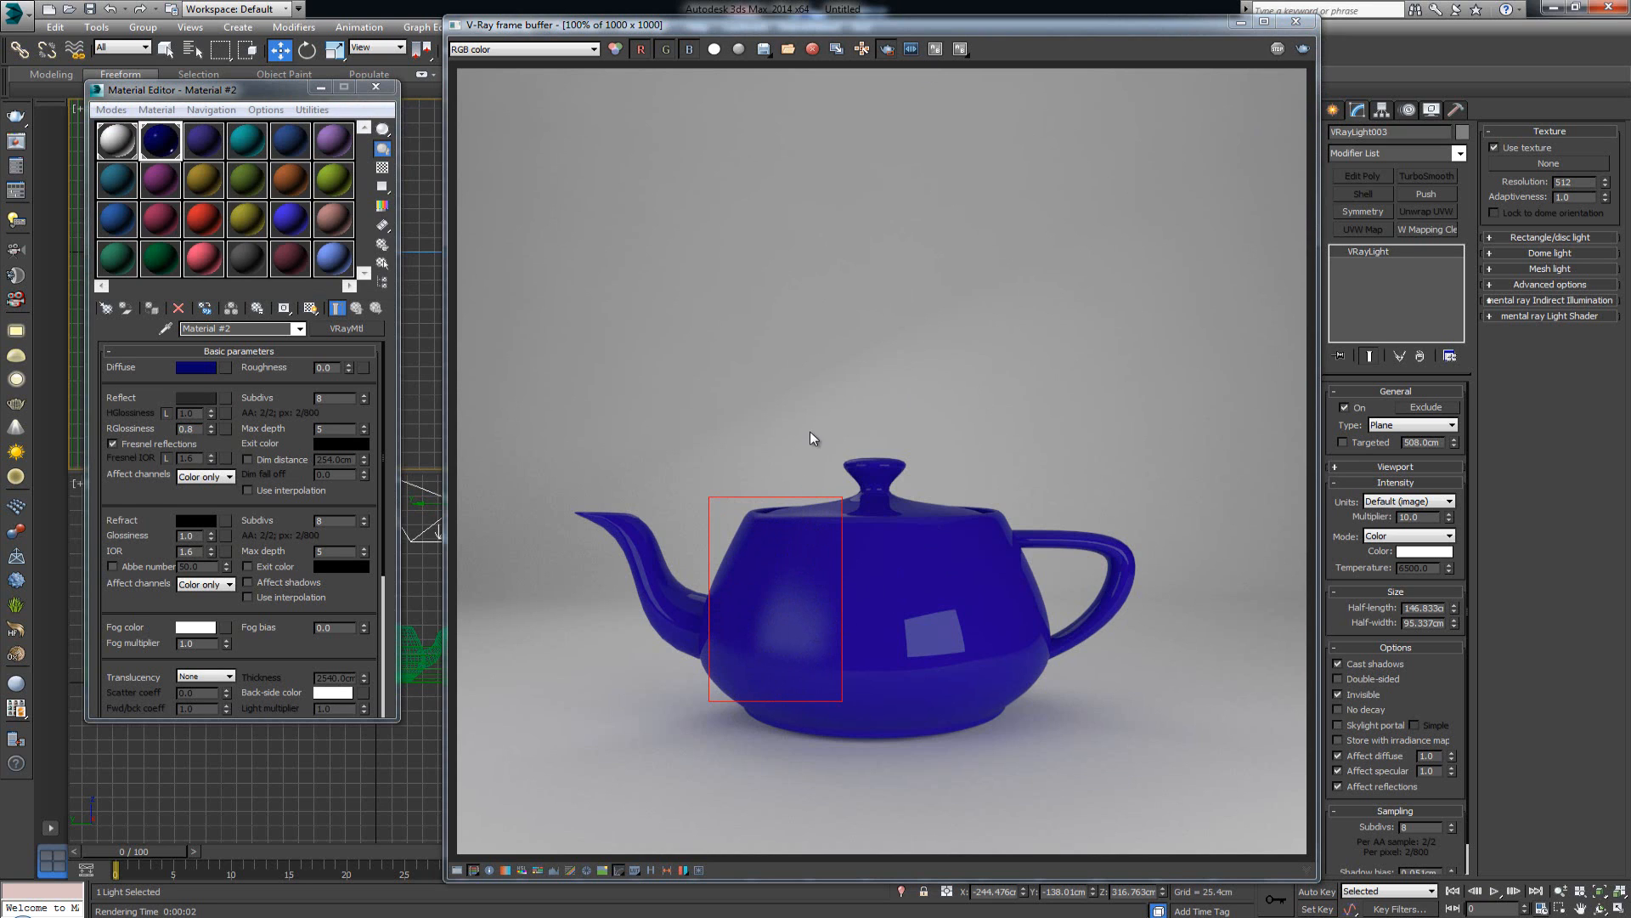
click(1296, 21)
click(376, 86)
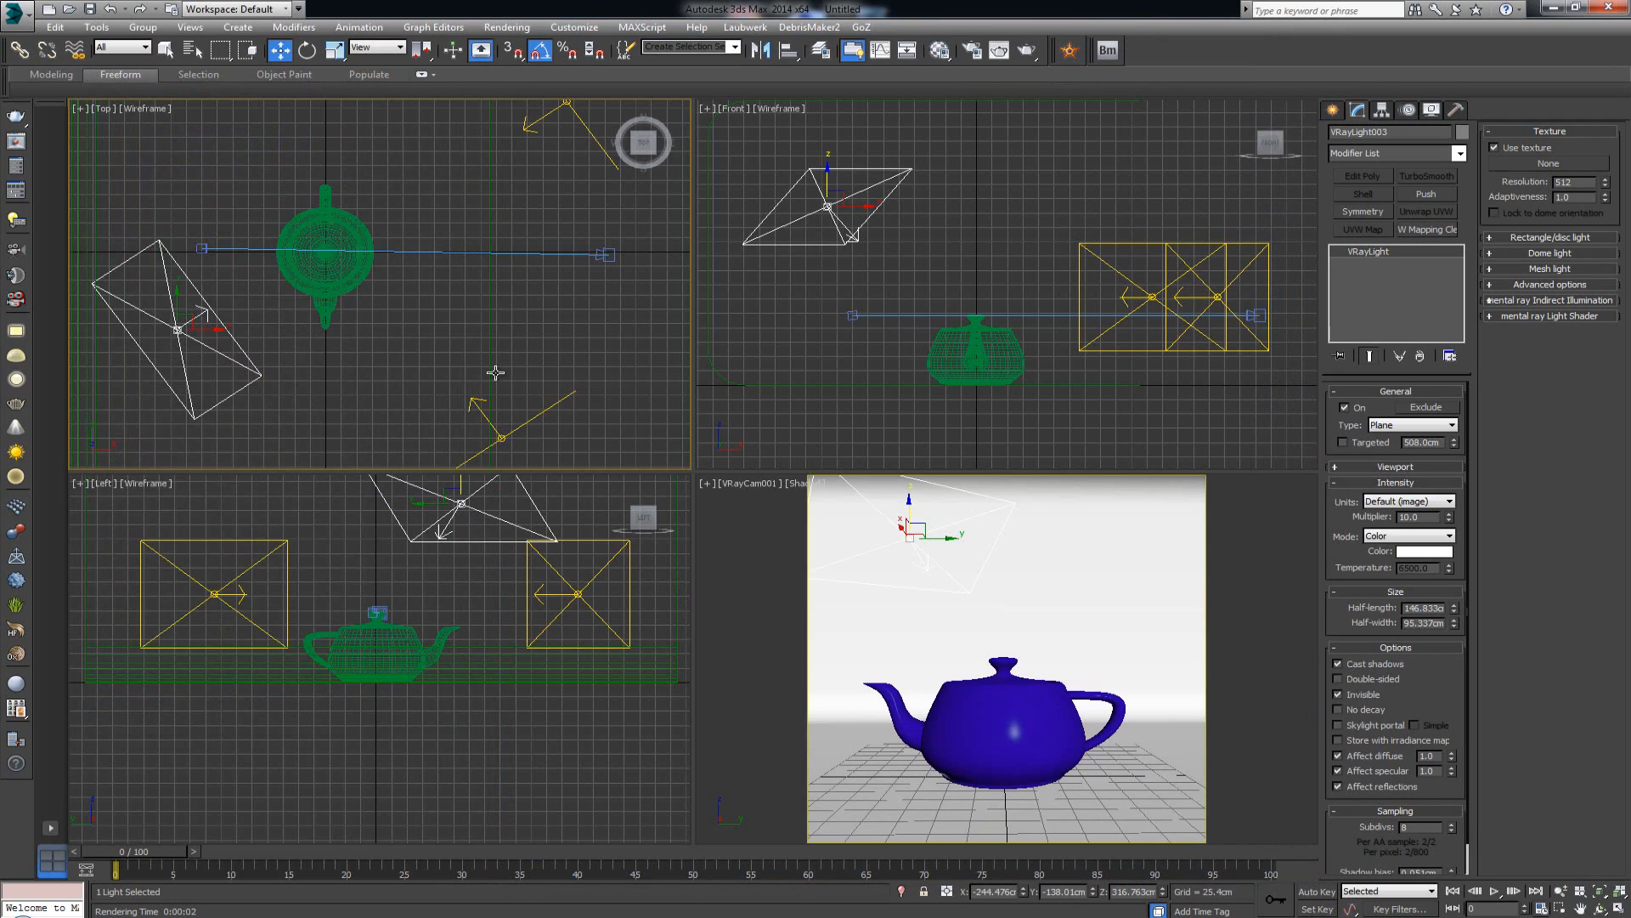
- Enlarge the fill light VRayLight002 to a half-width of about 299 cm and raise it to a height of about 247 cm
click(533, 419)
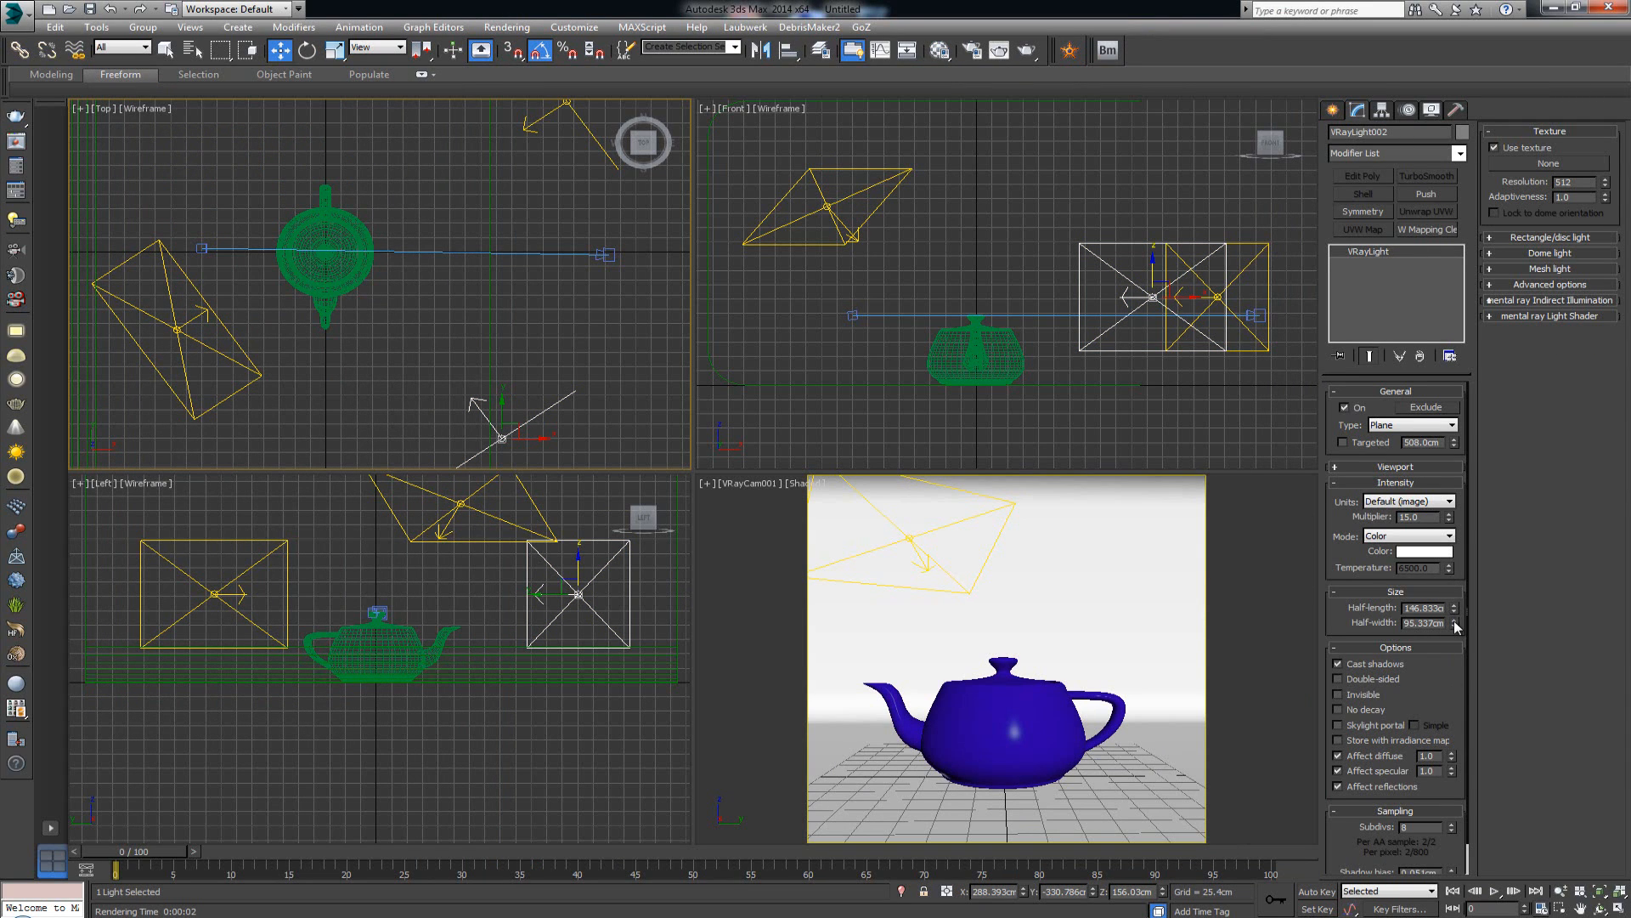
drag(1456, 605, 1449, 462)
middle_drag(491, 642, 500, 689)
scroll(547, 664, down, 2)
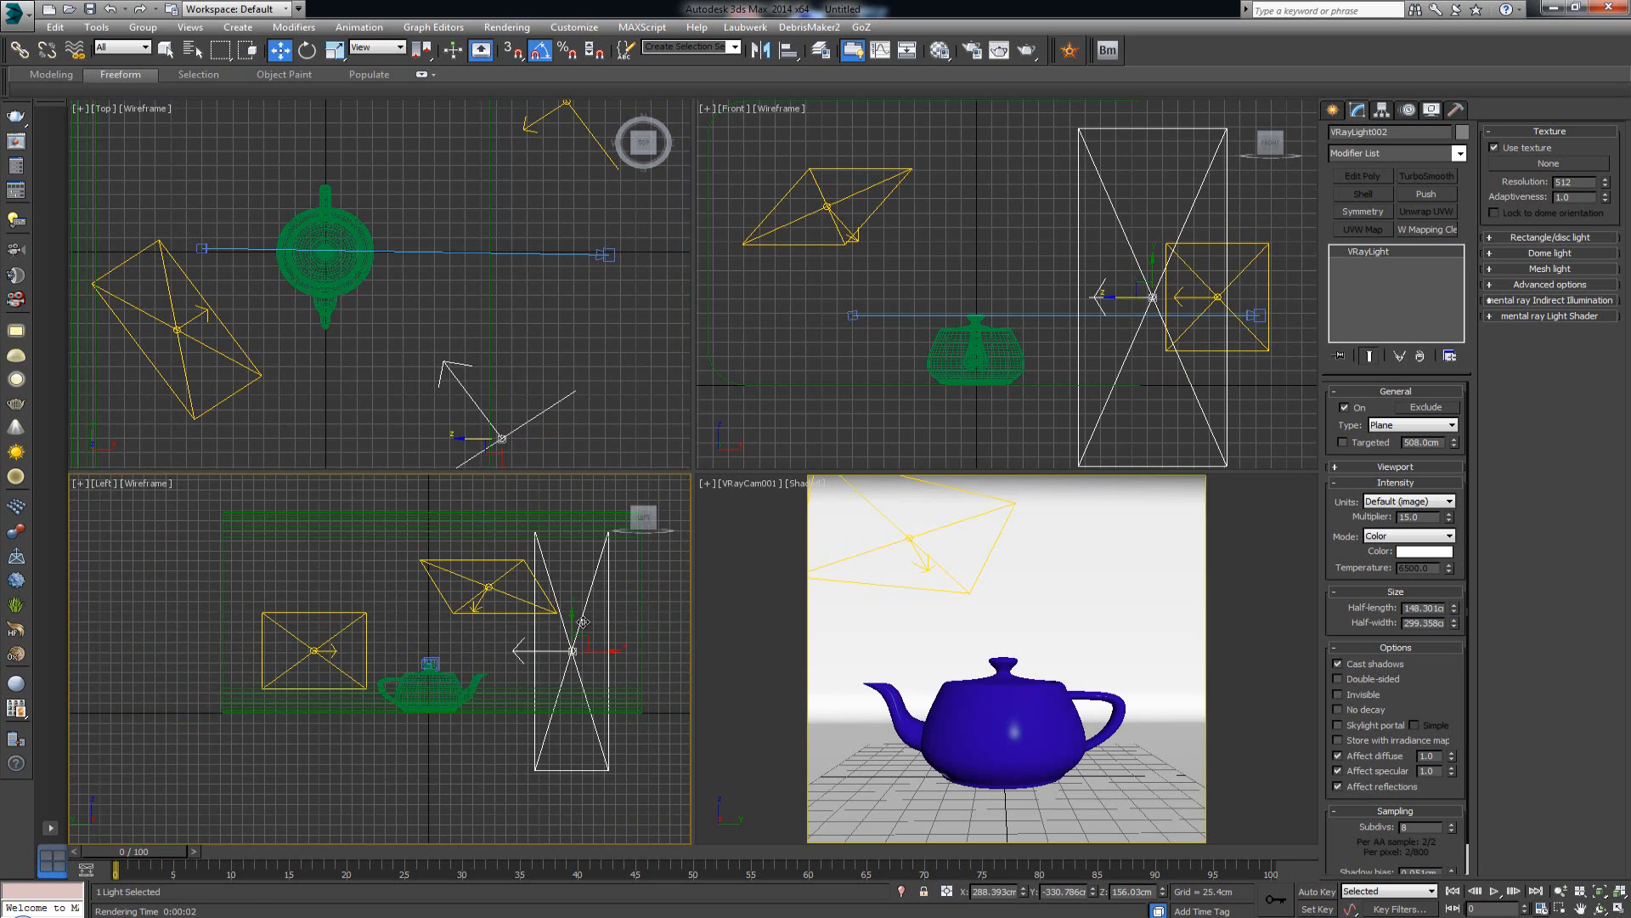
drag(579, 620, 579, 586)
- Enlarge the key light VRayLight001 to a half-width of about 282 cm and raise it to a height of about 245 cm
click(367, 650)
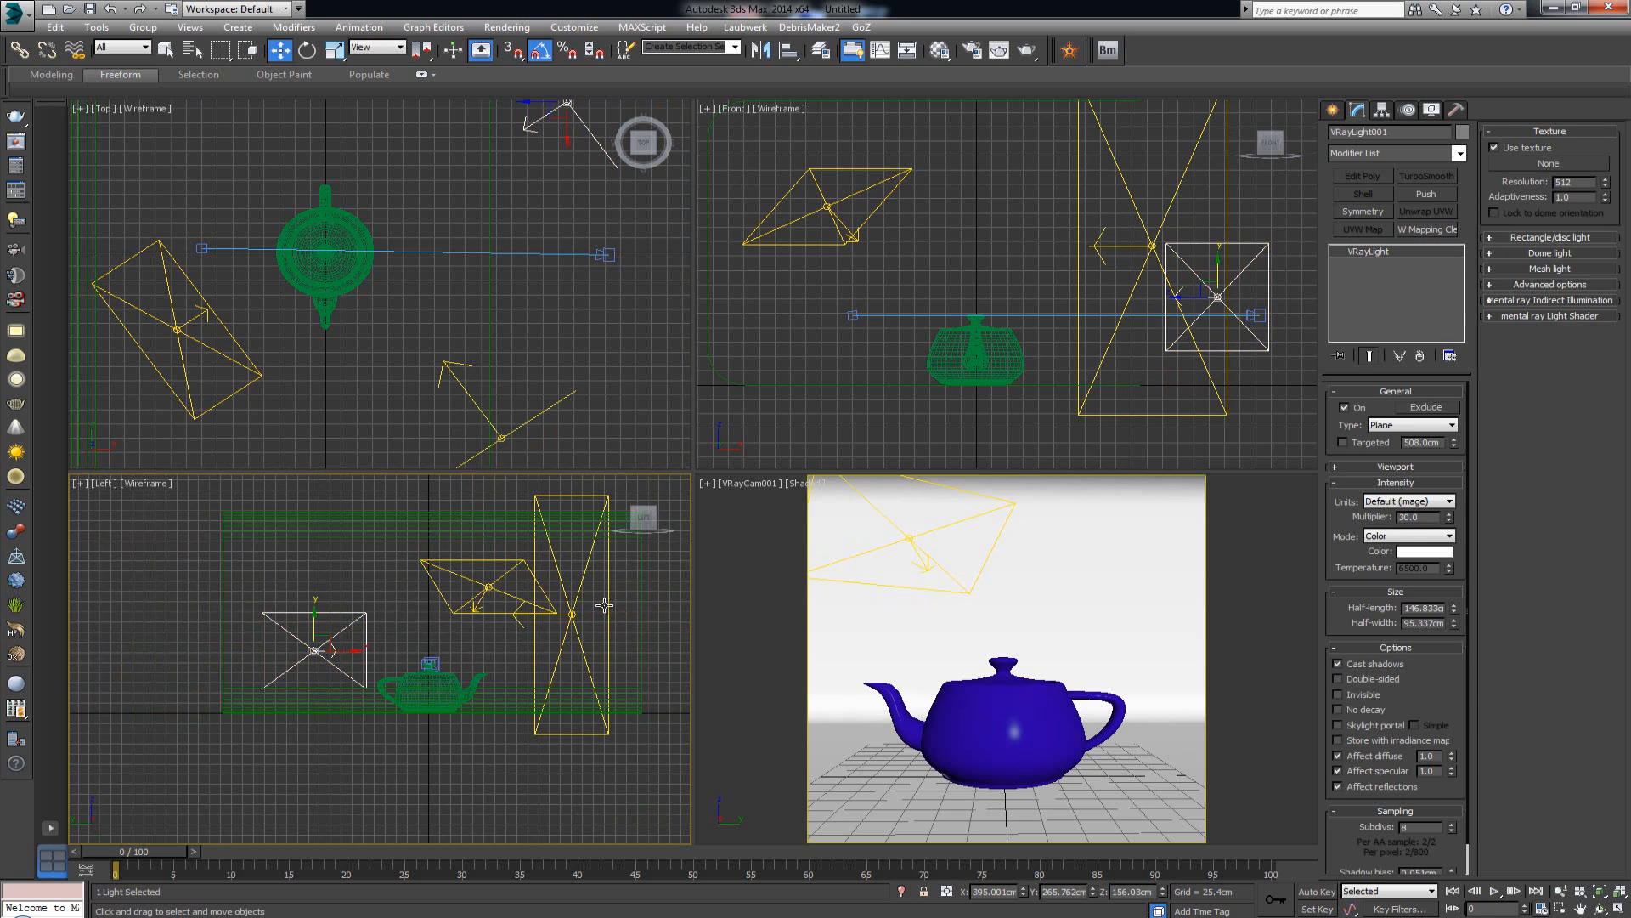
drag(1455, 608, 1443, 463)
drag(318, 618, 316, 580)
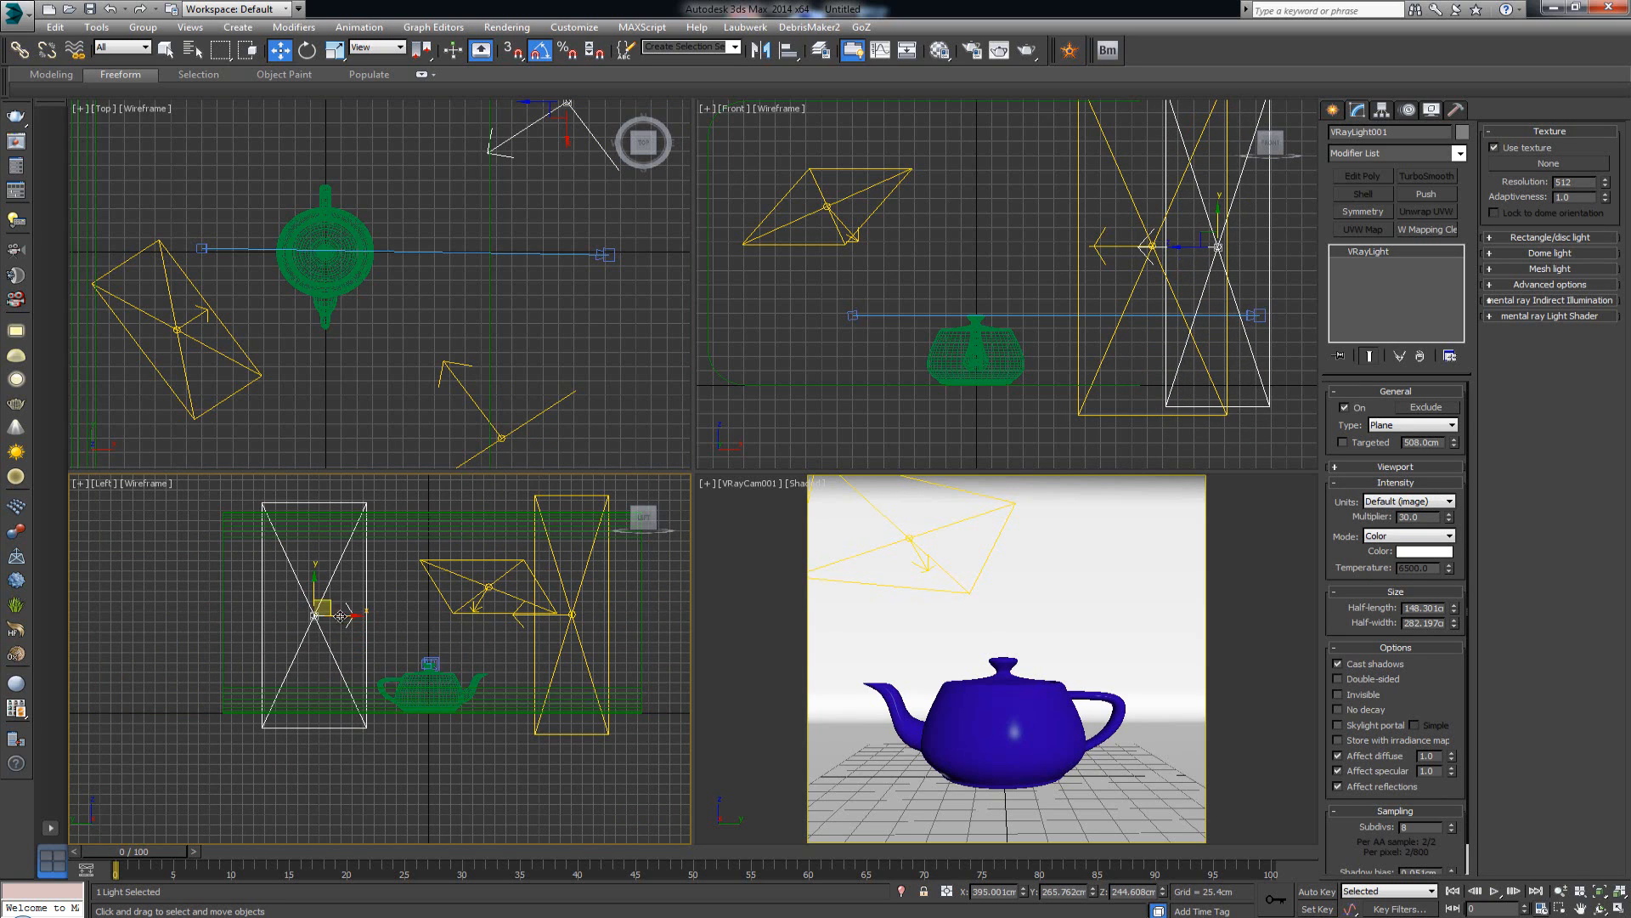
- Turn off the render region and render the full camera view
middle_click(1030, 628)
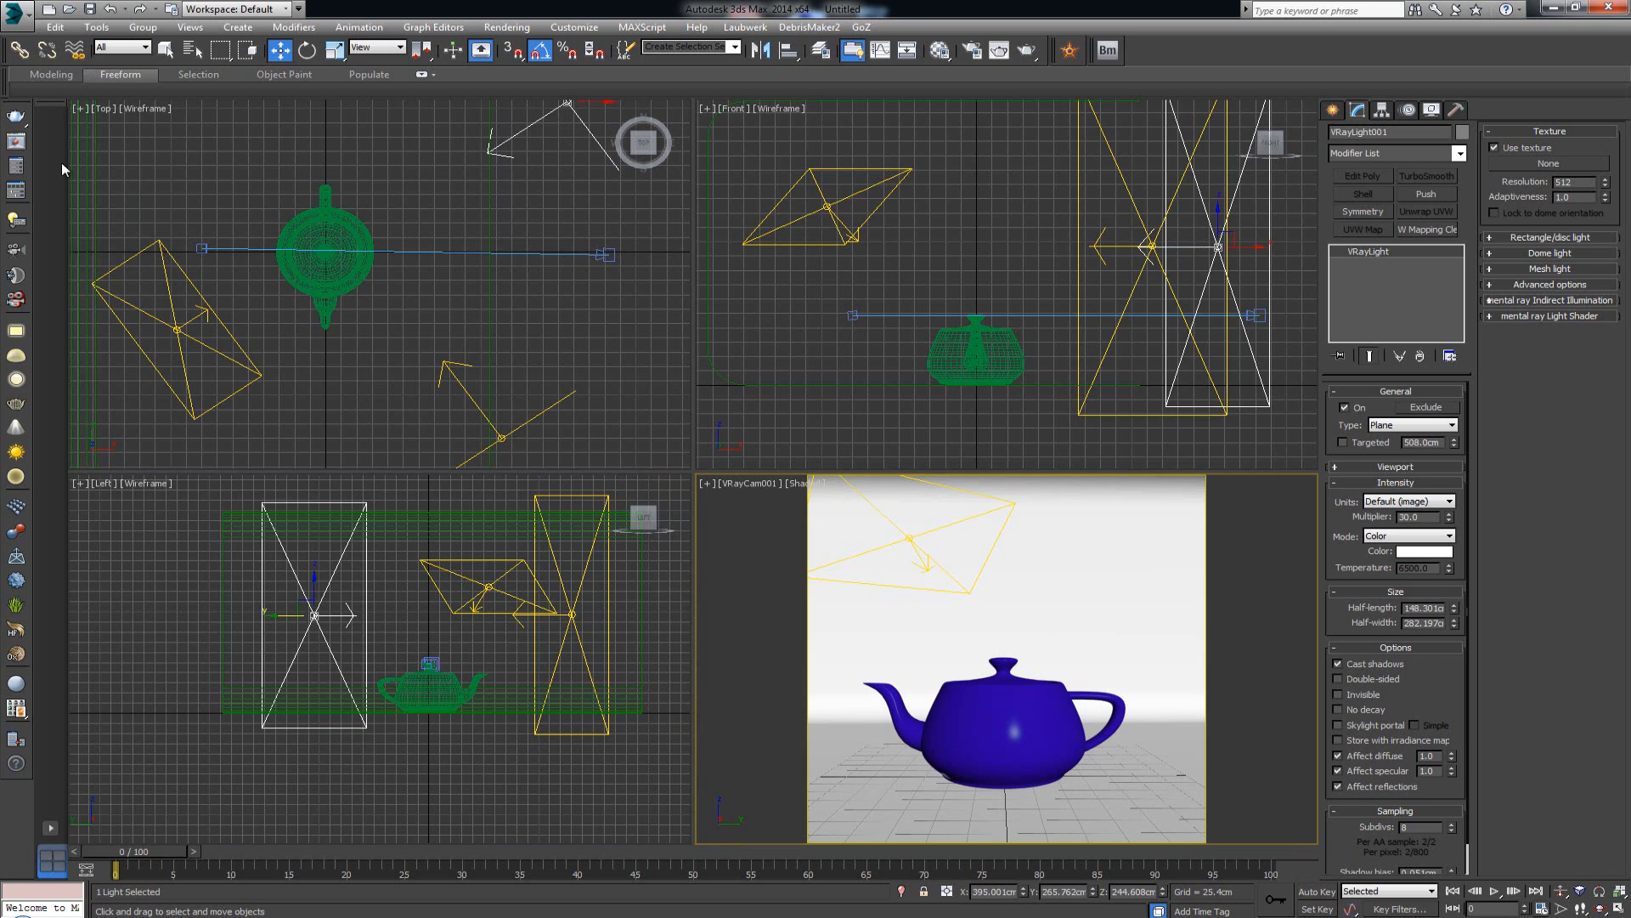
click(16, 140)
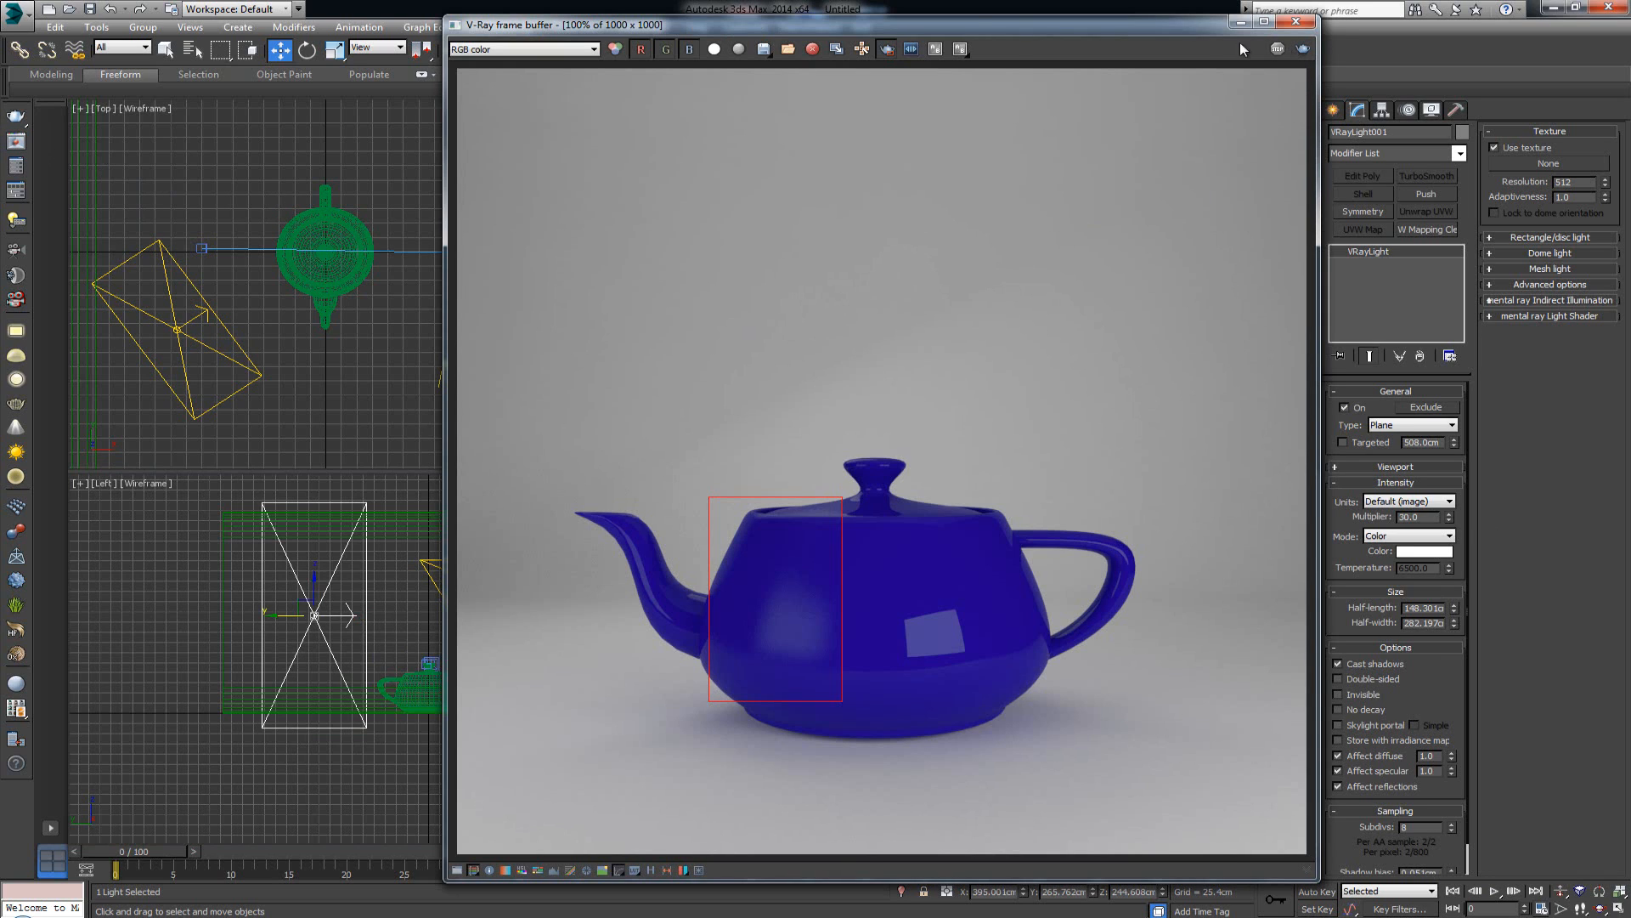
click(1303, 49)
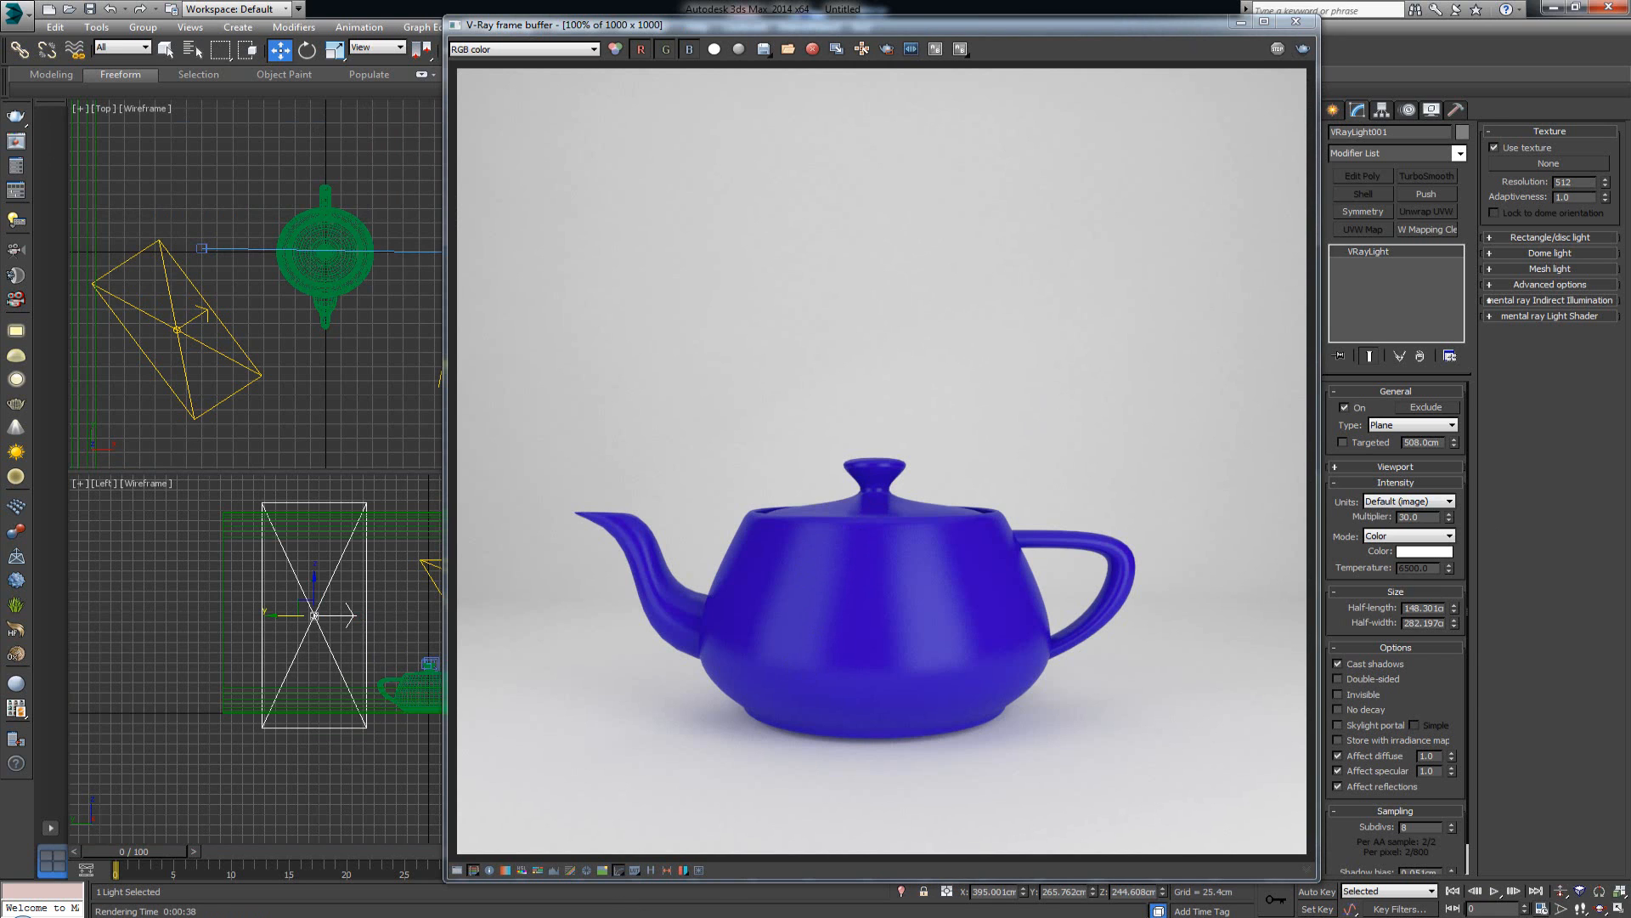
- Compare the AXE product photo's edge highlights with the rendered teapot side by side, and close the photo
click(894, 917)
click(1458, 98)
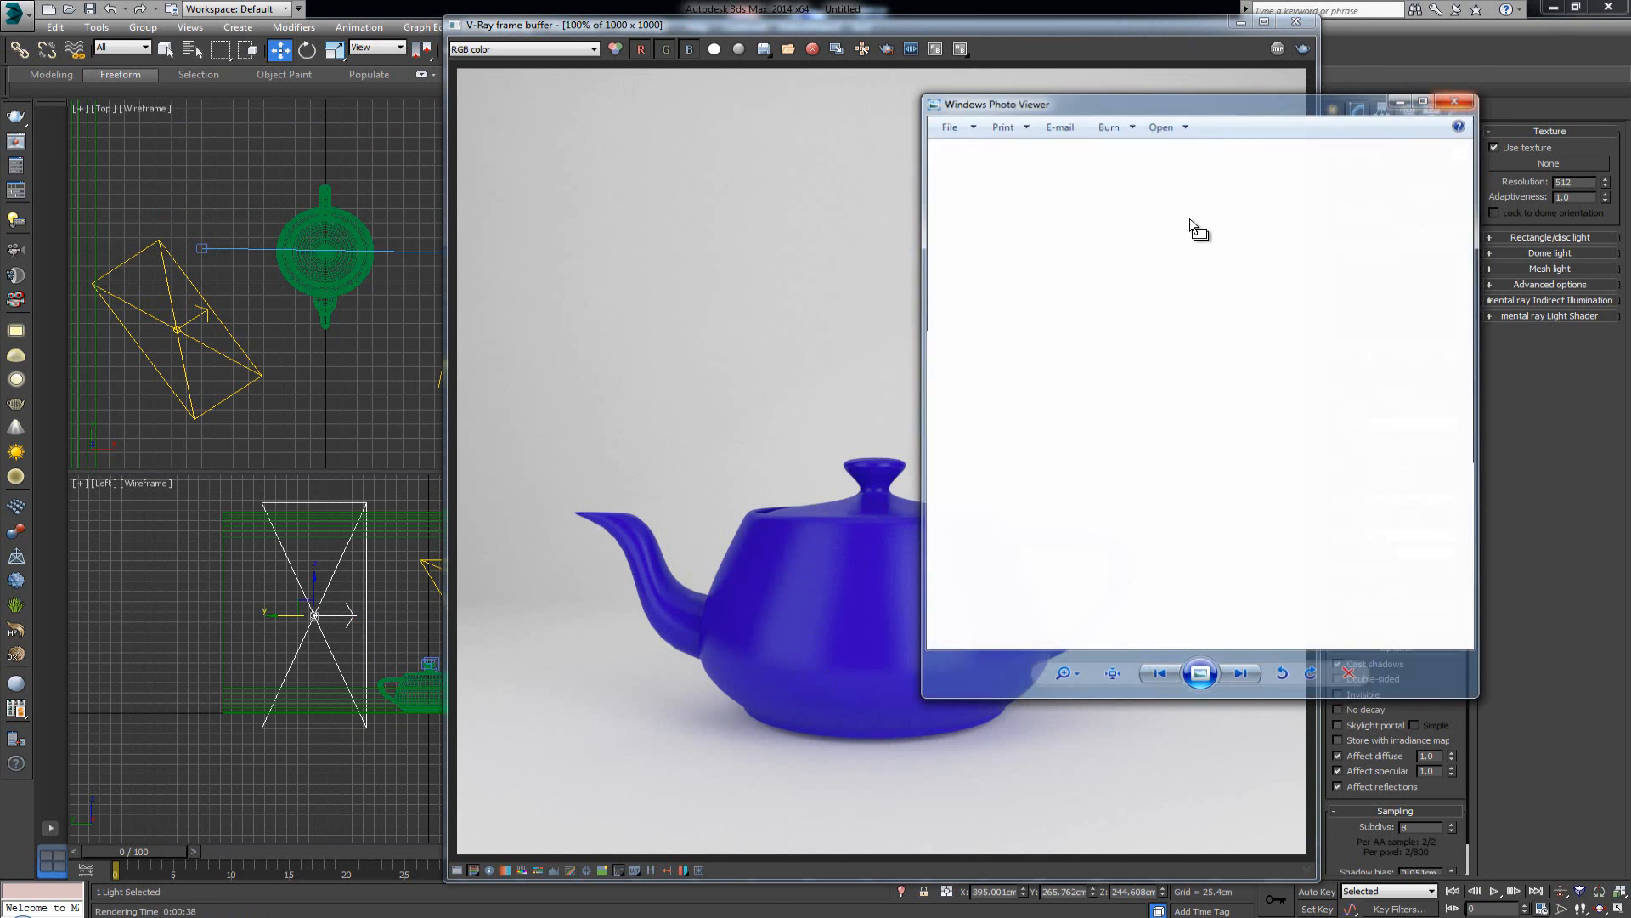
click(894, 916)
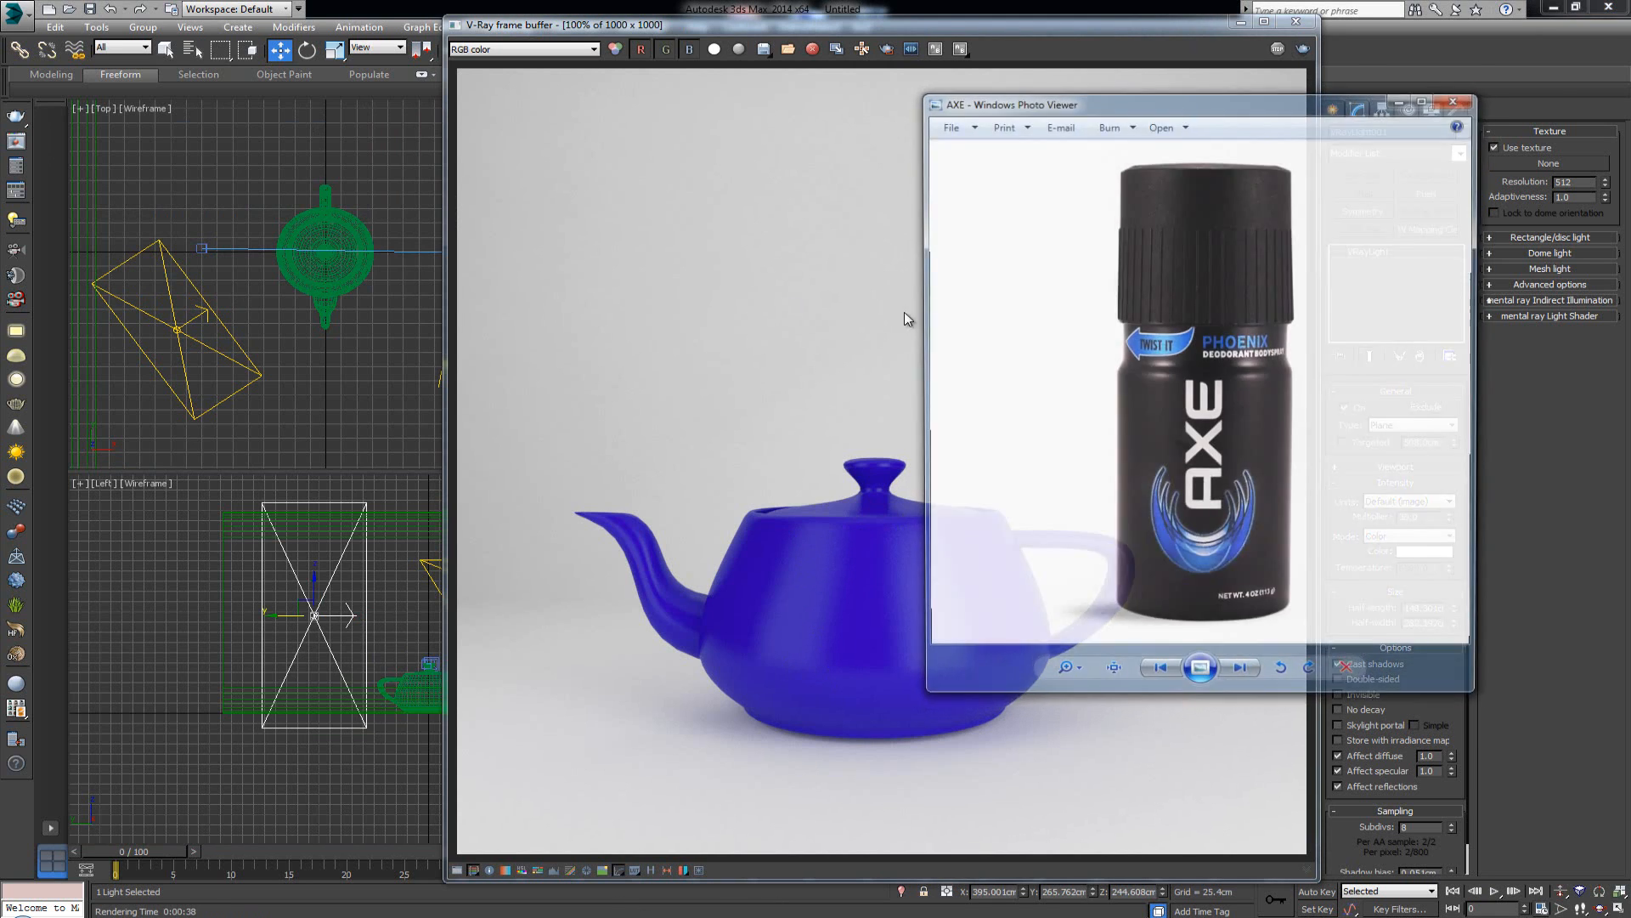
drag(1253, 109, 300, 197)
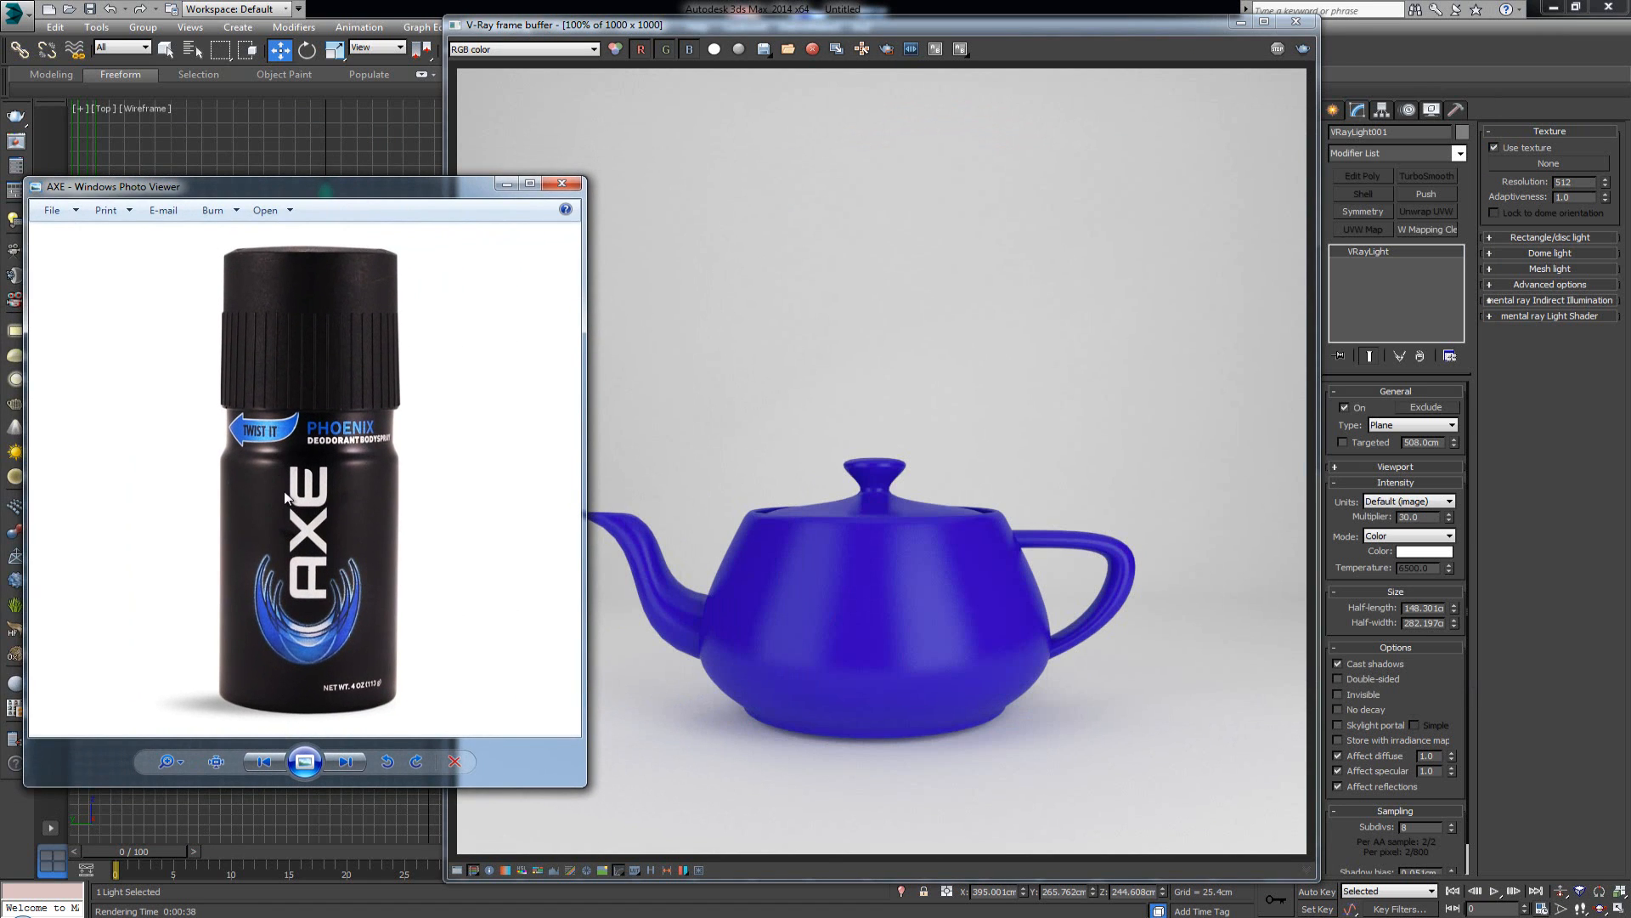
click(560, 185)
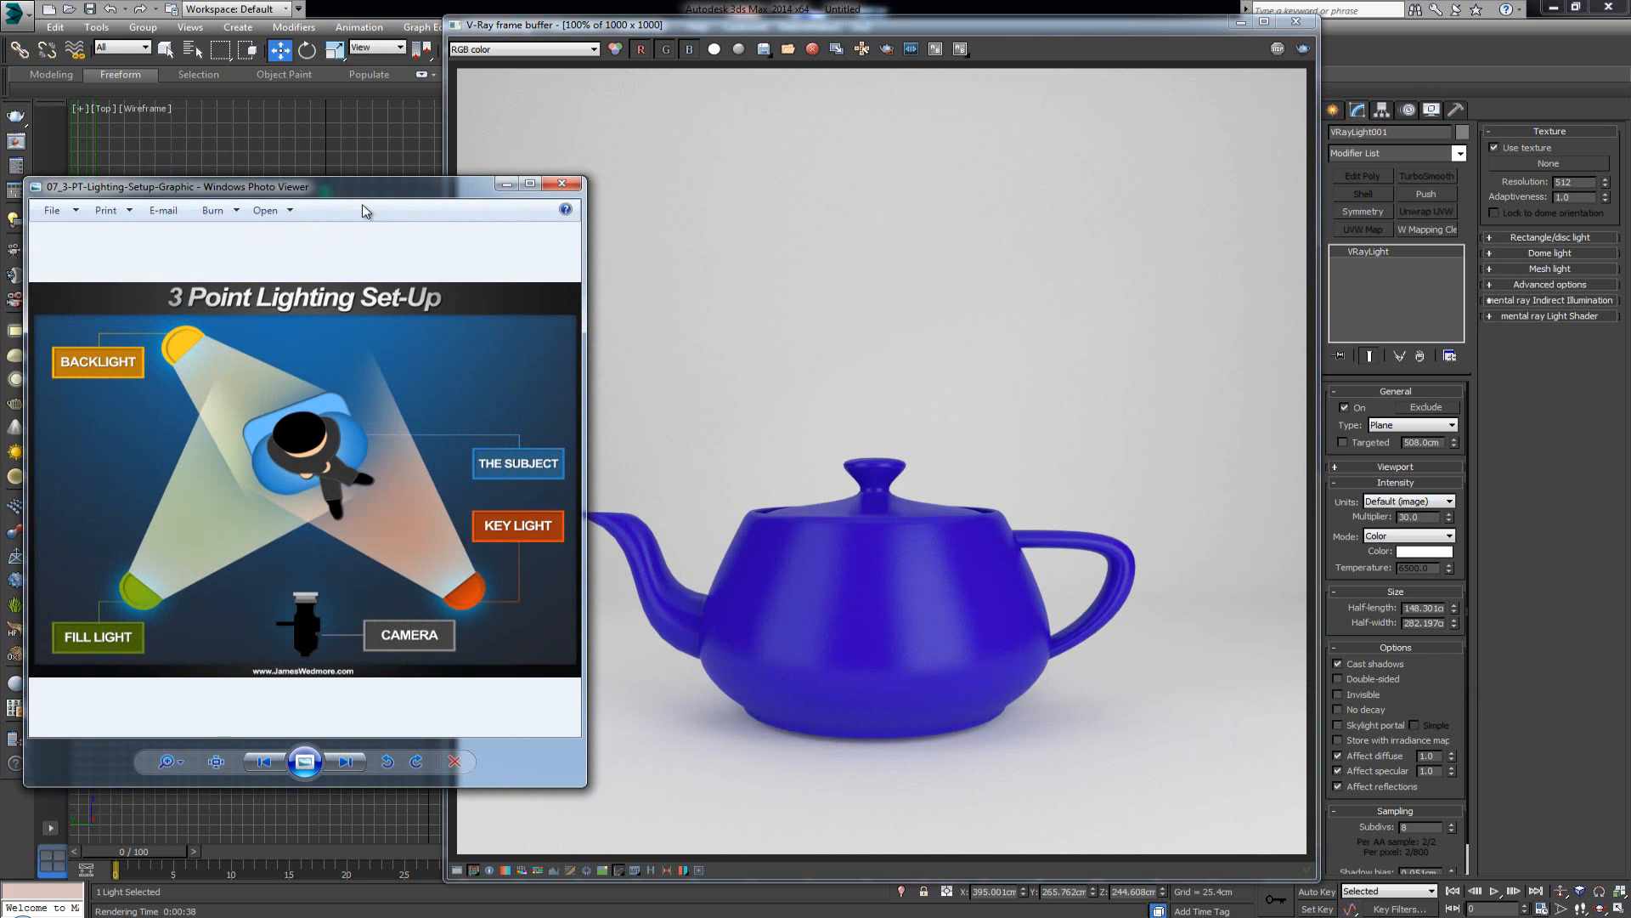
- Examine the three-point lighting diagram beside the render, moving the frame buffer clear of the Top view
drag(366, 193, 376, 75)
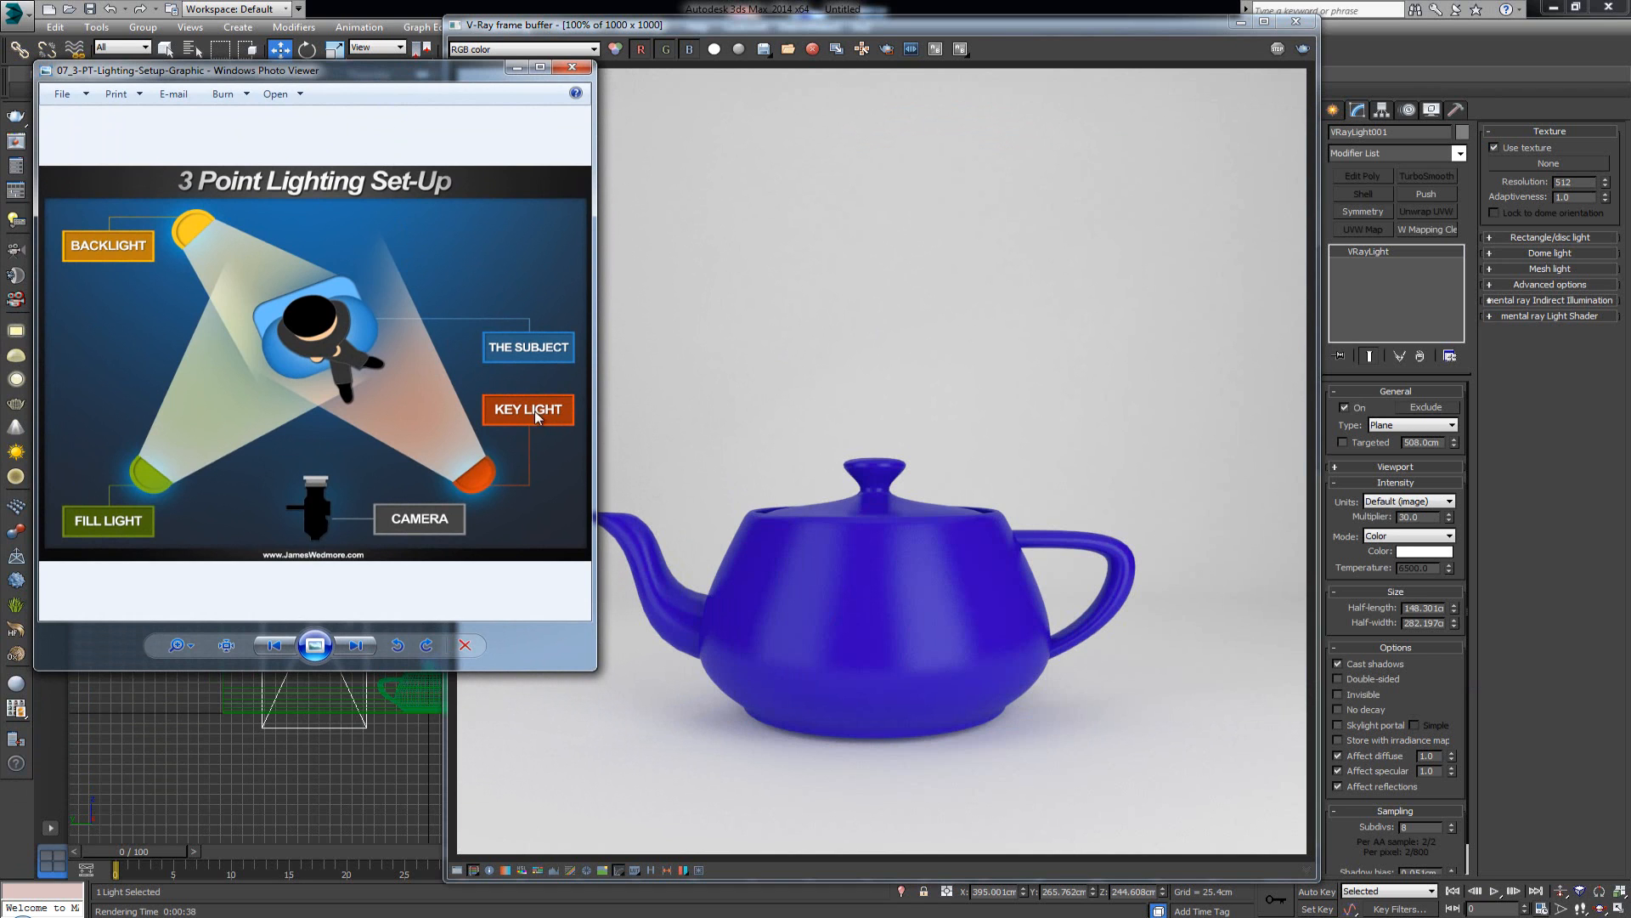
drag(1059, 32, 1232, 35)
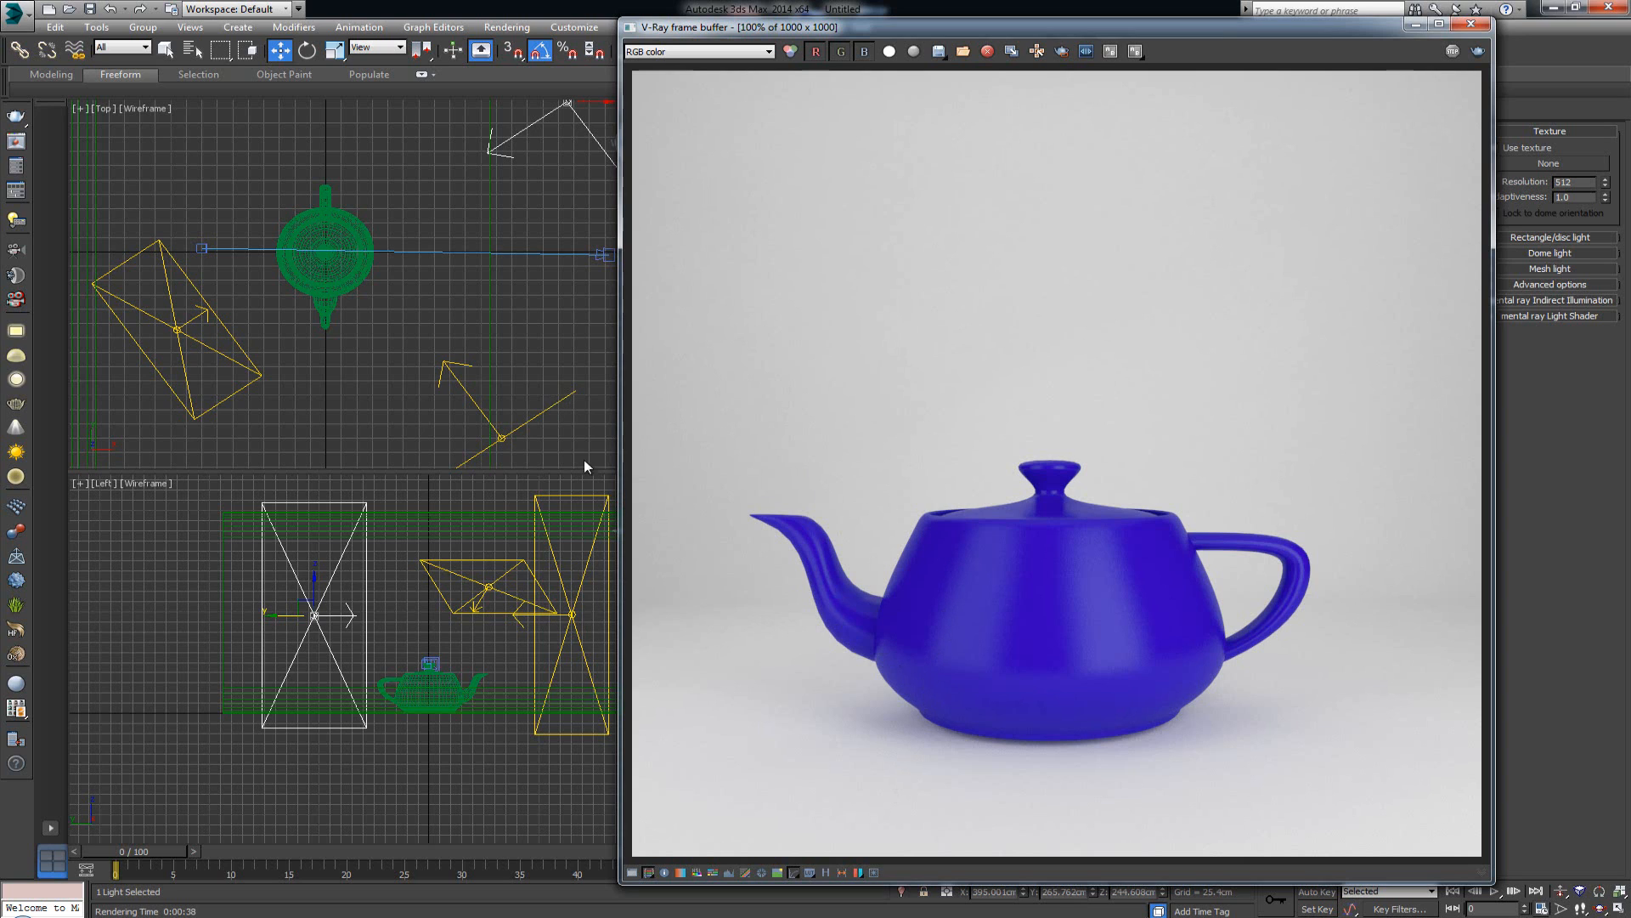
click(918, 917)
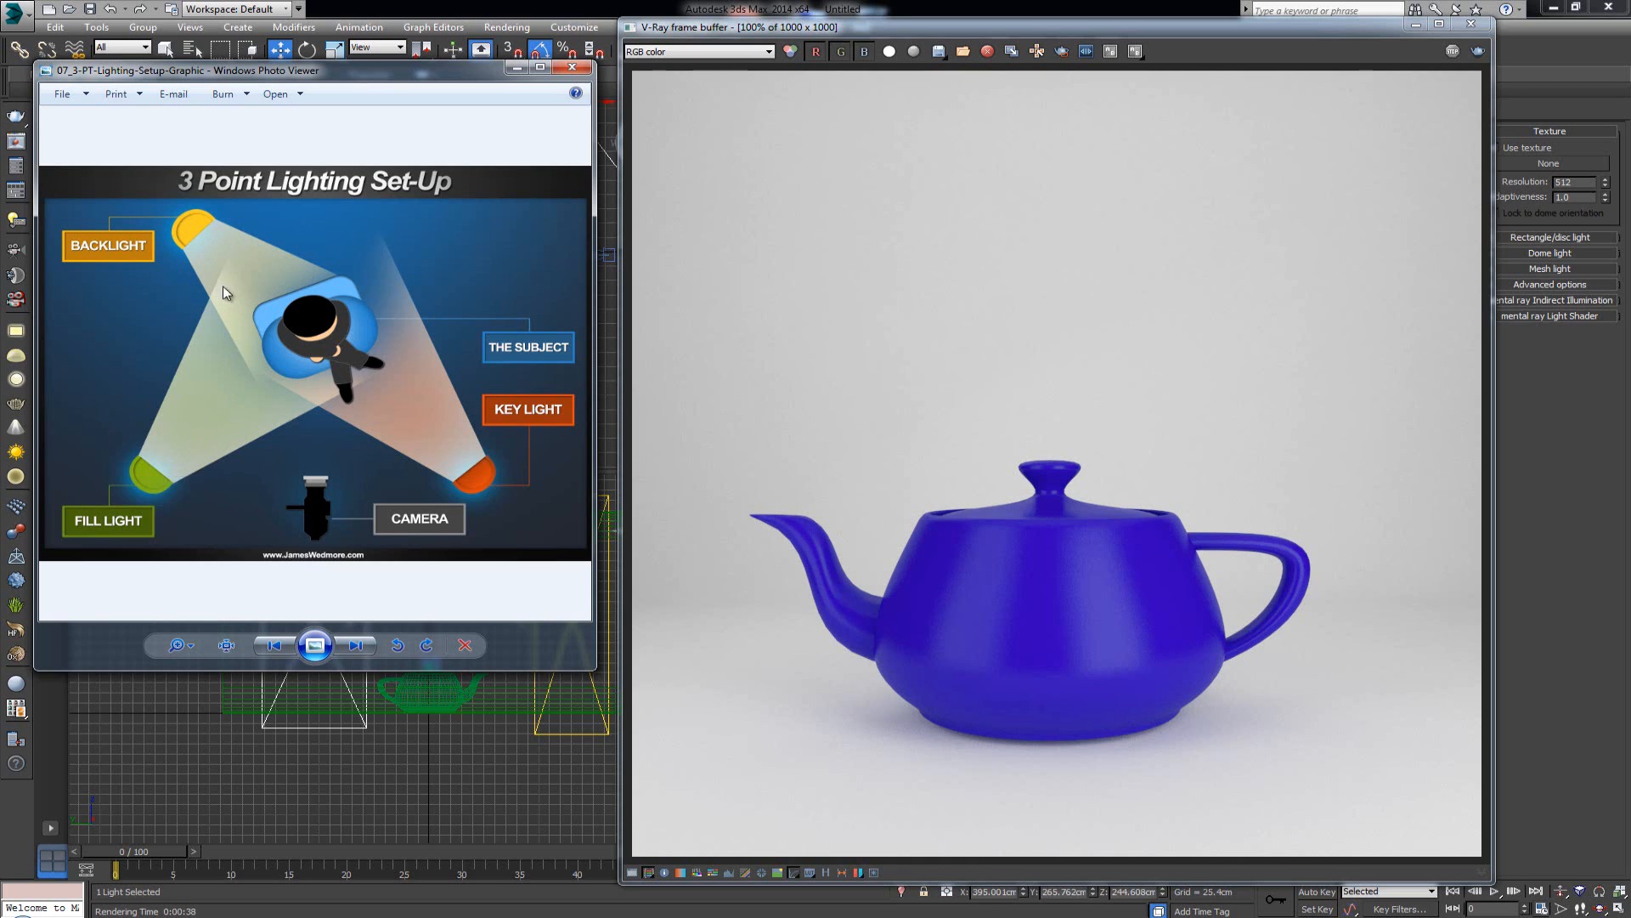
click(950, 31)
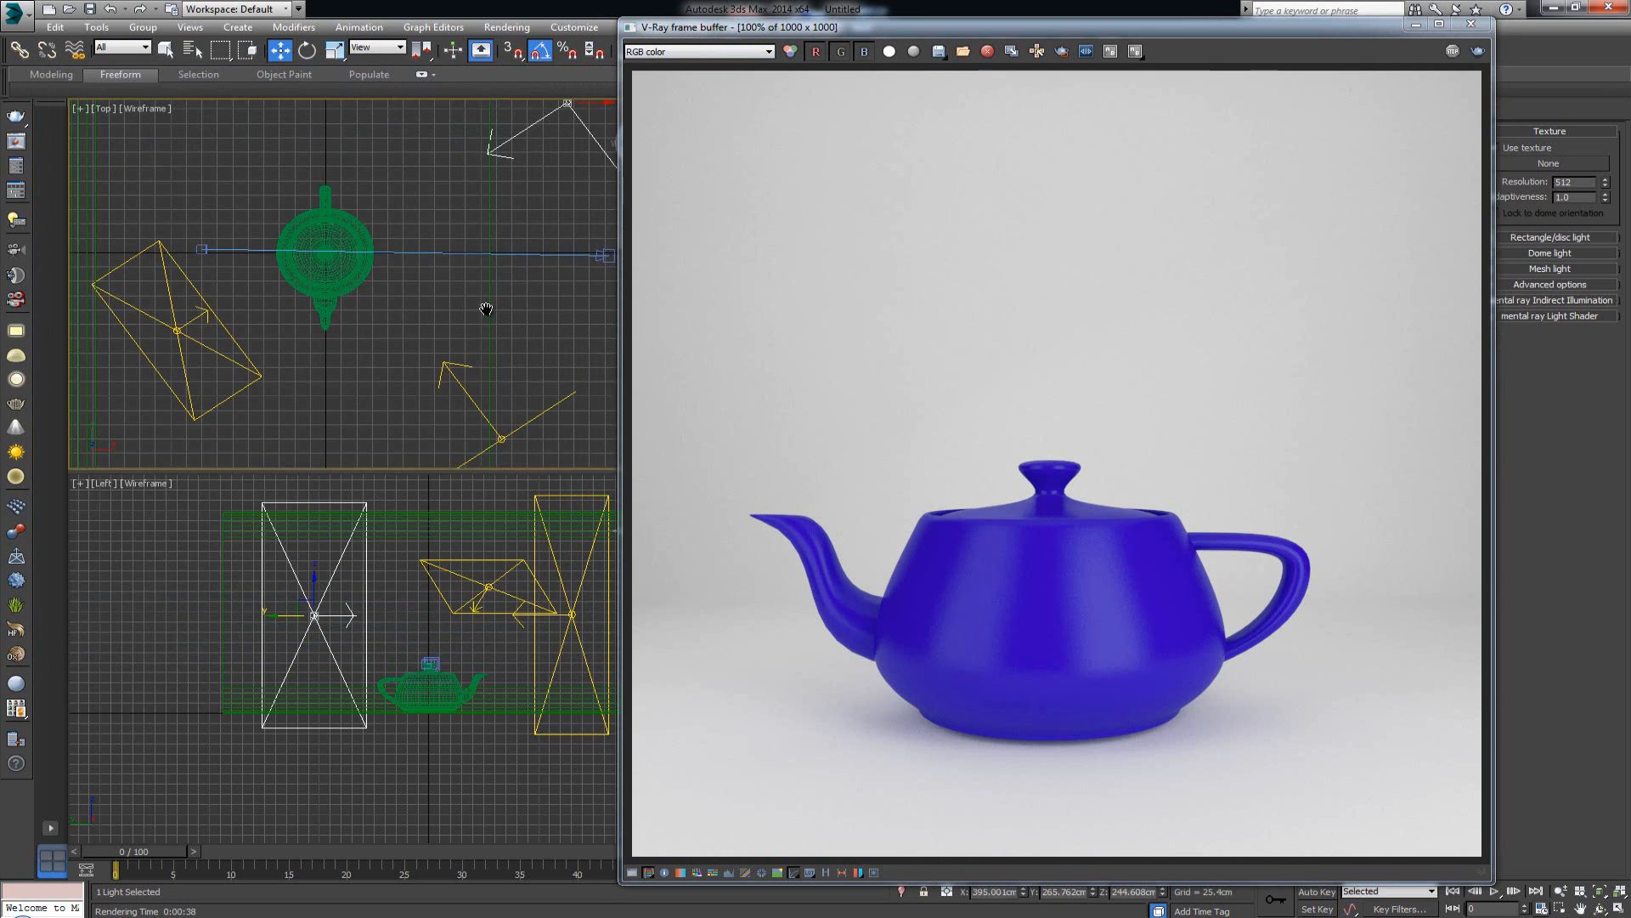
- Close the frame buffer and change the color of the key light VRayLight001 to a light orange
middle_drag(484, 306, 462, 379)
scroll(462, 379, down, 3)
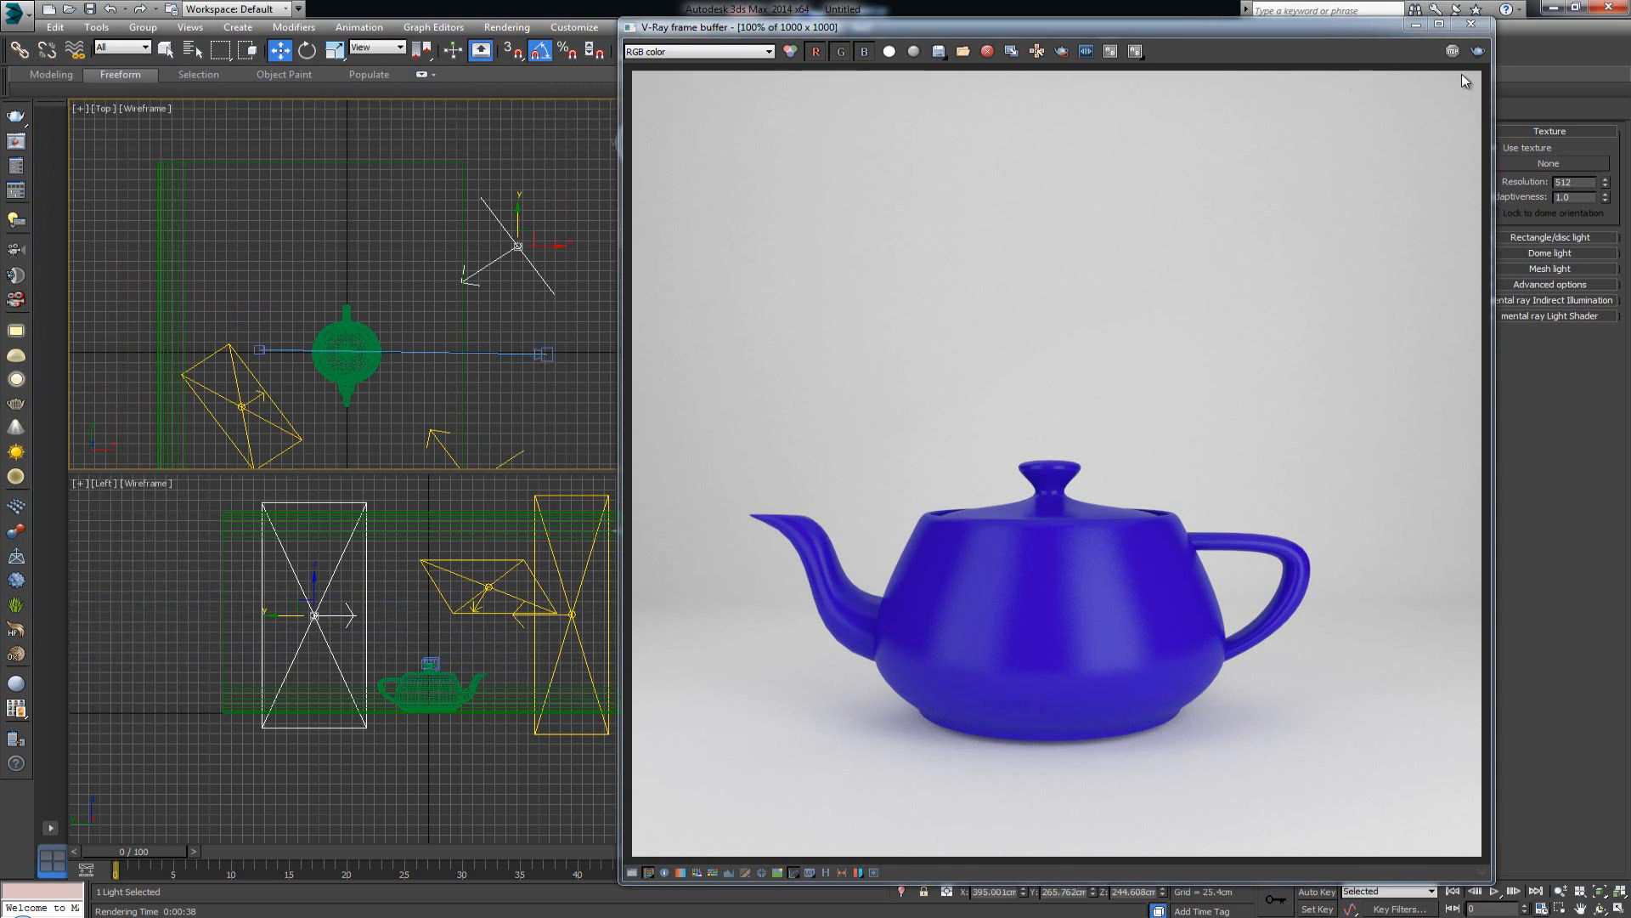
click(1472, 24)
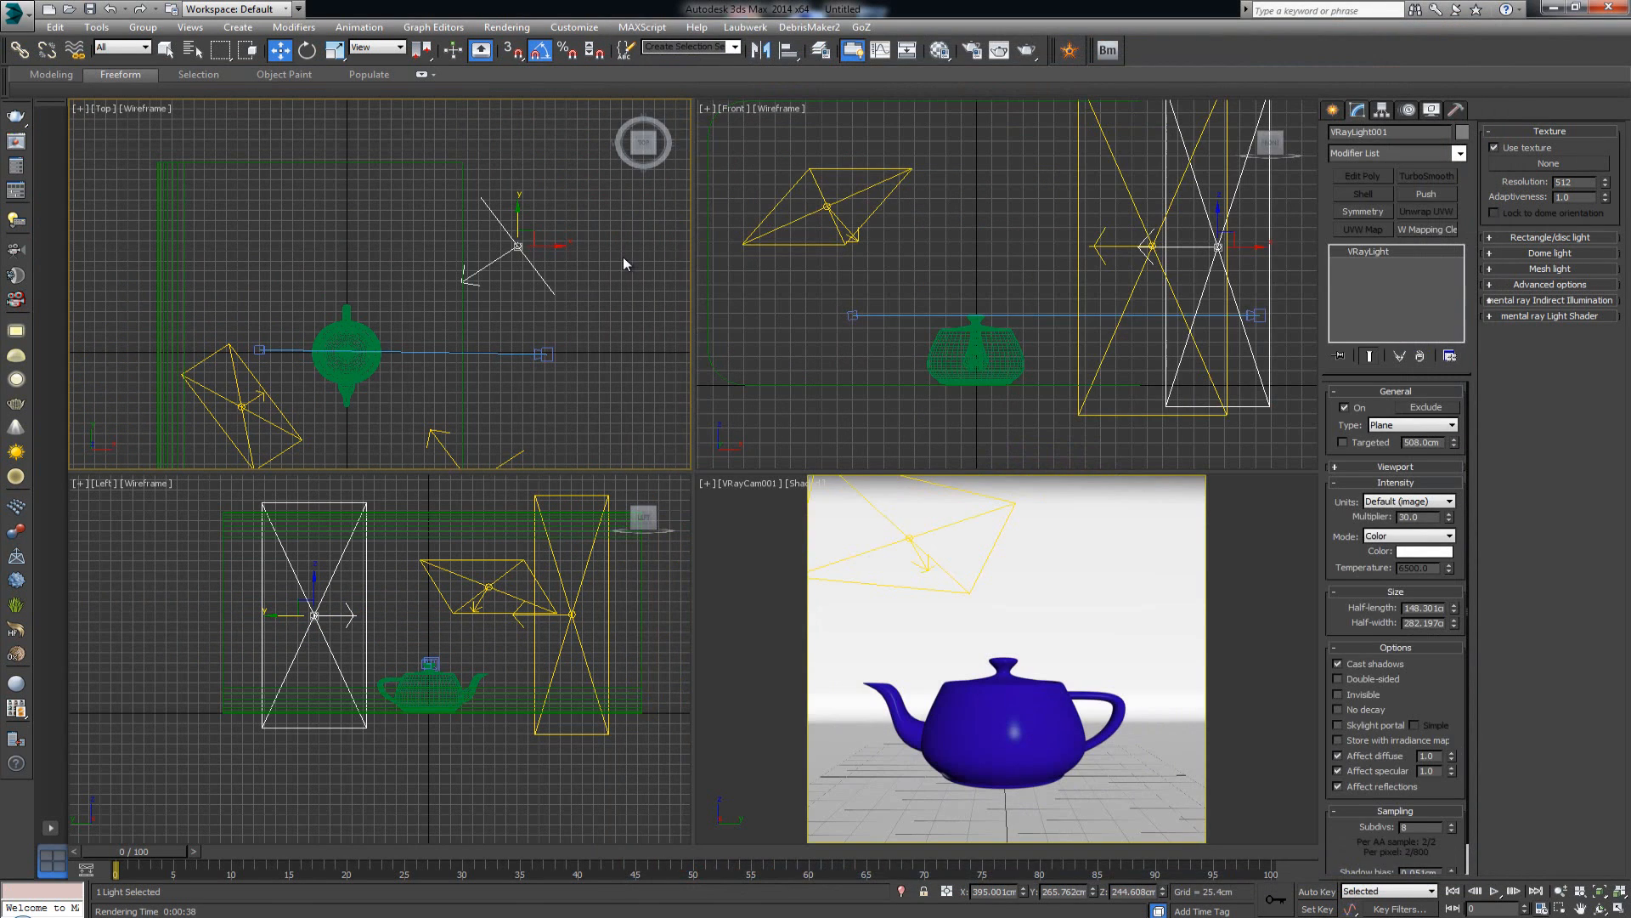
click(545, 272)
click(541, 277)
click(1415, 553)
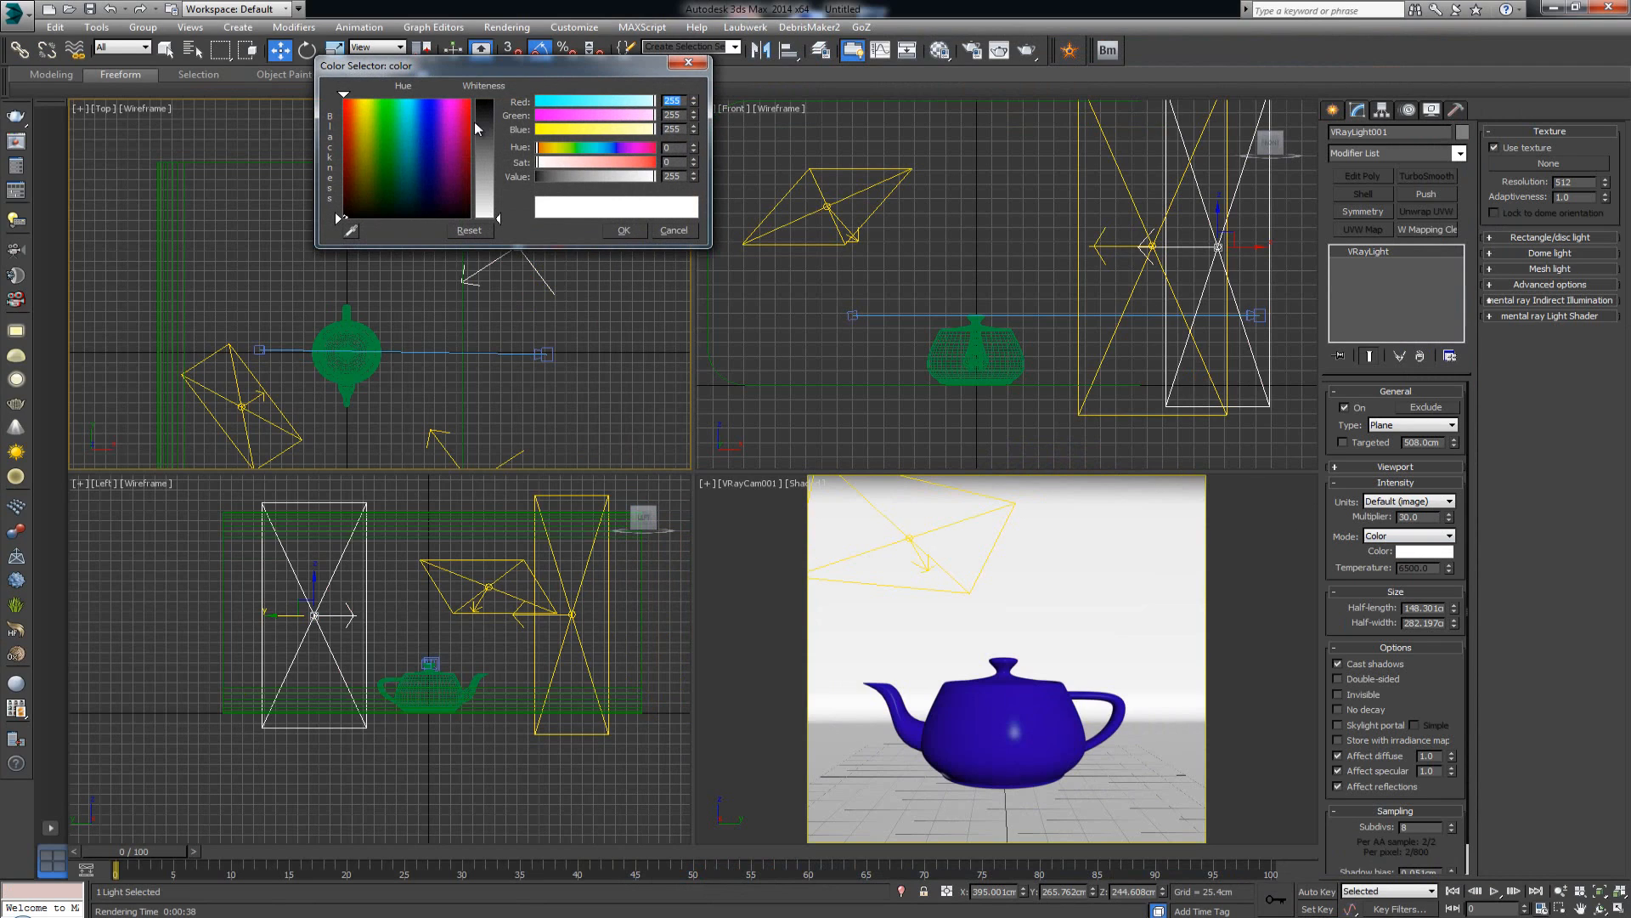
drag(366, 117, 344, 108)
click(485, 179)
drag(485, 180, 482, 169)
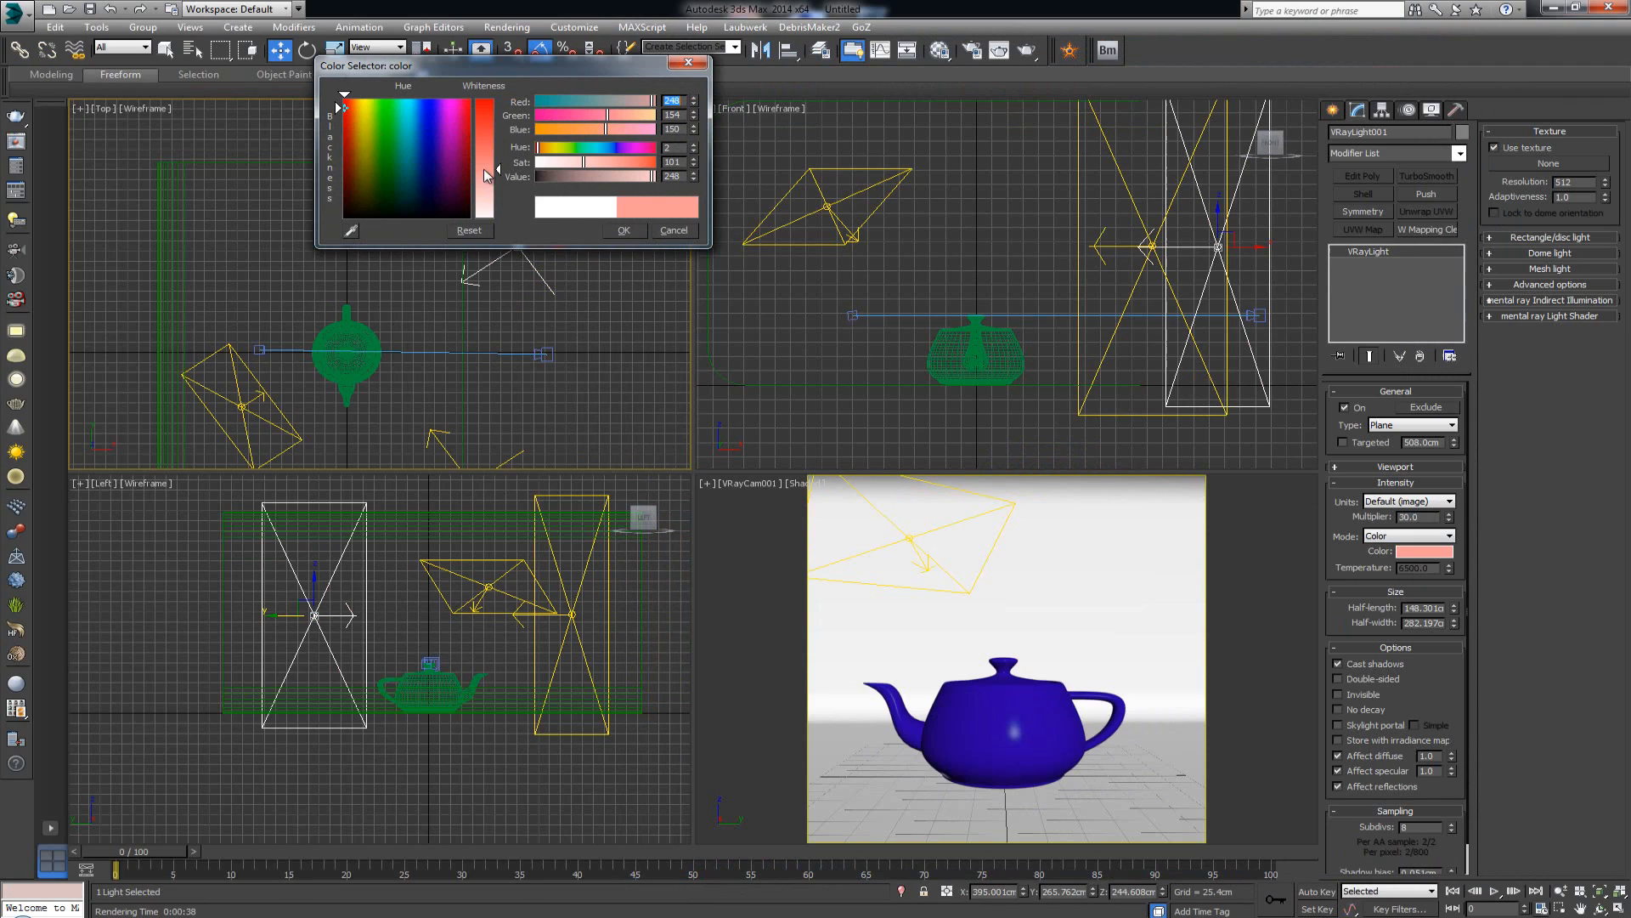
drag(355, 122, 353, 115)
click(627, 231)
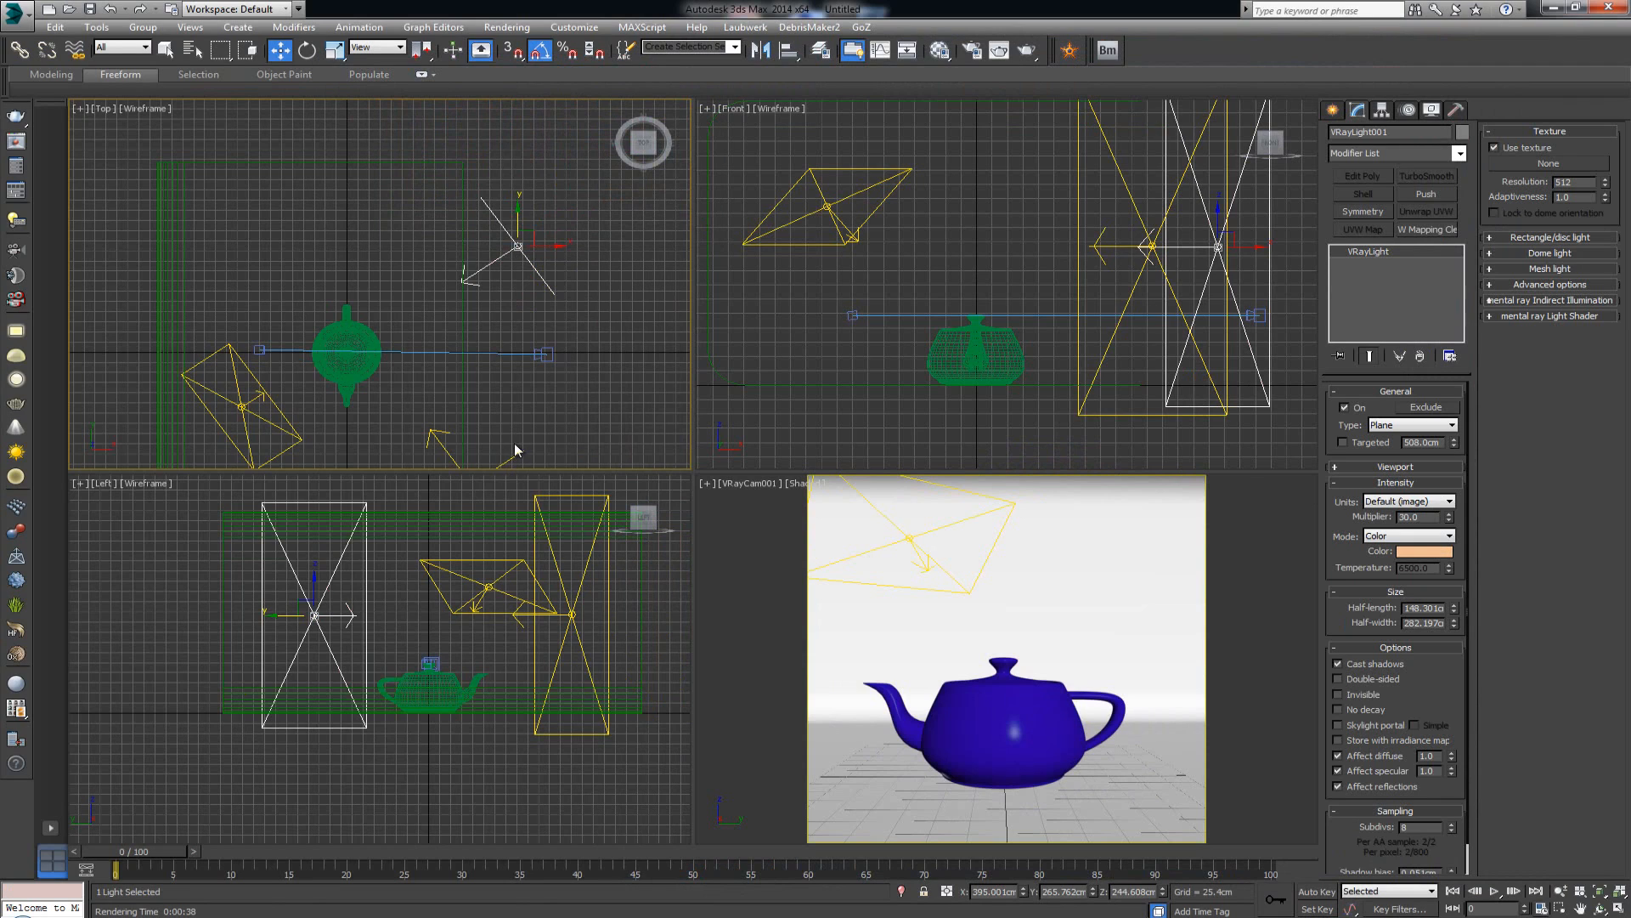
- Change the color of the fill light VRayLight002 to light blue, RGB 164, 203, 210
drag(542, 460, 544, 463)
middle_drag(518, 442, 556, 387)
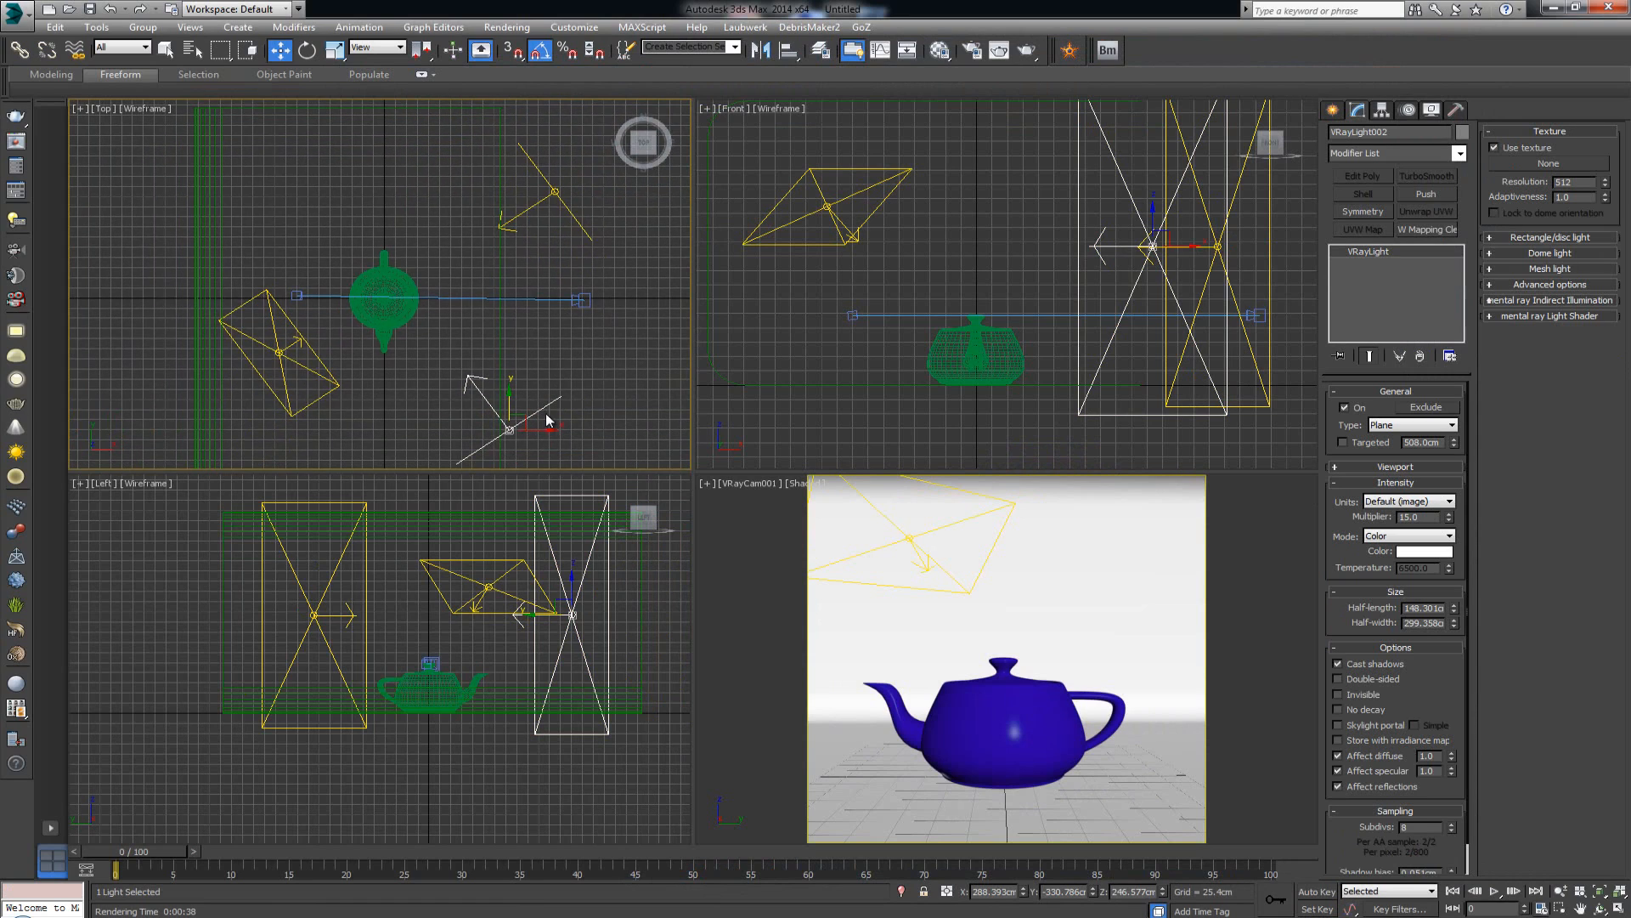
click(1417, 553)
drag(415, 164, 488, 175)
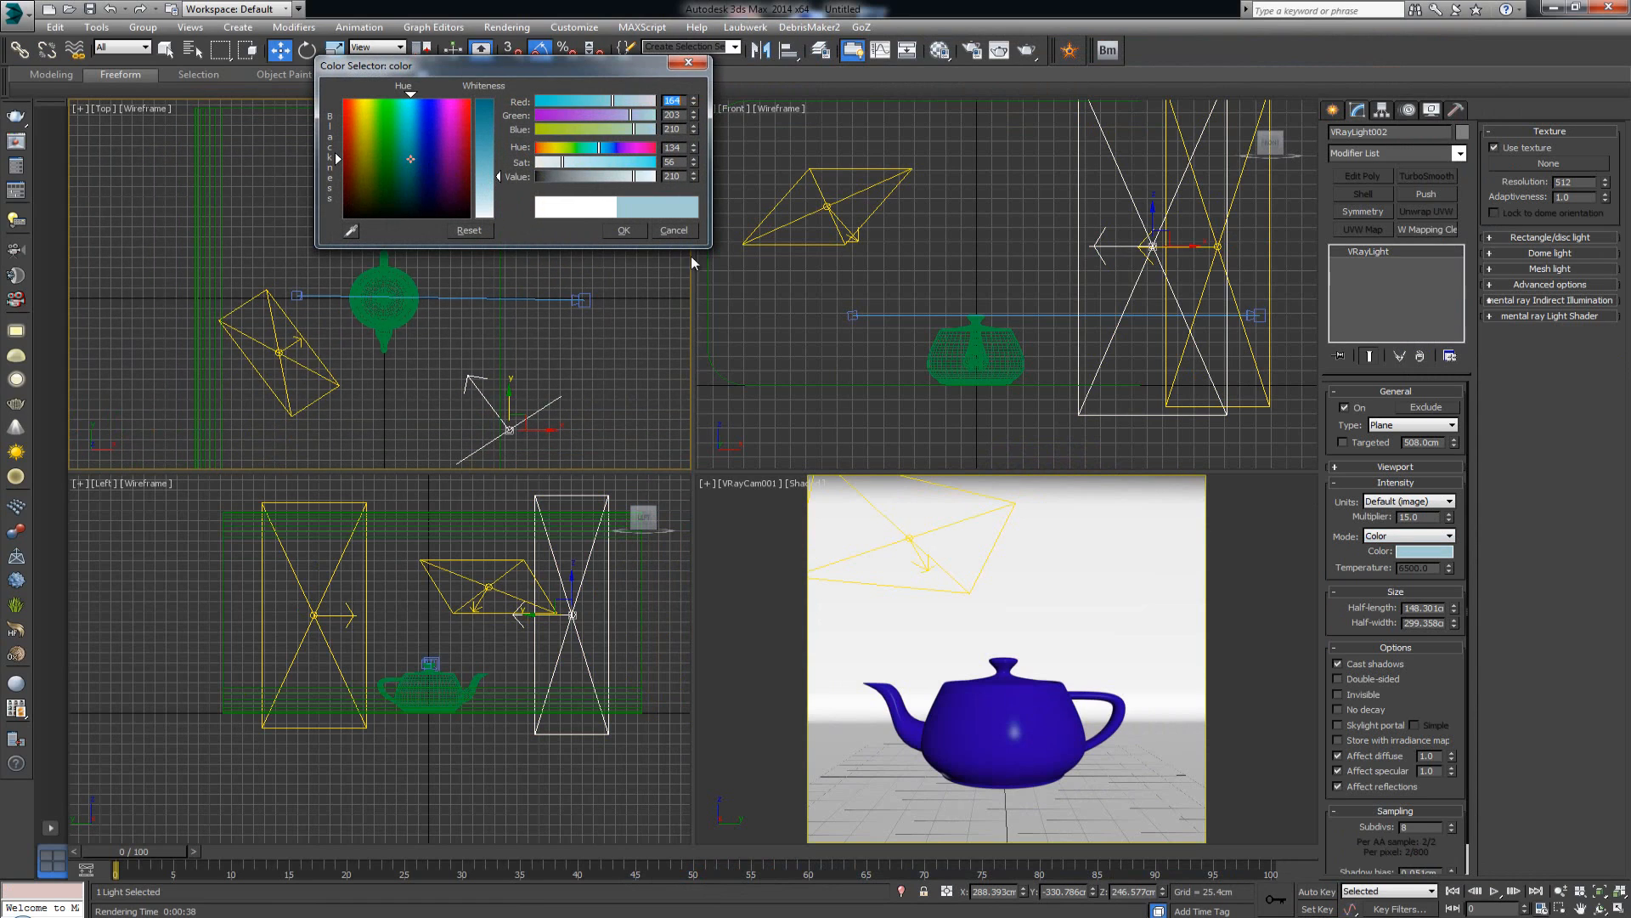
click(624, 230)
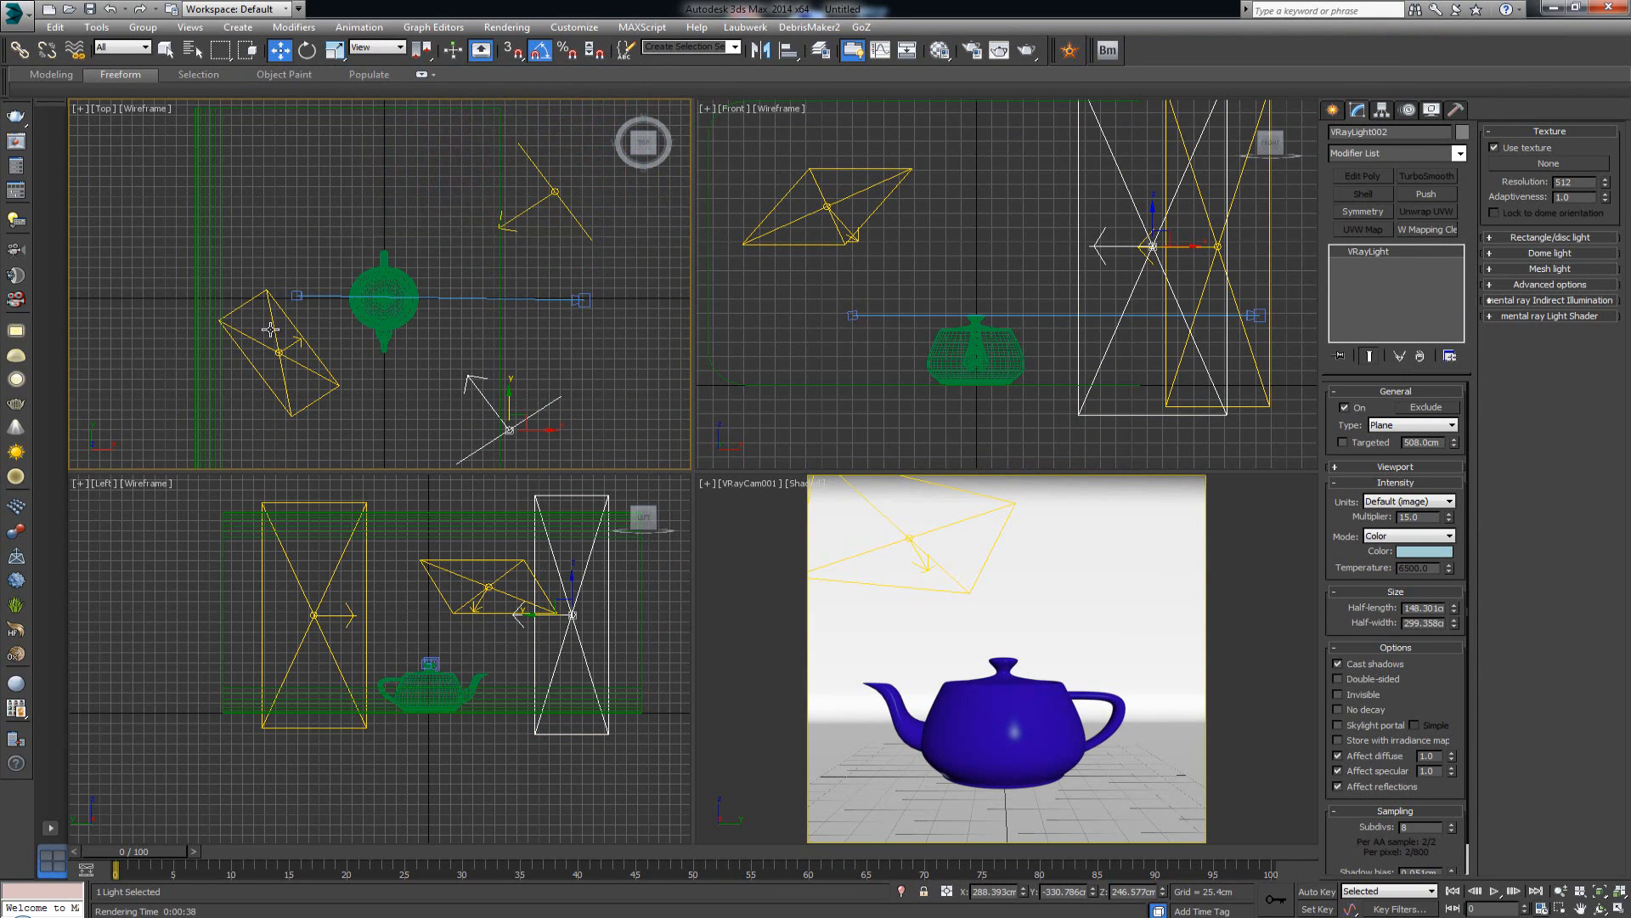
- Change the color of the backlight VRayLight003 to pale cream, RGB 239, 233, 213
click(273, 330)
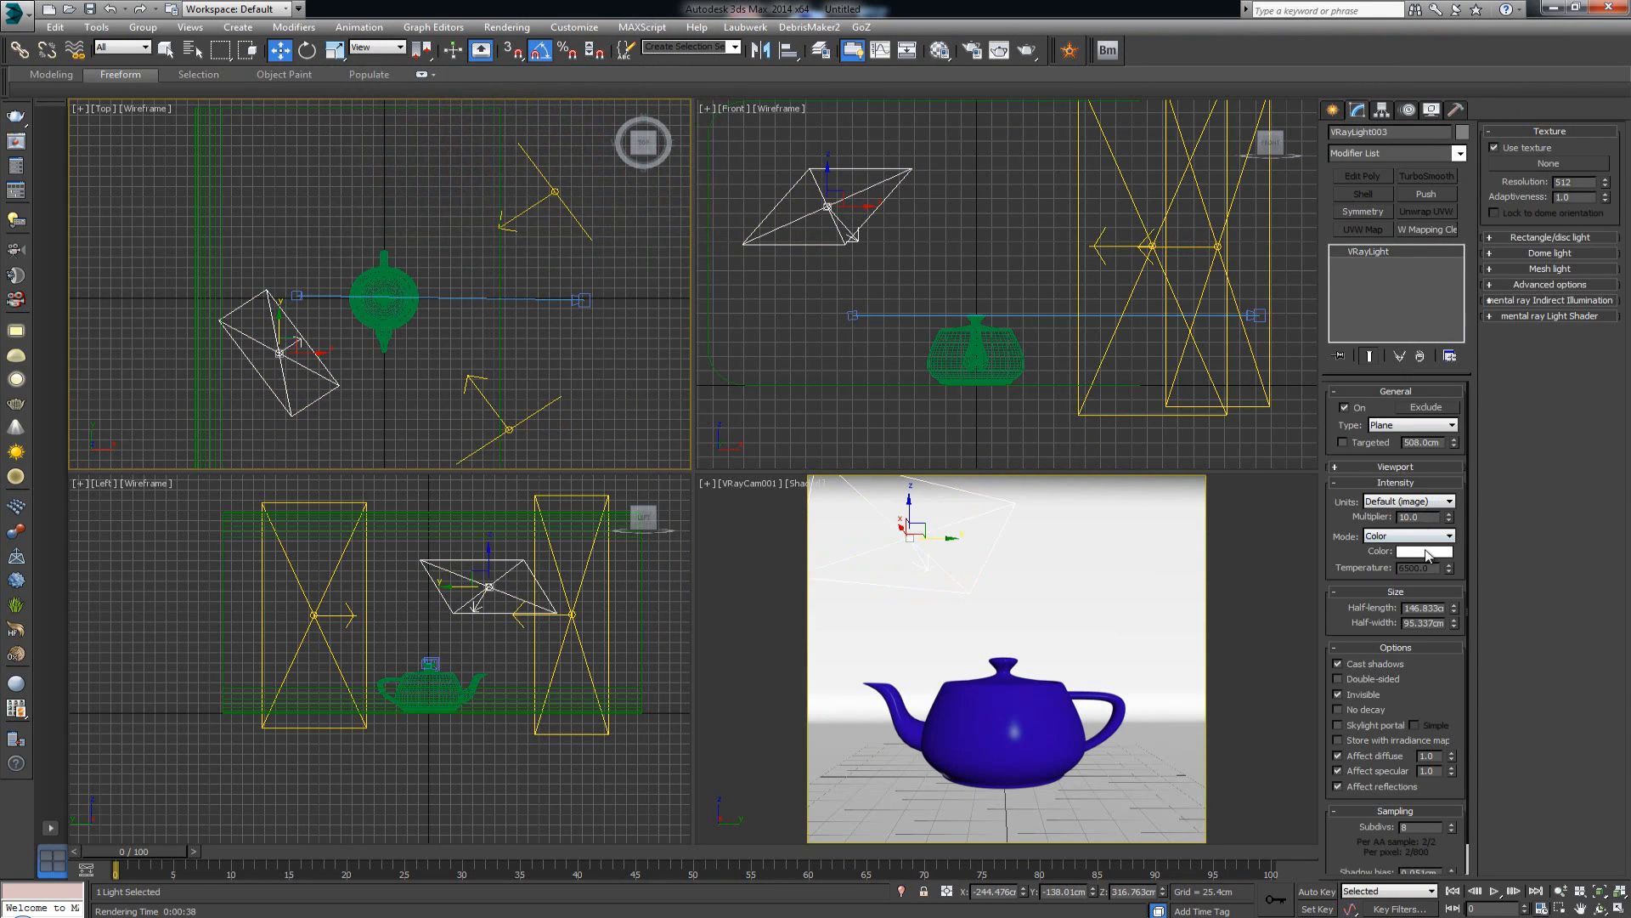
click(1425, 551)
click(360, 142)
drag(498, 218, 500, 203)
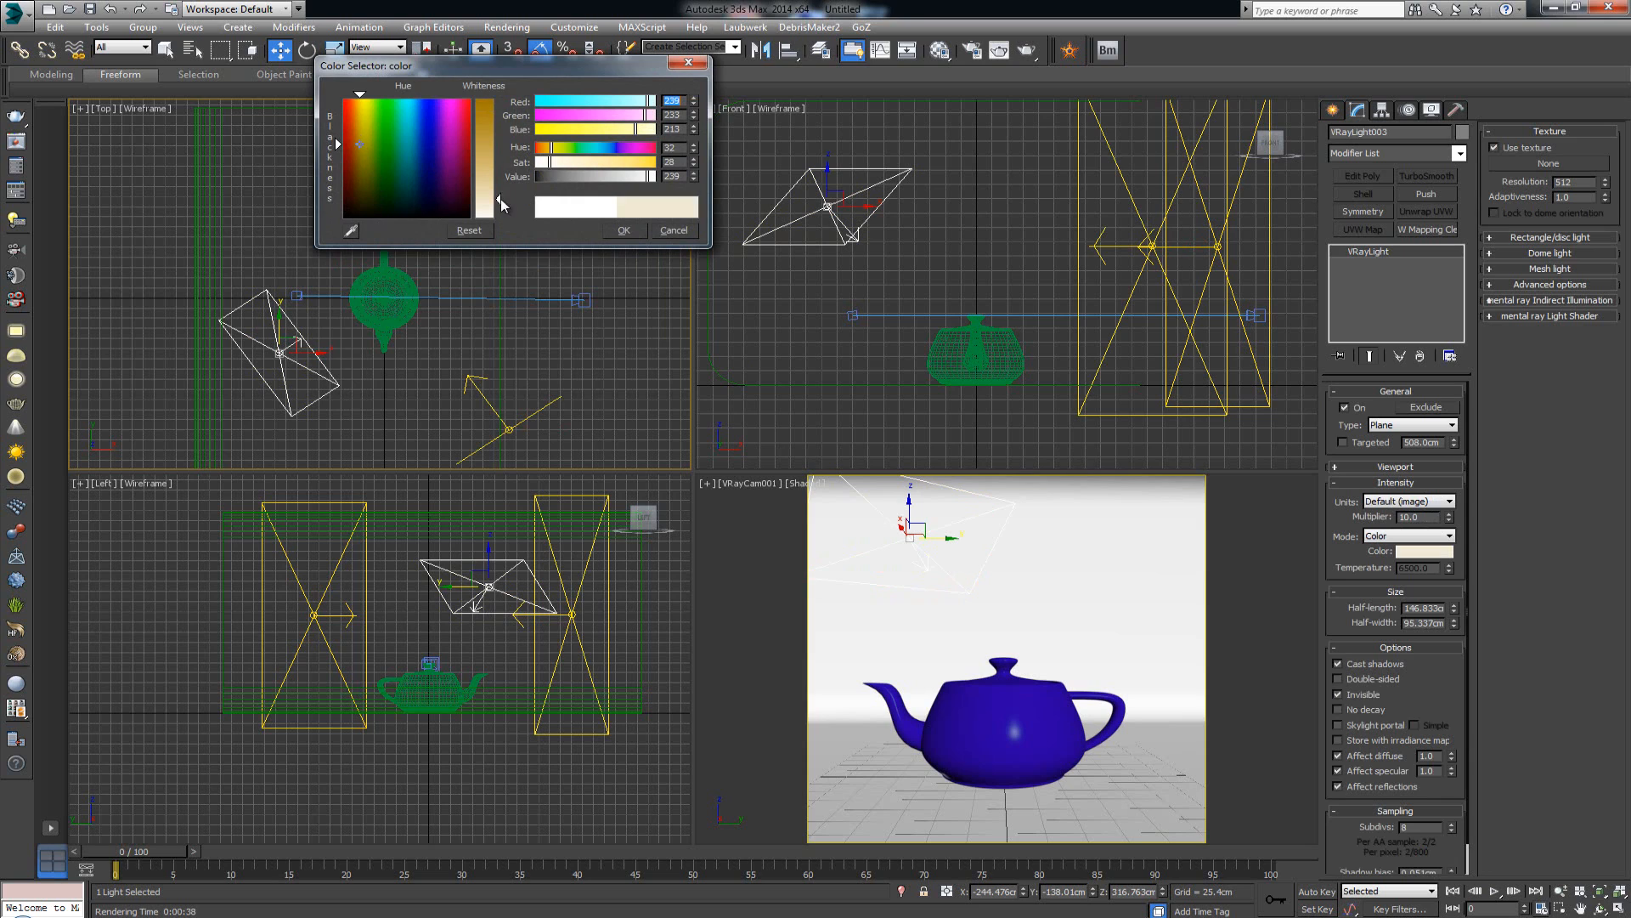
click(638, 229)
- Maximize the camera view and render it with the tinted lights
right_click(1030, 572)
key(alt)
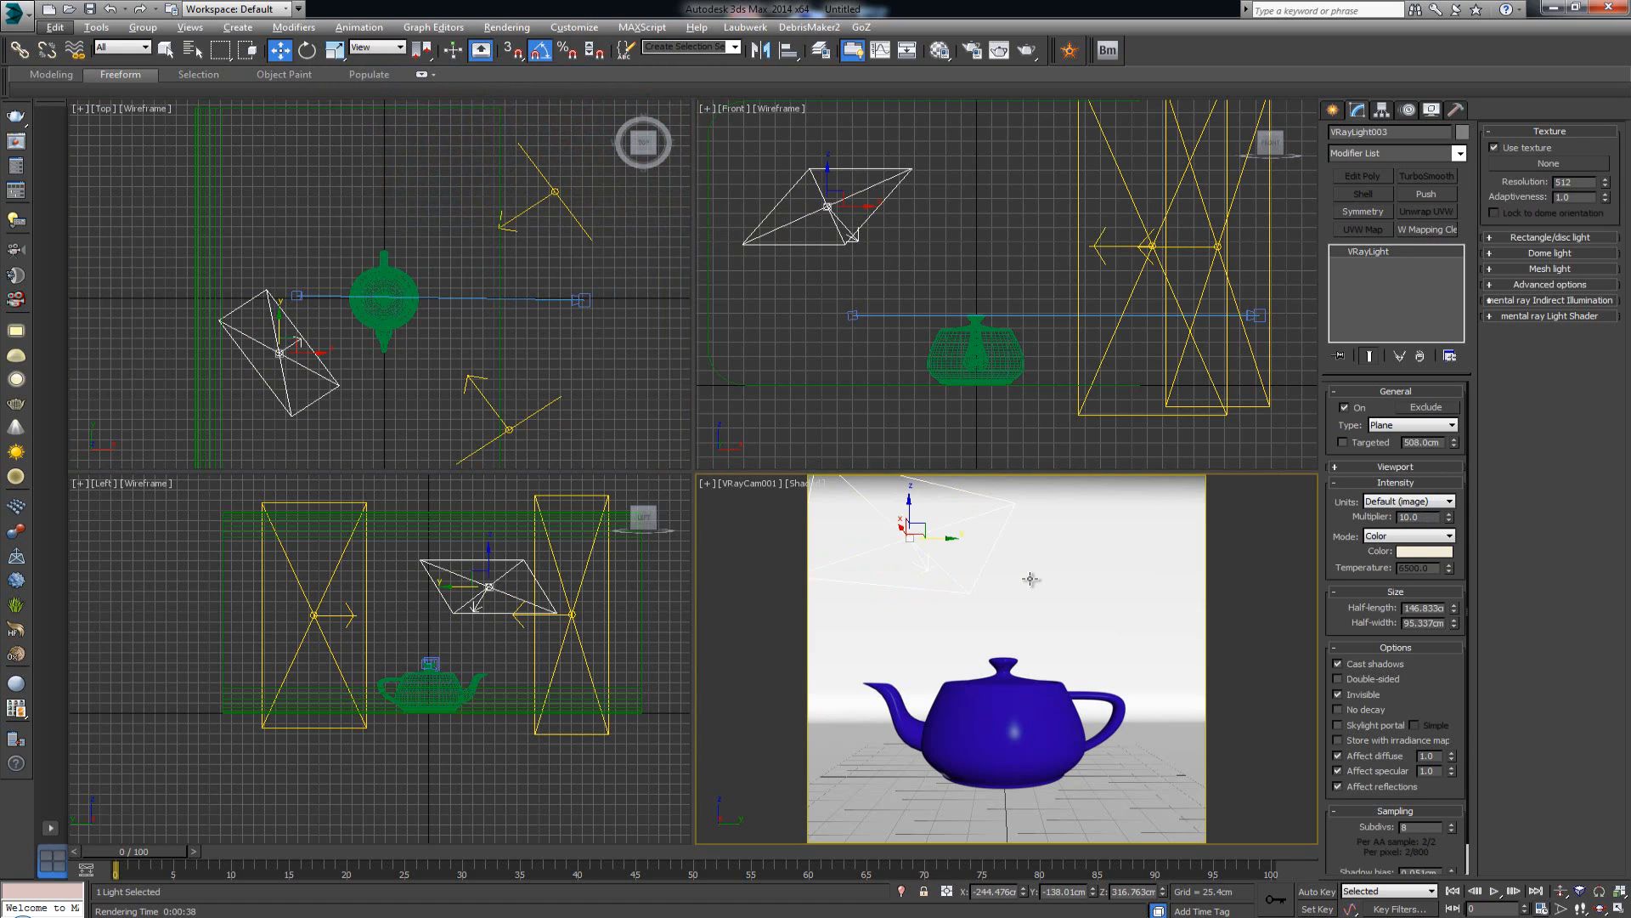
key(alt+w)
click(20, 138)
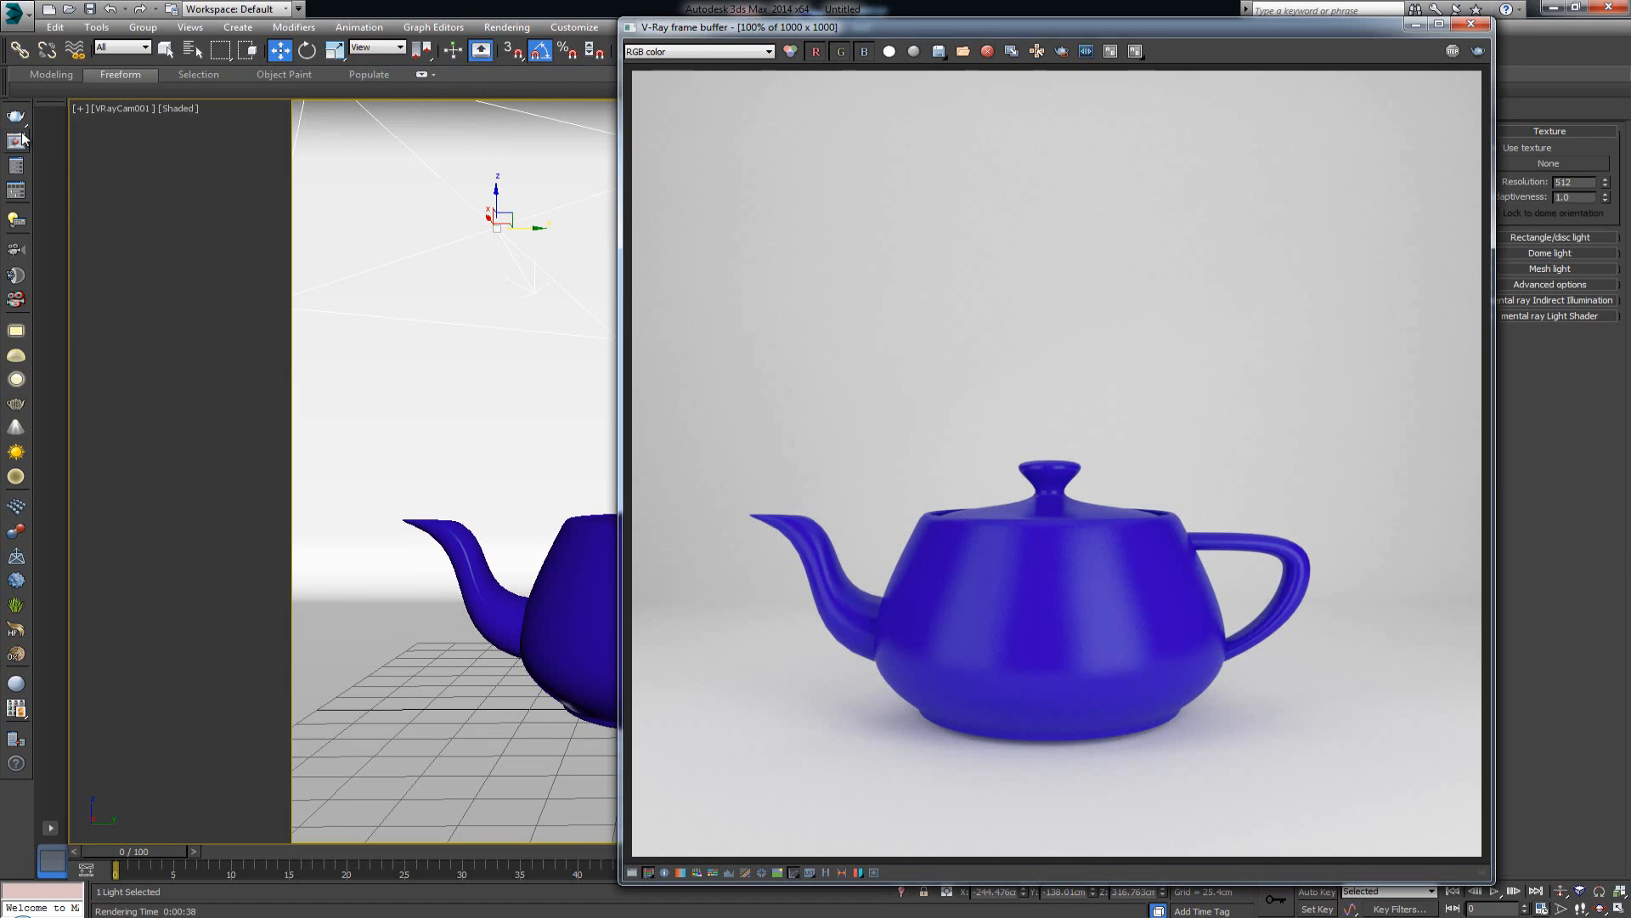
click(1479, 55)
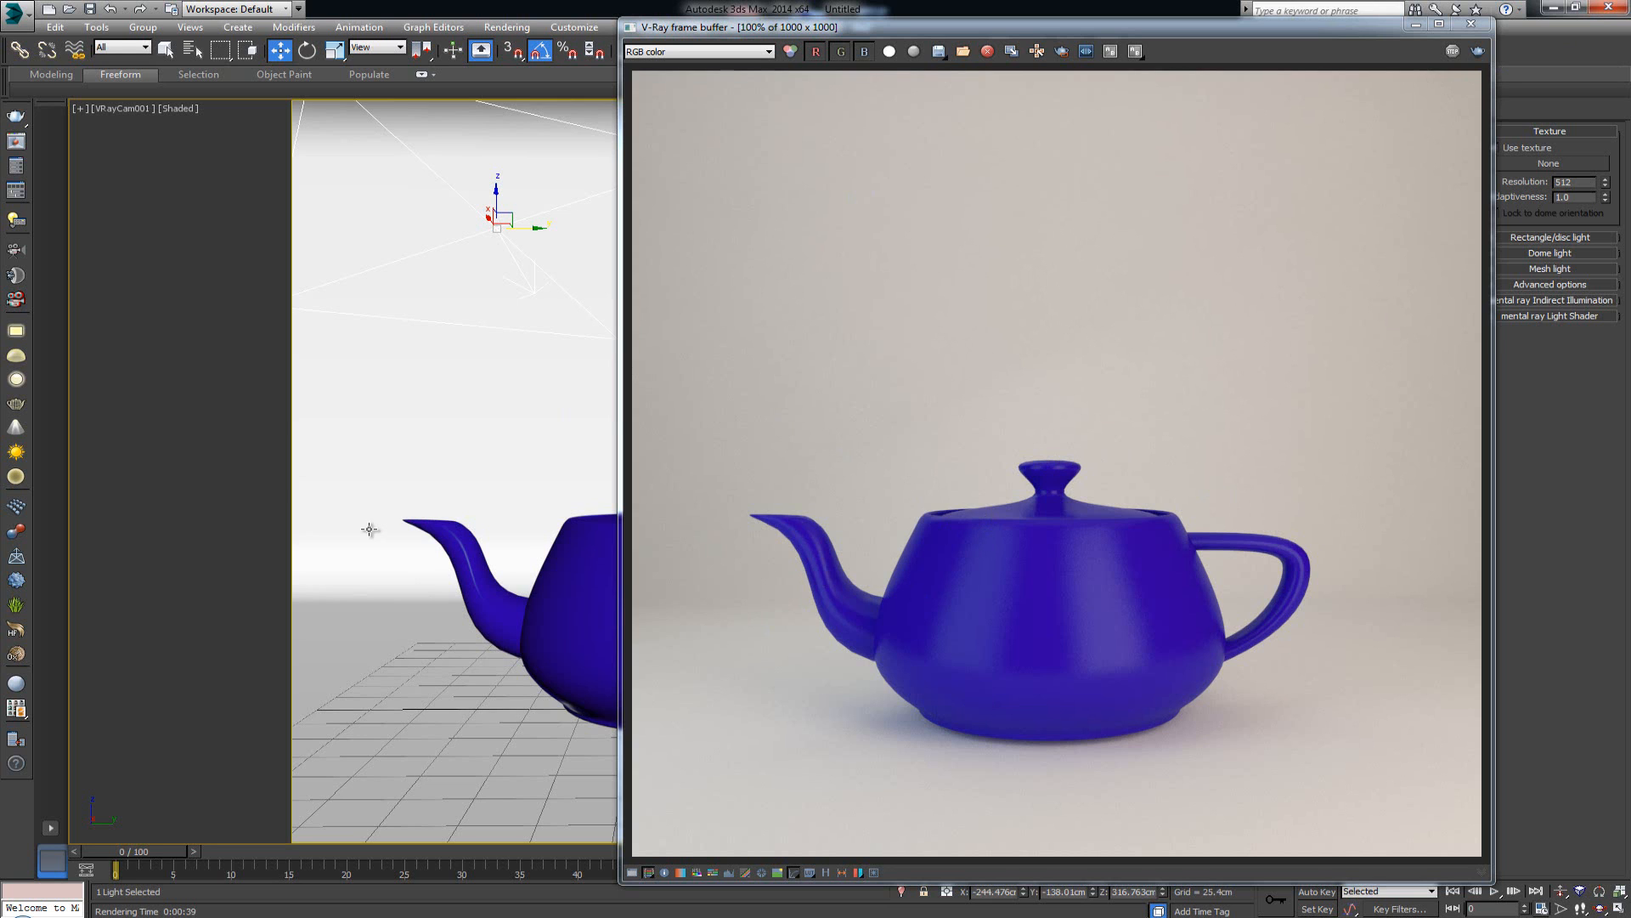
- Set the diffuse color of the teapot's Material #2 to pure white, RGB 255, 255, 255, and close the Material Editor
key(m)
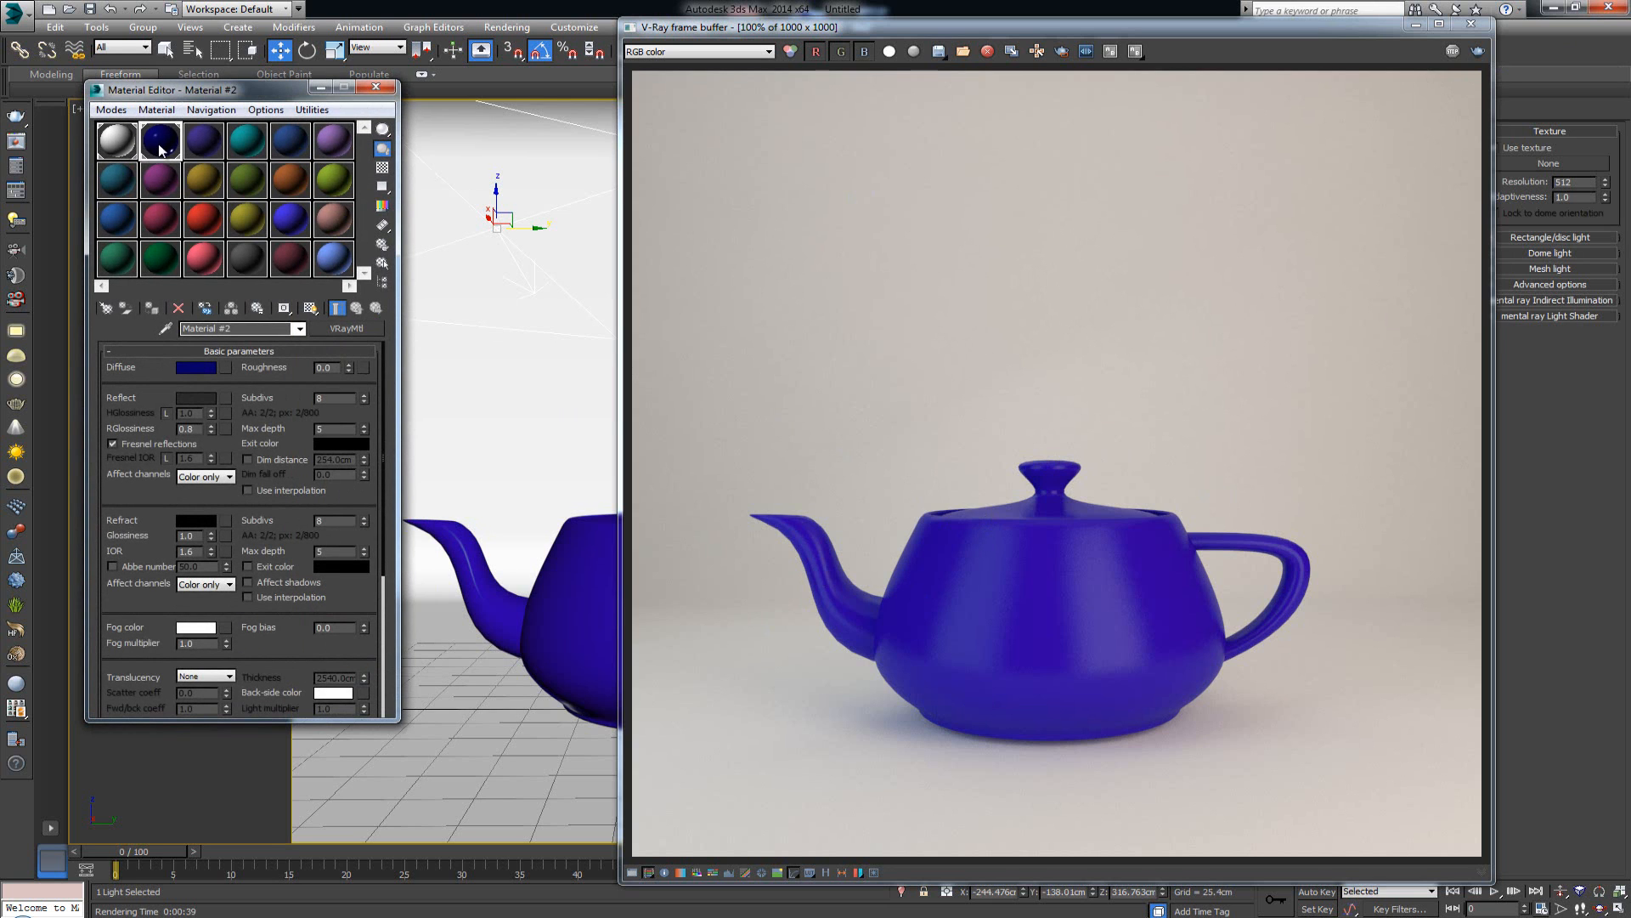
click(200, 370)
click(348, 215)
drag(493, 167, 489, 216)
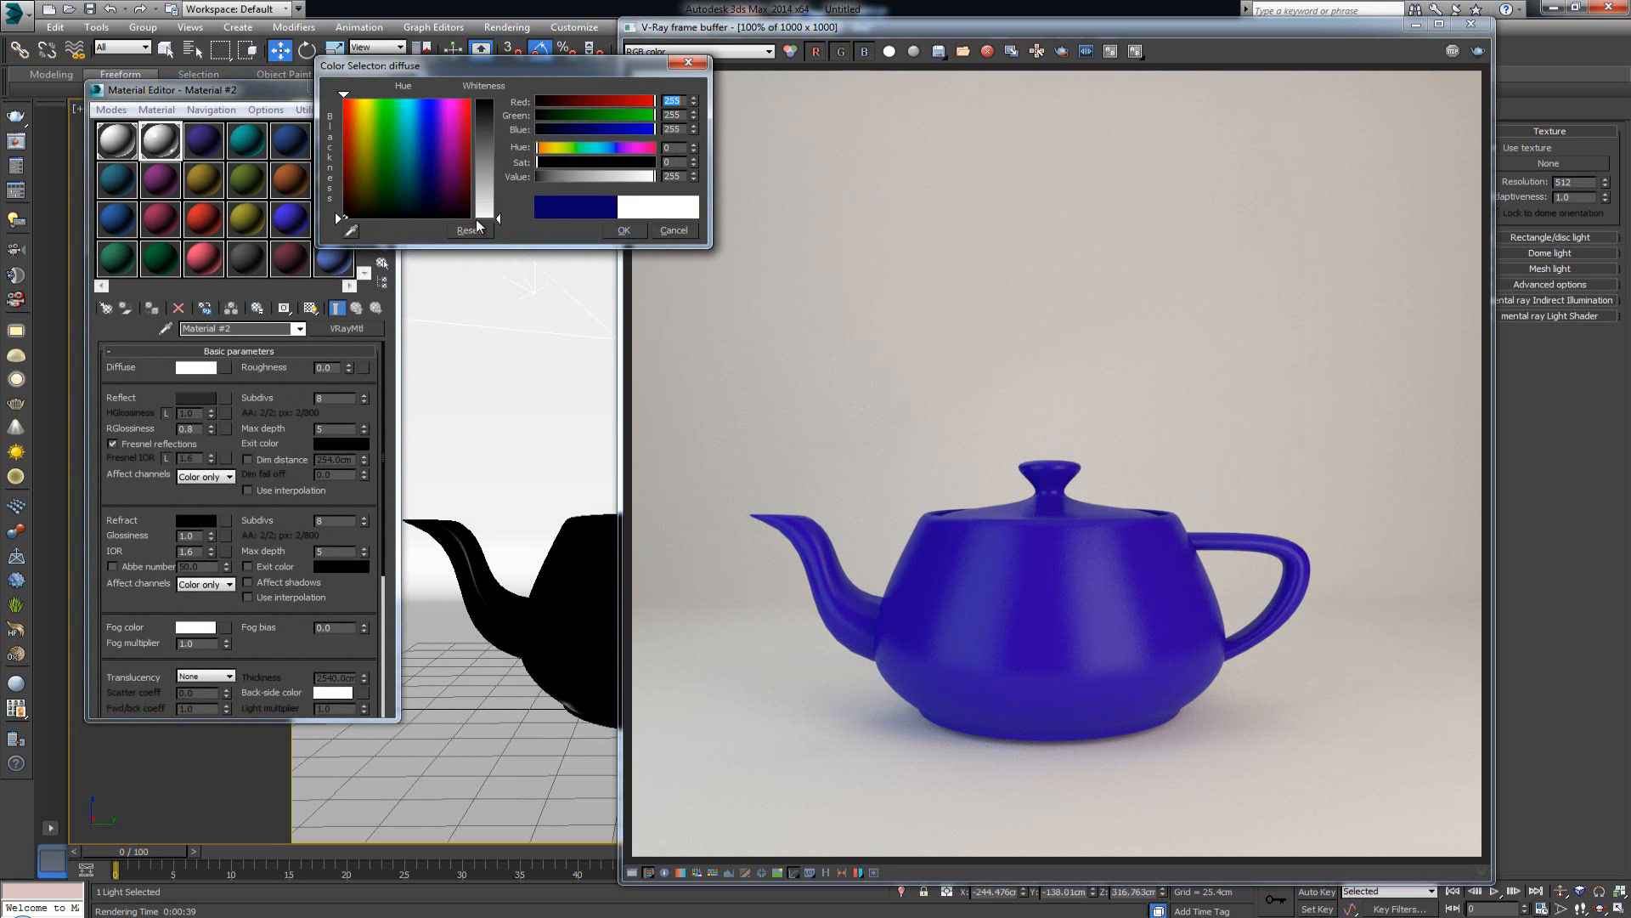
click(624, 230)
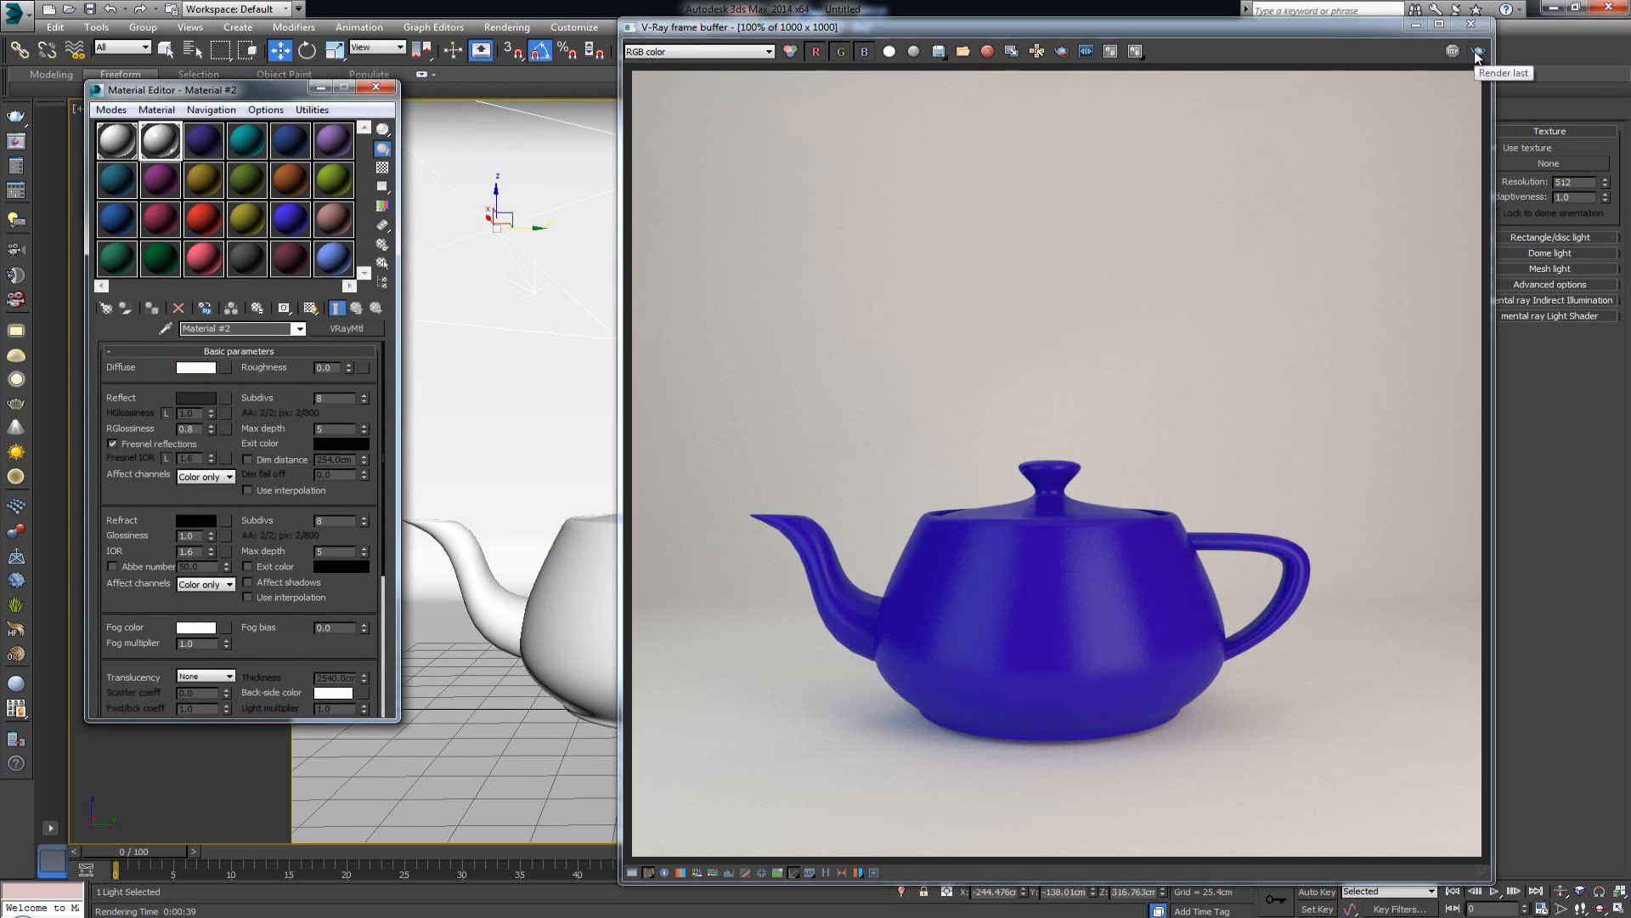
click(372, 89)
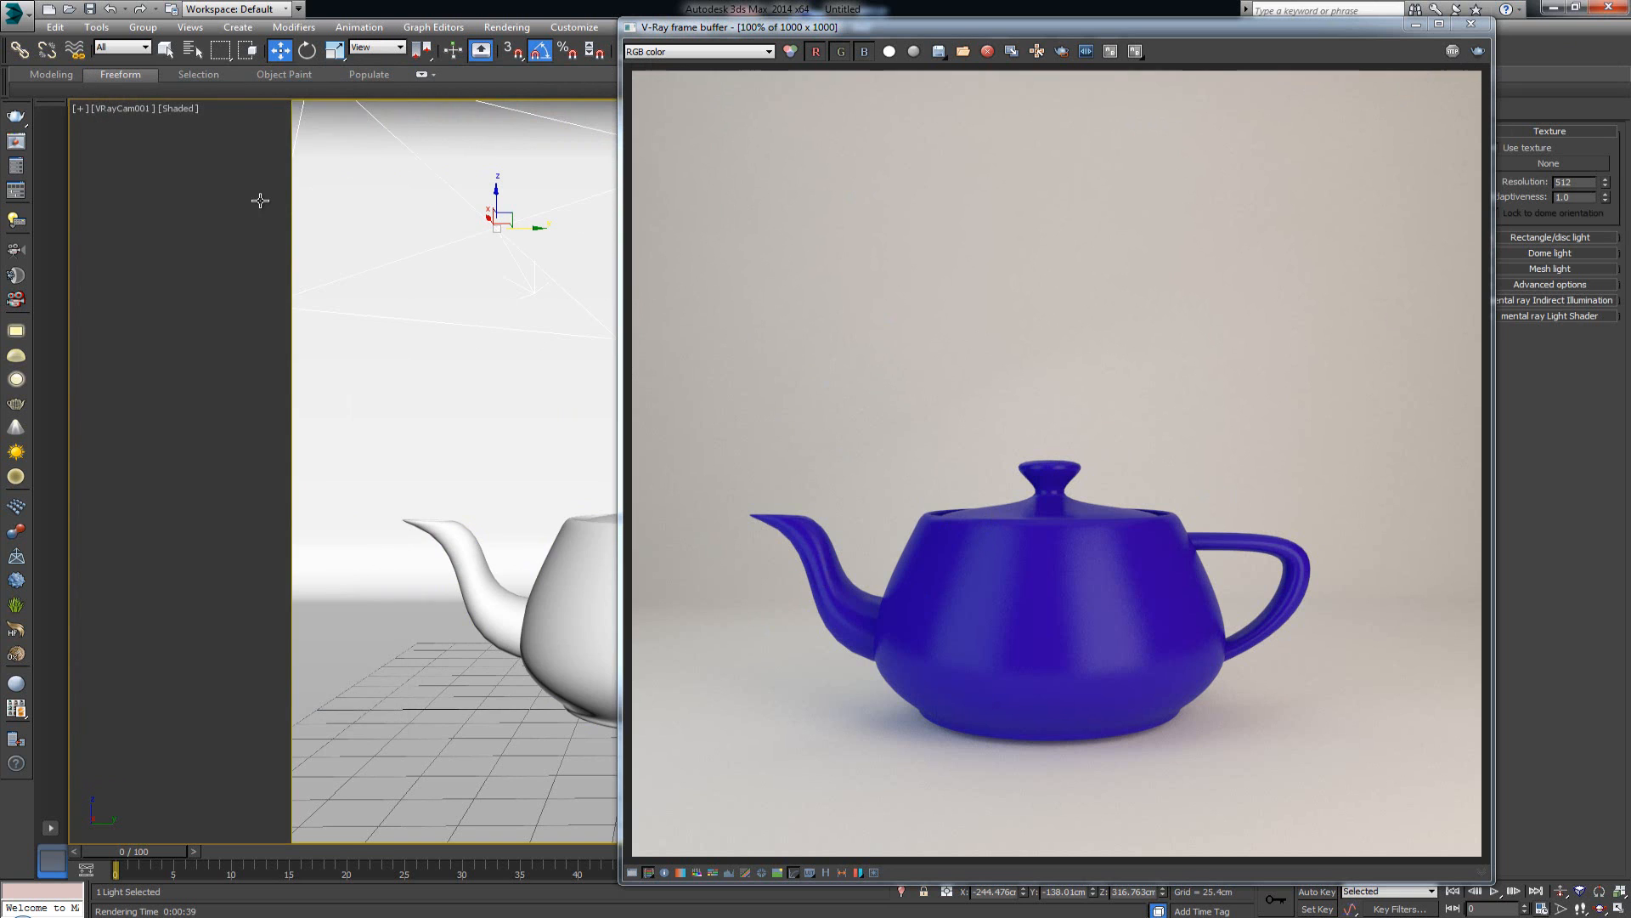
- Change the color of the key light VRayLight001 to a more saturated orange
key(alt+w)
click(560, 203)
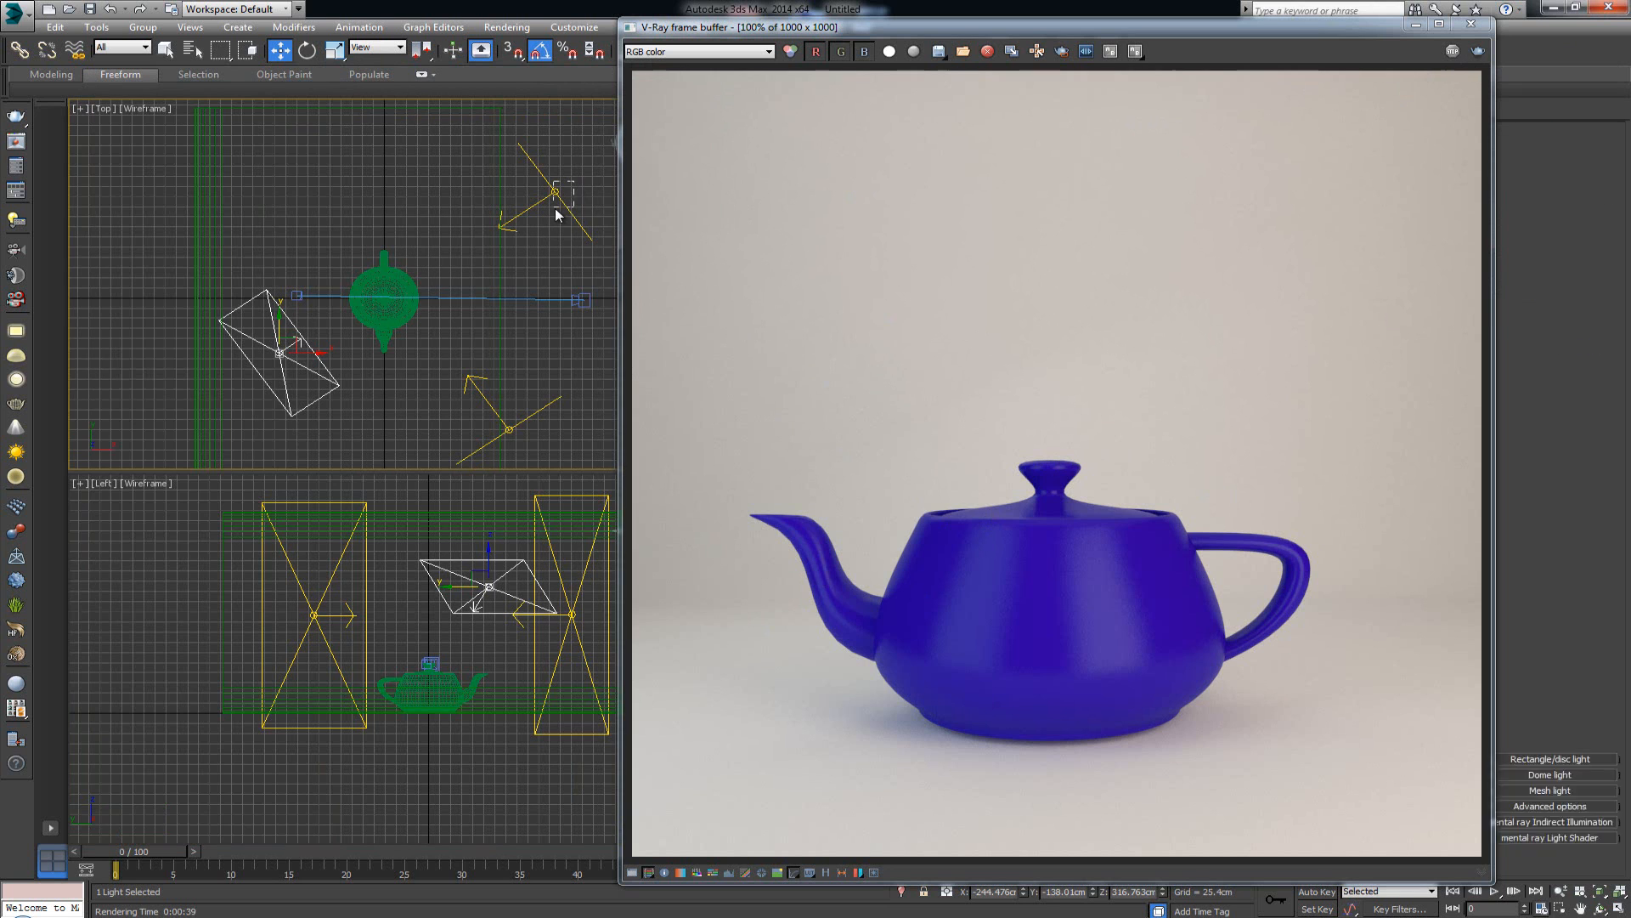
drag(1358, 36, 1042, 32)
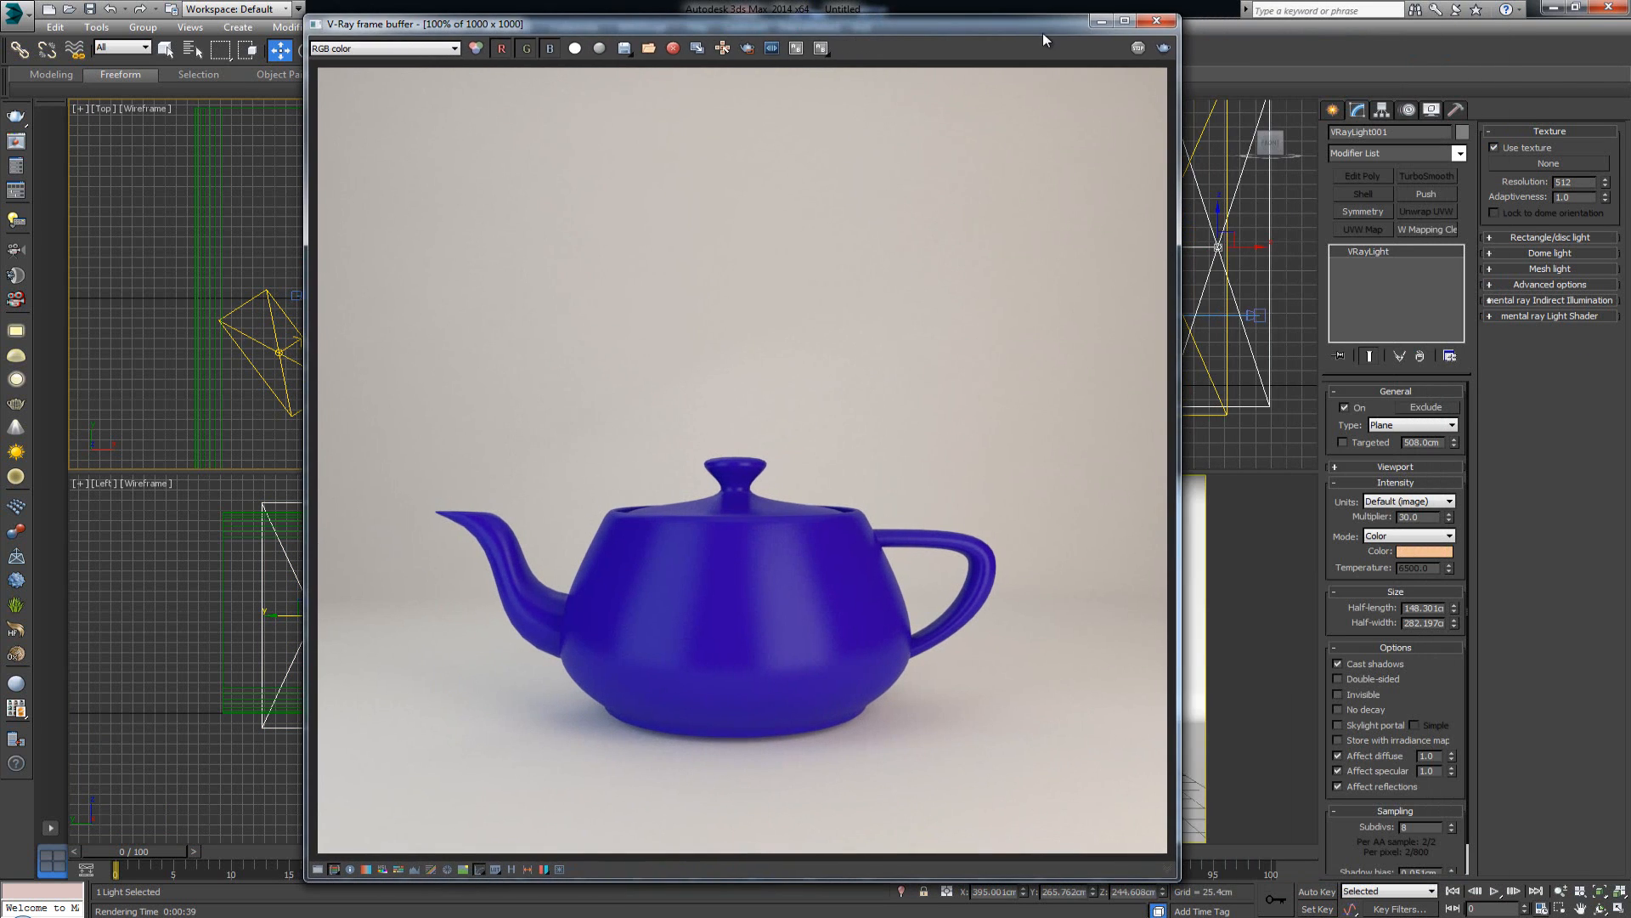
click(1436, 550)
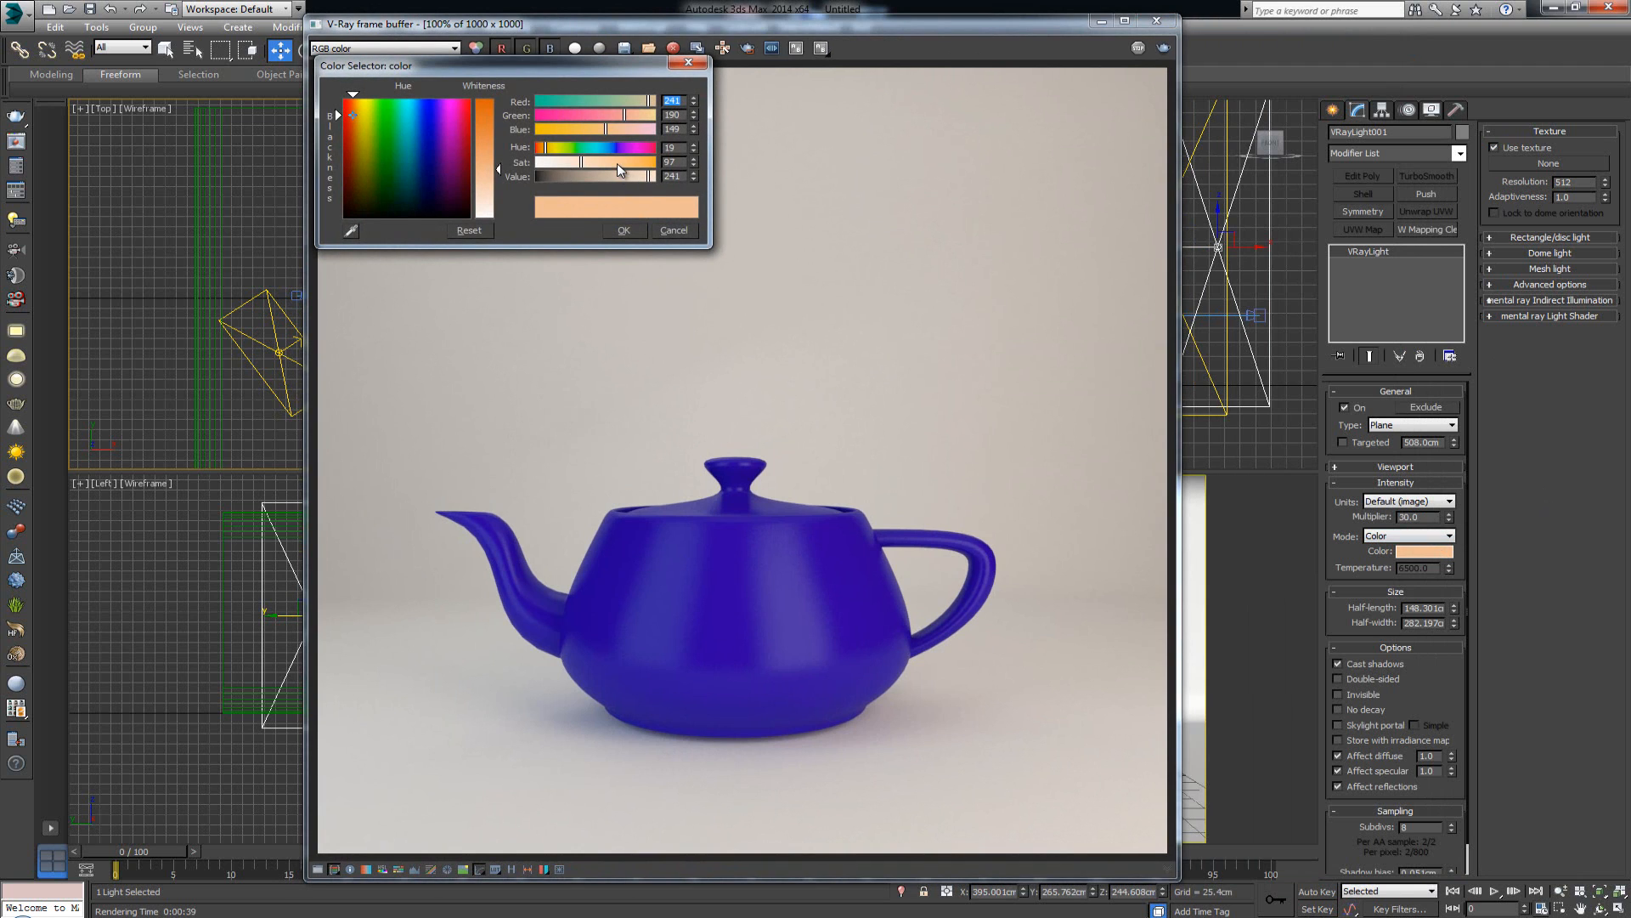
drag(615, 163, 625, 167)
click(629, 230)
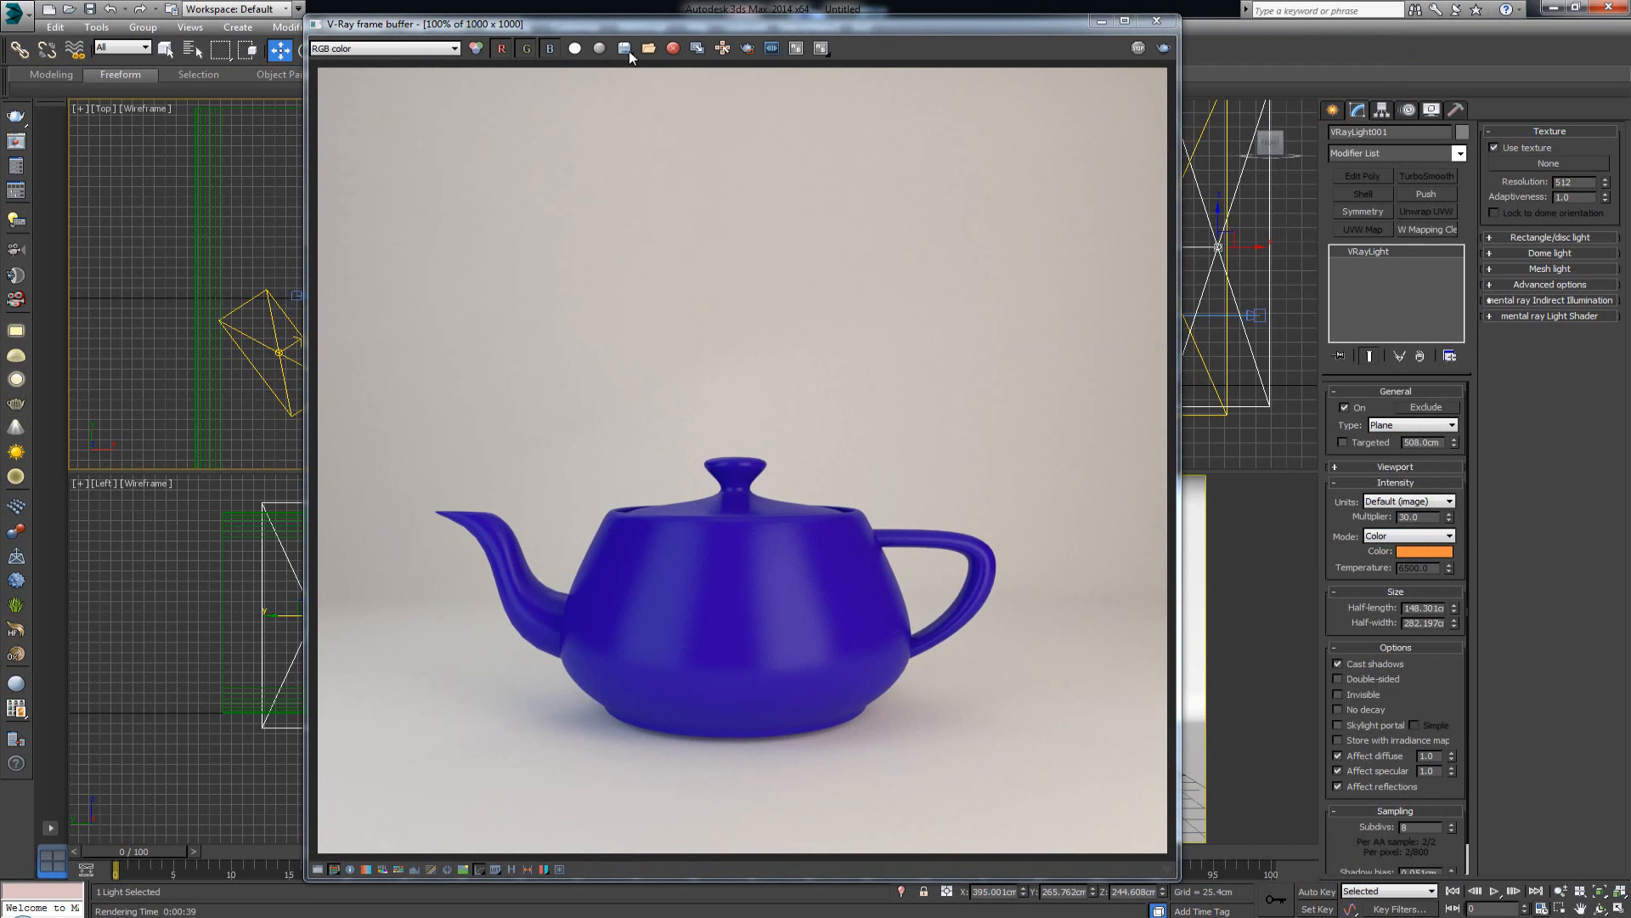
- Change the color of the fill light VRayLight002 to a stronger blue, RGB 82, 190, 210
drag(690, 28, 941, 34)
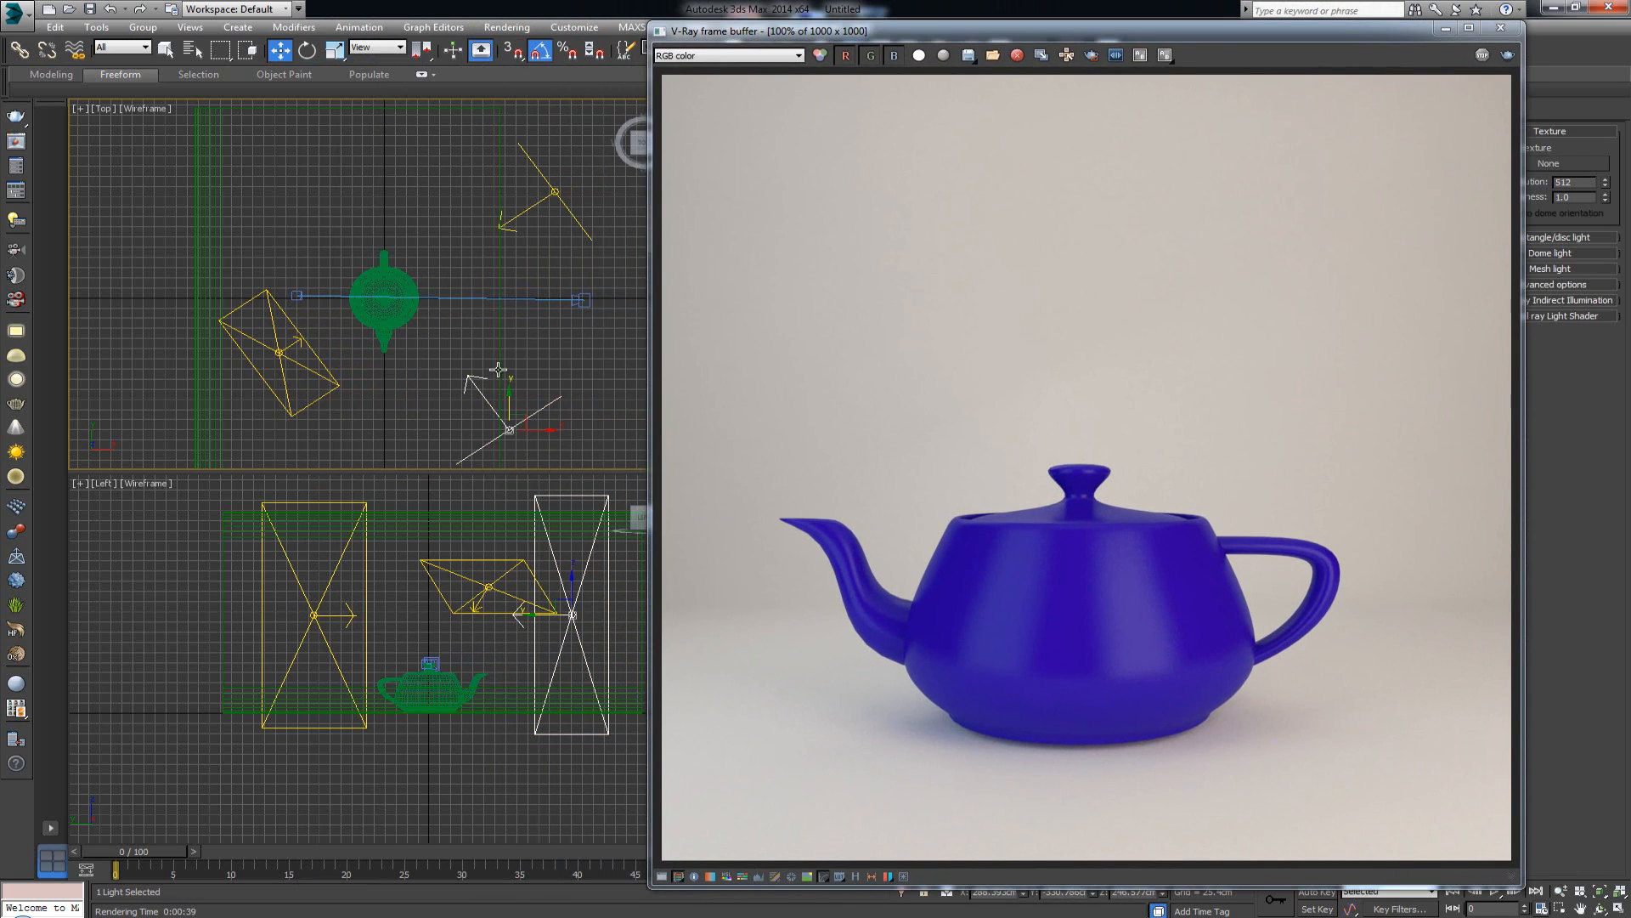
click(1500, 27)
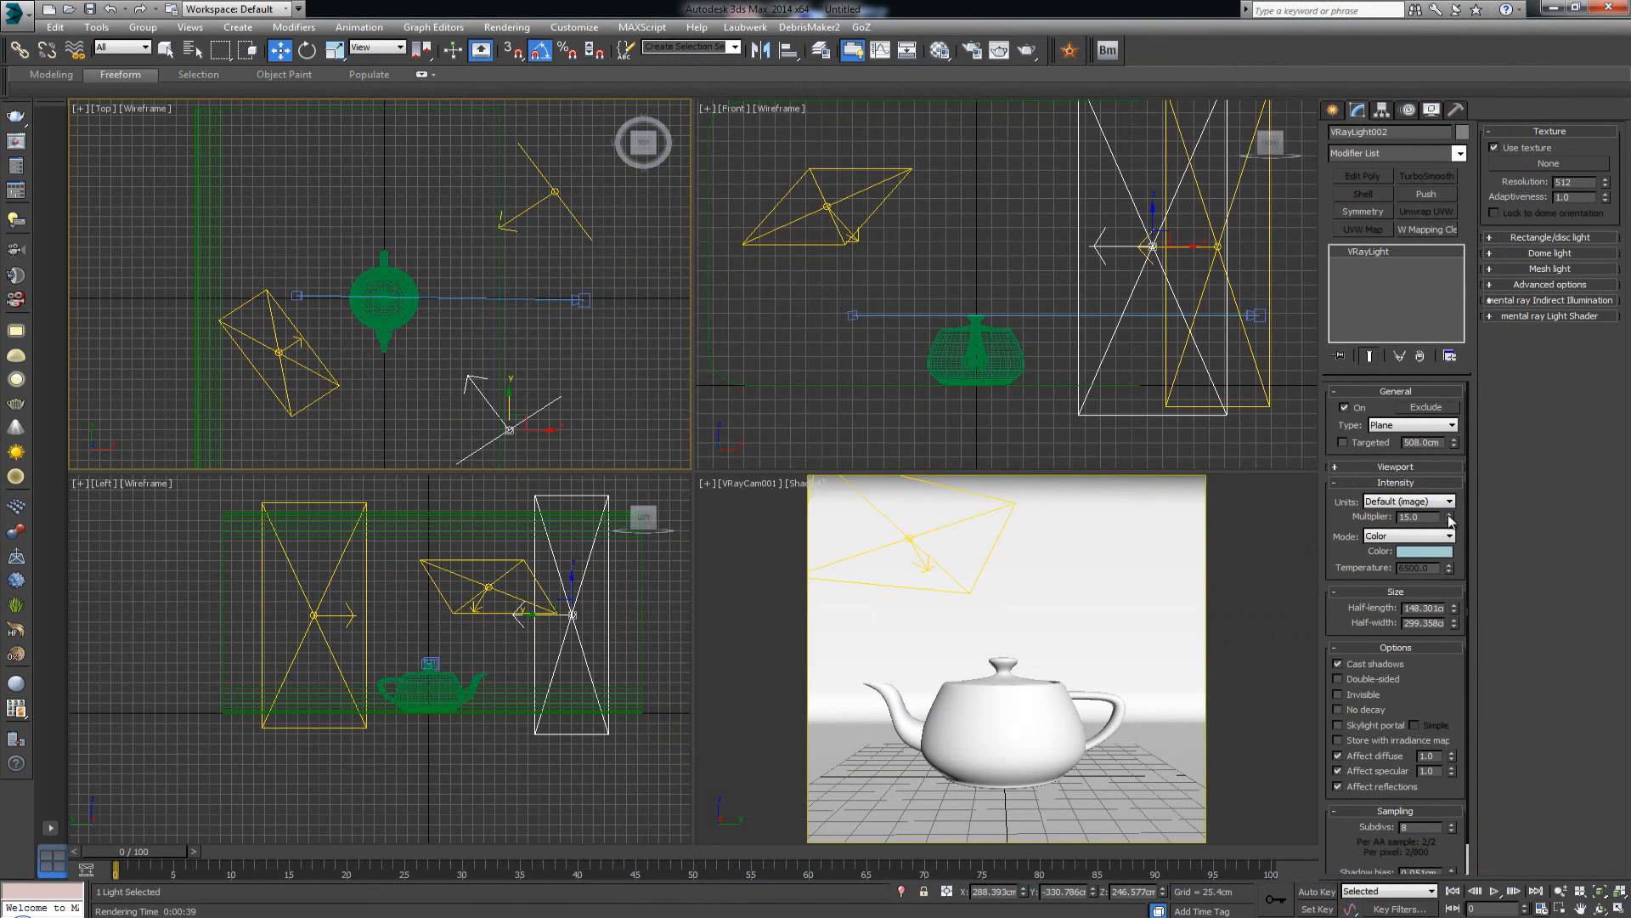
click(1424, 551)
drag(595, 163, 625, 165)
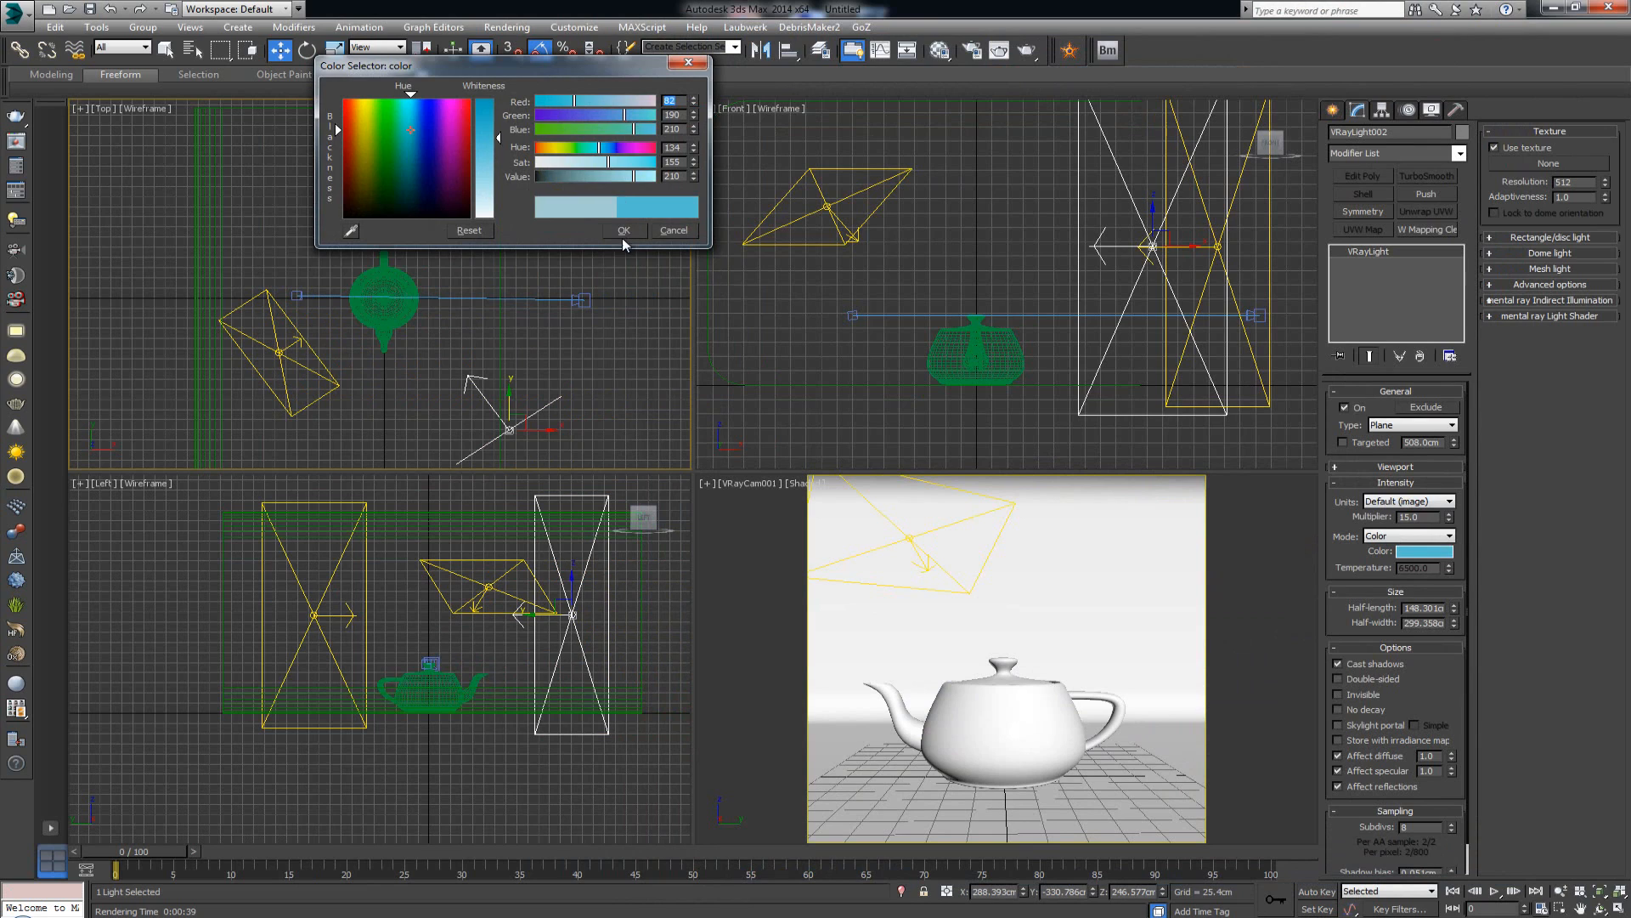
click(624, 231)
- Render the camera view with the more saturated lights and reposition the frame buffer to inspect the white teapot
click(918, 560)
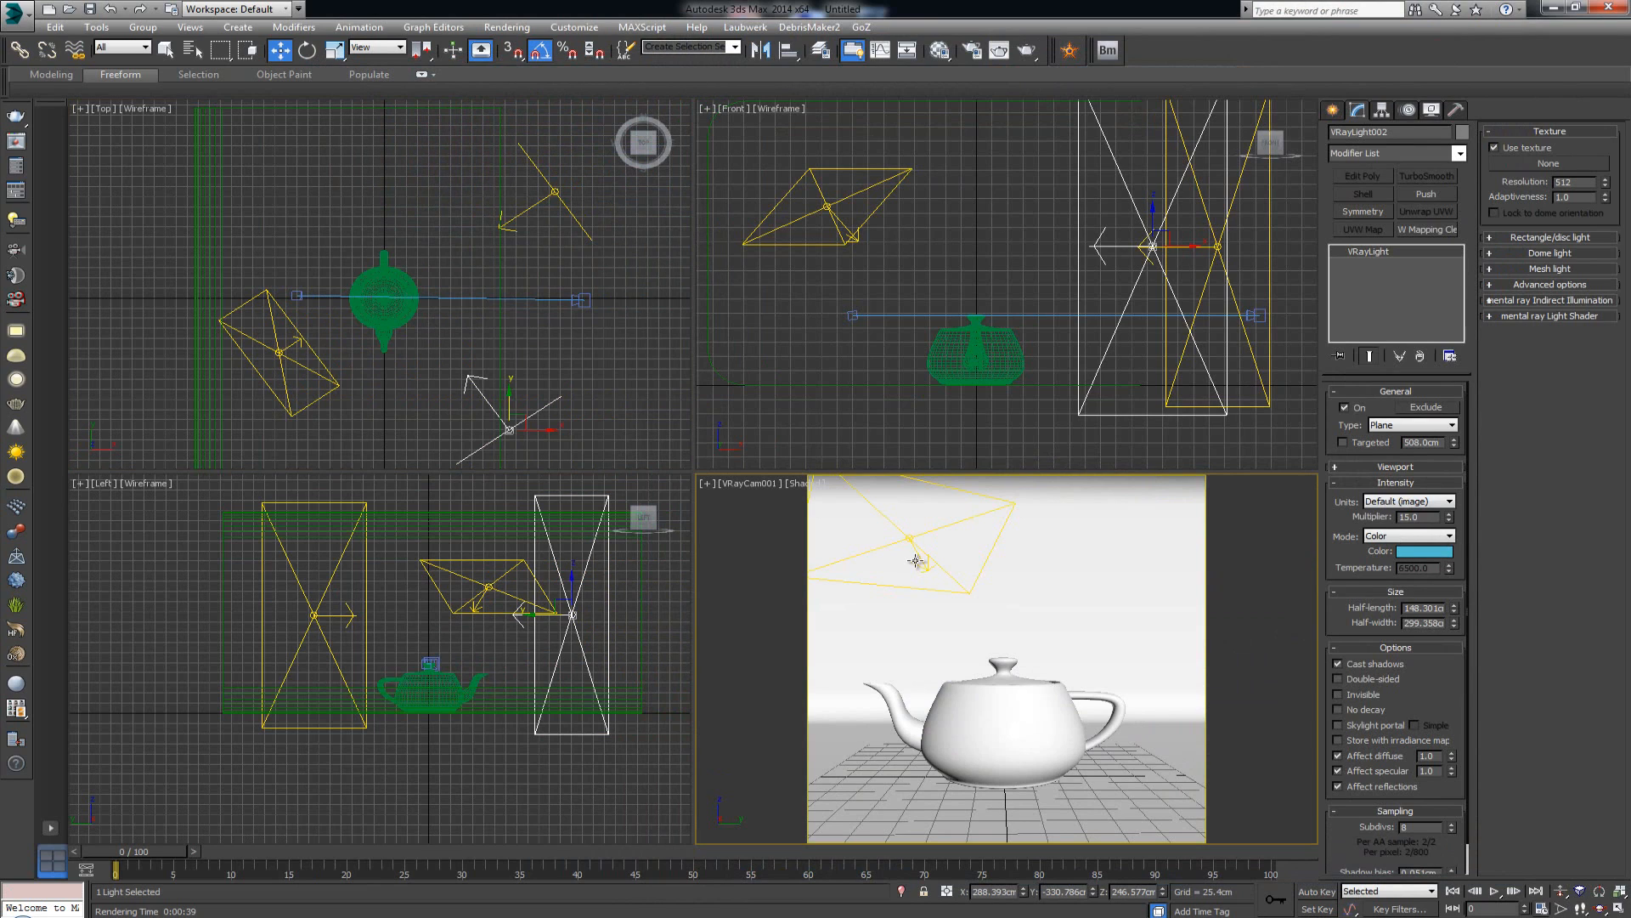
click(1038, 53)
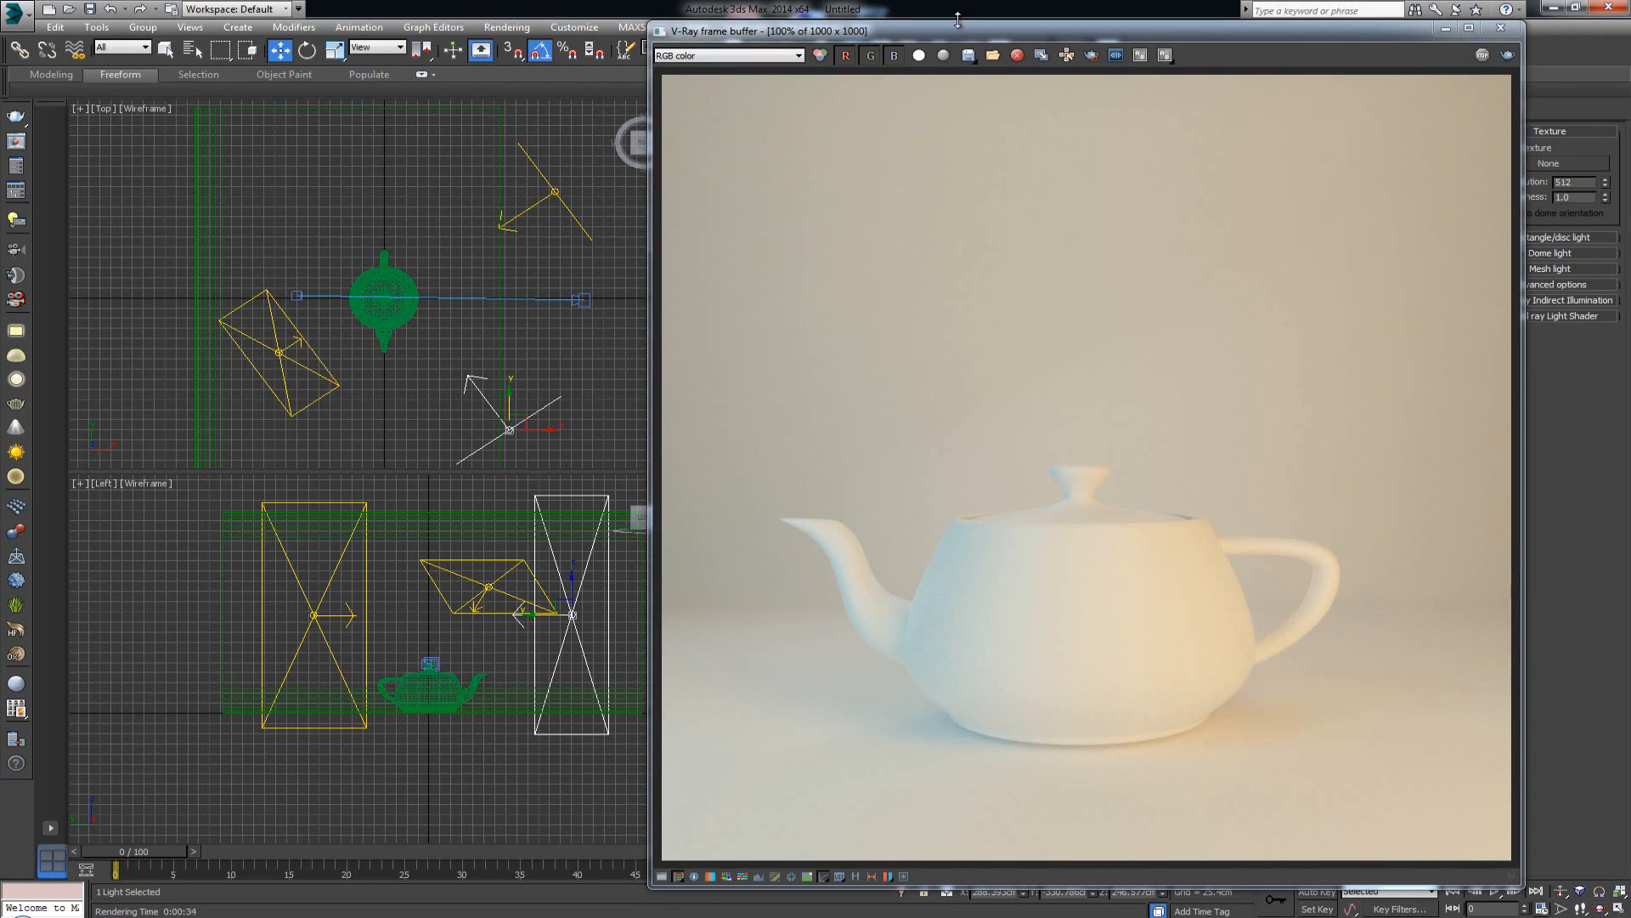
drag(960, 30, 787, 19)
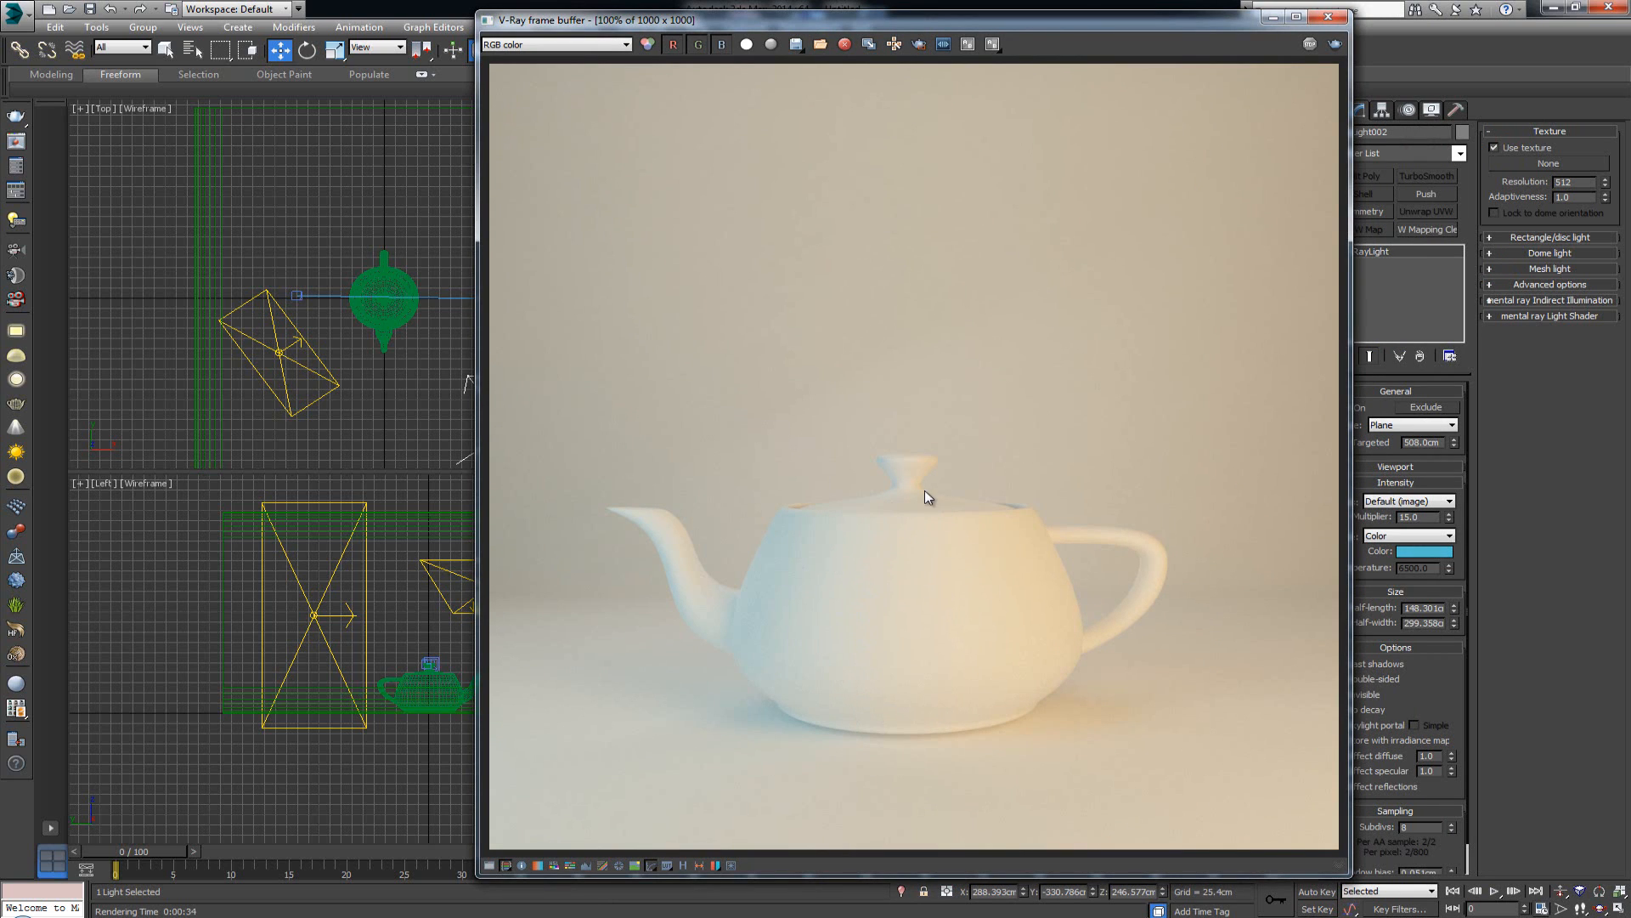
- Rotate the backlight VRayLight003 so it lies flat, squared to the grid and pointing straight down
click(310, 345)
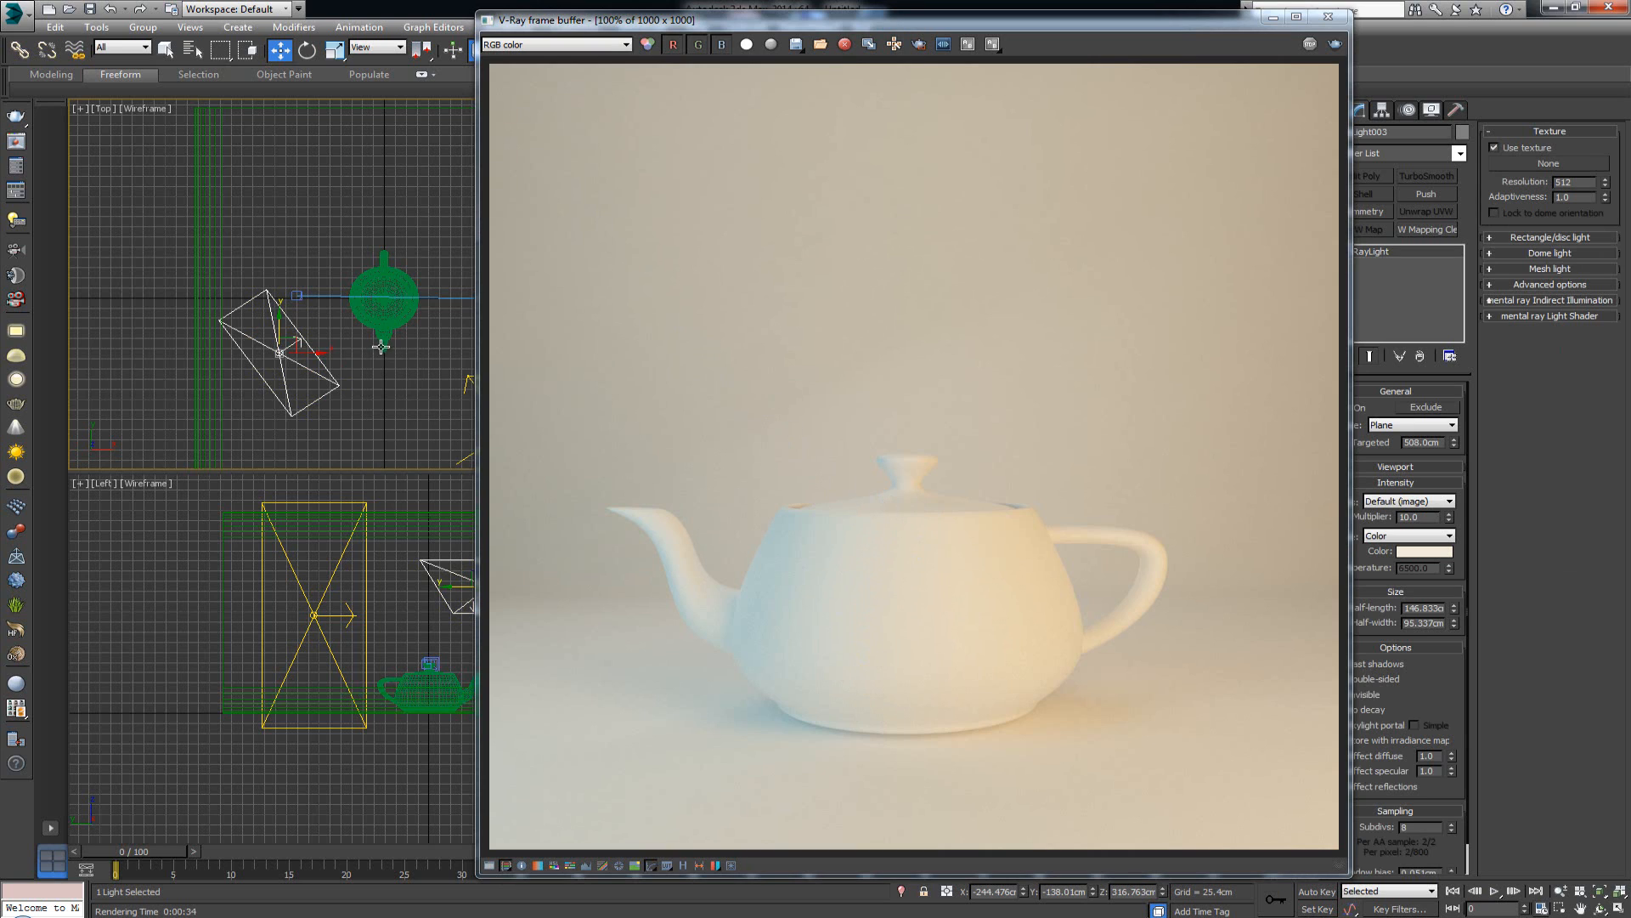
middle_drag(383, 346, 340, 357)
key(e)
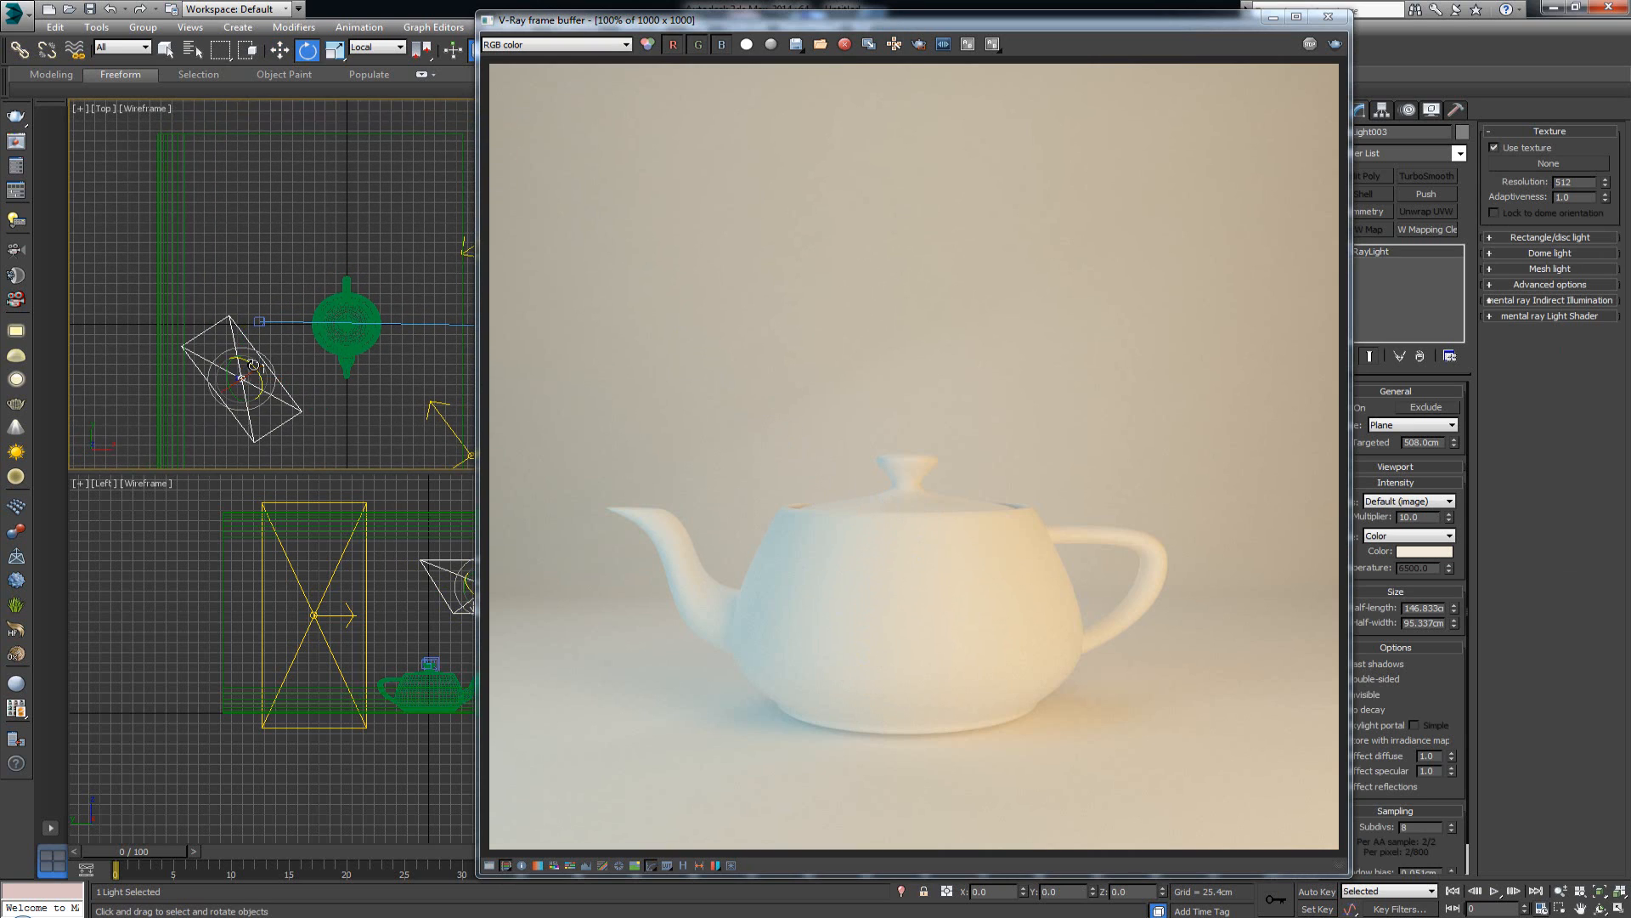
drag(261, 369, 257, 382)
key(ctrl+z)
click(374, 47)
click(374, 62)
mouse_move(255, 364)
mouse_down()
mouse_move(272, 391)
mouse_move(245, 387)
mouse_move(267, 388)
mouse_up()
- Move the backlight VRayLight003 directly above the teapot and raise it to a height of about 395 cm
middle_drag(427, 667, 308, 686)
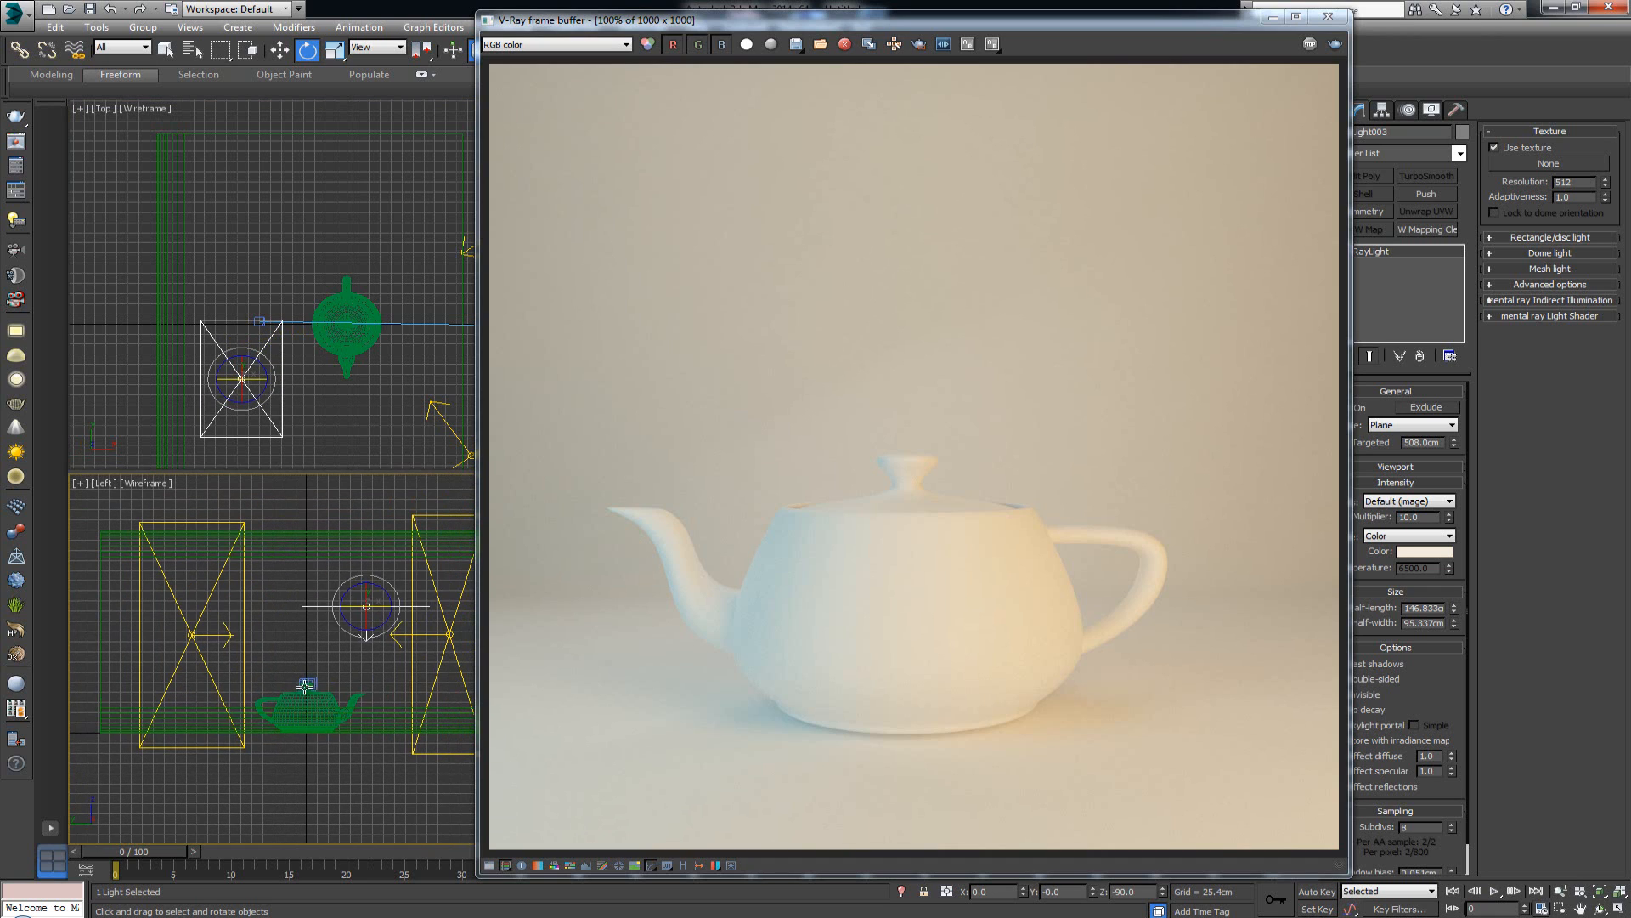
key(w)
drag(386, 592, 324, 592)
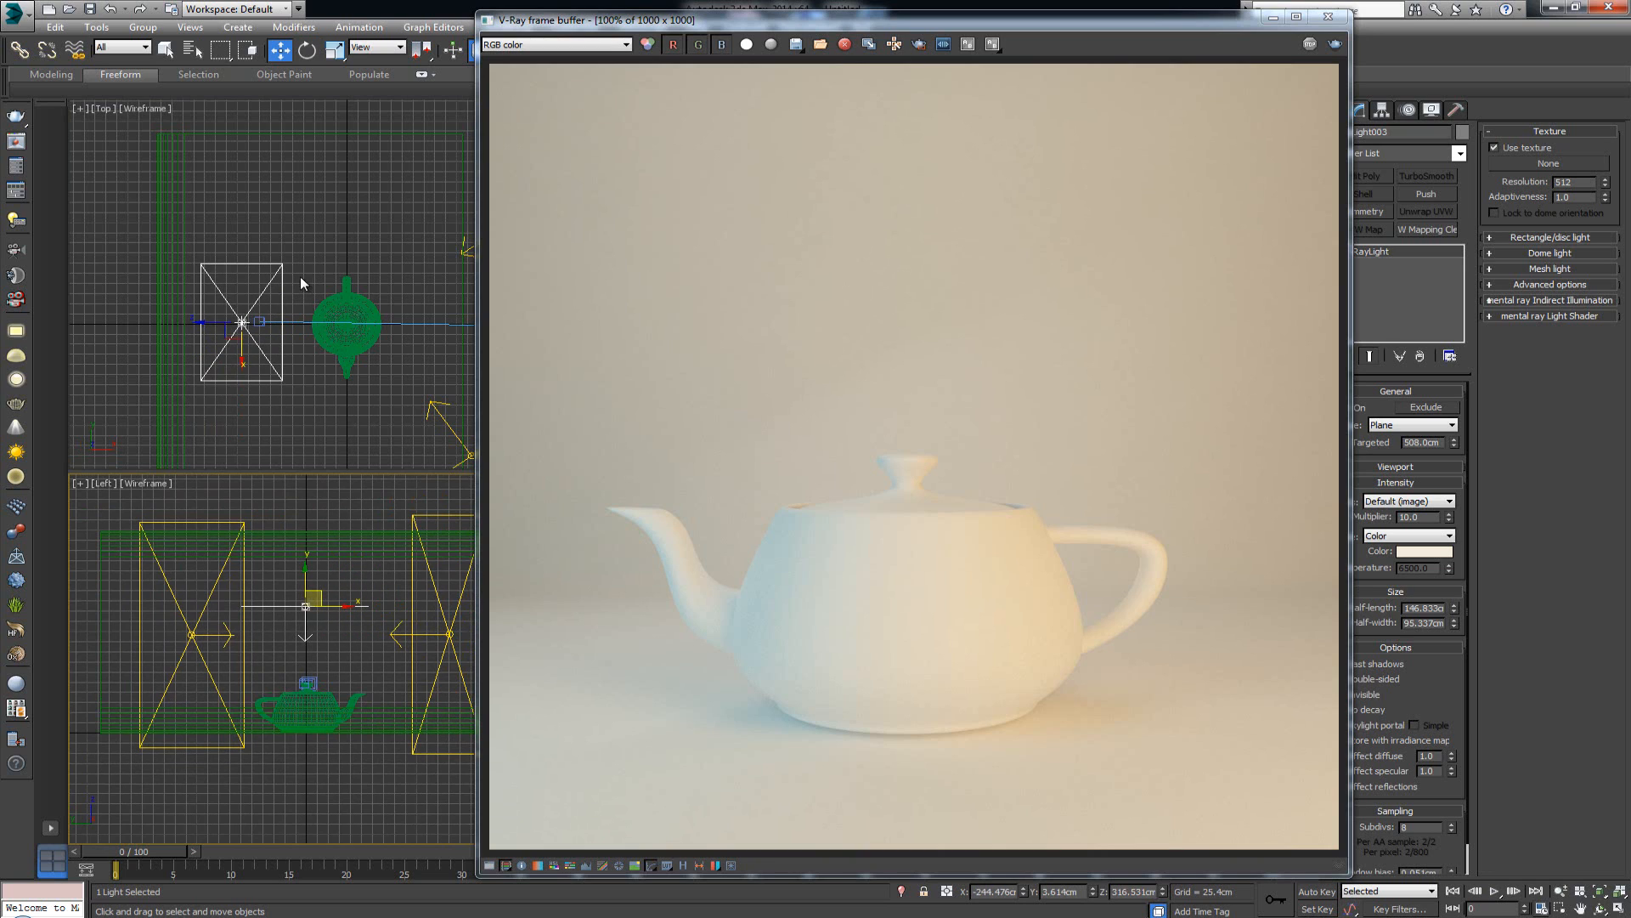
middle_click(299, 277)
drag(276, 323, 383, 325)
middle_click(304, 578)
drag(304, 577, 308, 539)
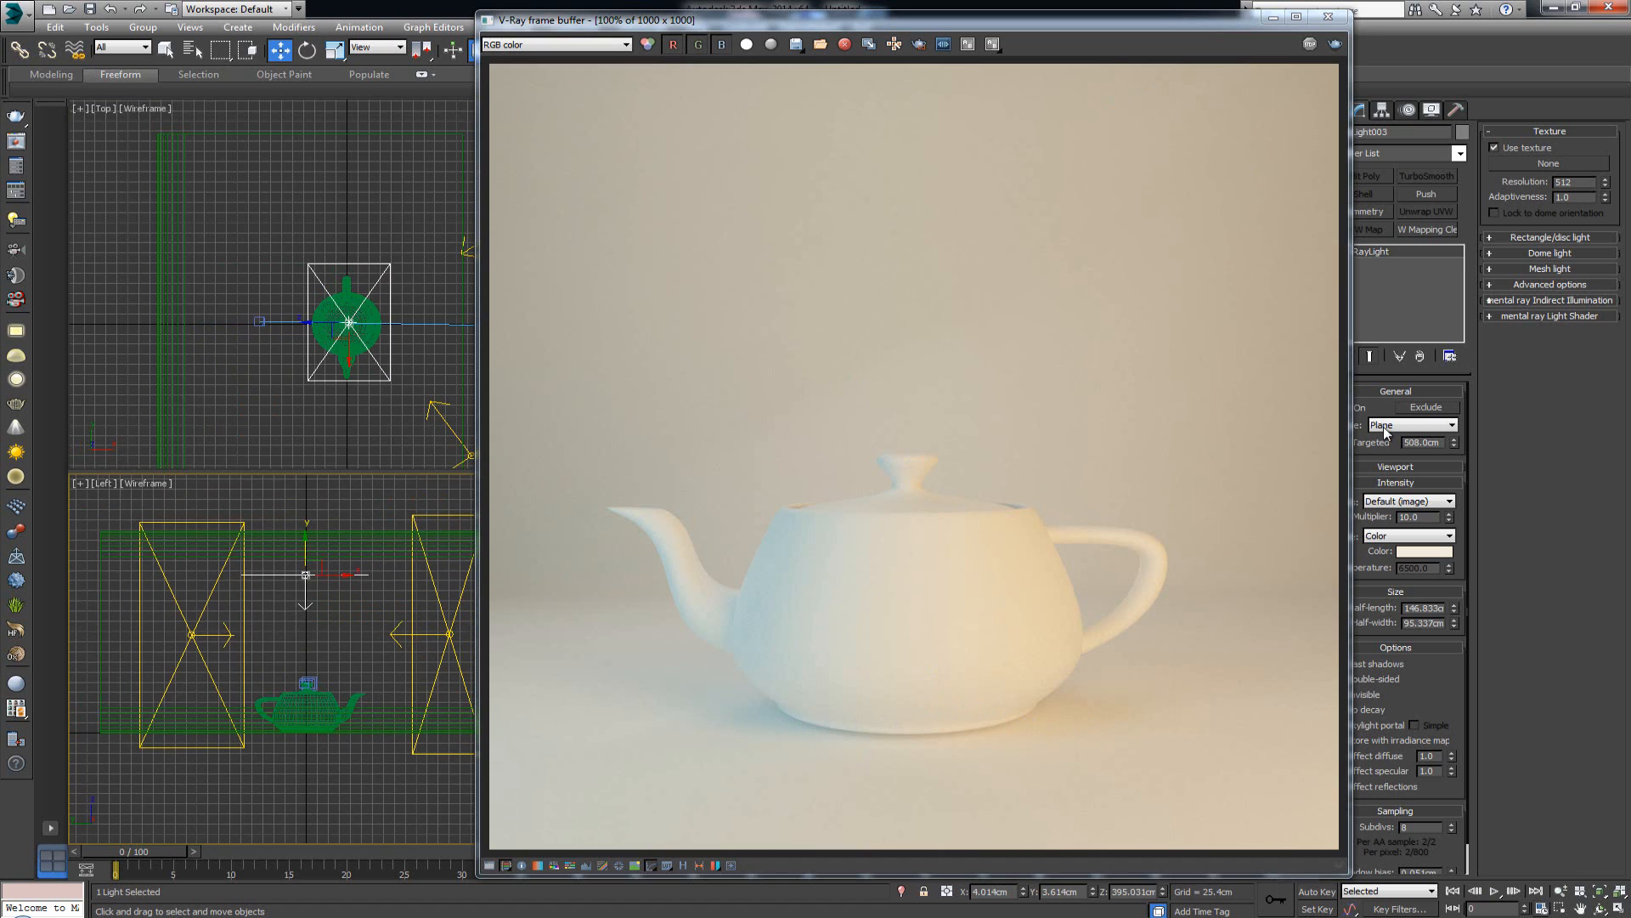
- Render the scene again with the overhead light and shift the frame buffer to uncover the light's parameters
click(1335, 46)
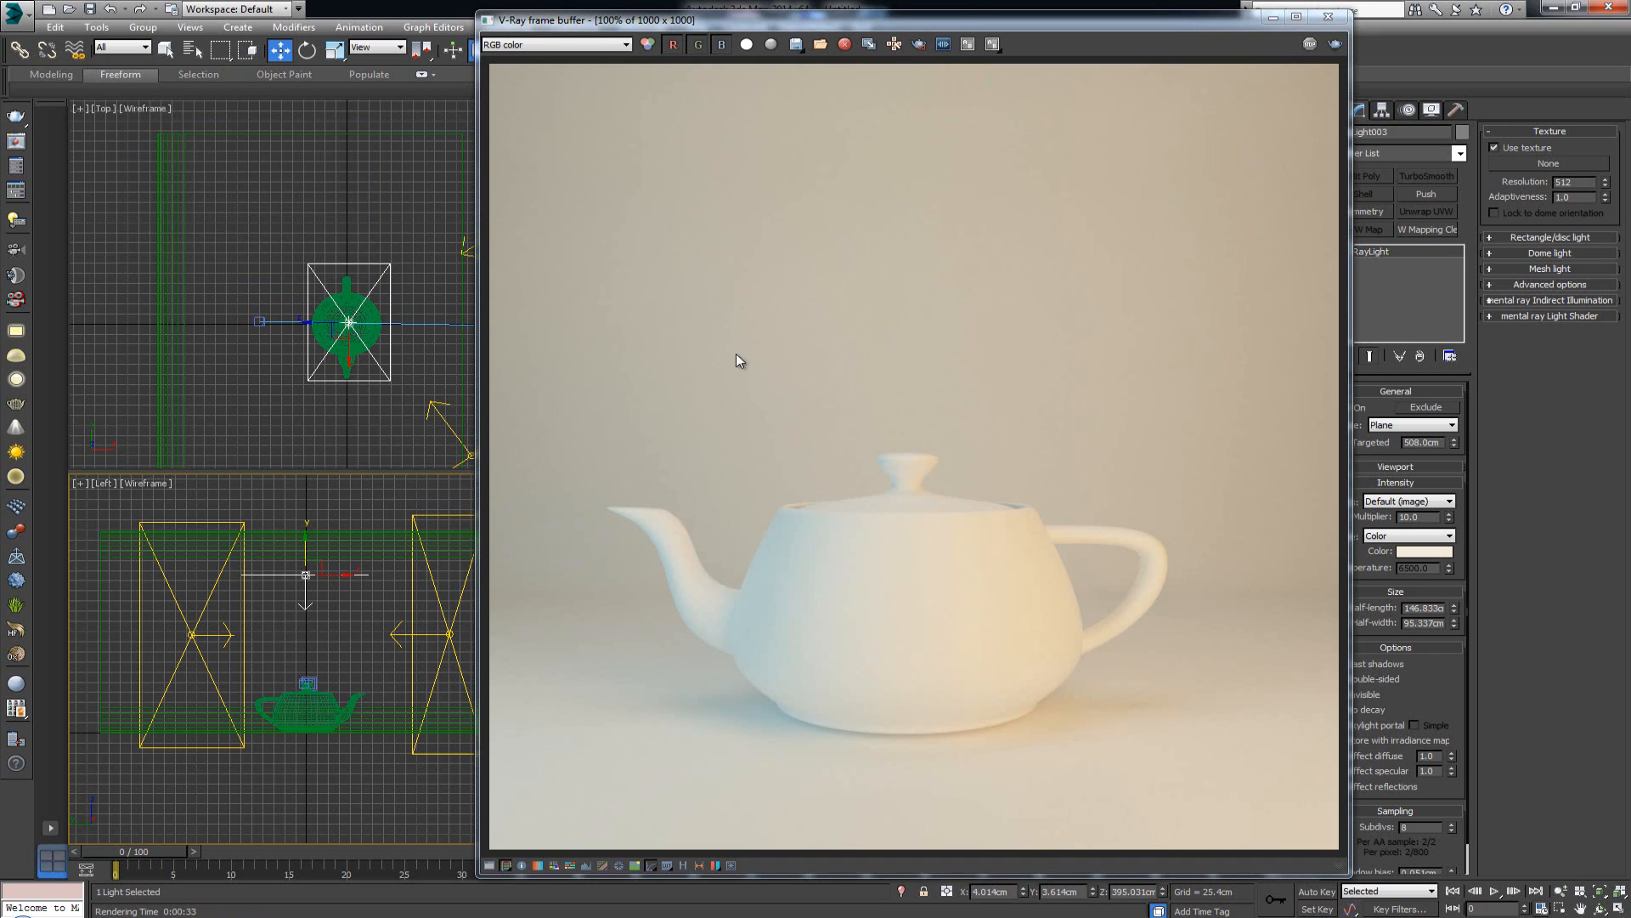
drag(1028, 34, 970, 30)
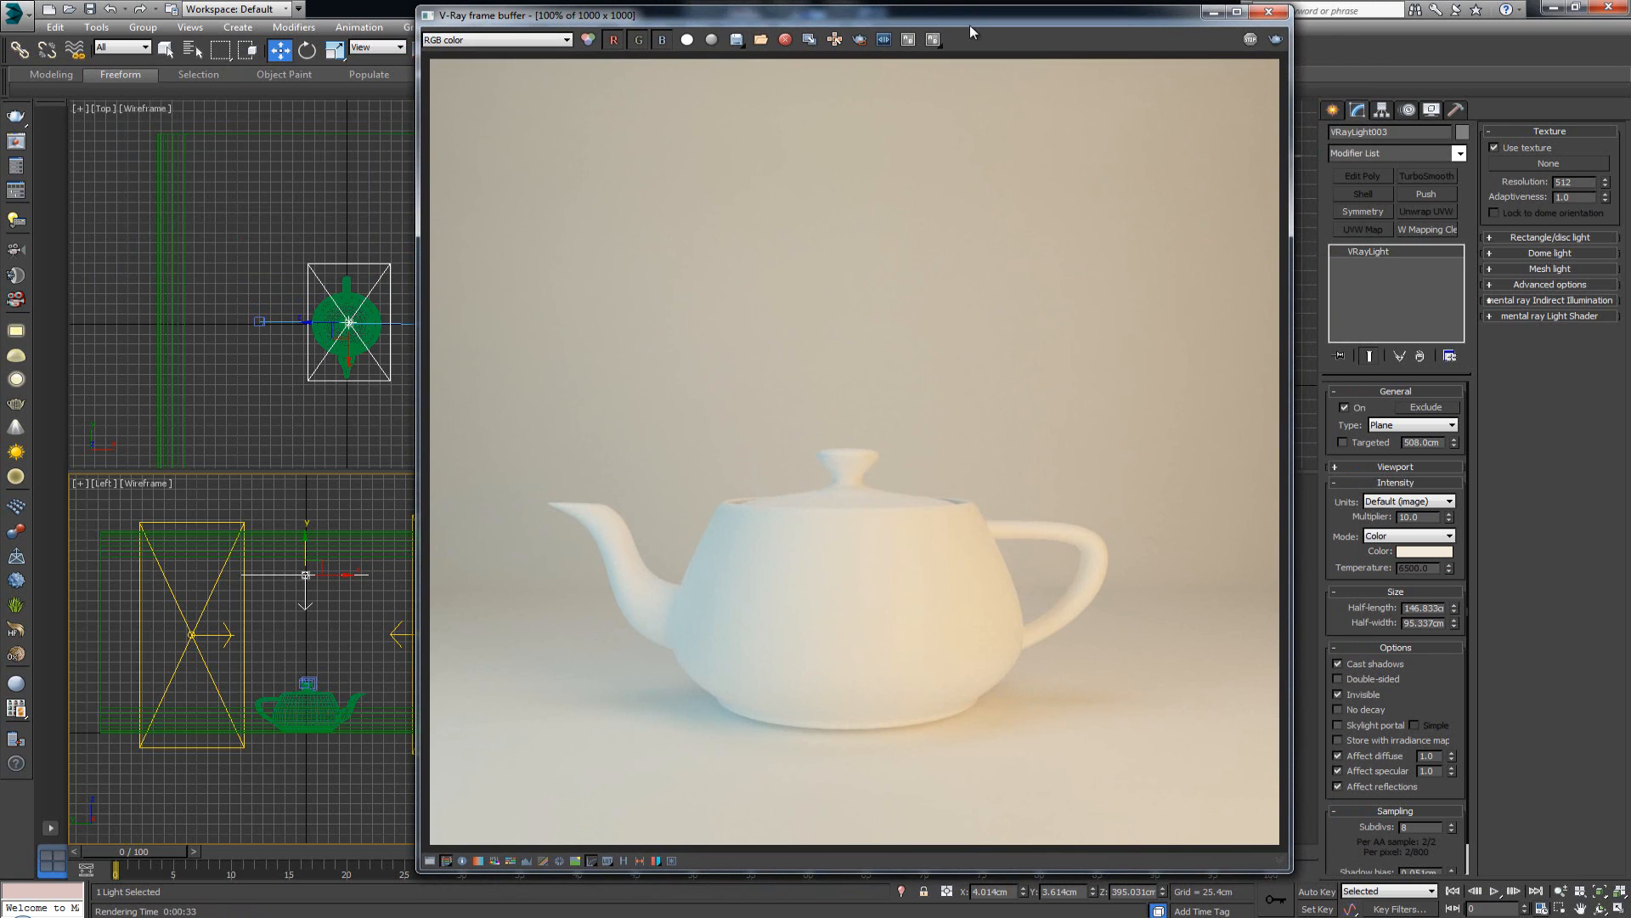